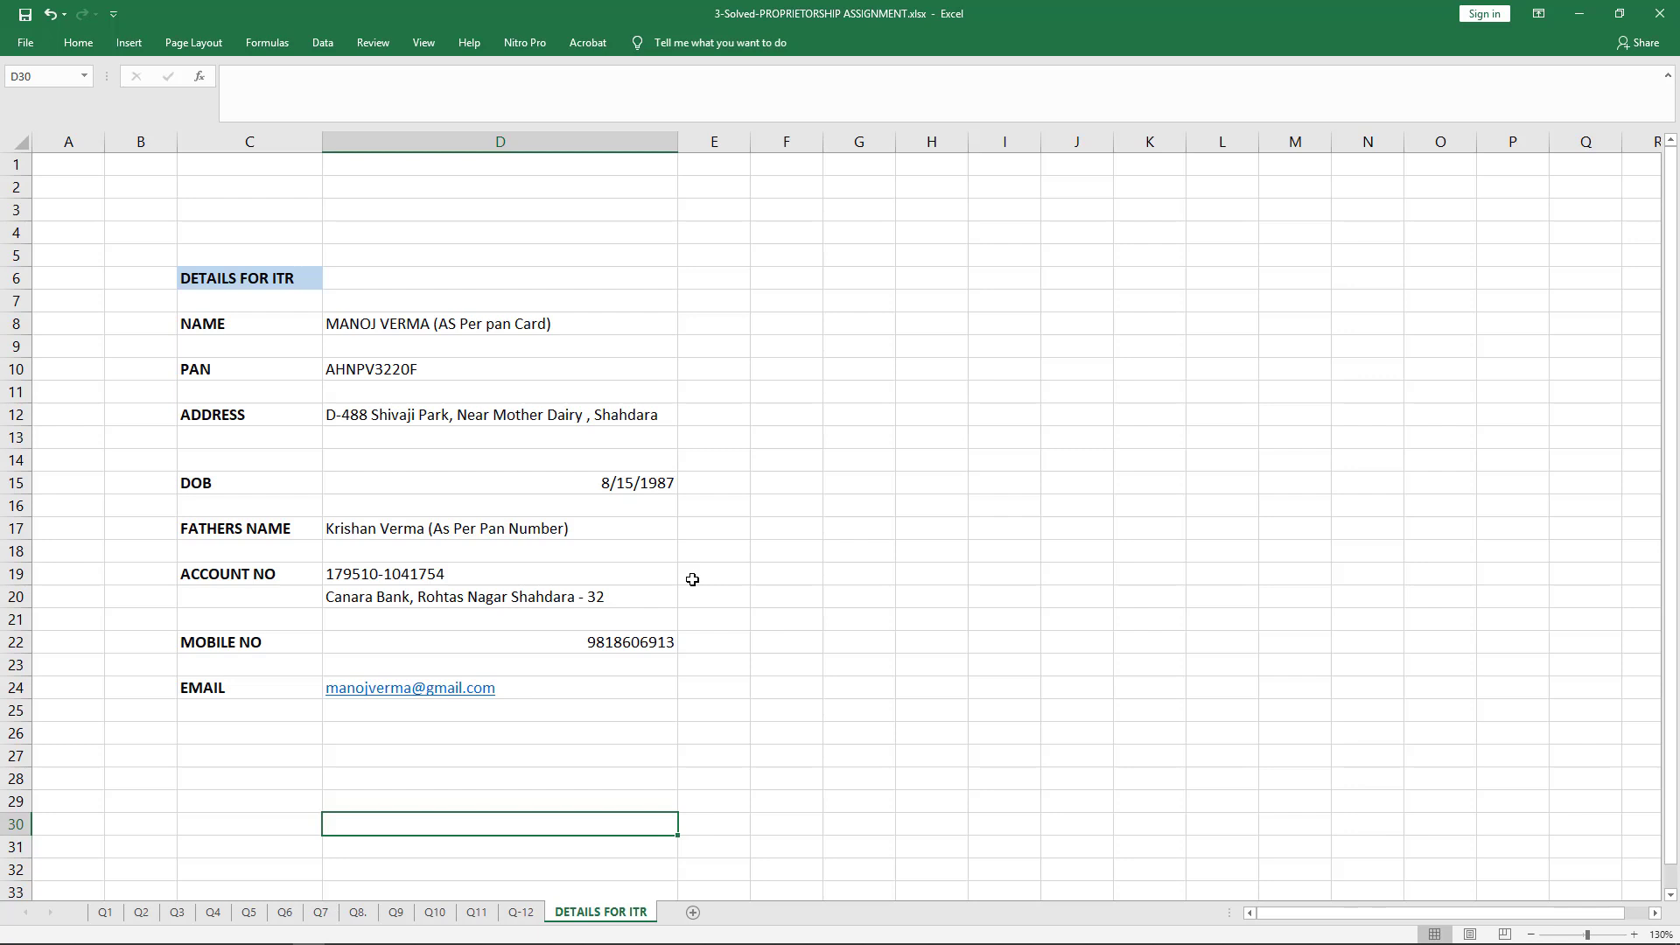
Step: Open the Q1 sheet, and in Chrome download the Microsoft Excel utility for ITR 4 from the income tax e-Filing site
click(111, 913)
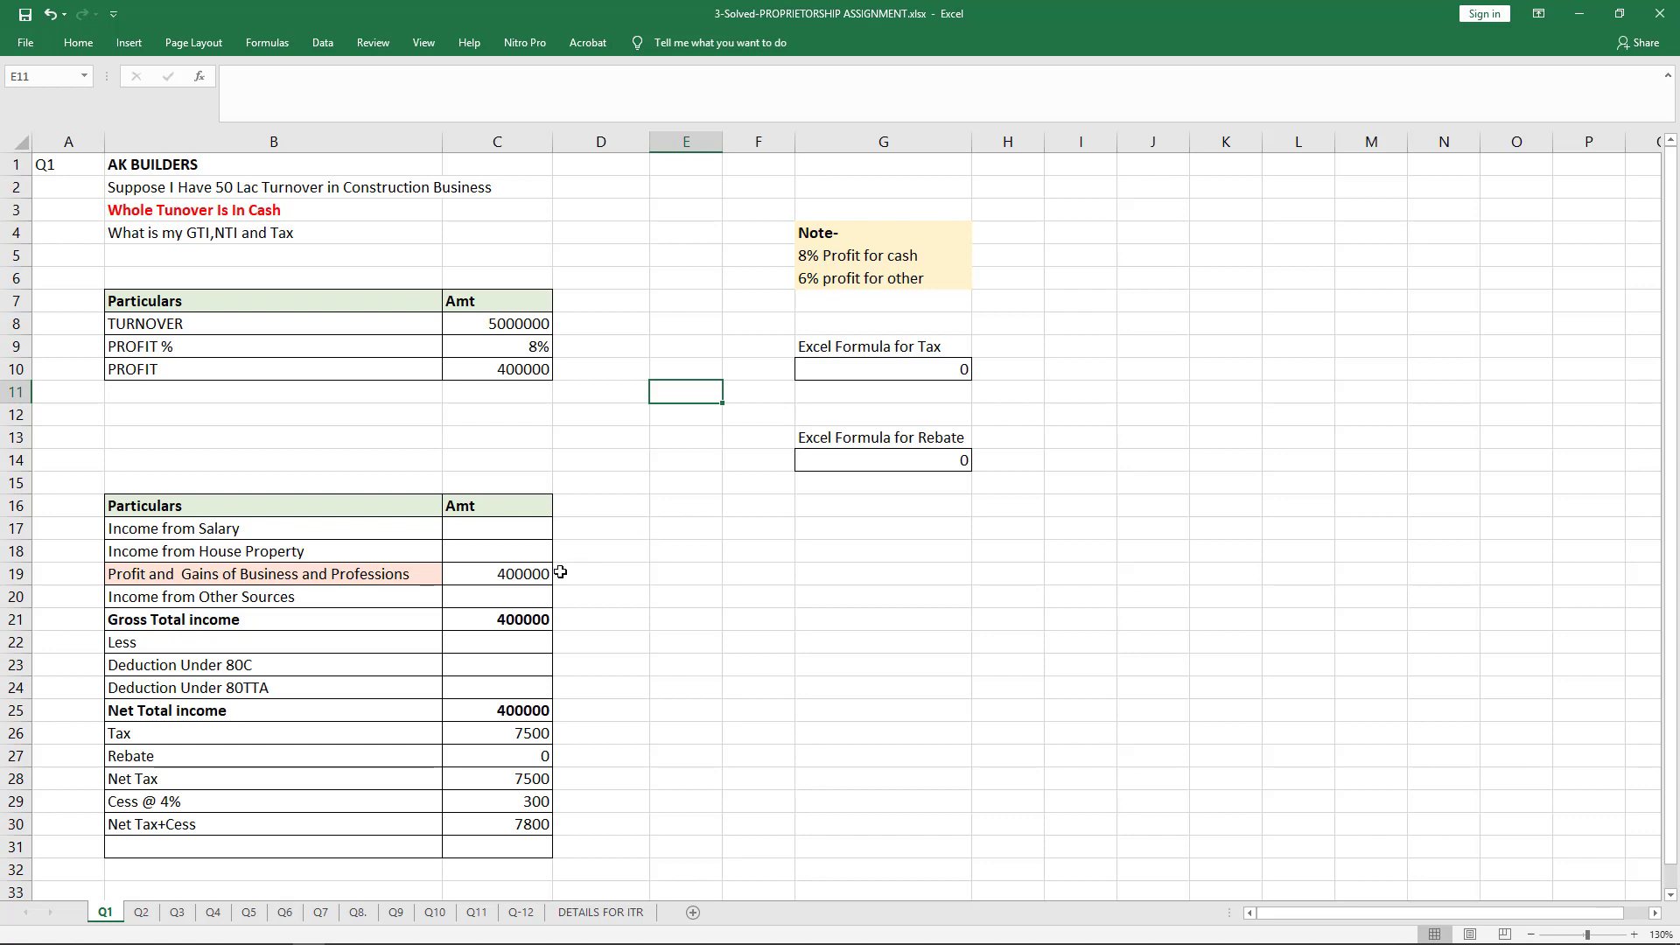
key(alt+Tab)
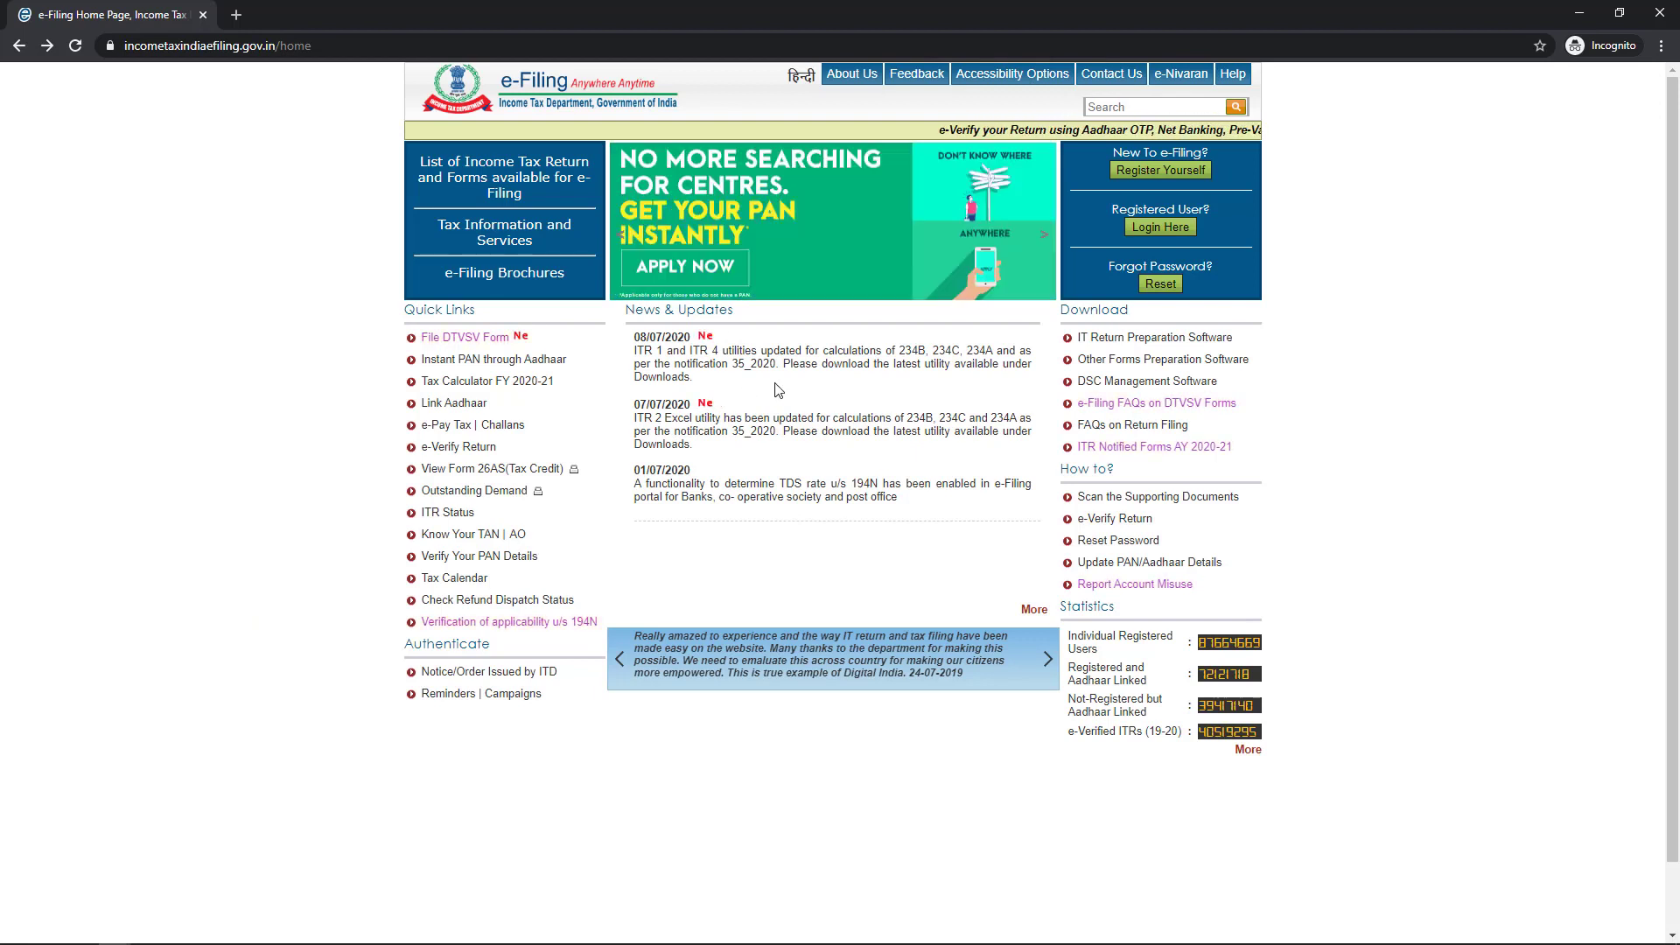
click(1185, 341)
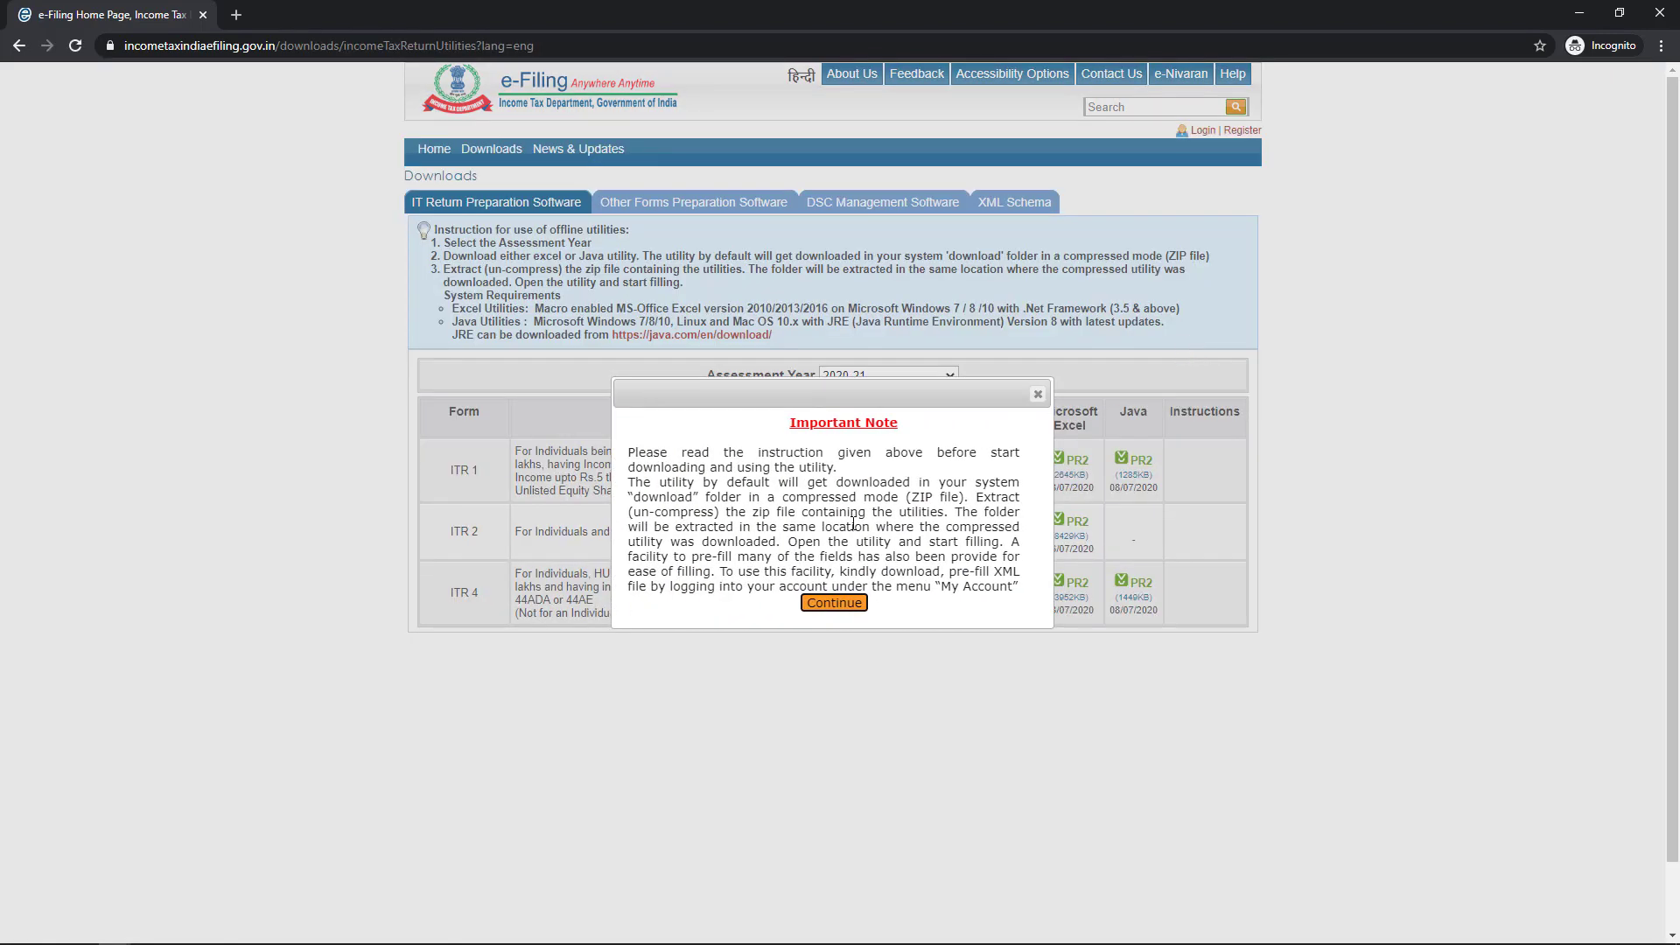
click(846, 608)
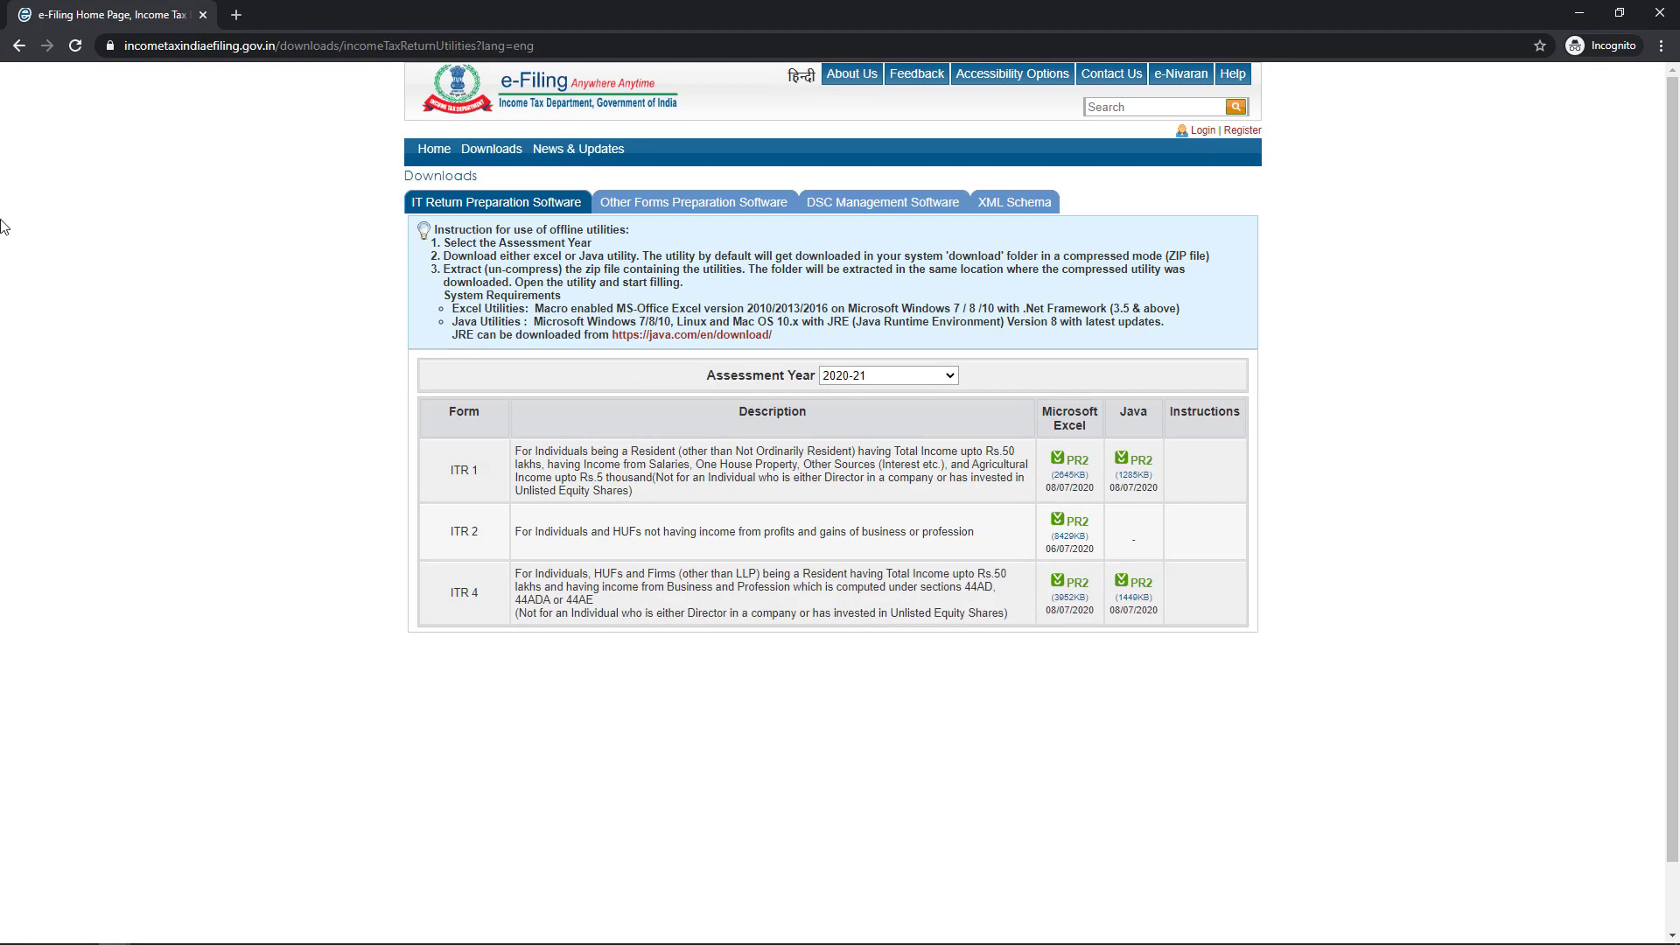
click(1073, 584)
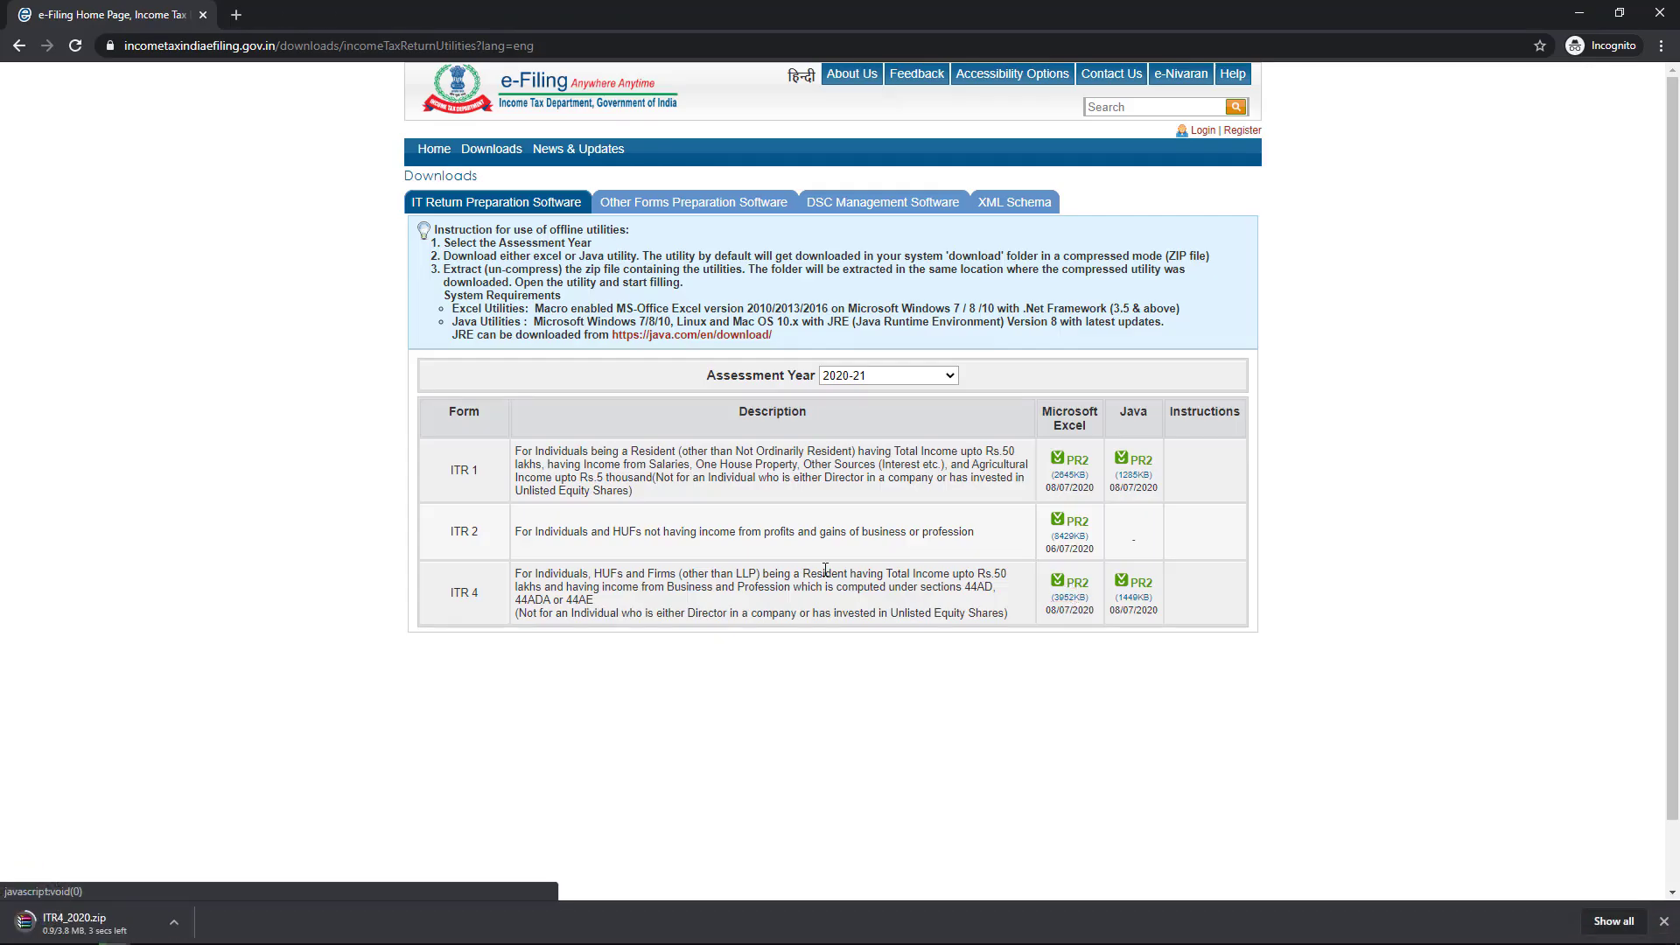
Step: Show the downloaded ITR4_2020.zip in its folder and extract it to an ITR4_2020 folder in Downloads
click(194, 912)
click(215, 866)
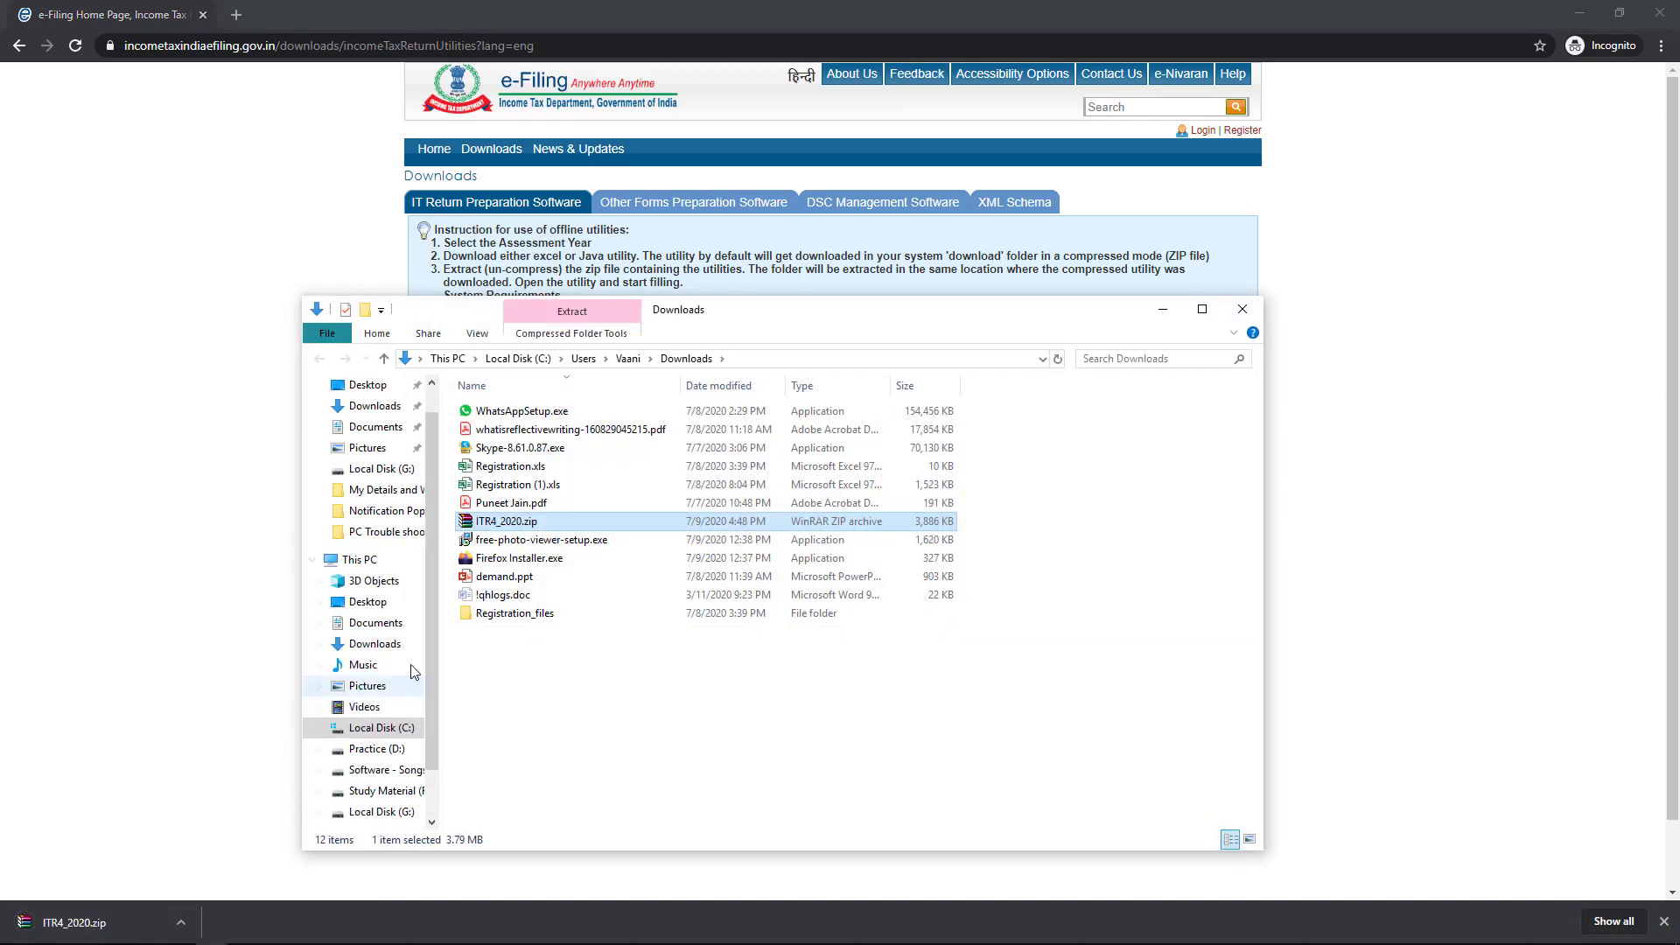
right_click(495, 523)
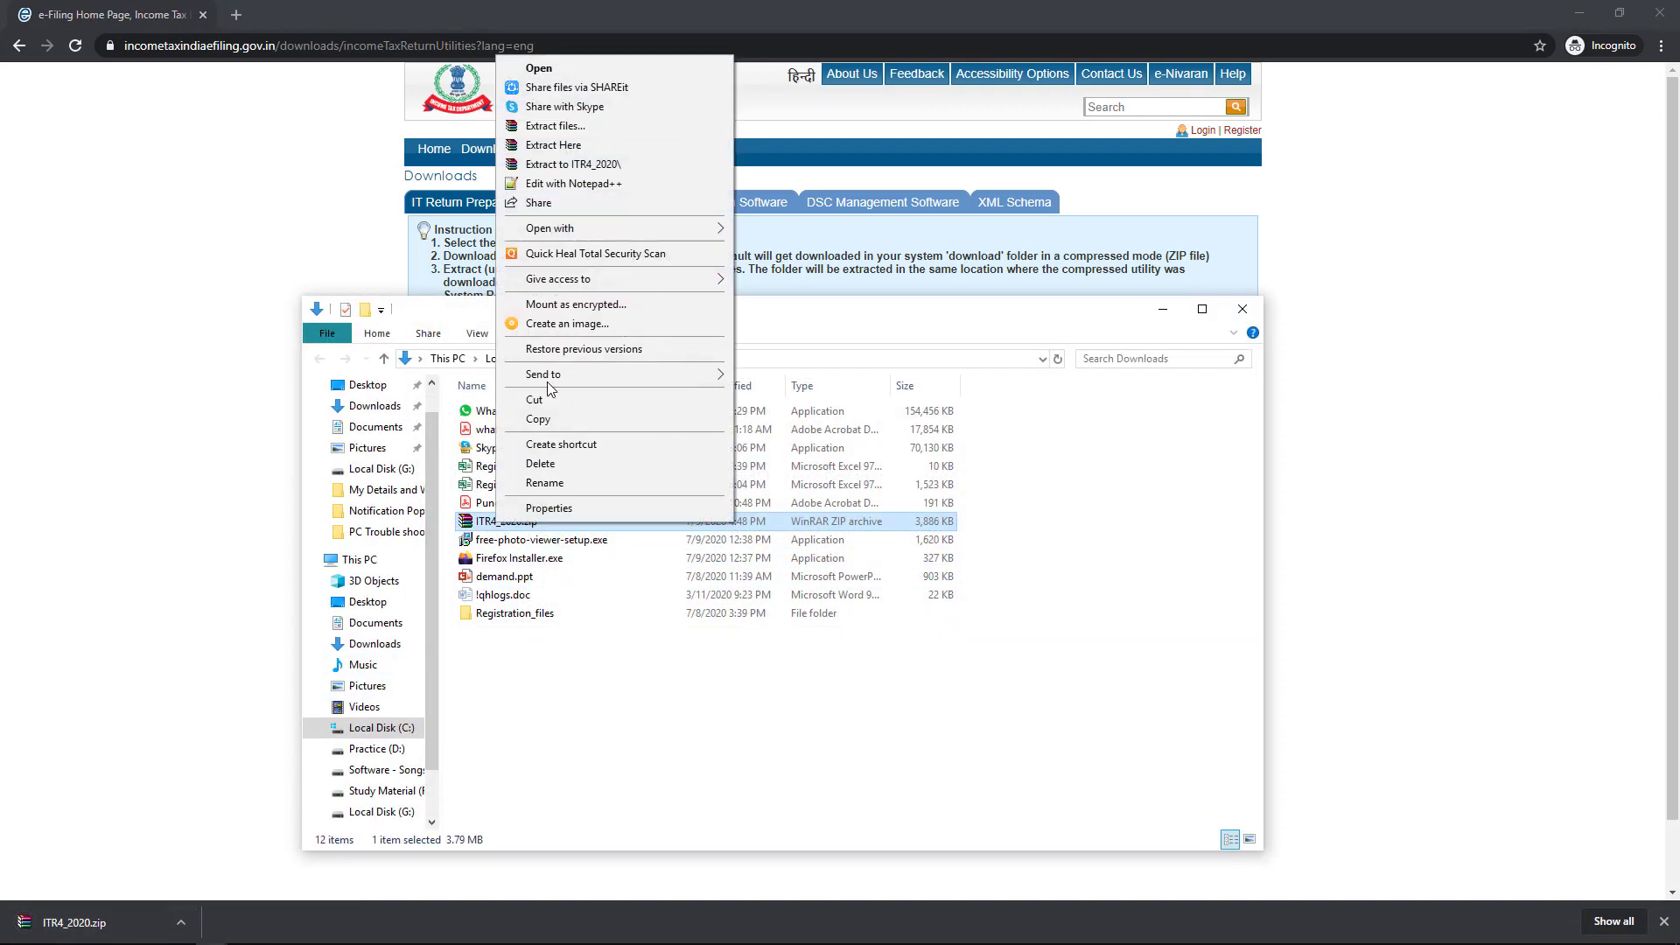
click(567, 130)
click(868, 667)
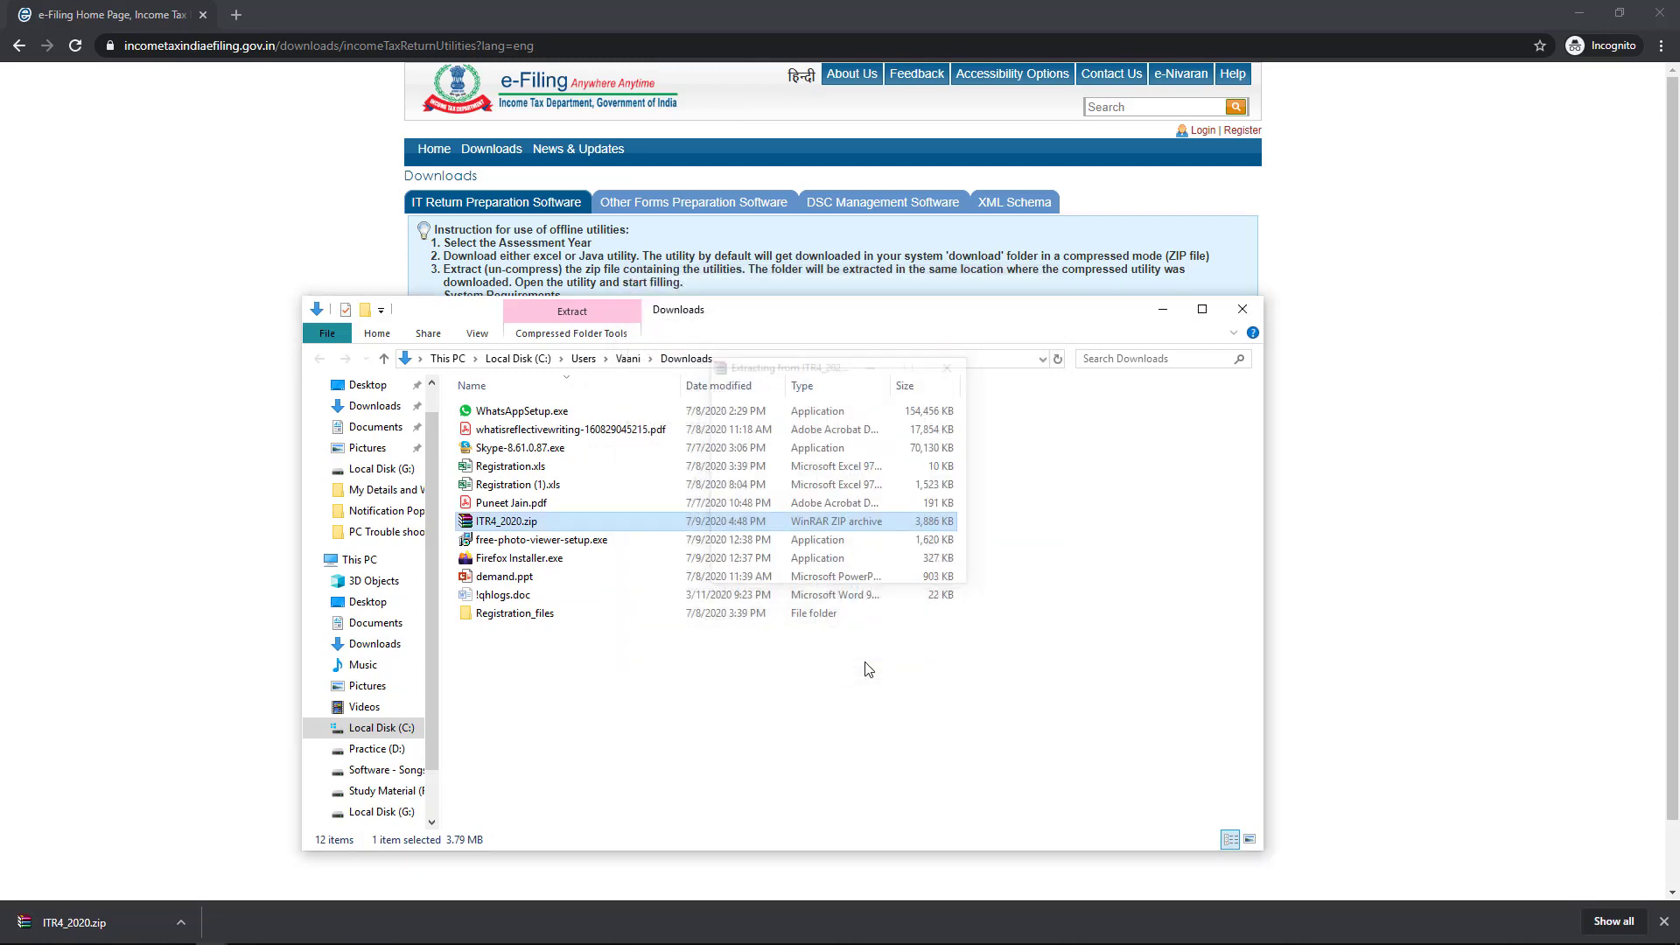
Step: Open the ITR4_2020_PR2.xls utility from the extracted ITR4_2020 folder and enable its macros
double_click(546, 632)
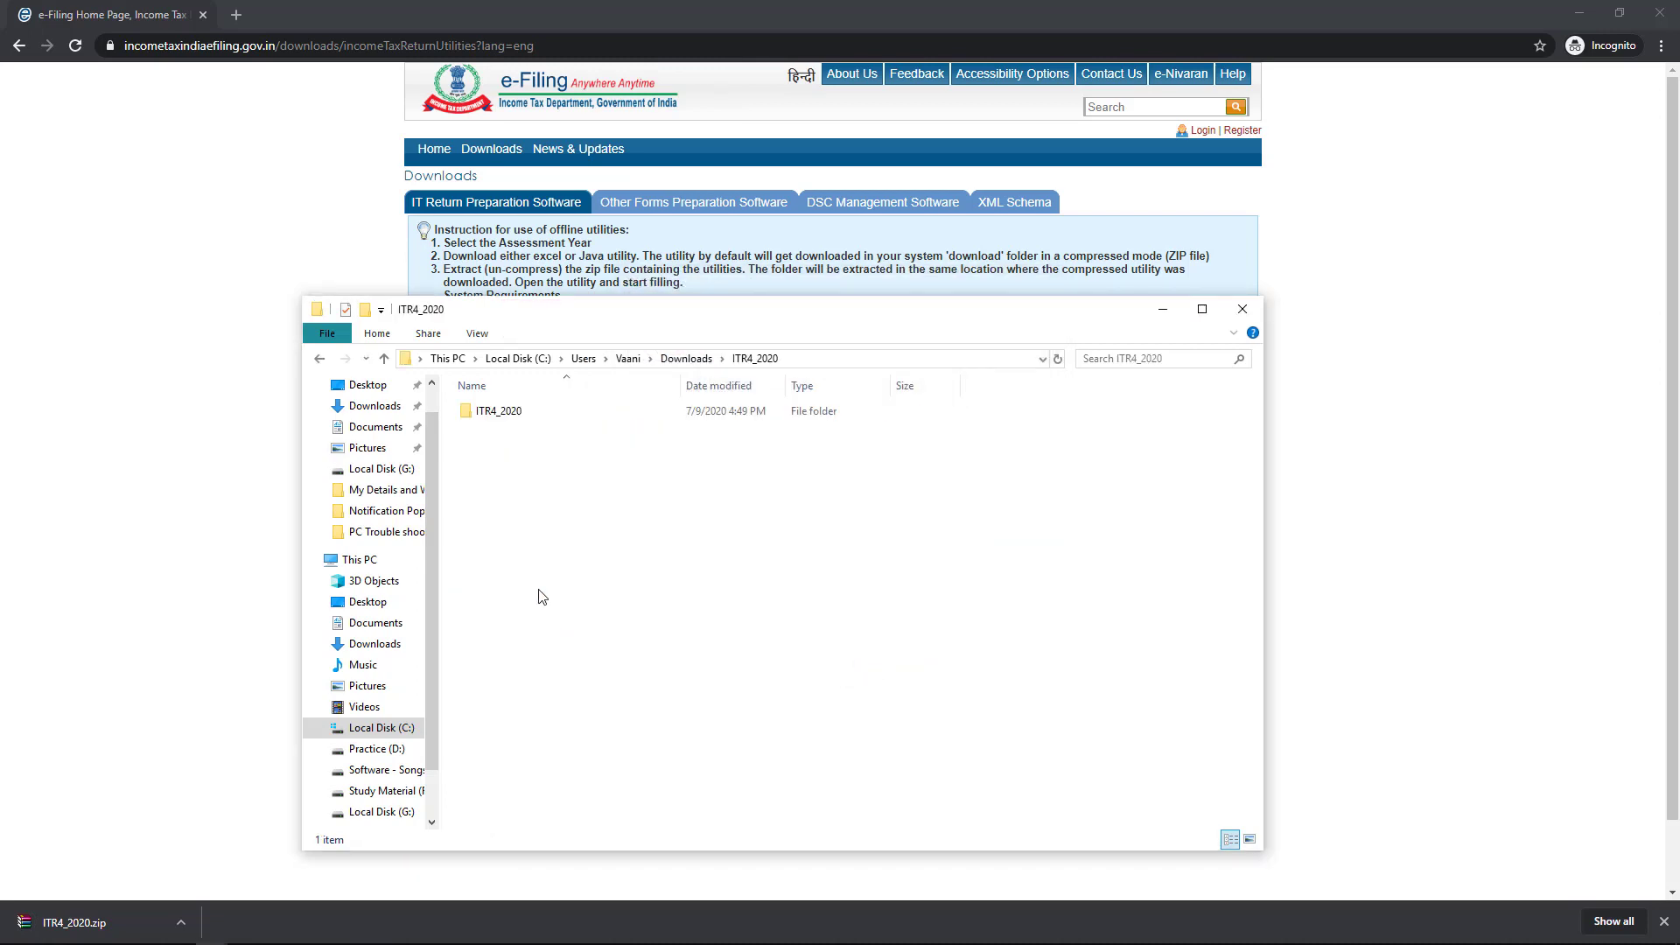
double_click(553, 317)
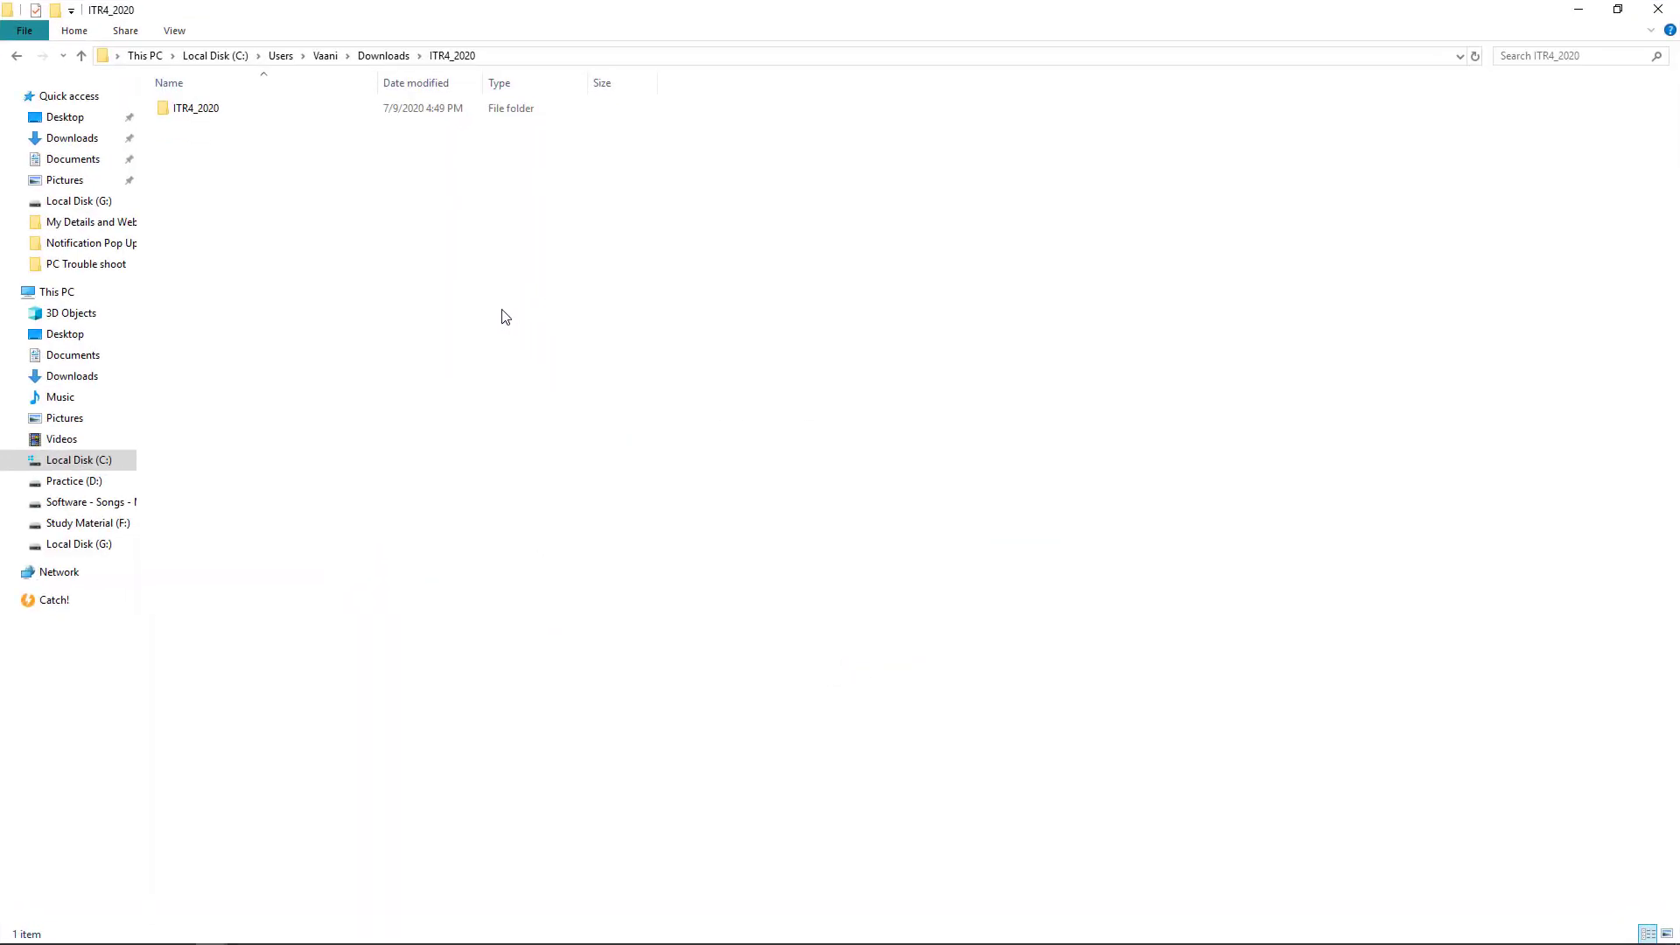
double_click(223, 107)
double_click(222, 108)
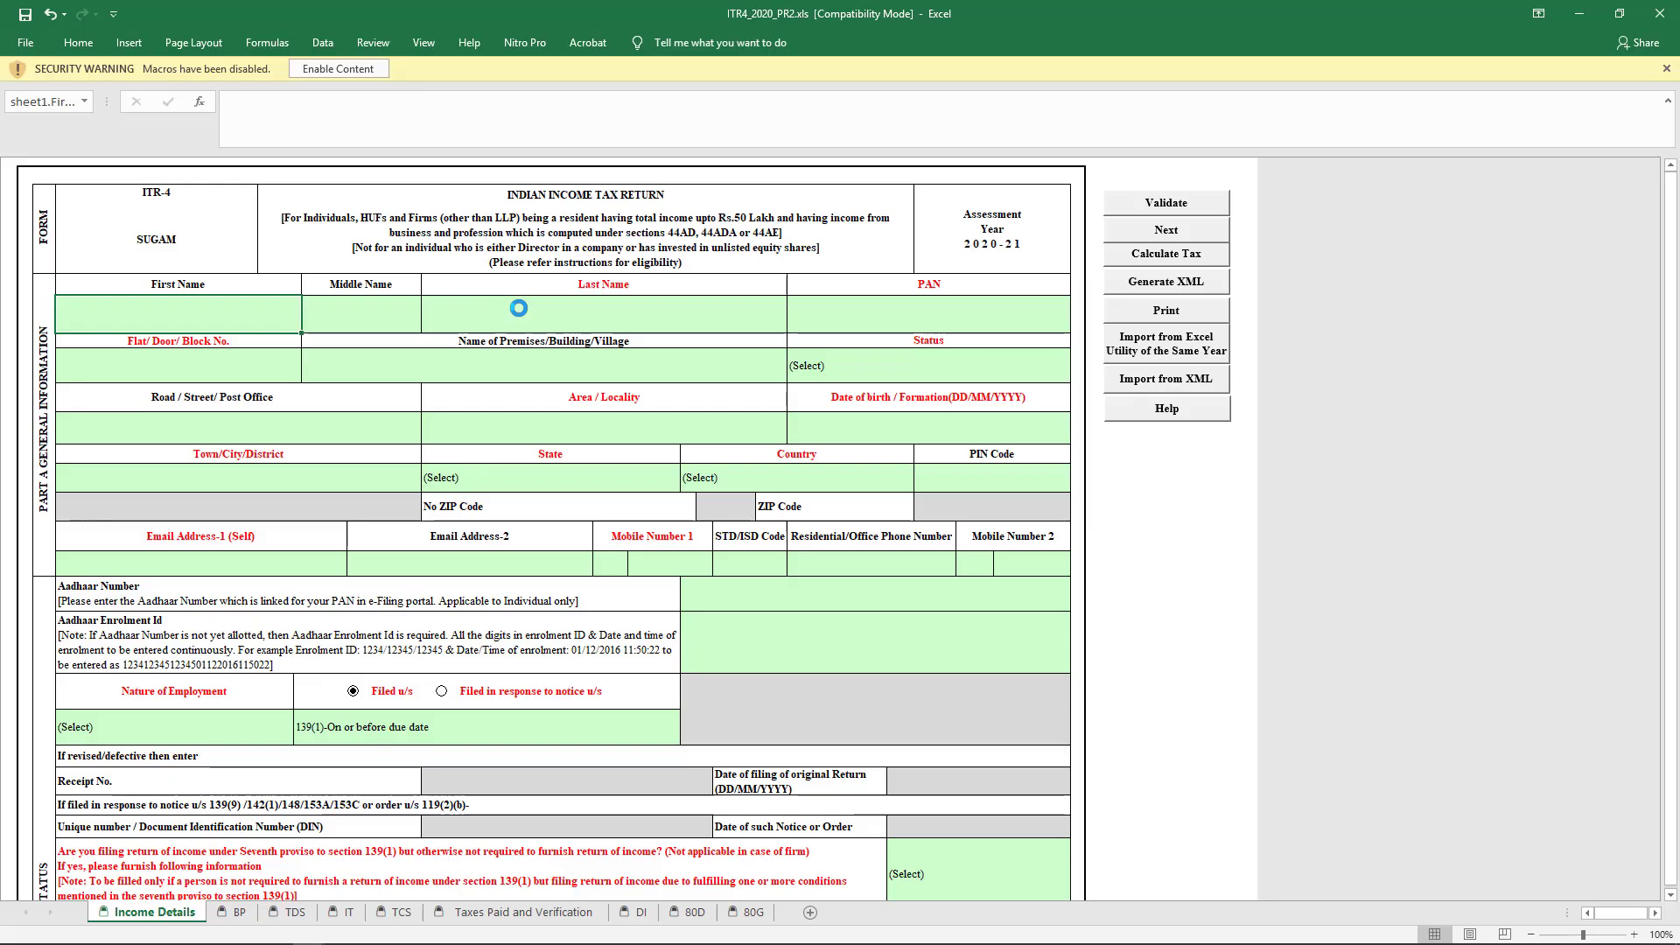
click(337, 70)
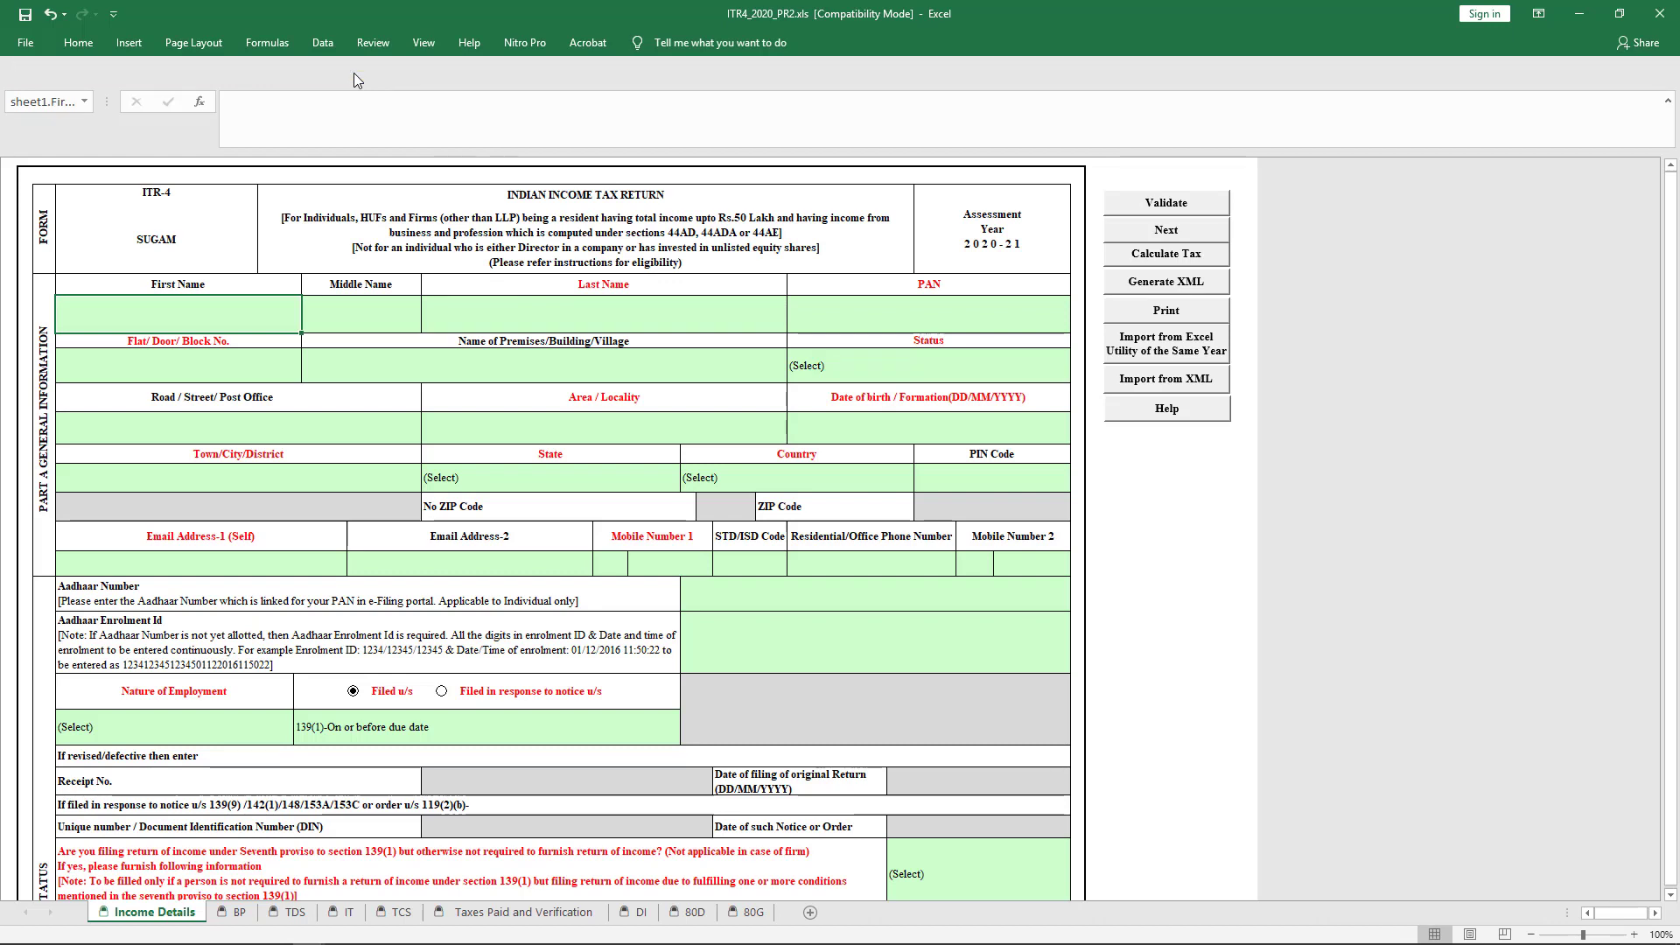
click(818, 611)
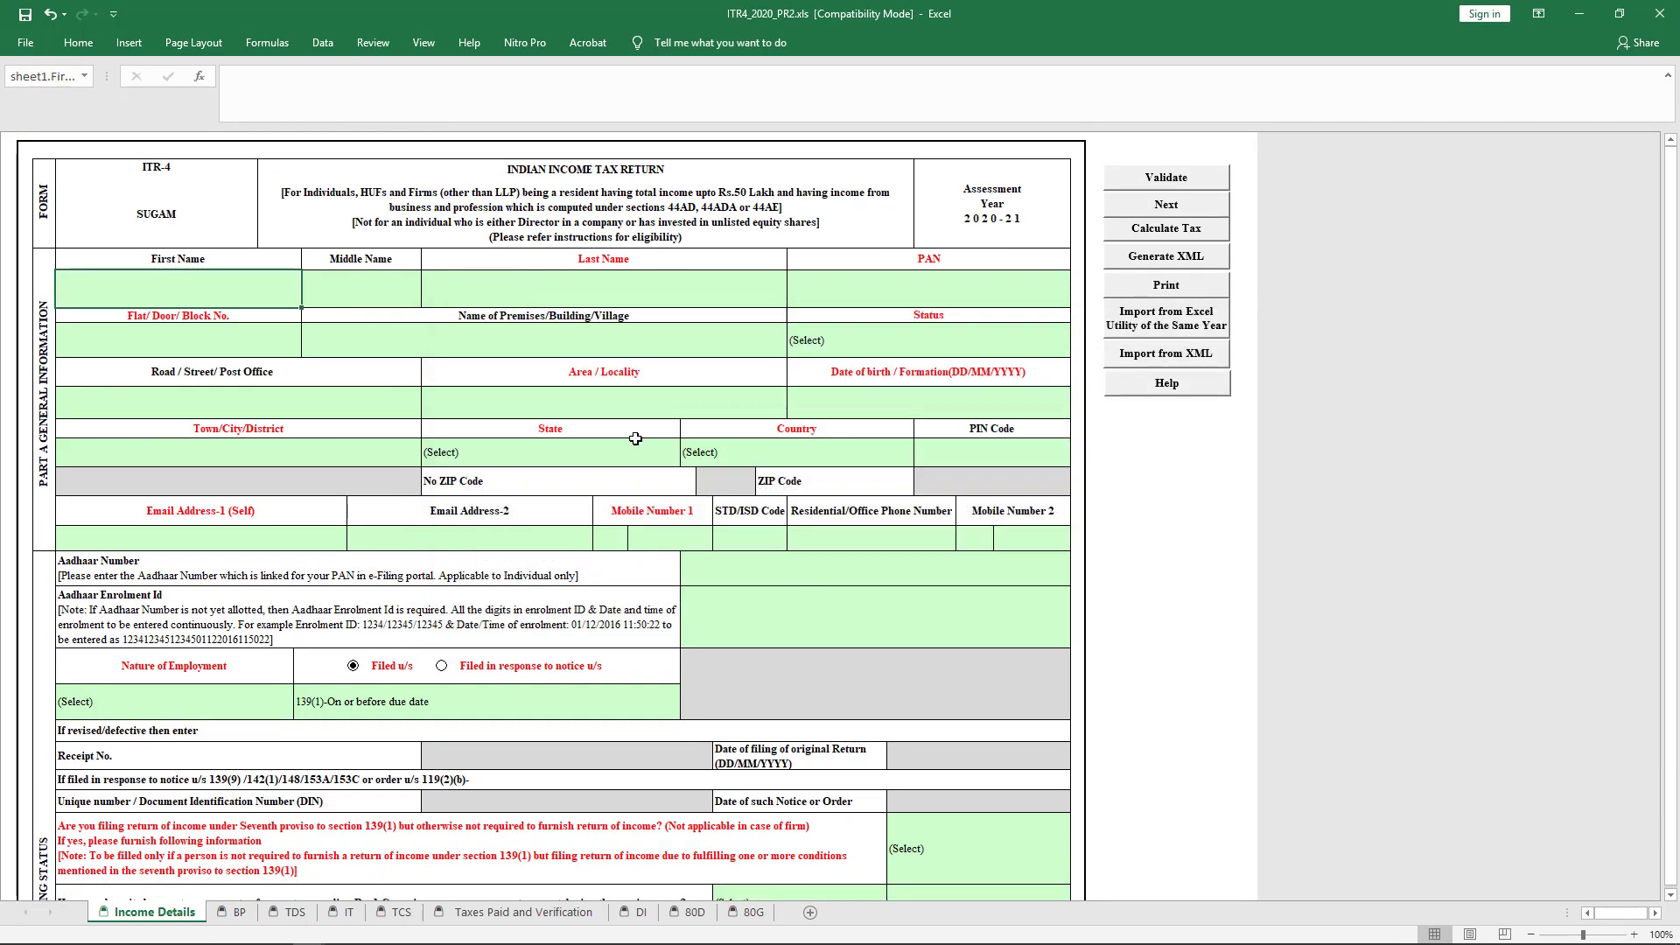
Step: Consult the DETAILS FOR ITR sheet in the proprietorship assignment workbook for the taxpayer's details and return to the ITR-4 form
click(494, 303)
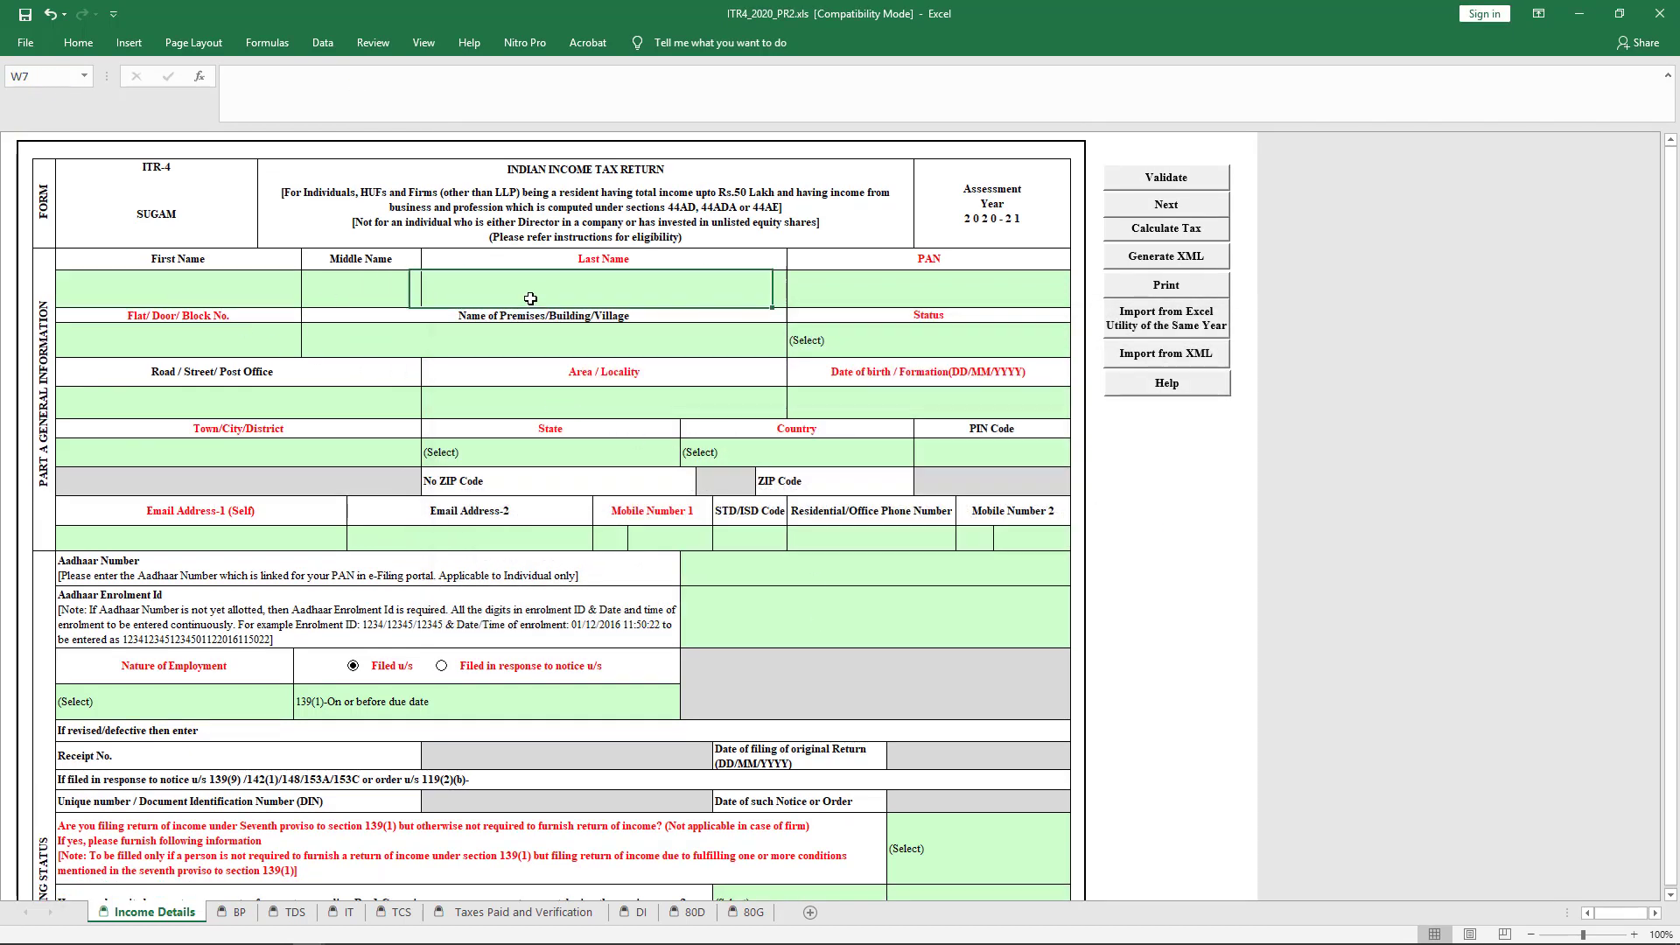
click(901, 297)
mouse_move(331, 926)
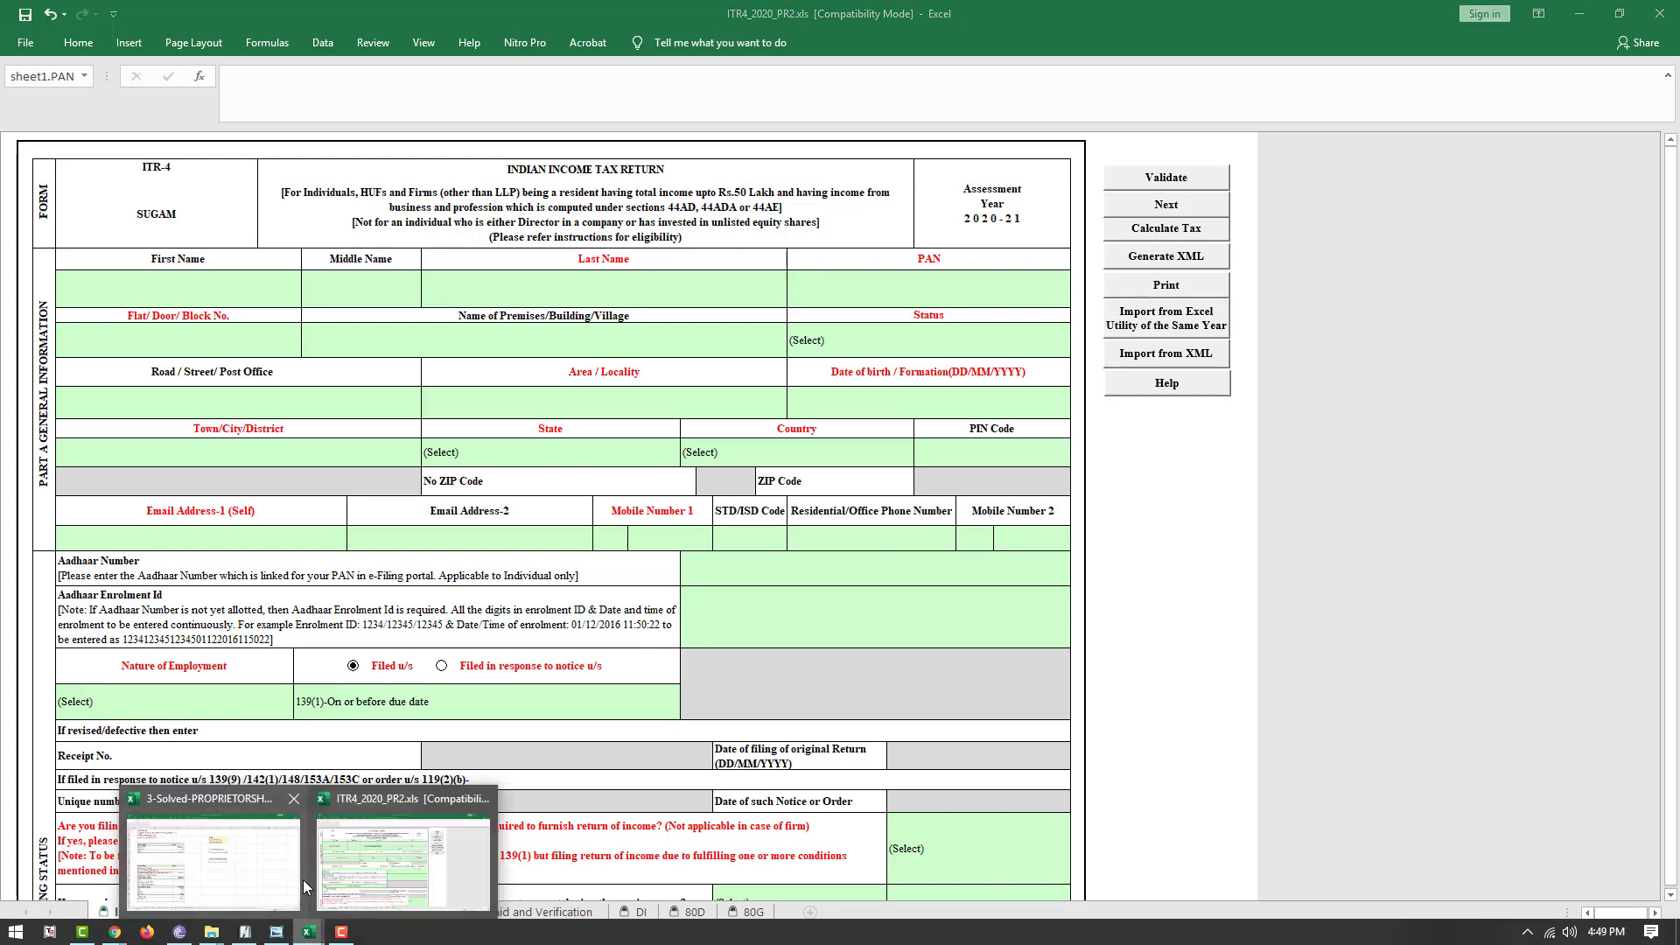
click(350, 752)
click(600, 911)
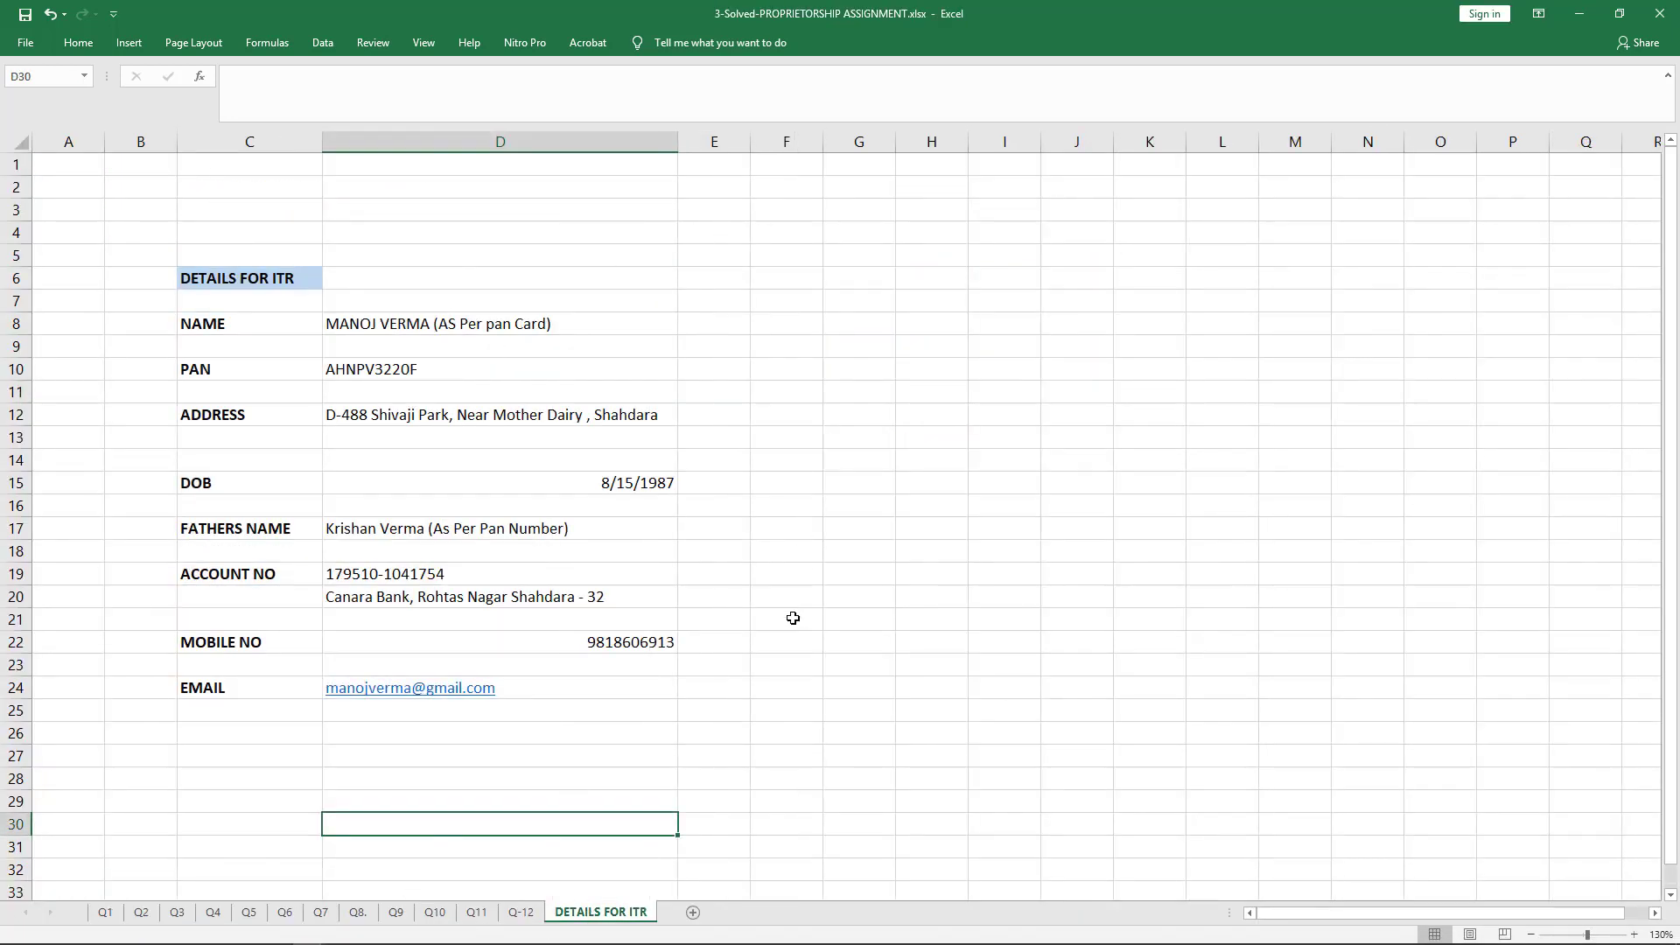
key(alt+Tab)
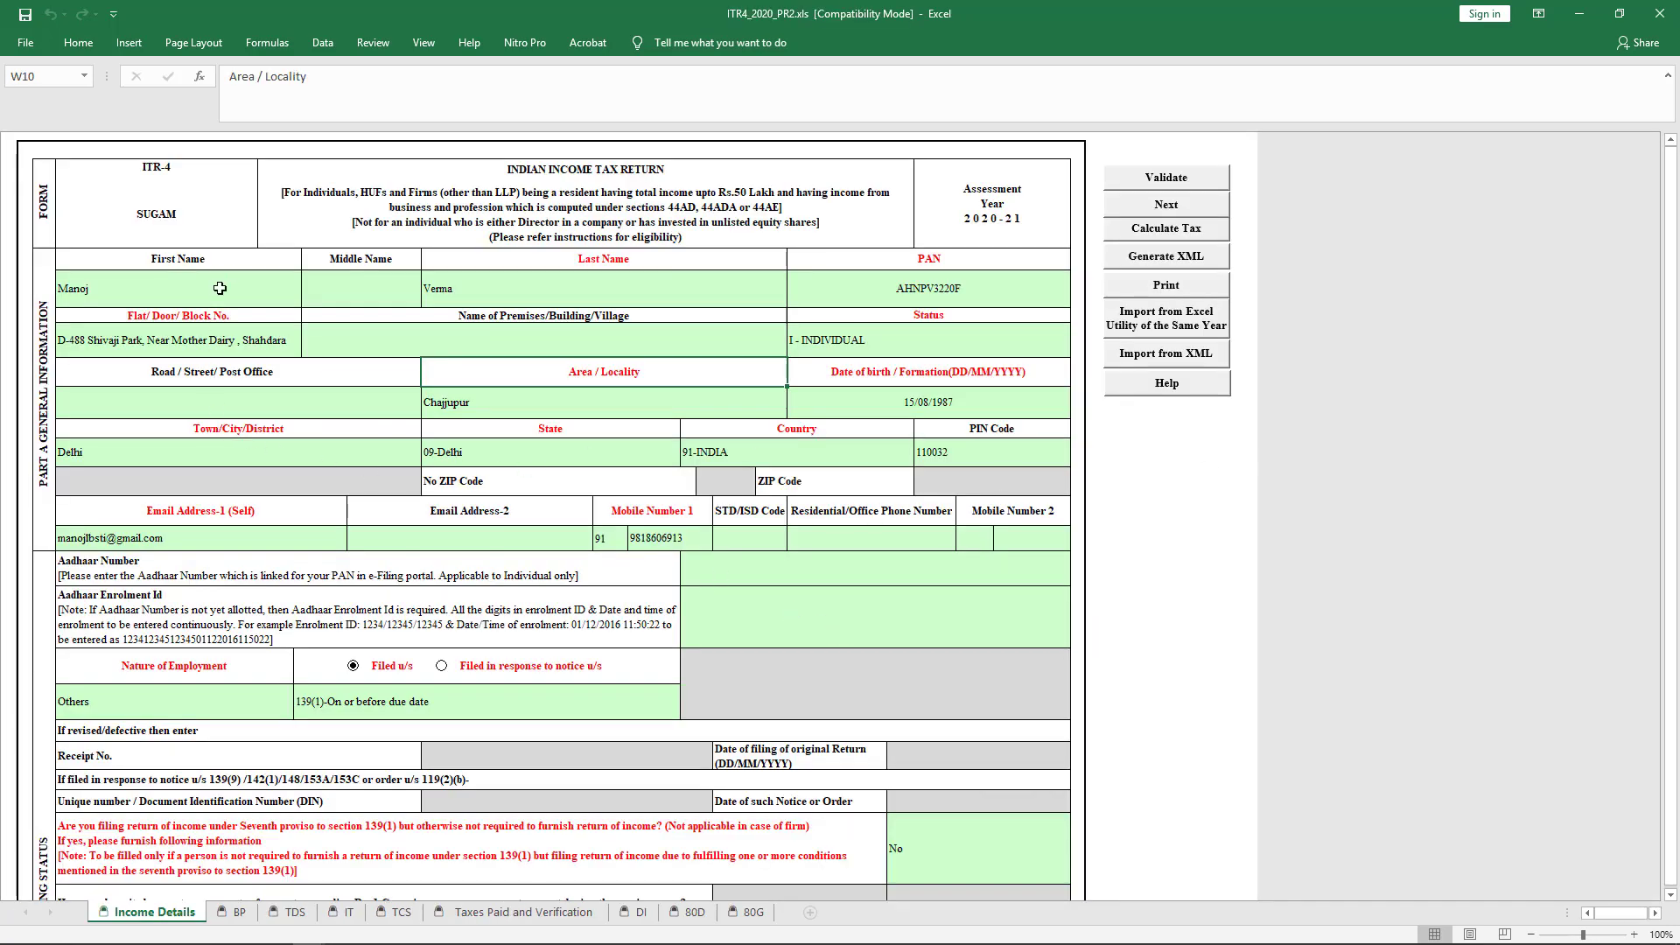
Step: Review the seventh proviso questions under Filing Status and choose No for whether the return is filed by a representative assessee
scroll(403, 320, down, 3)
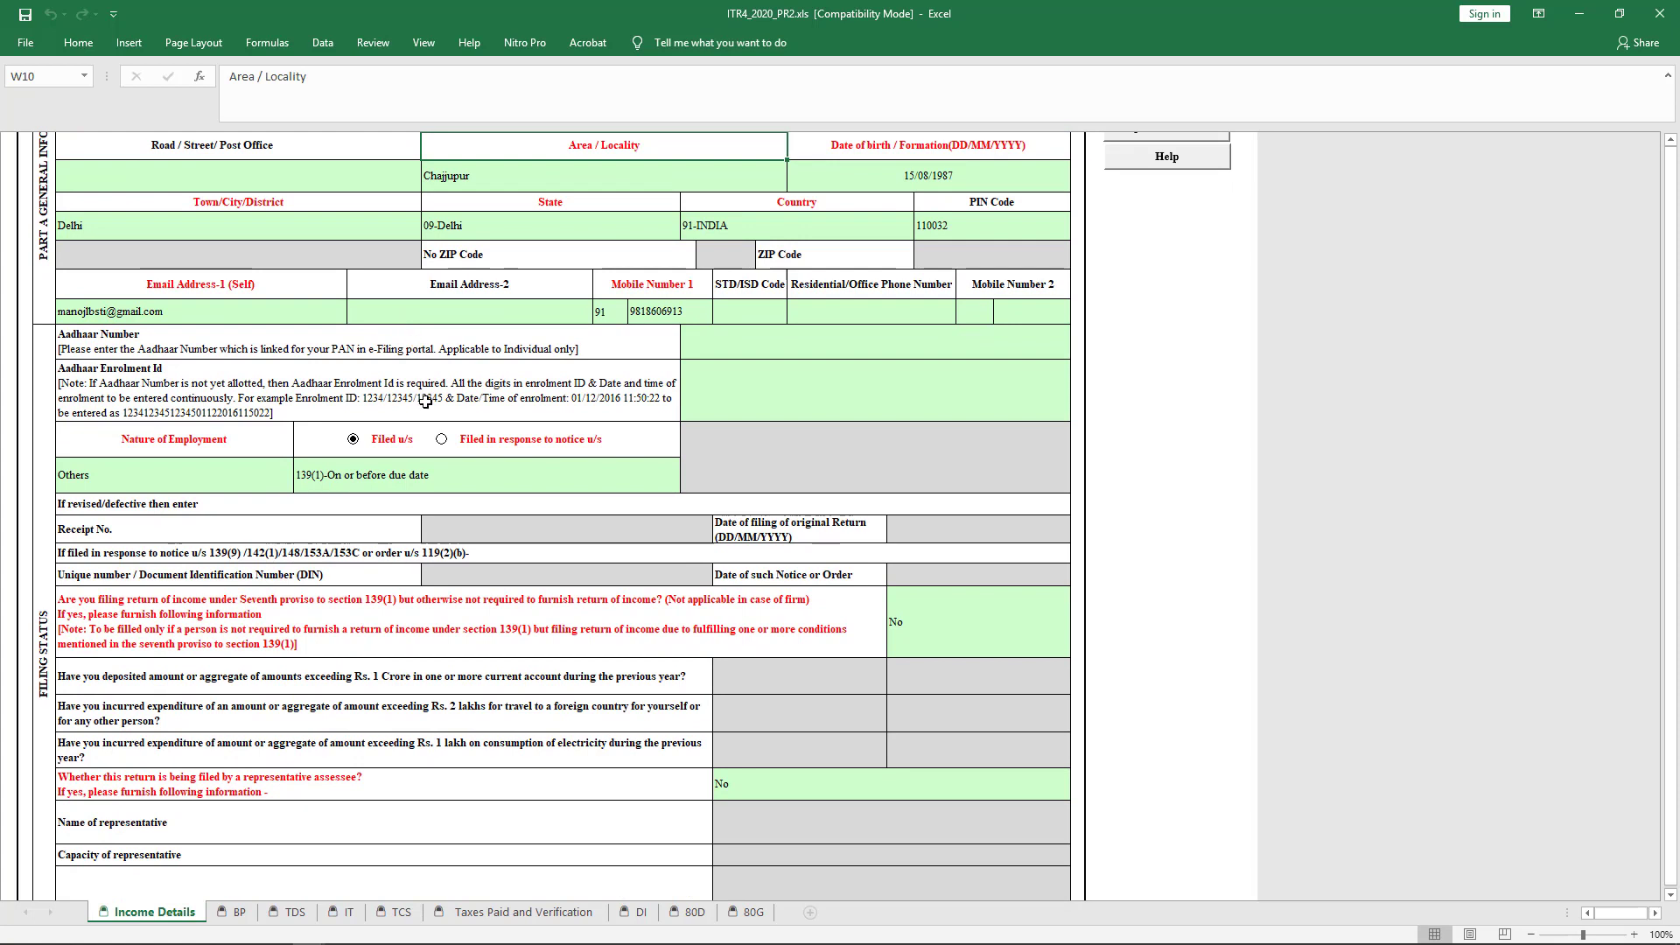
click(372, 618)
scroll(505, 596, down, 1)
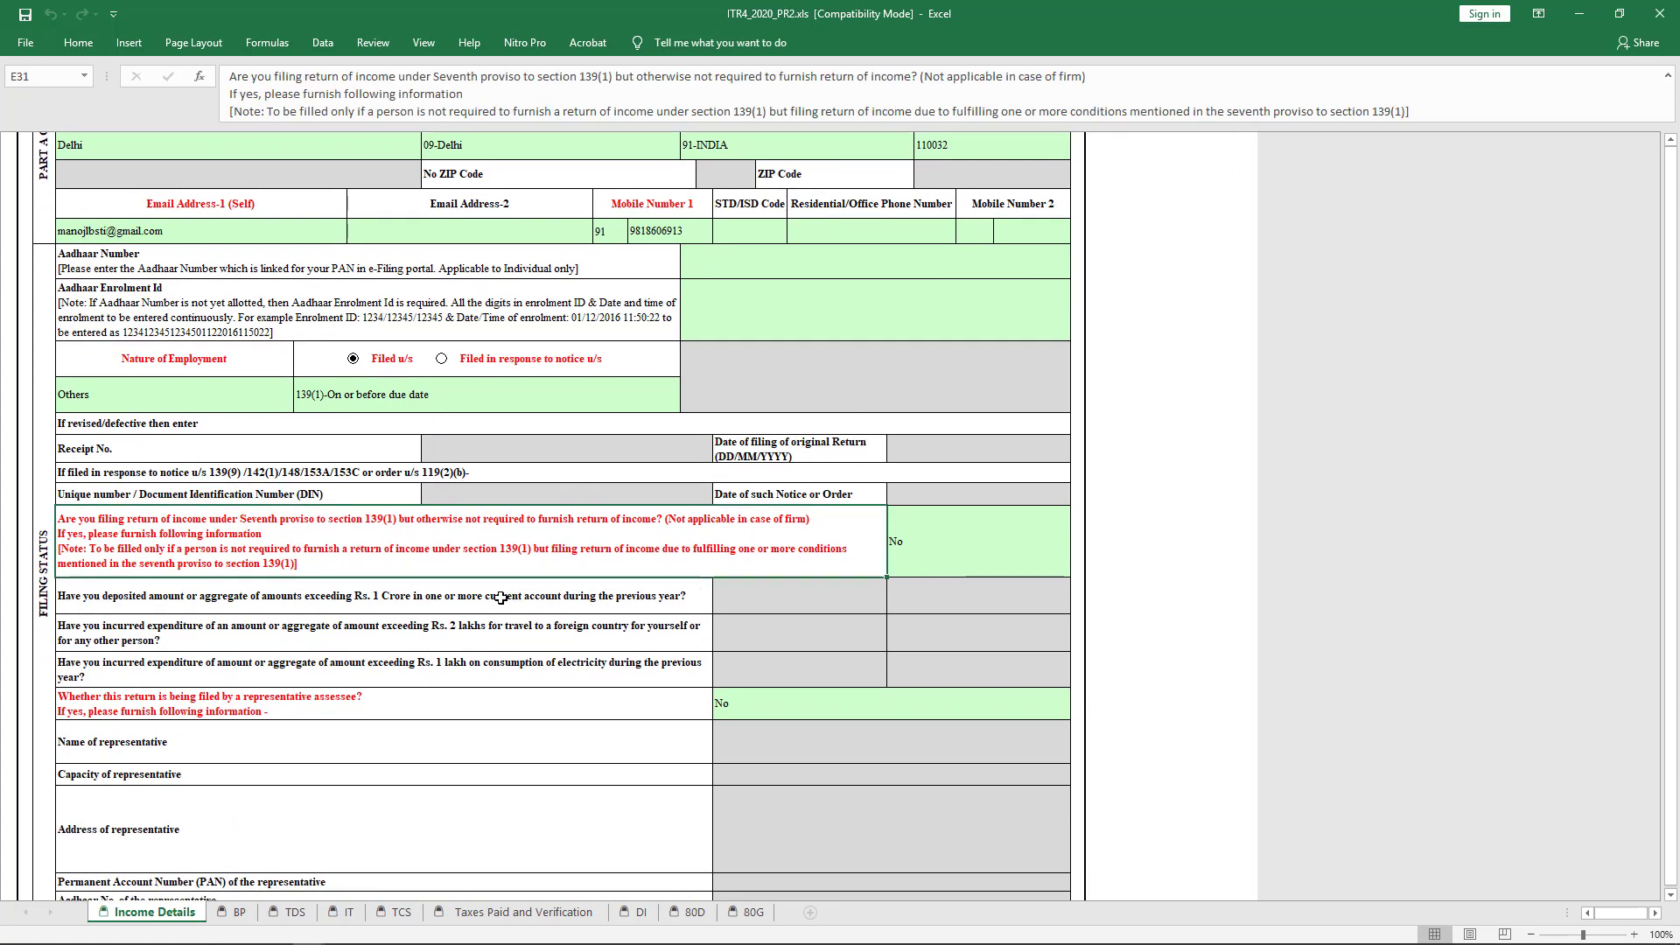
drag(501, 598, 507, 654)
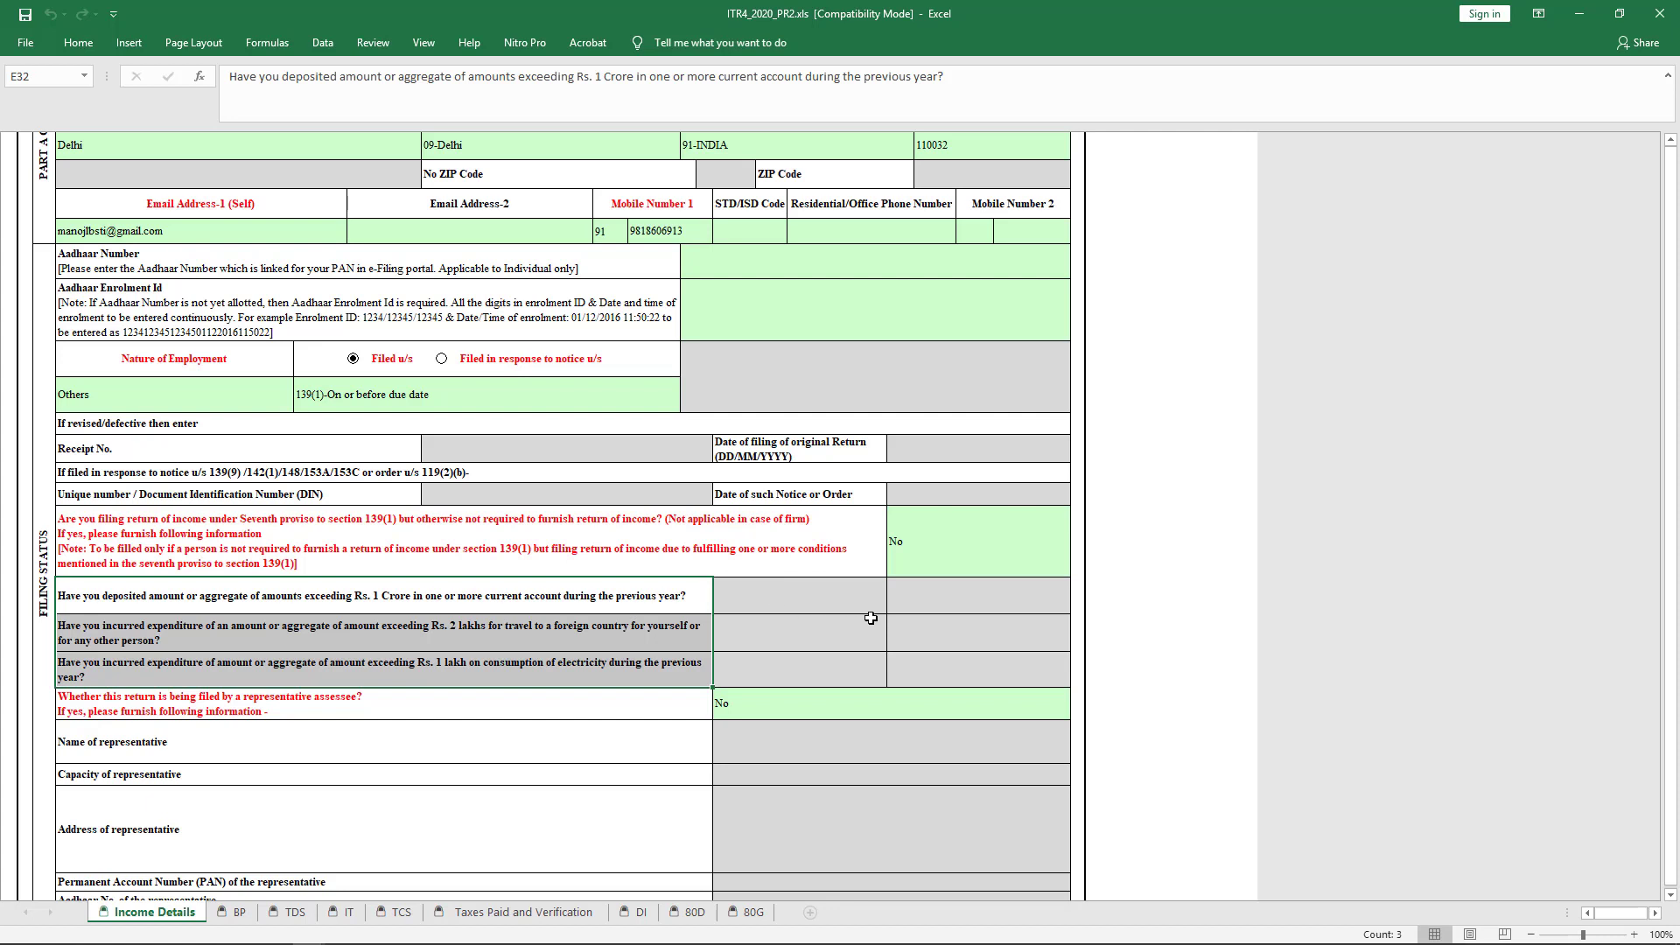
click(858, 699)
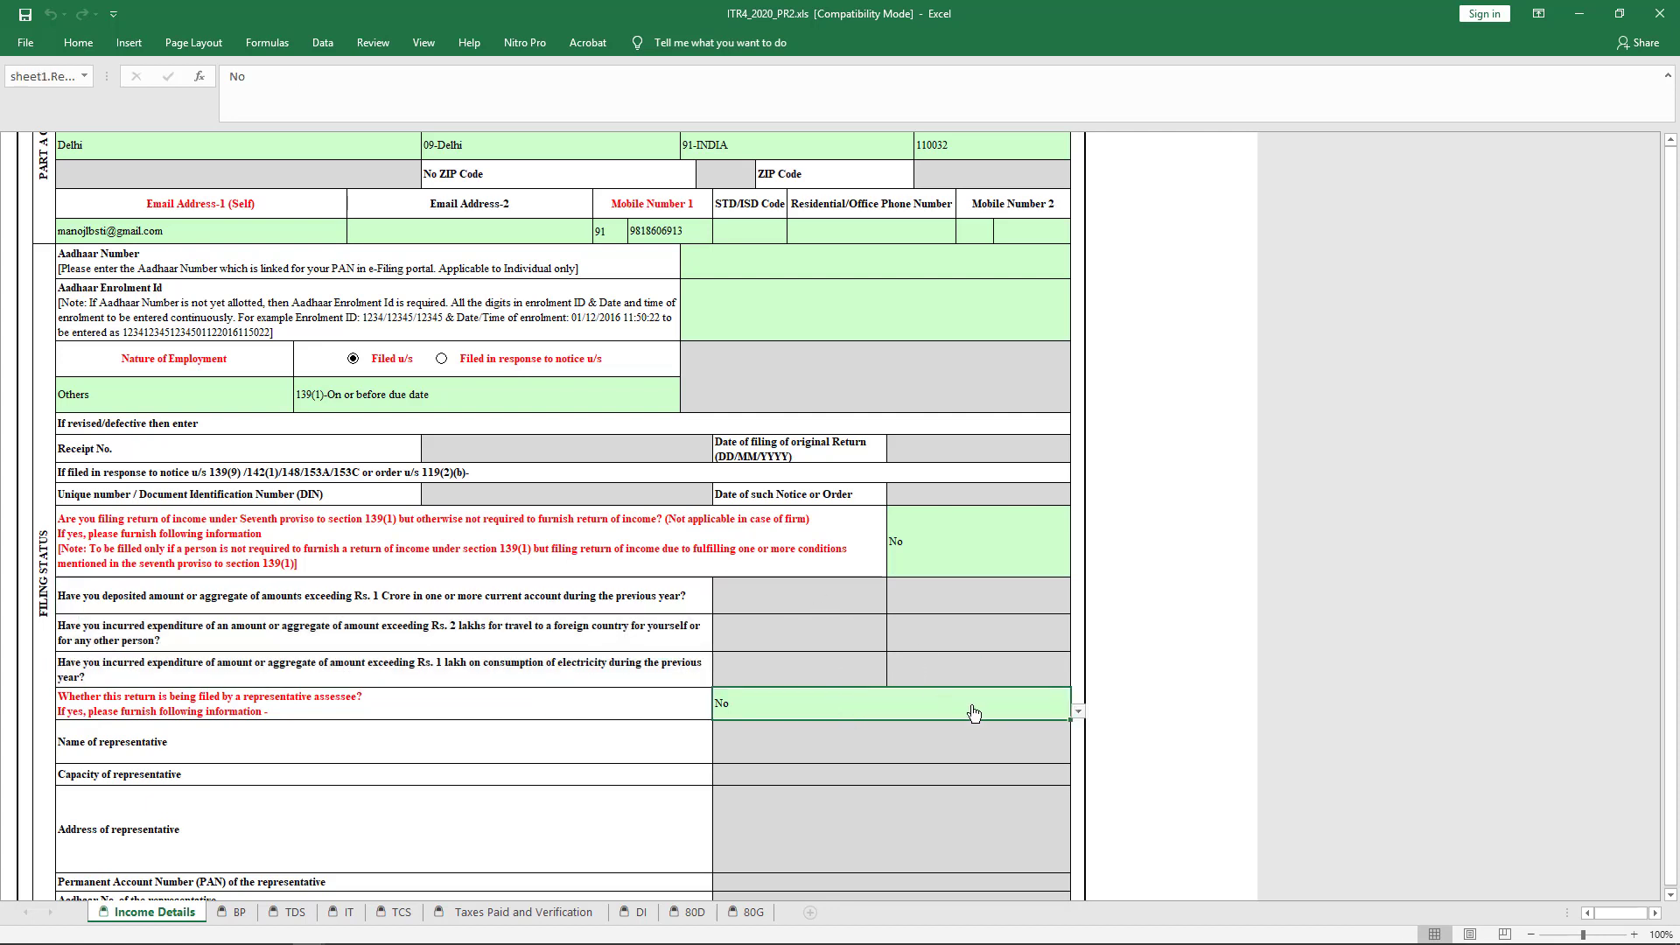
click(1079, 712)
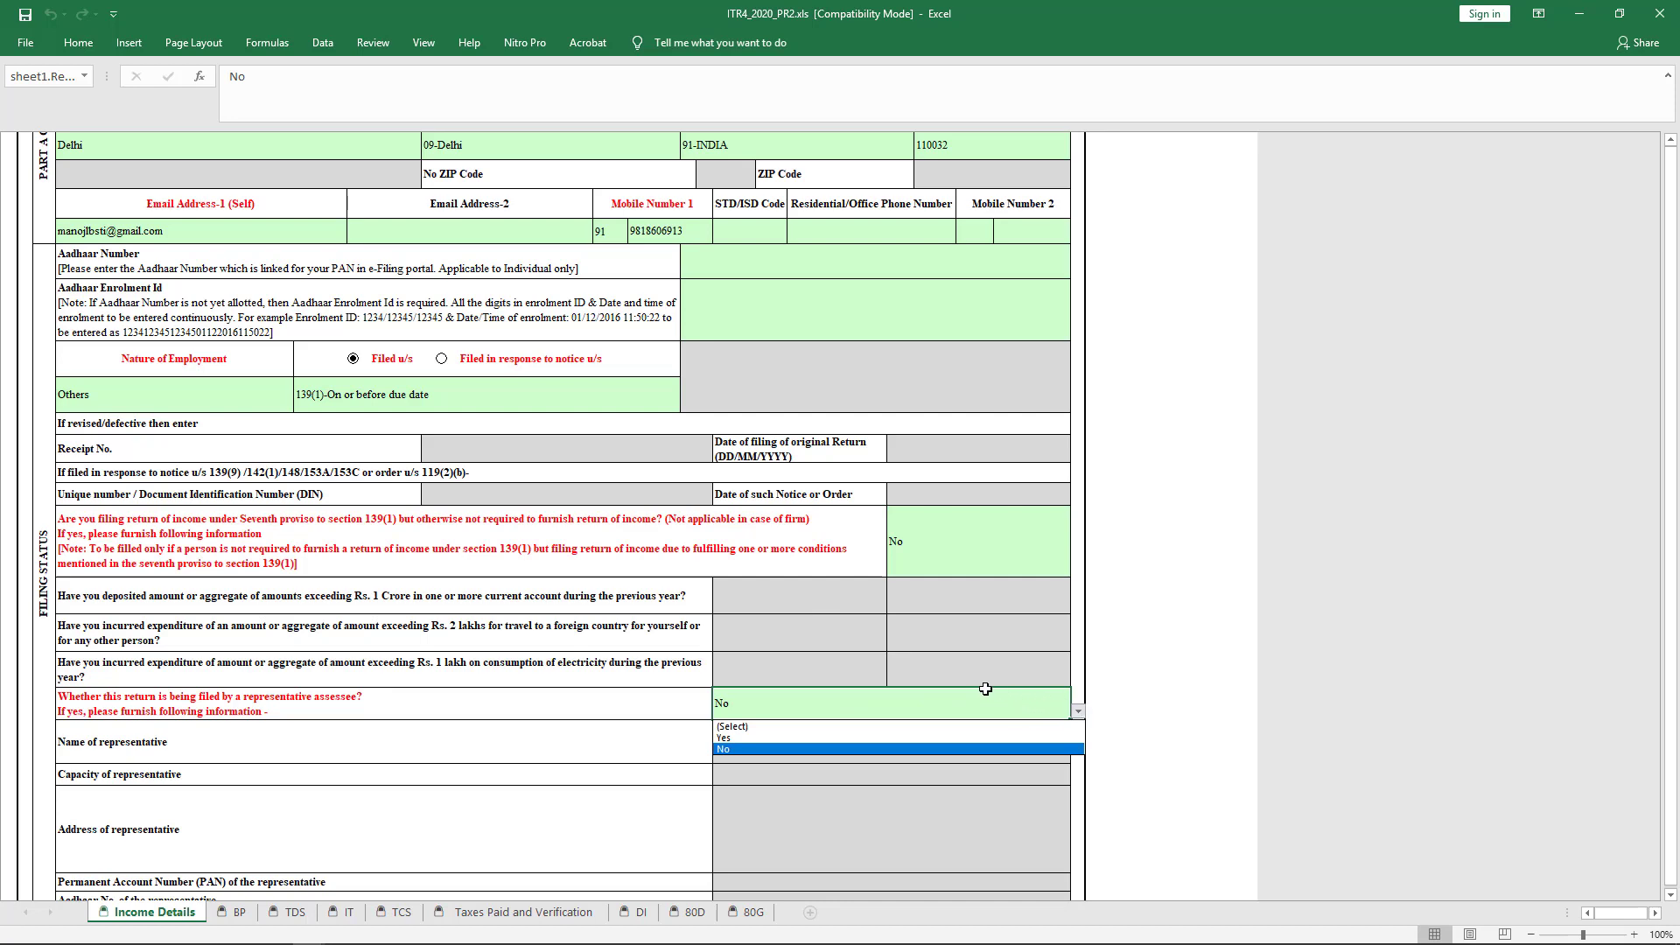
click(797, 754)
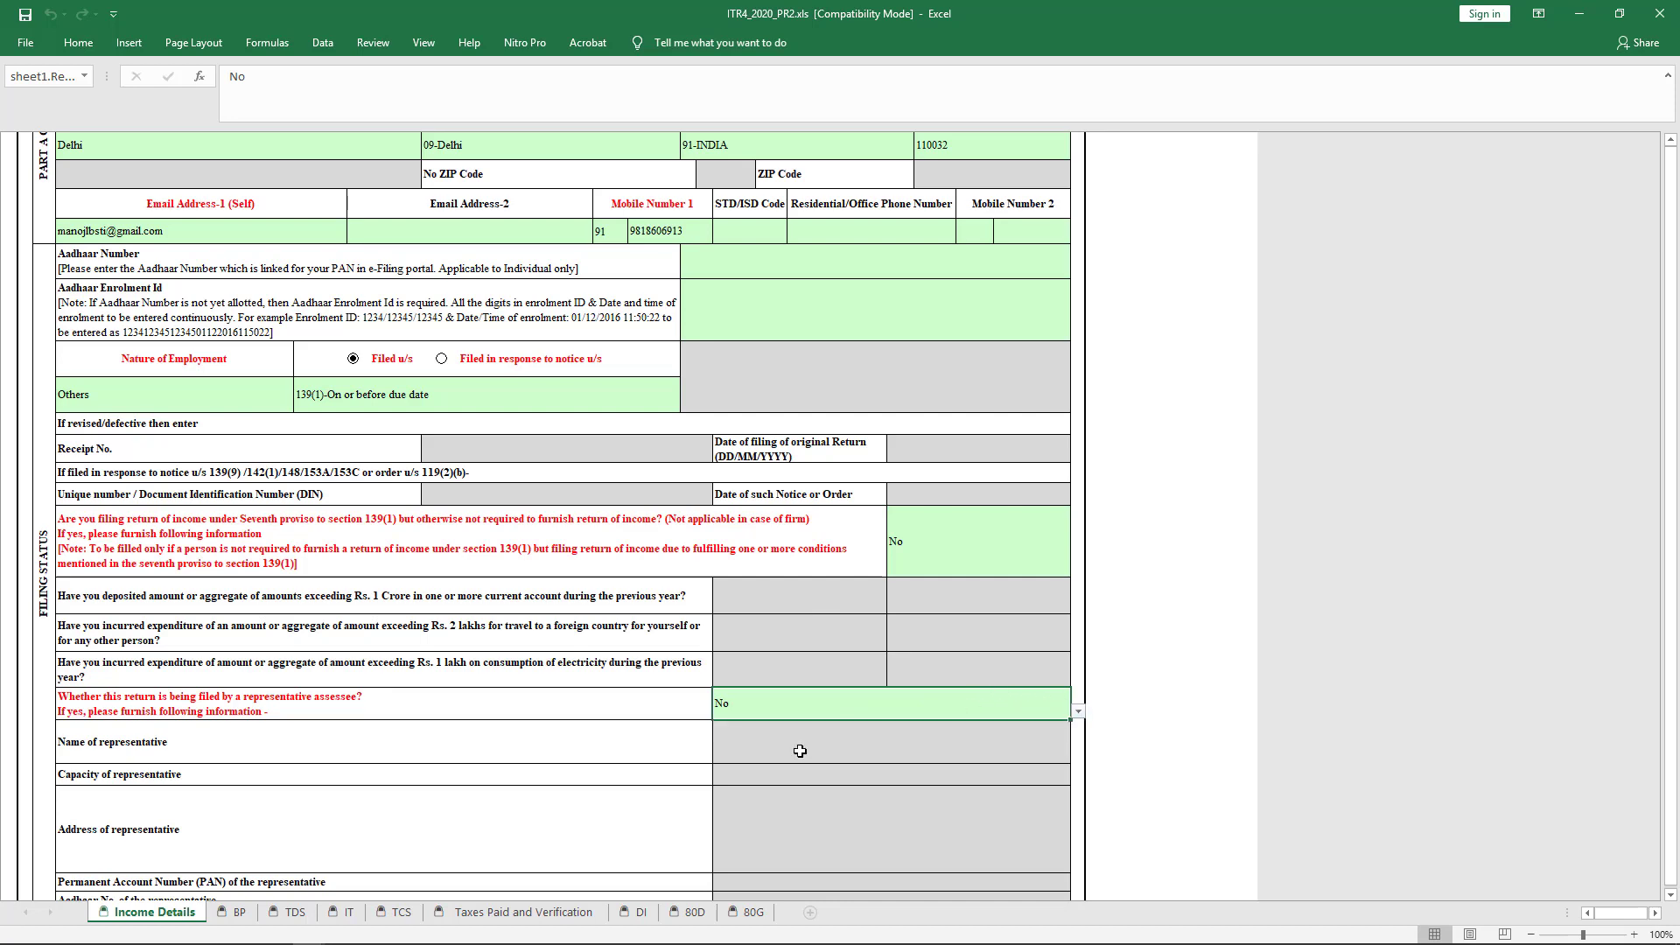
Step: Switch to the proprietorship assignment workbook and examine the AK Builders question, turnover, profit percentage and profit on sheet Q1
scroll(789, 645, down, 3)
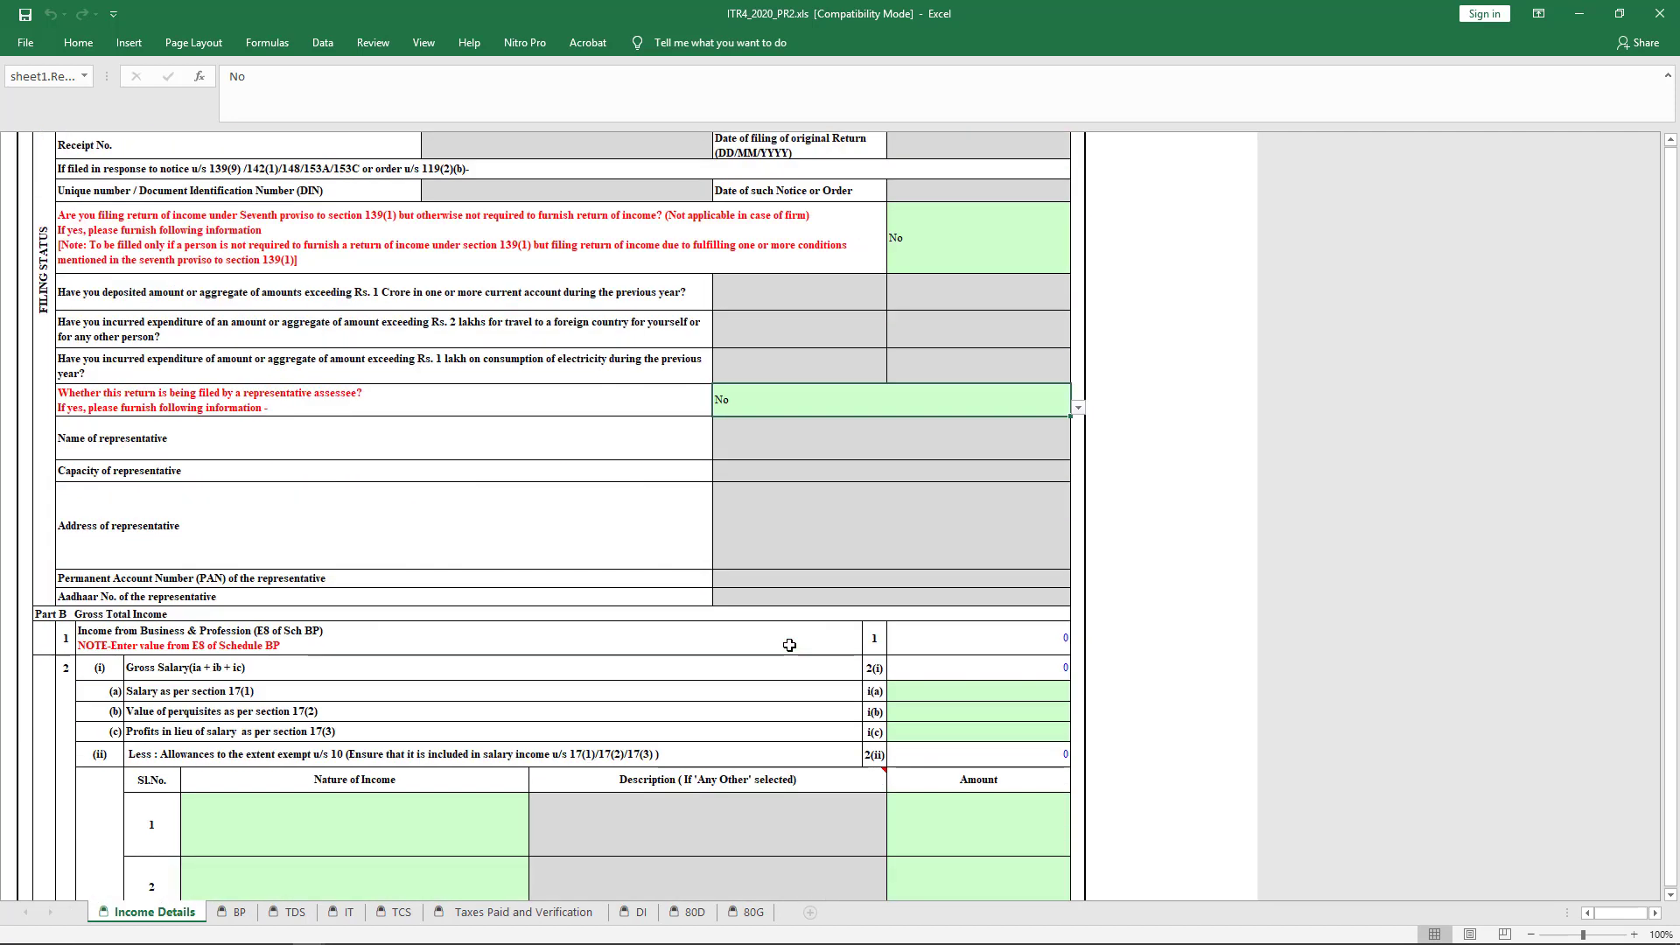
key(alt+Tab)
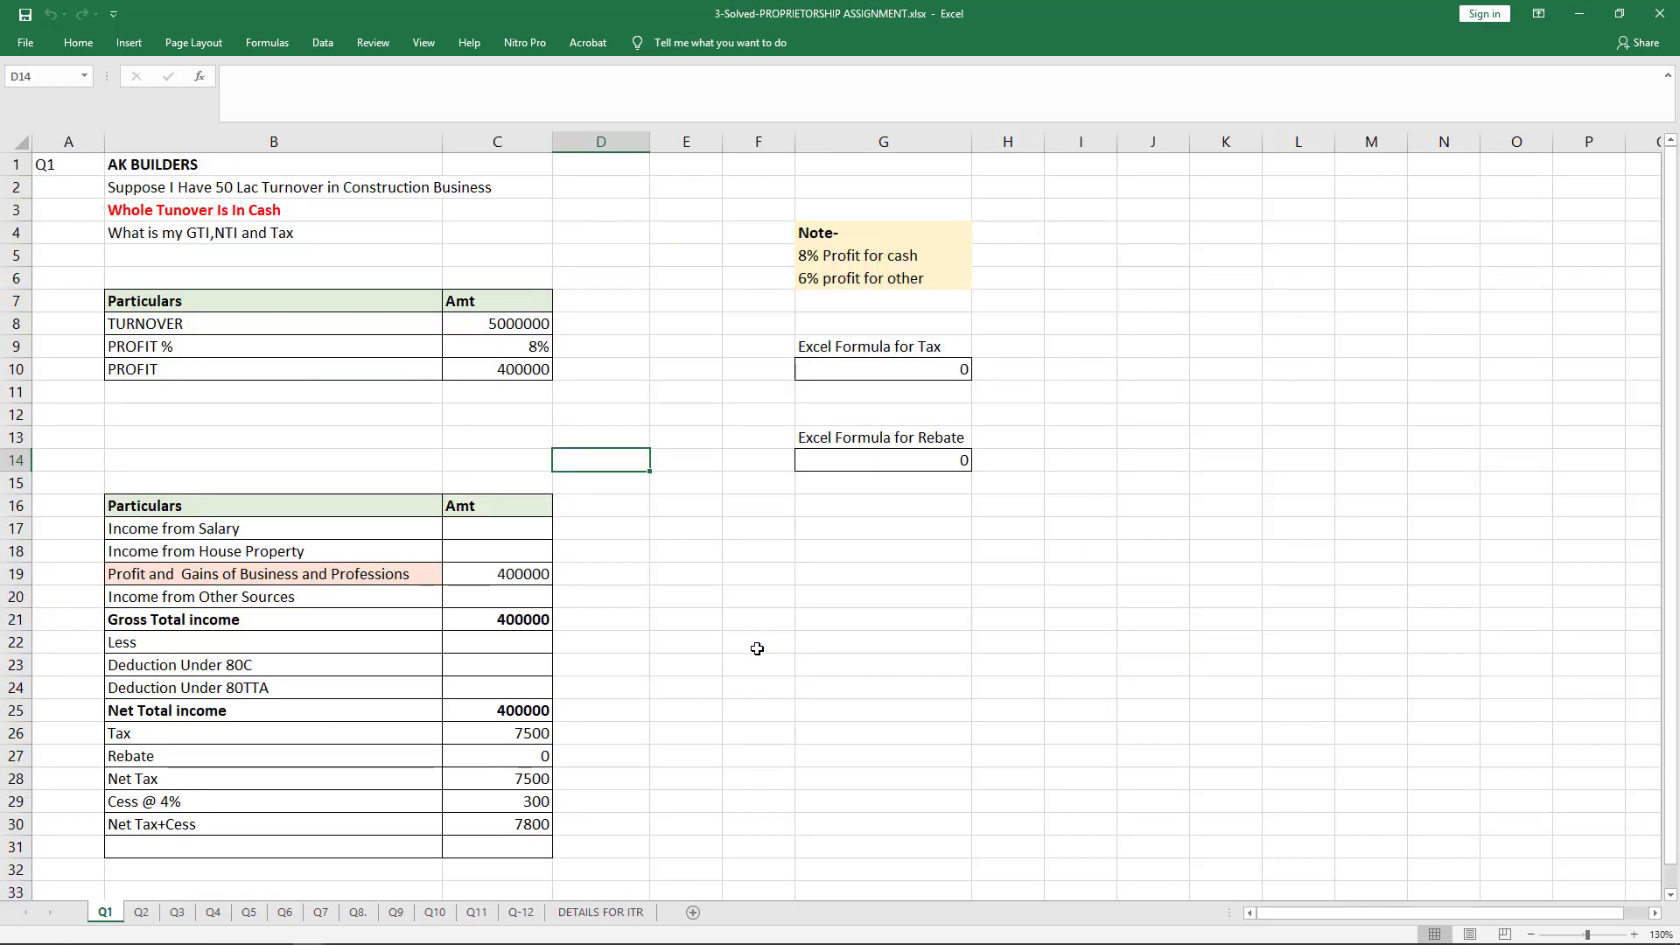
click(517, 331)
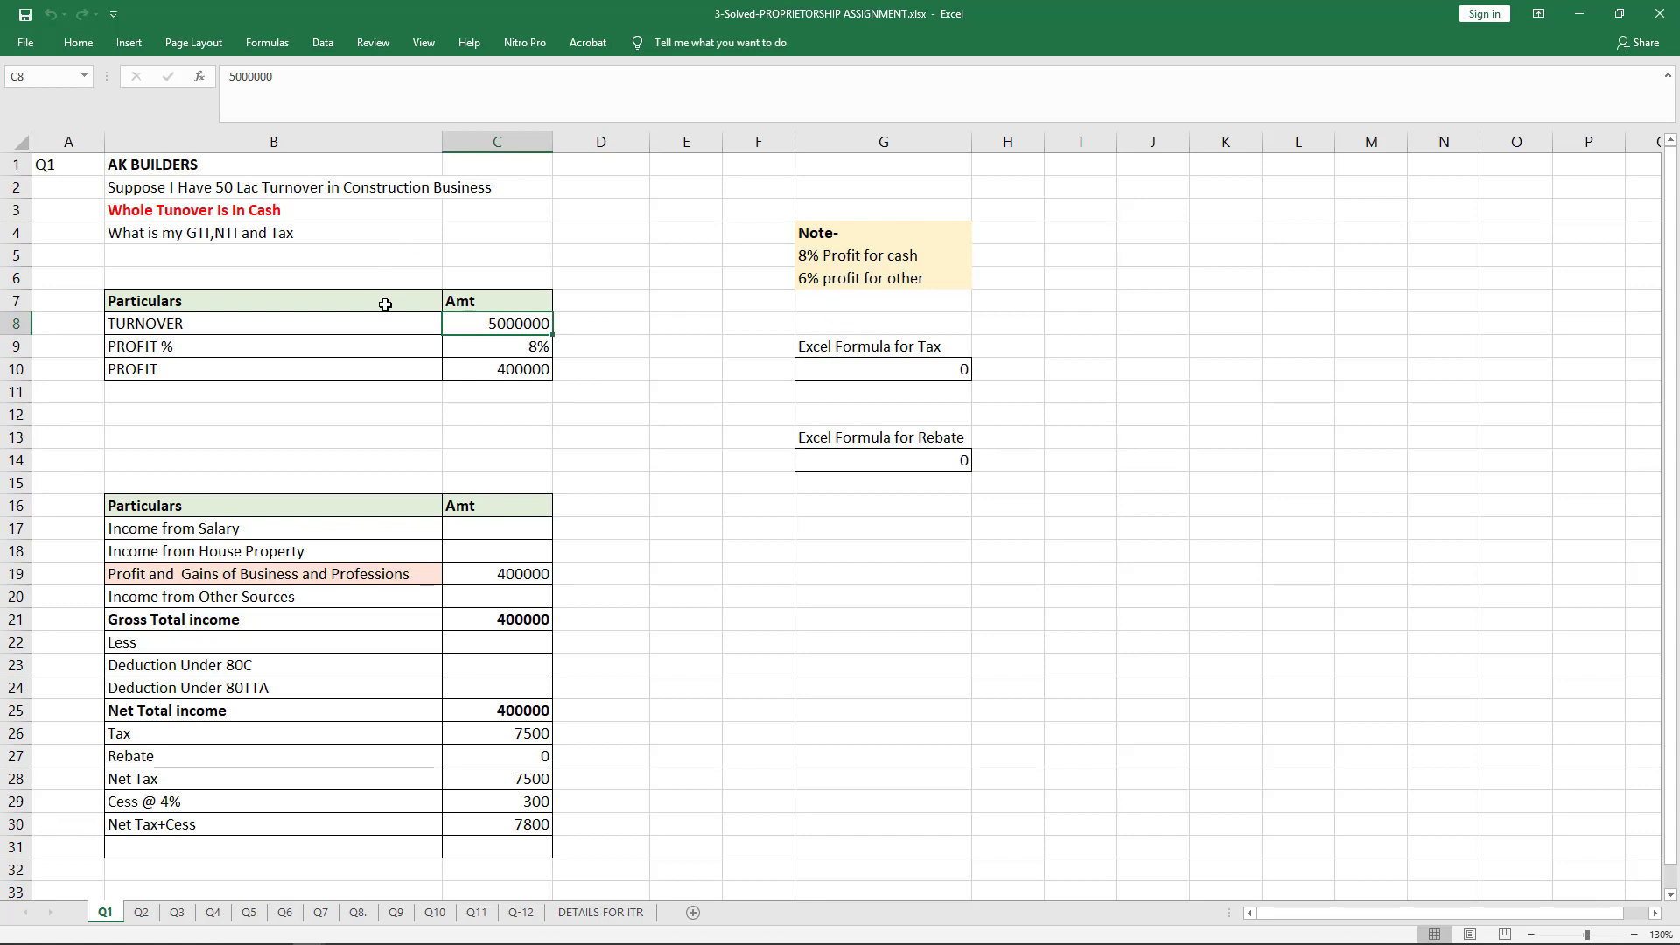
click(344, 189)
click(366, 236)
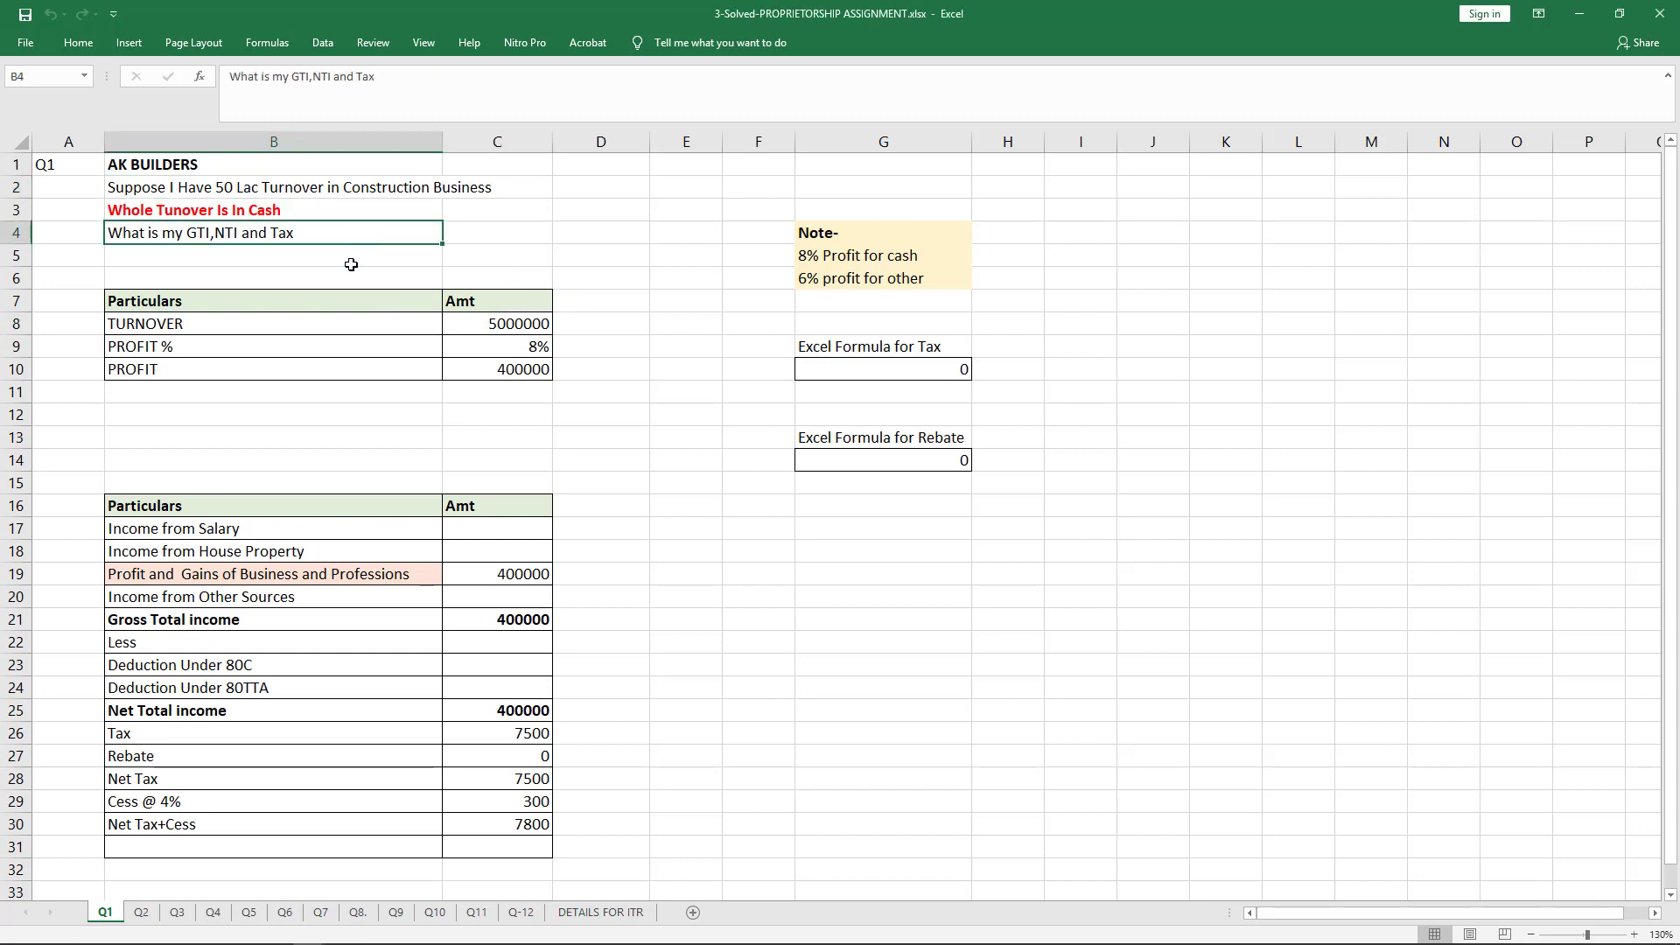
click(351, 265)
click(302, 409)
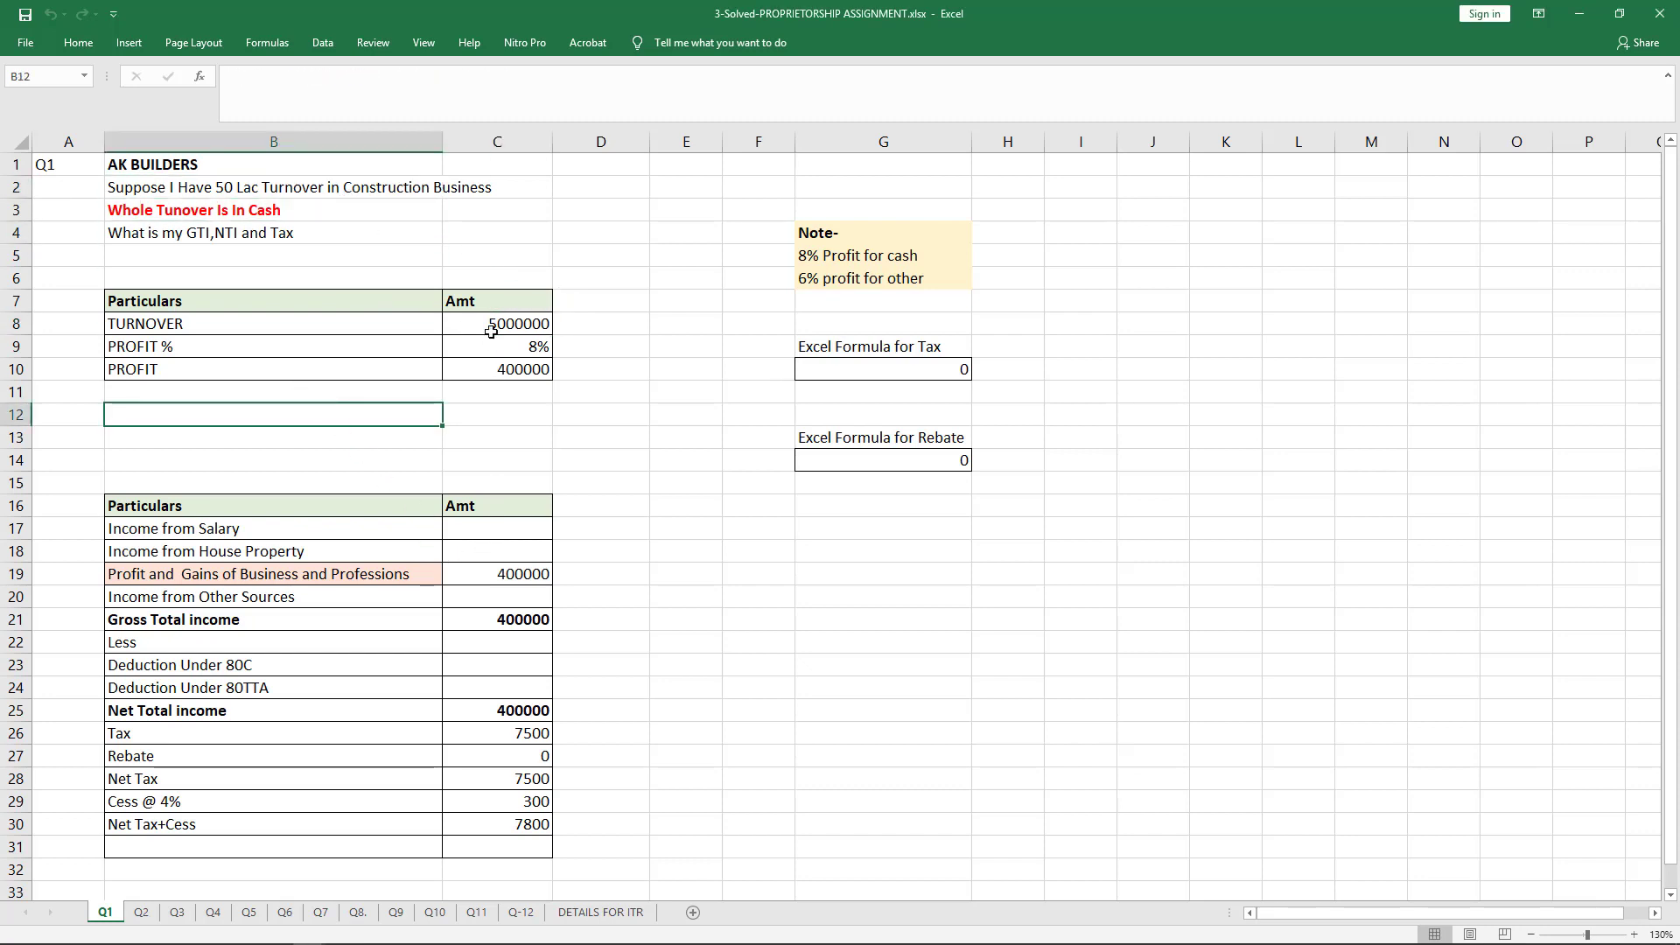
key(Right)
key(Up)
click(525, 374)
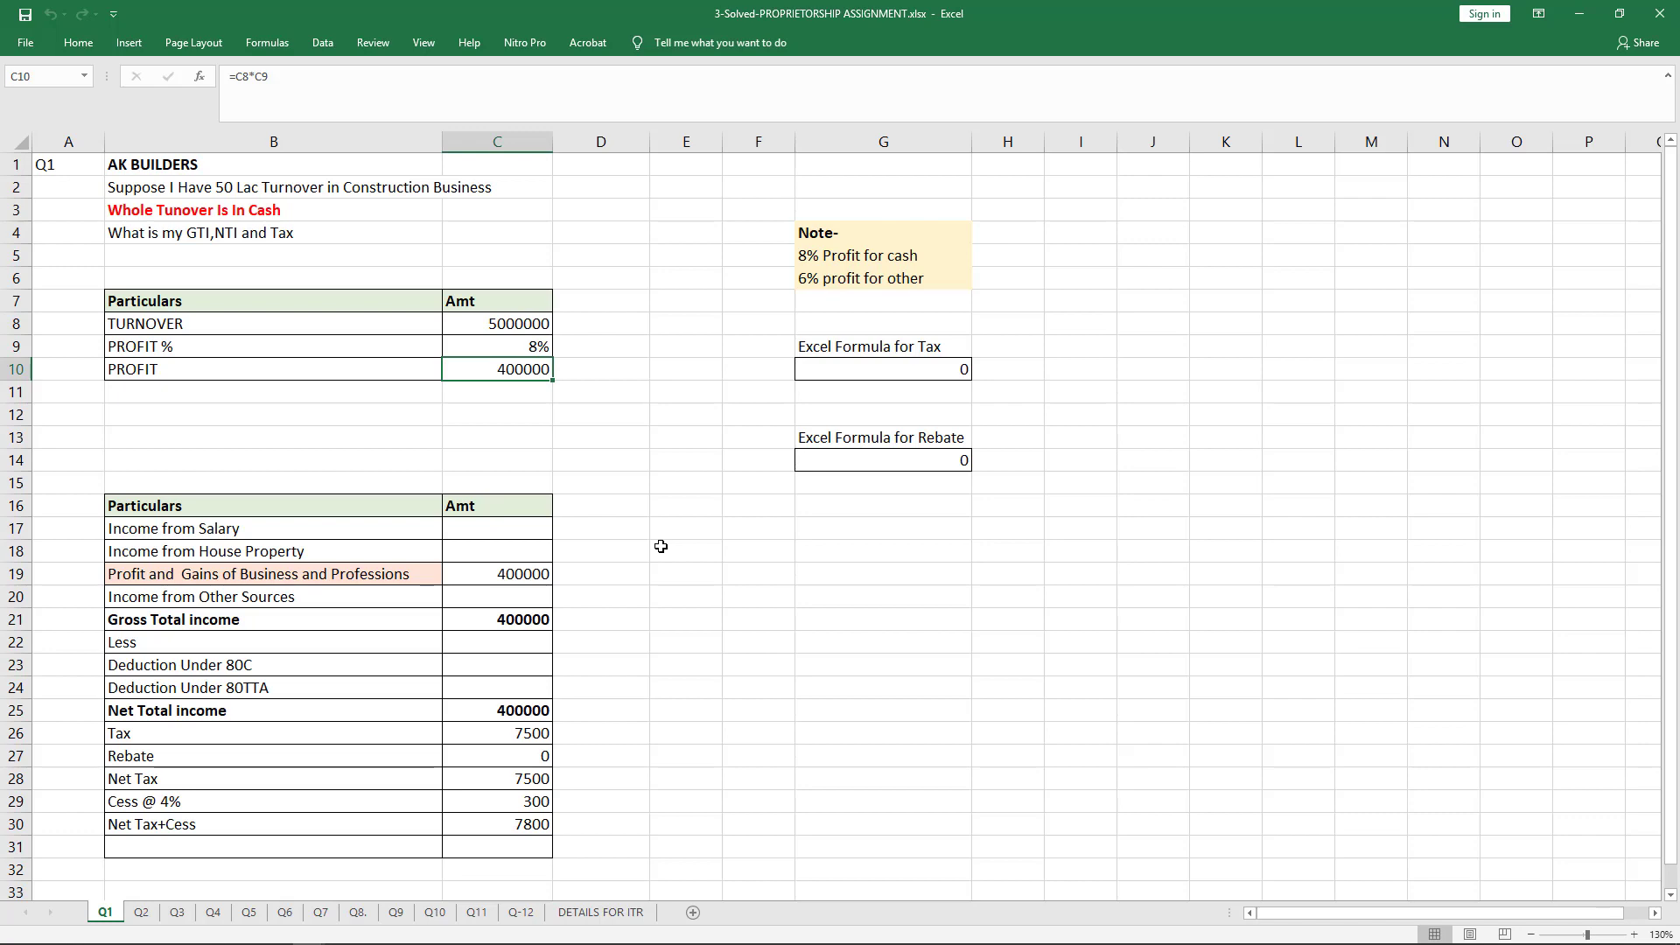
Step: Return to the ITR-4 workbook, validate the Income Details sheet and dismiss the alert
key(alt+Tab)
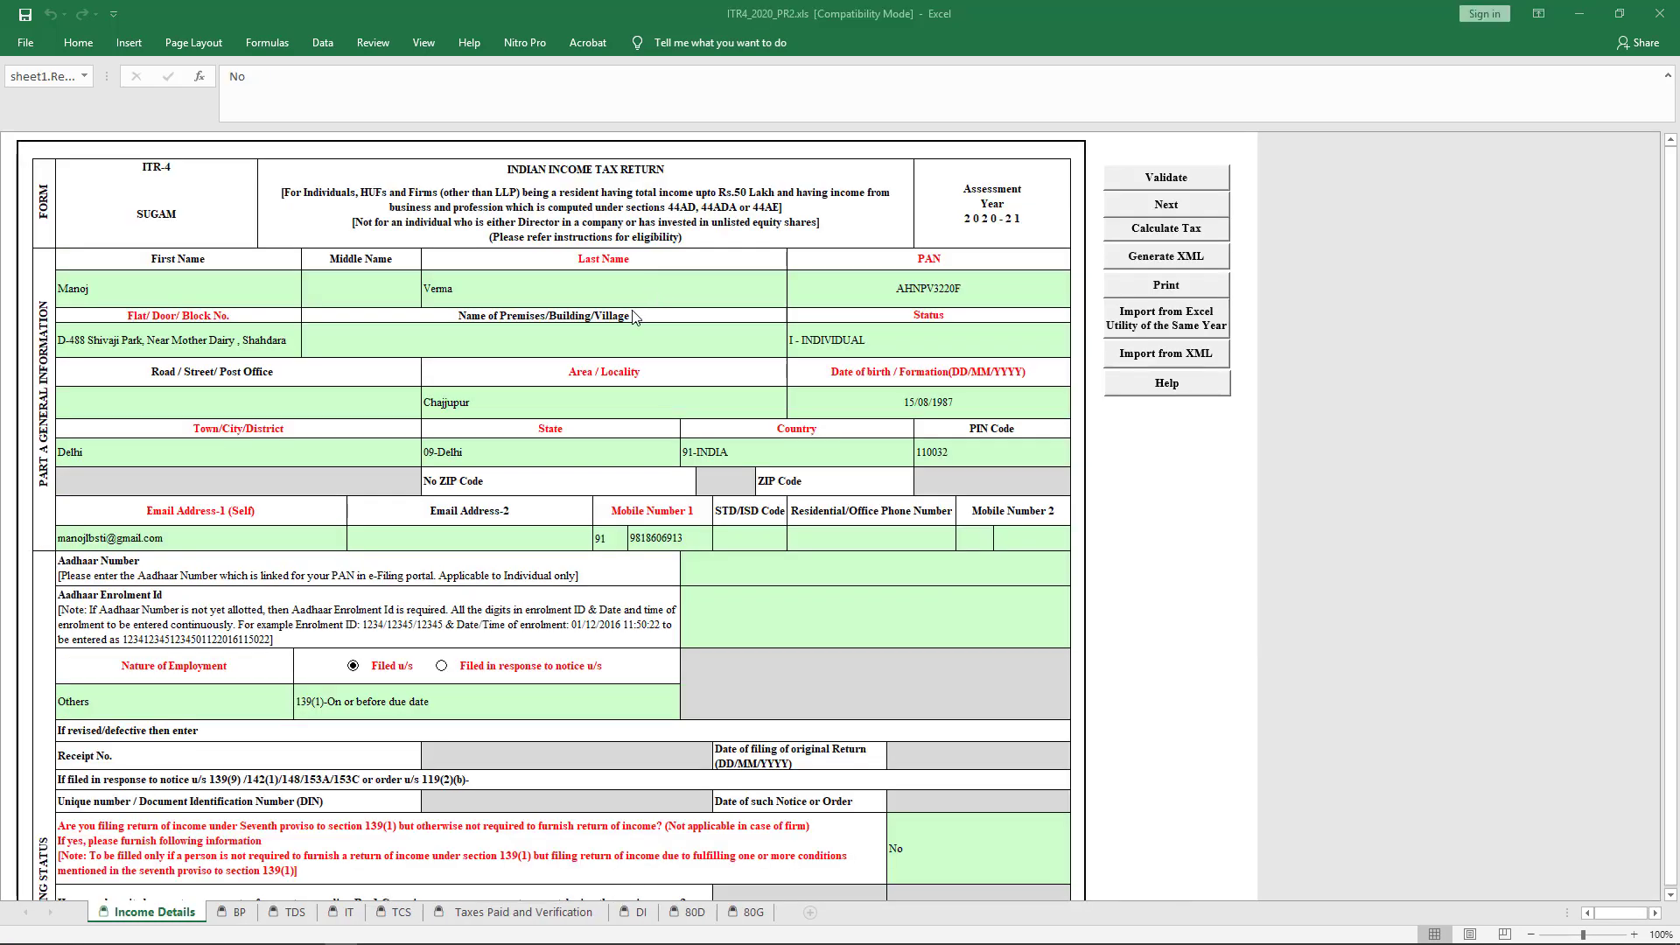
click(638, 277)
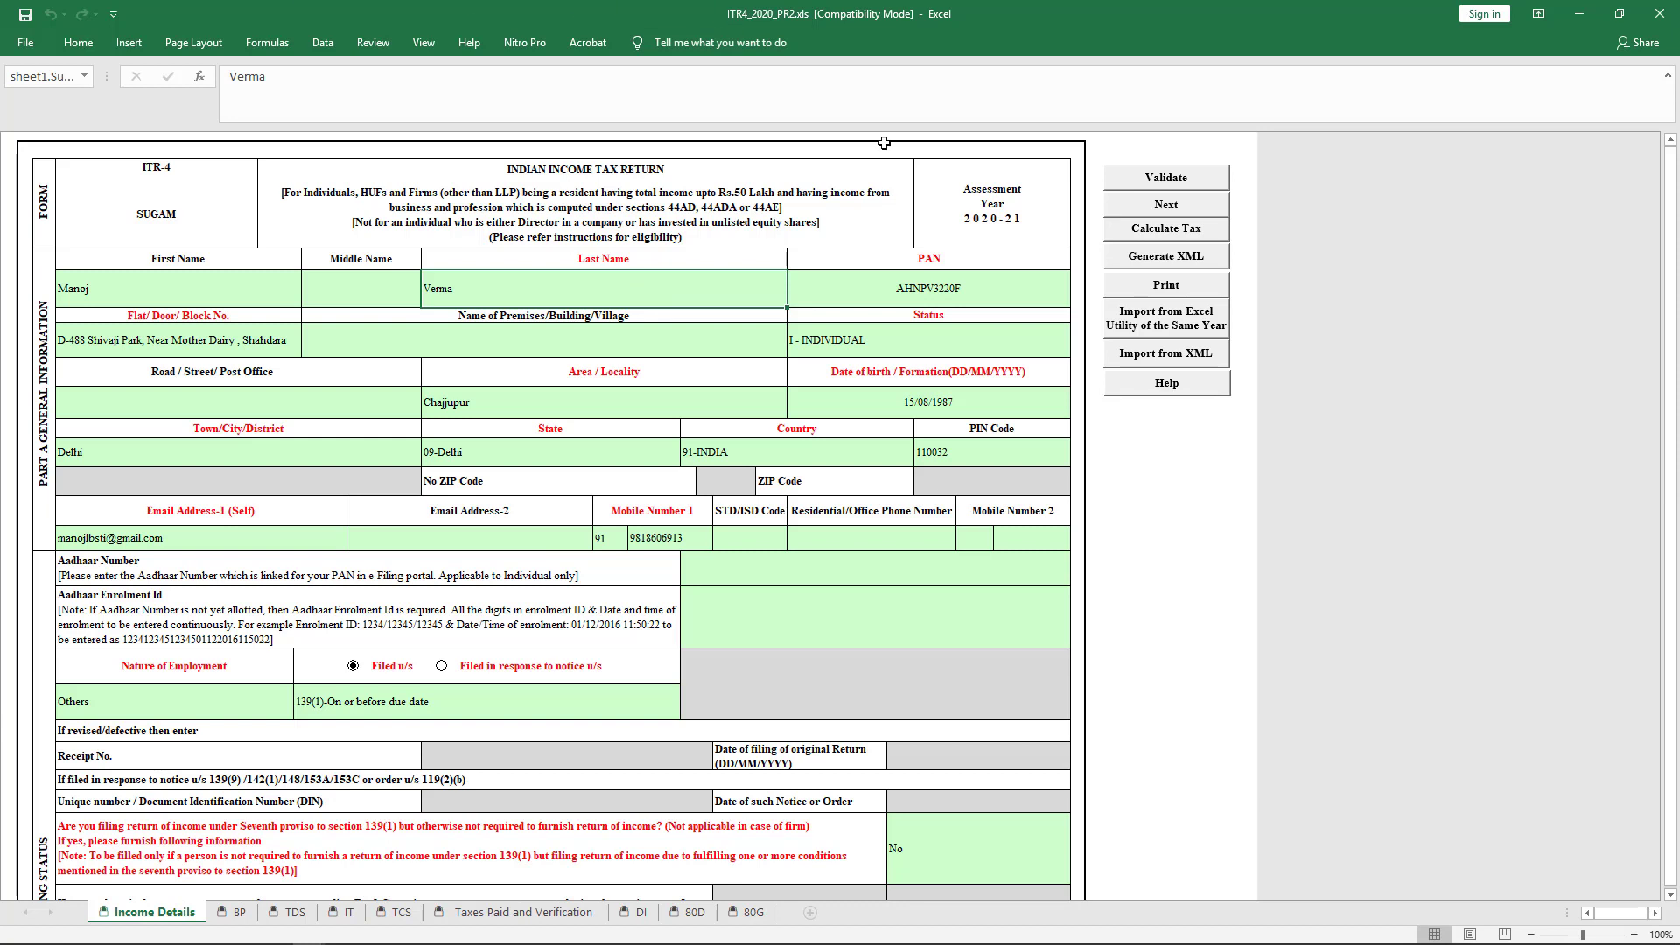
click(1143, 181)
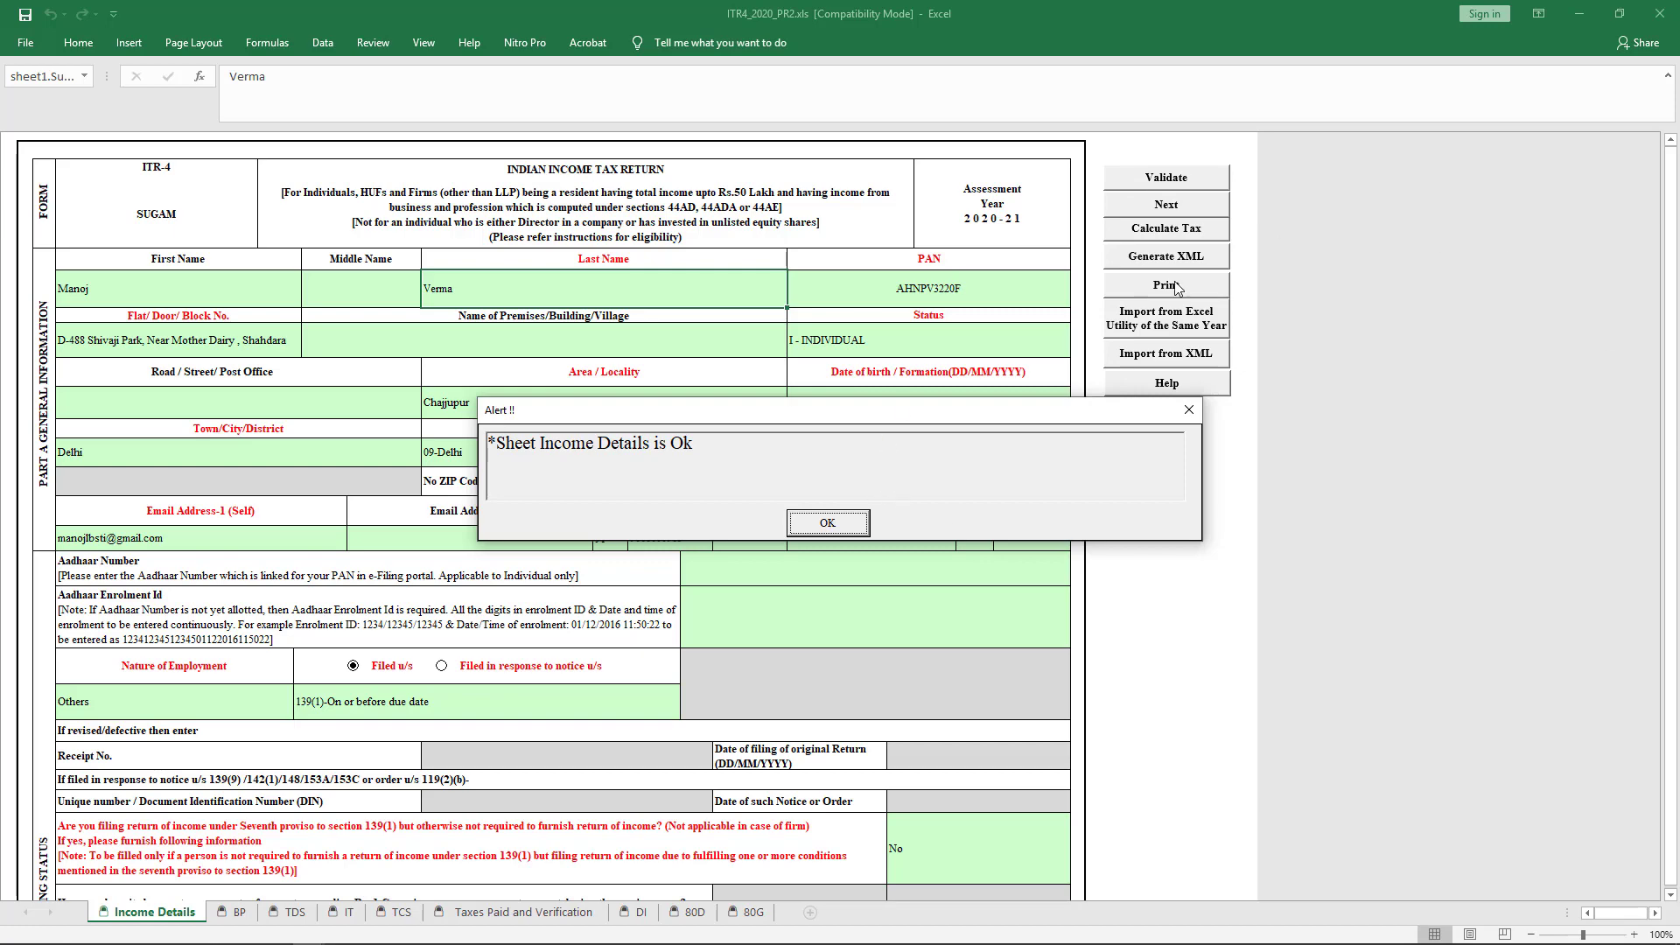
click(827, 524)
Step: Look over Part B Gross Total Income on the Income Details sheet and open the BP schedule
scroll(770, 516, down, 3)
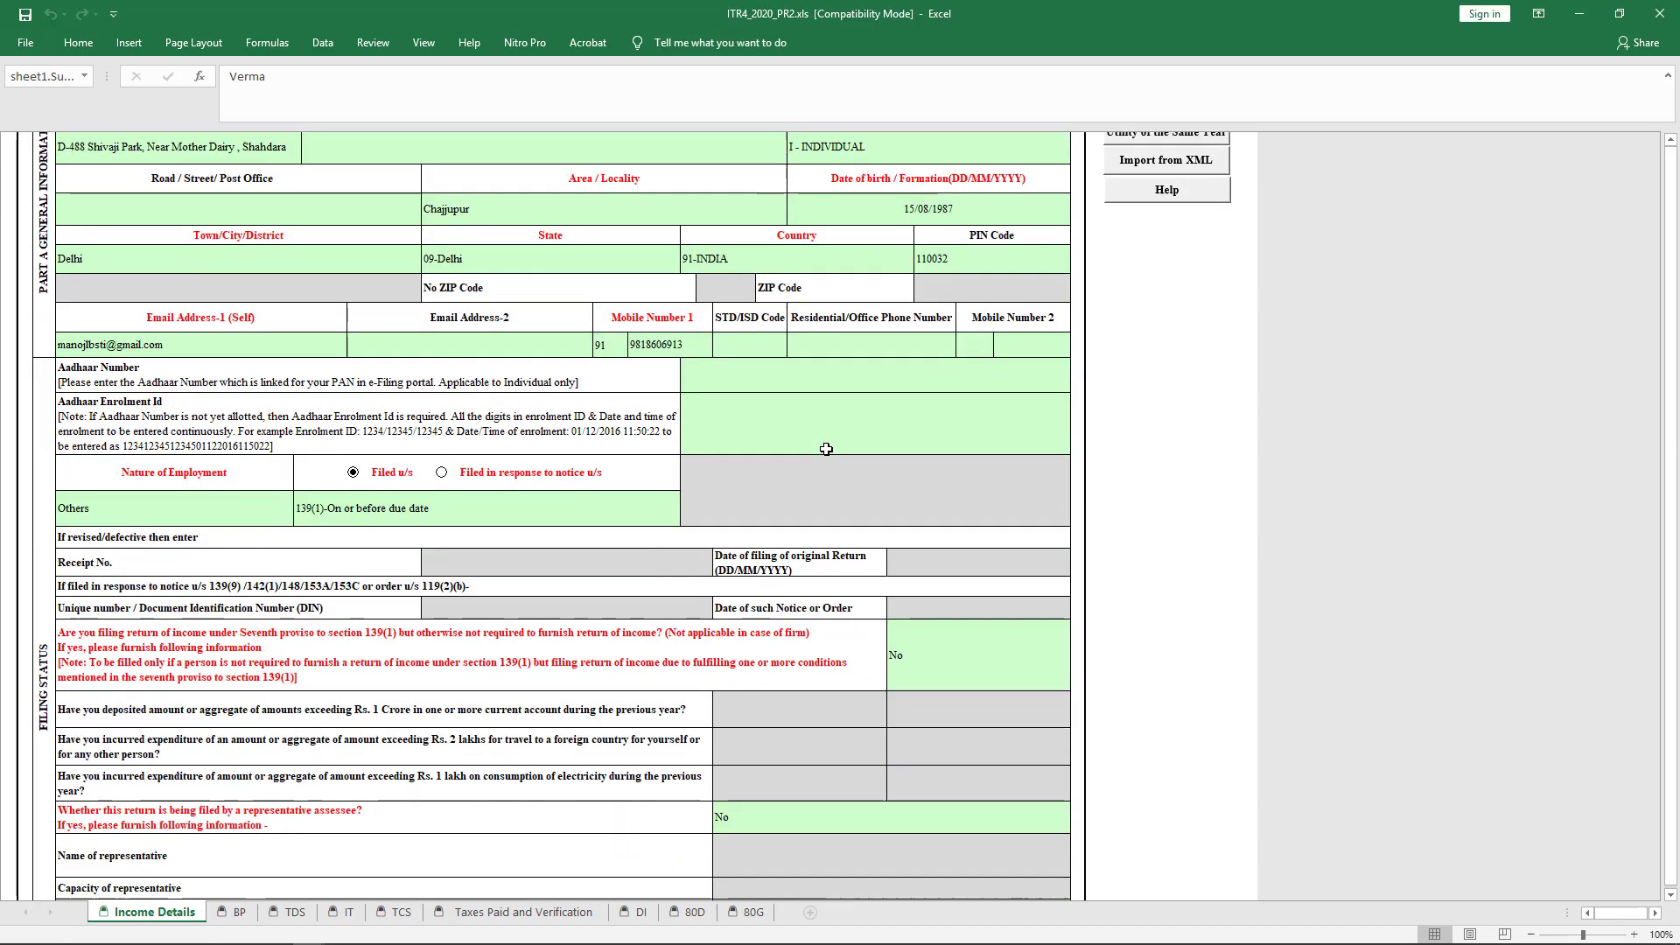
scroll(770, 516, down, 10)
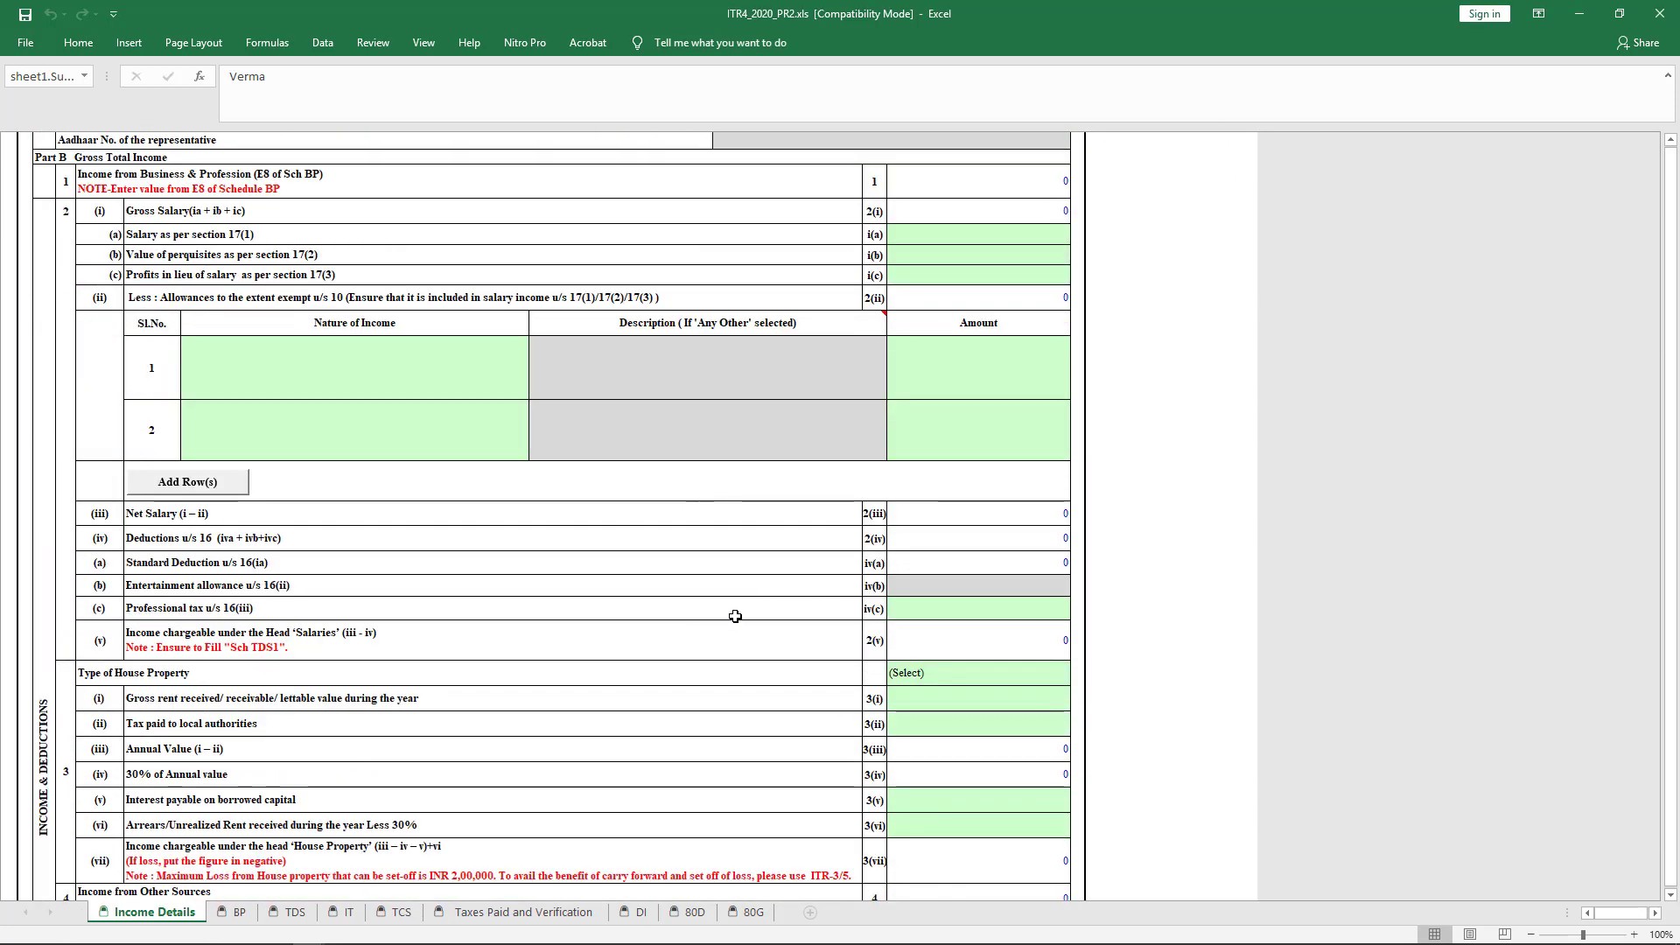
click(239, 912)
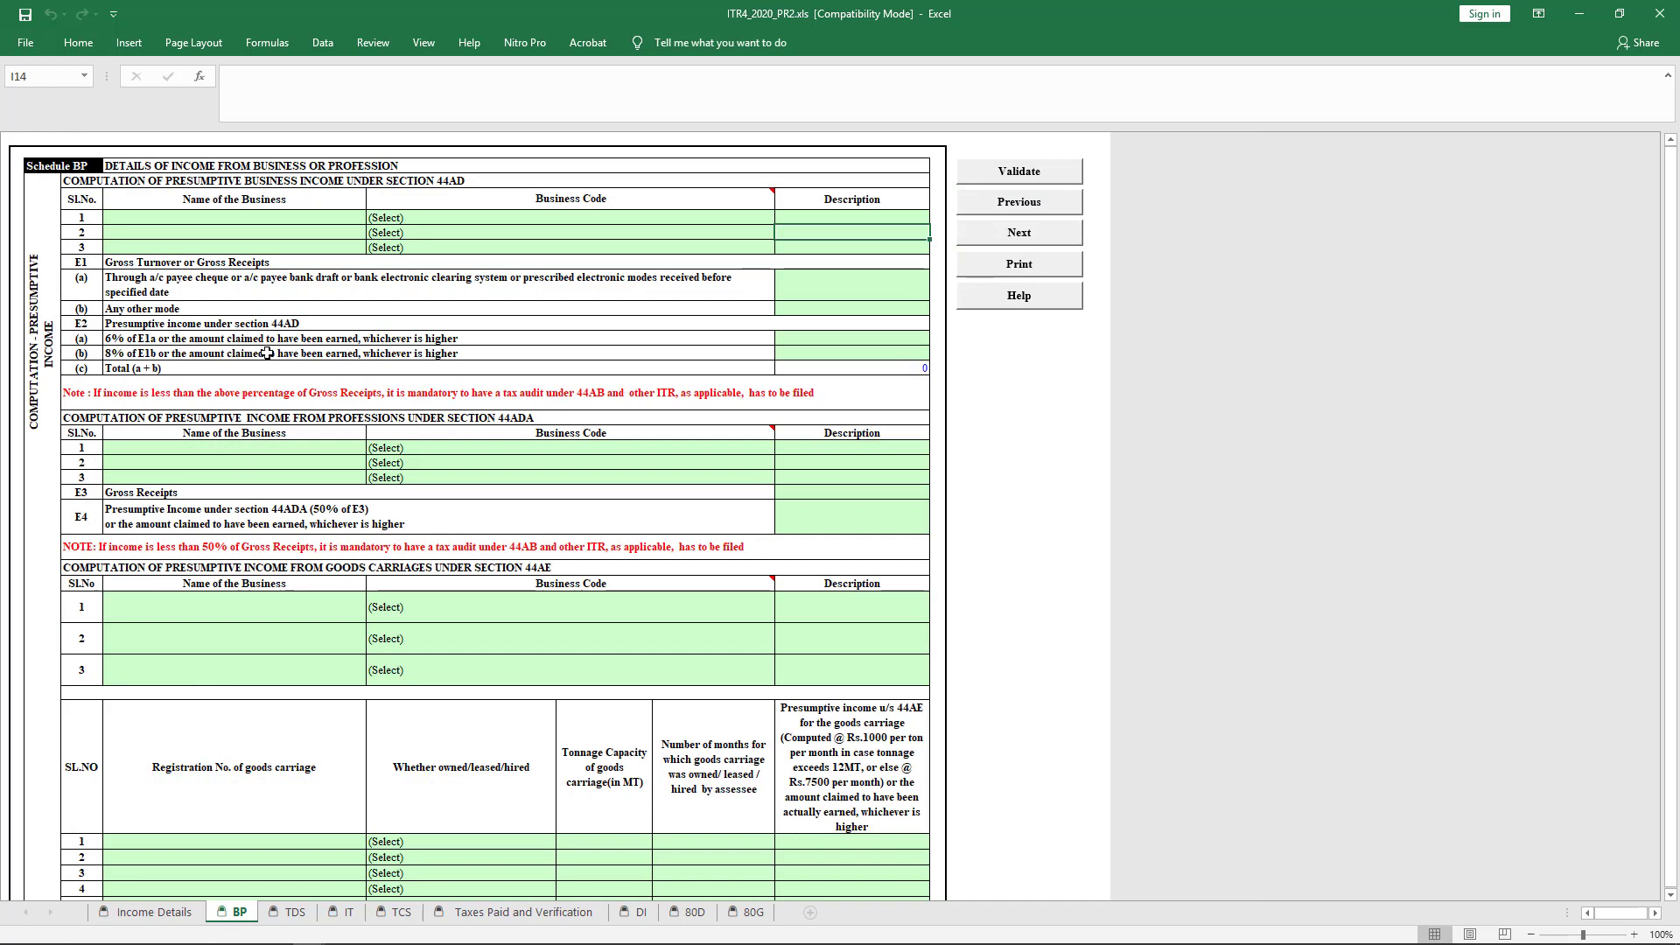
Step: Enter Construction as the name of the first business under section 44AD in Schedule BP
click(298, 218)
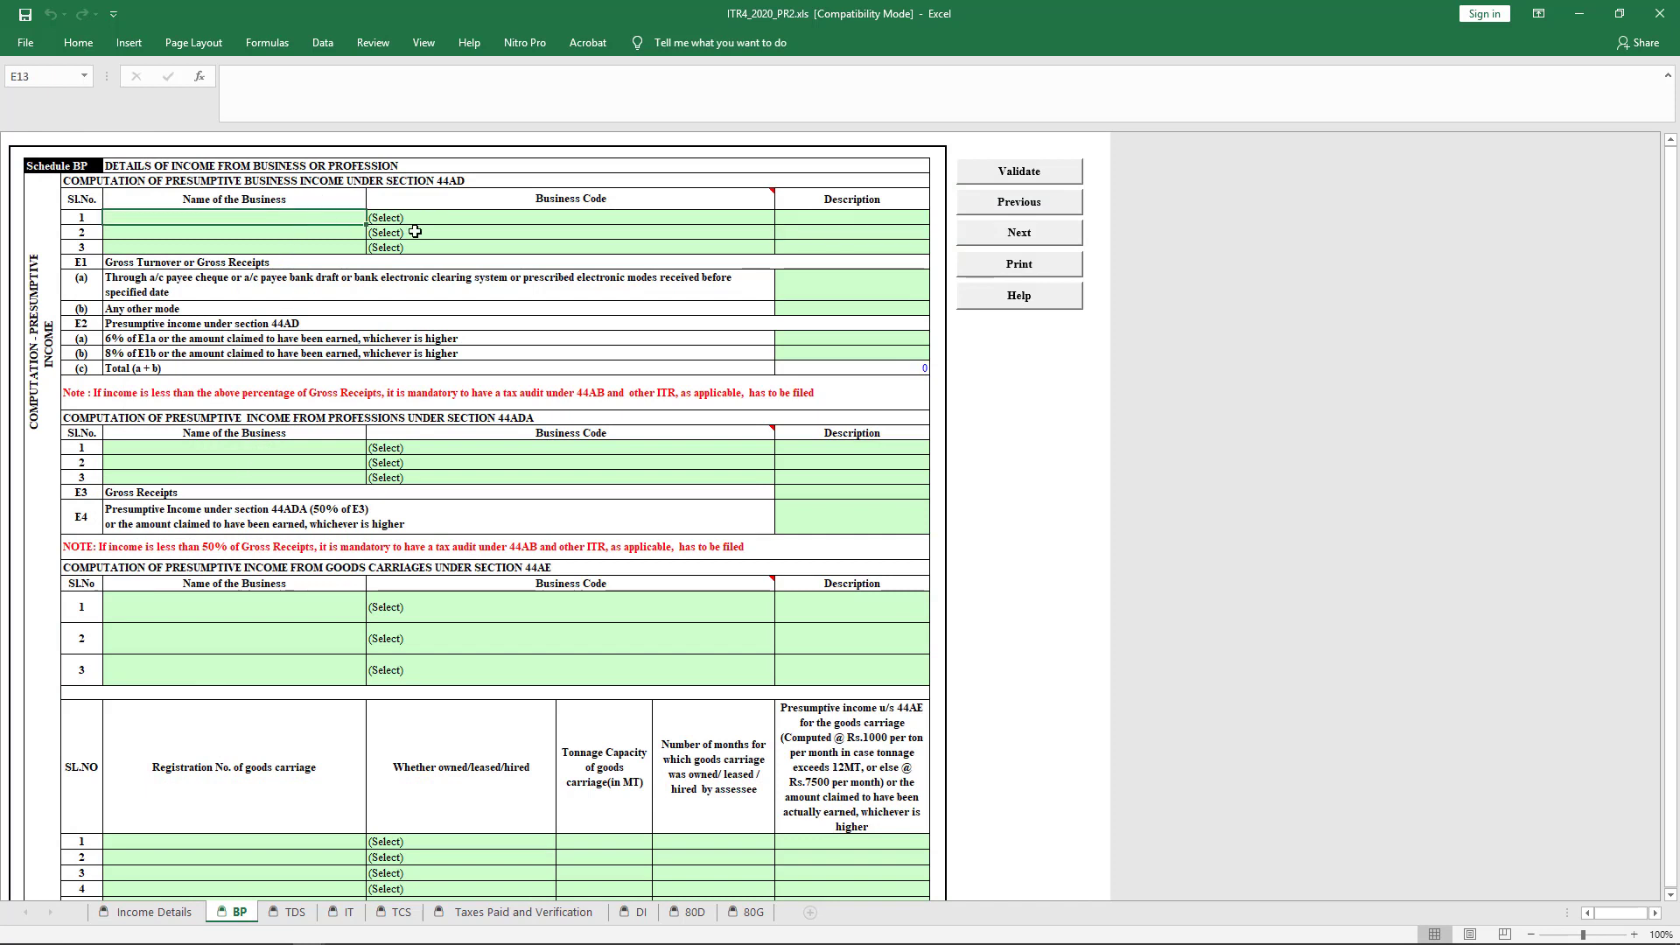
text(Cons)
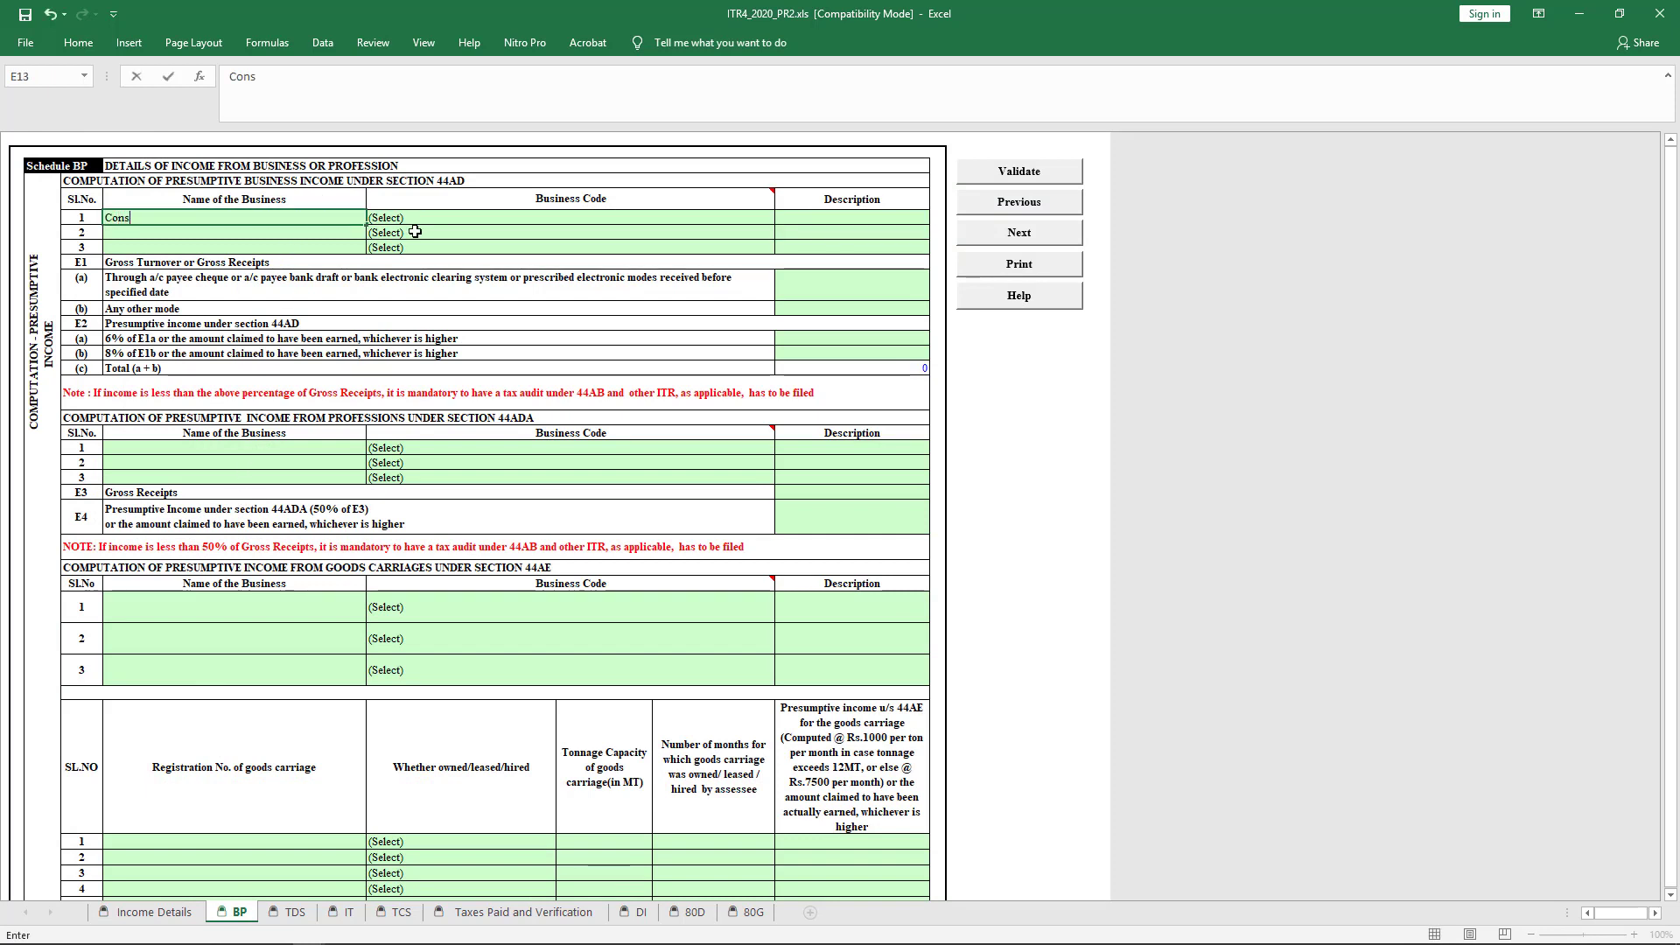
text(truction)
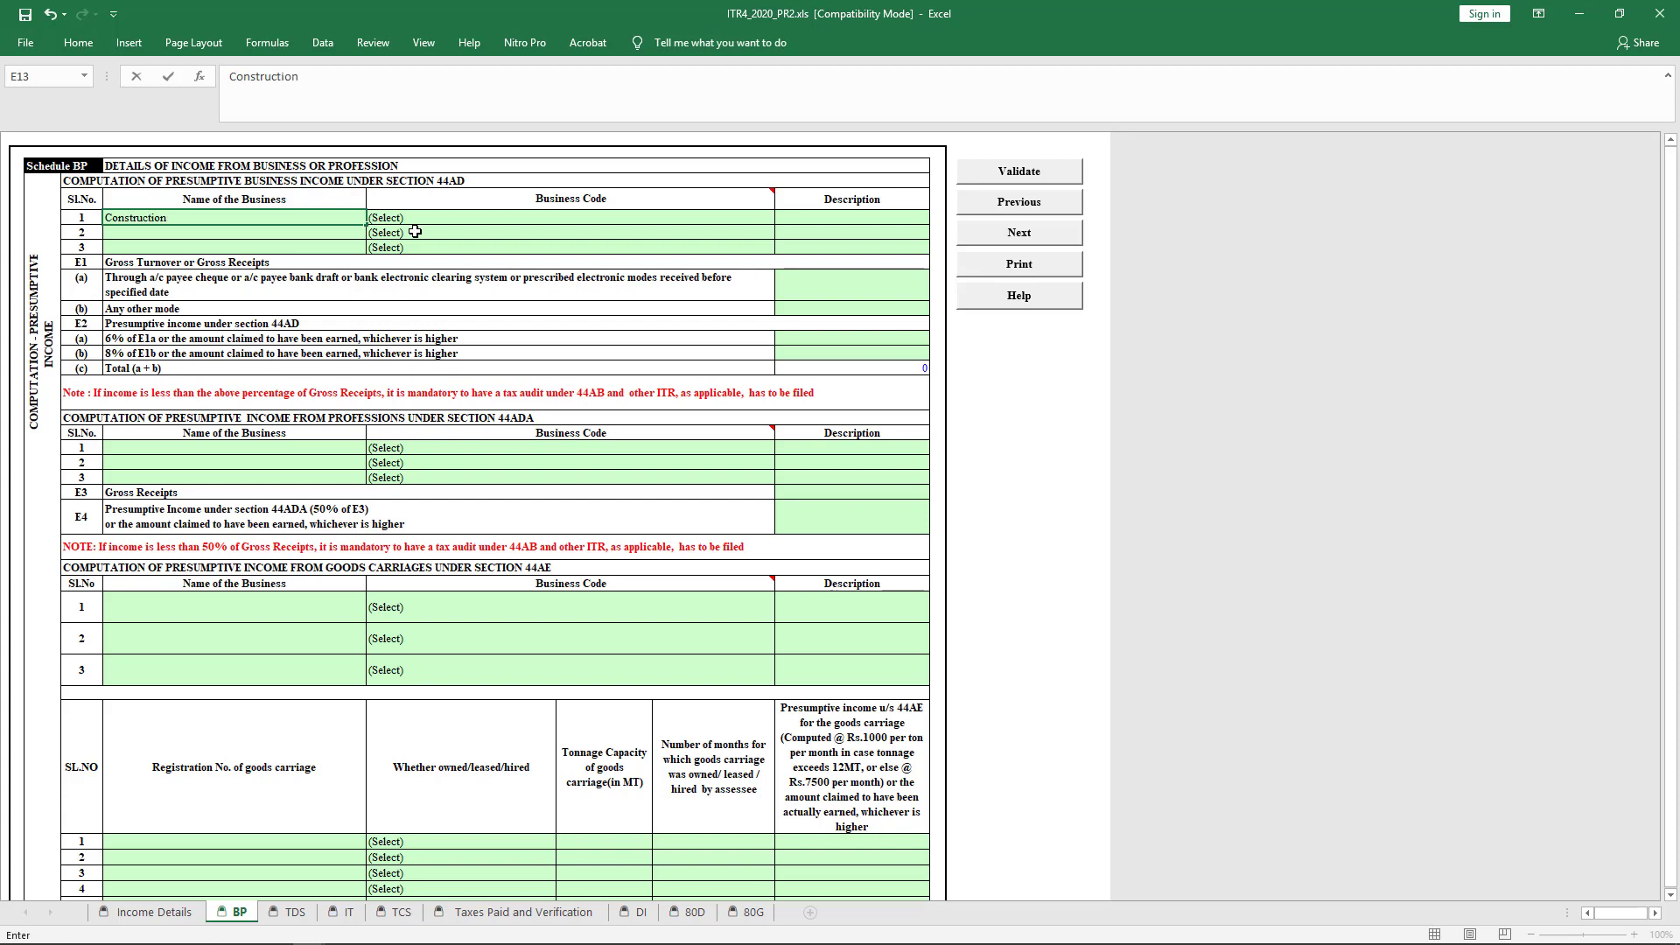
key(Return)
Step: Set the first 44AD business's code to 06005-Construction and maintenance of roads, rails, bridges, tunnels, ports, harbour, runways etc
click(444, 220)
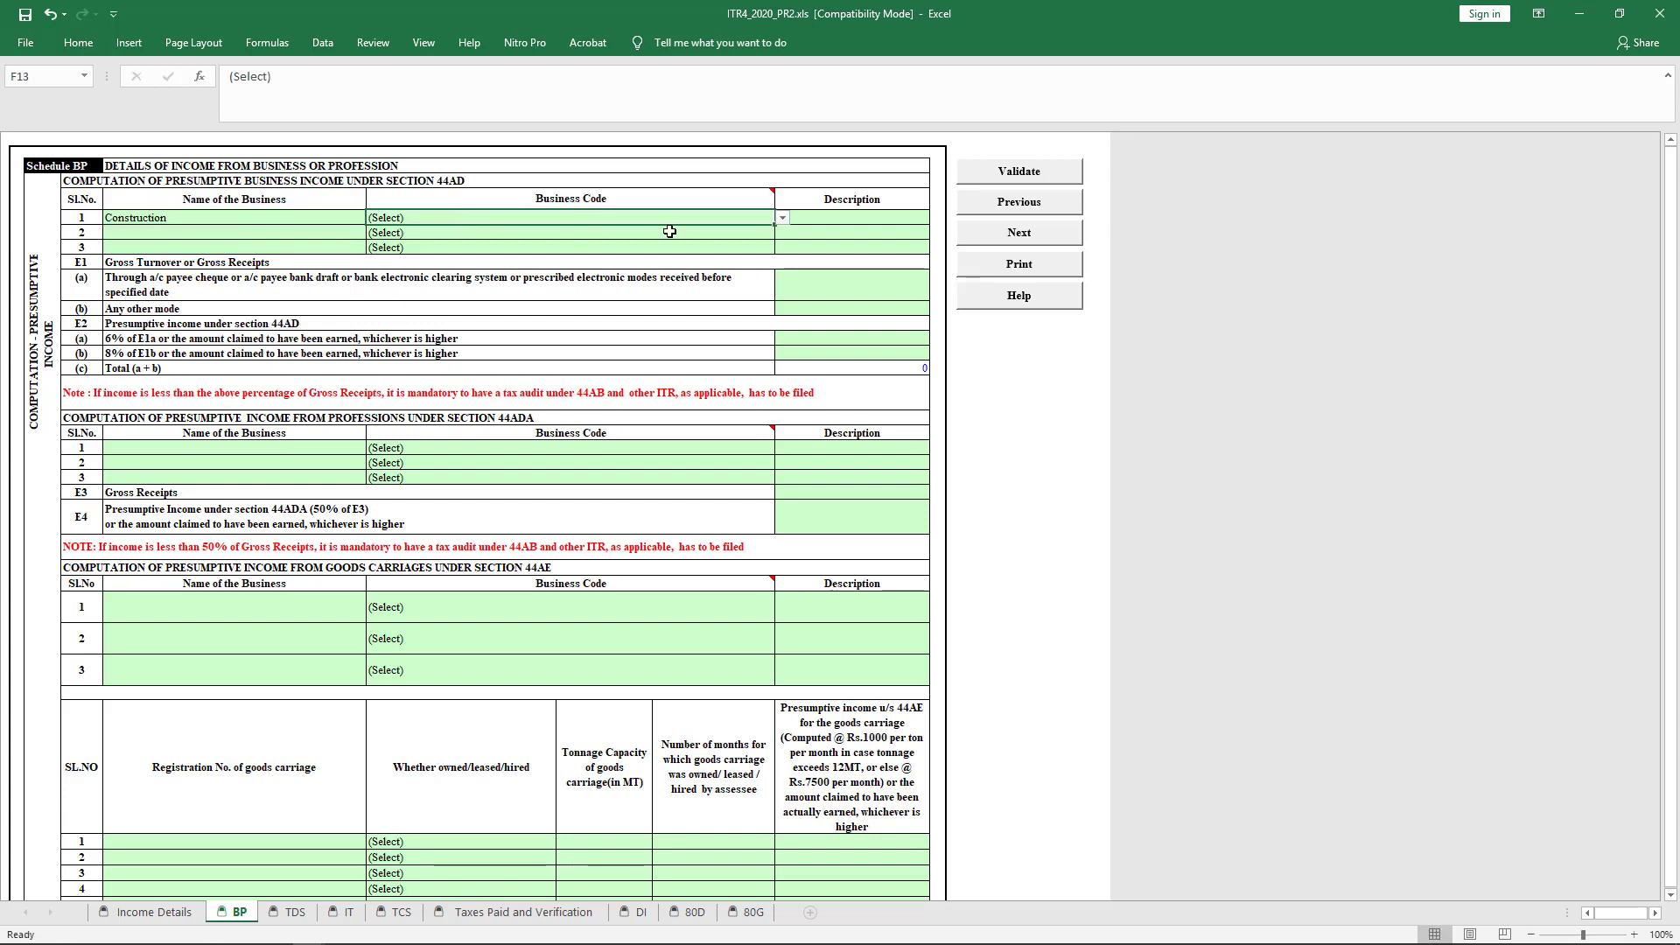
click(781, 221)
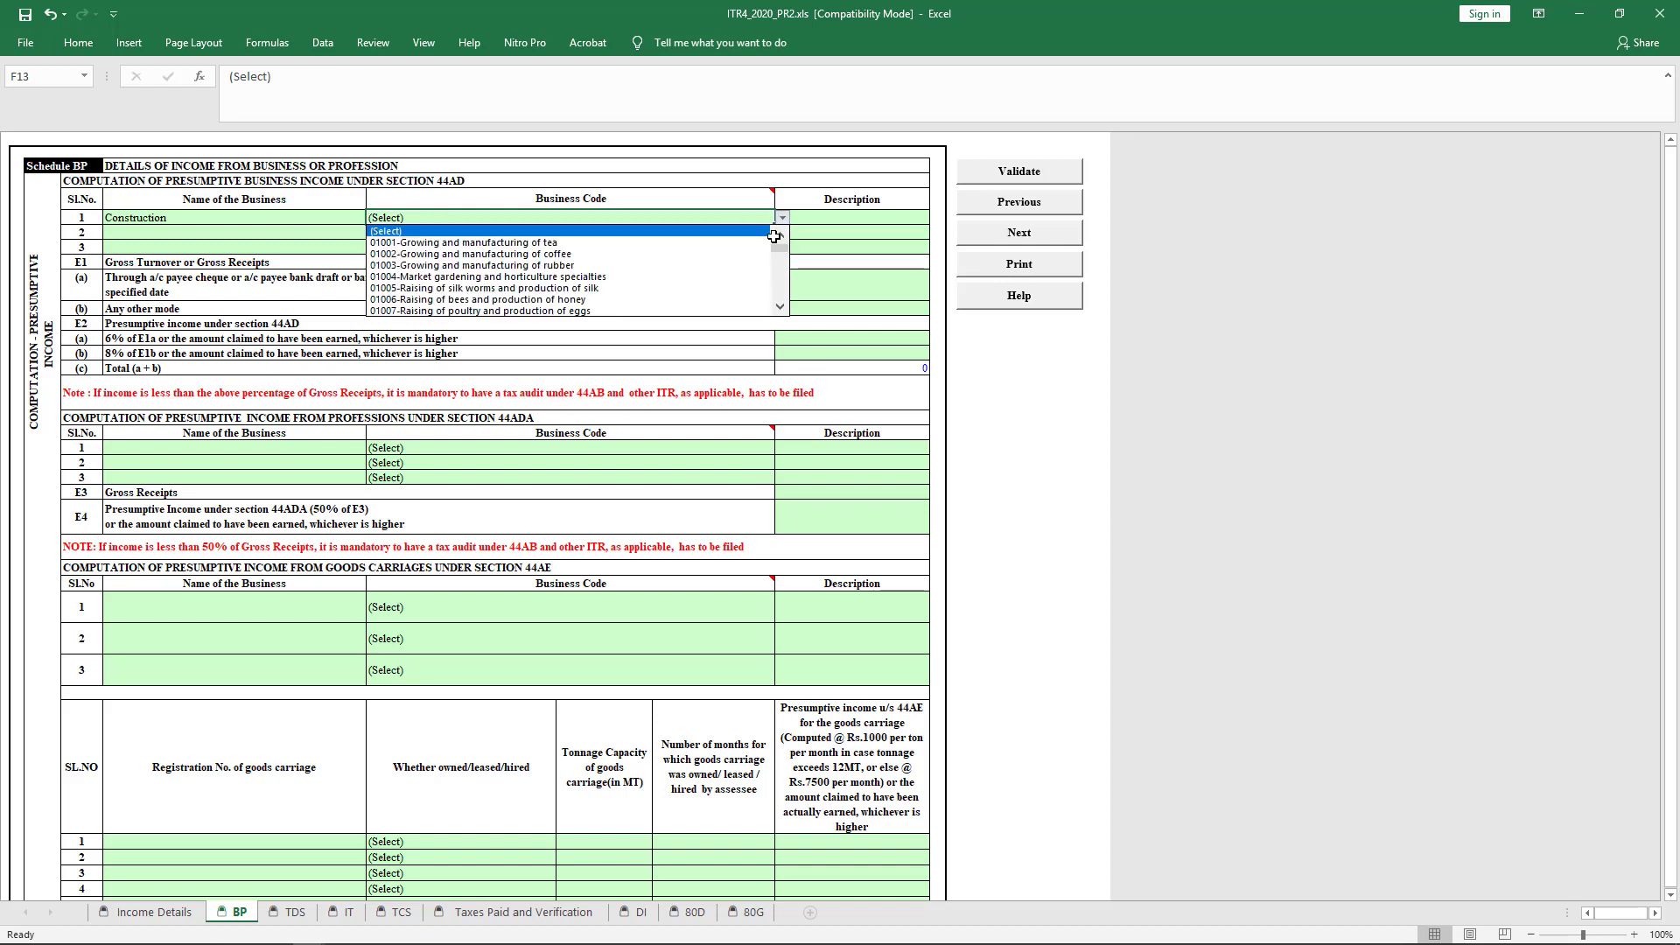
click(779, 308)
click(780, 308)
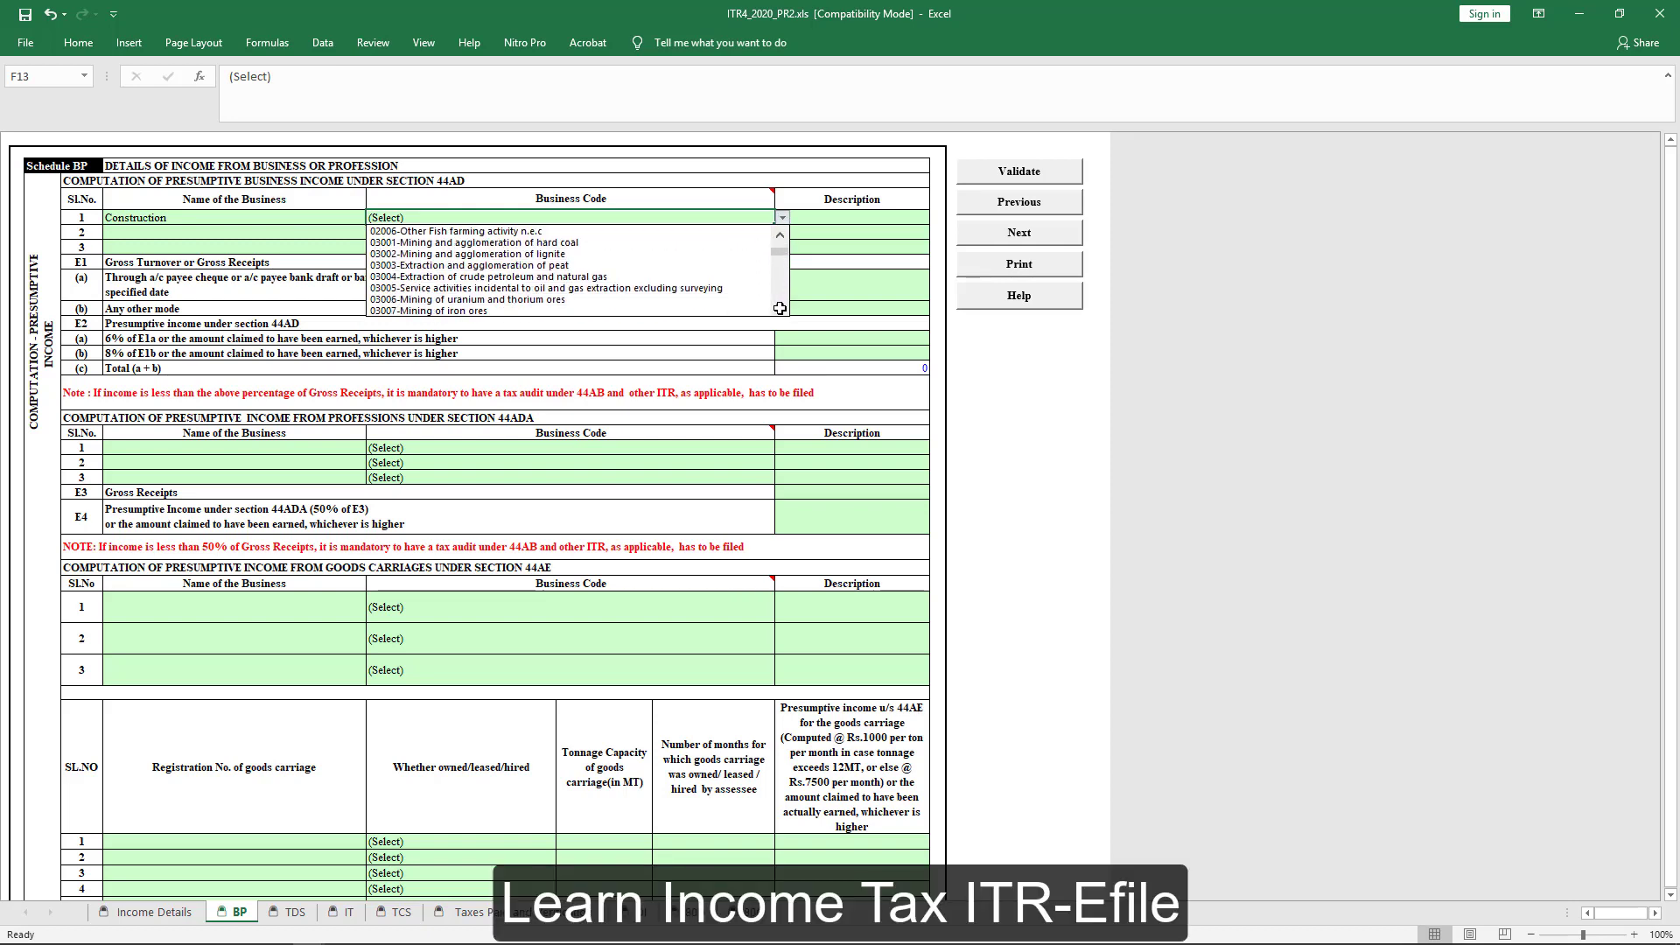
click(780, 309)
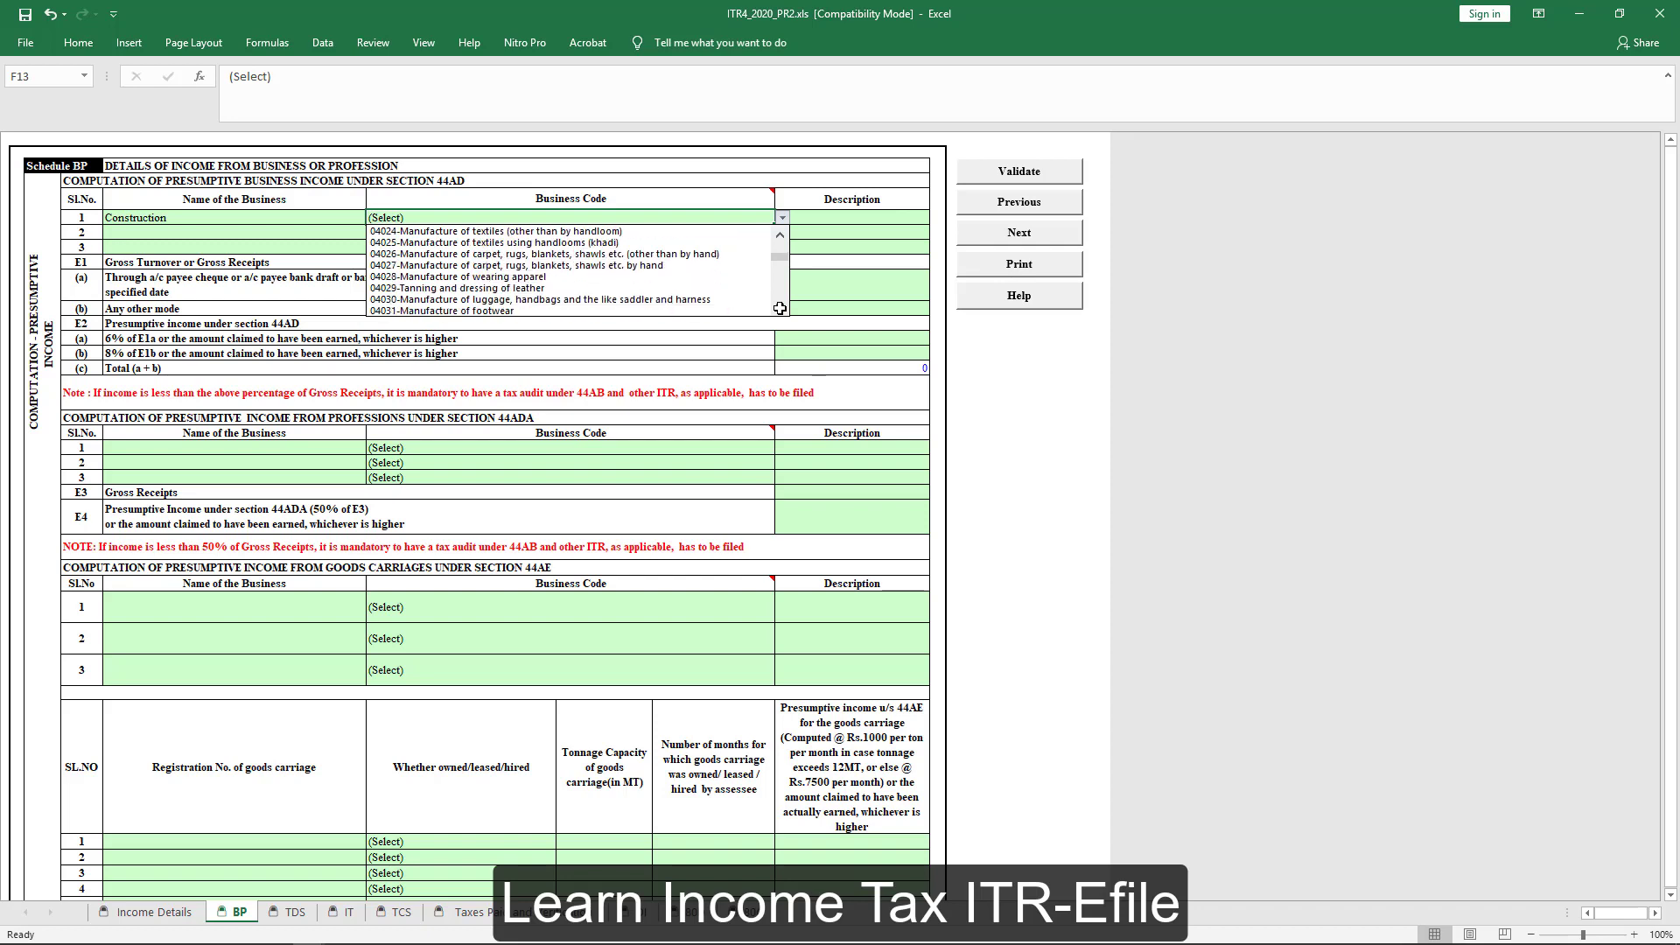
click(779, 308)
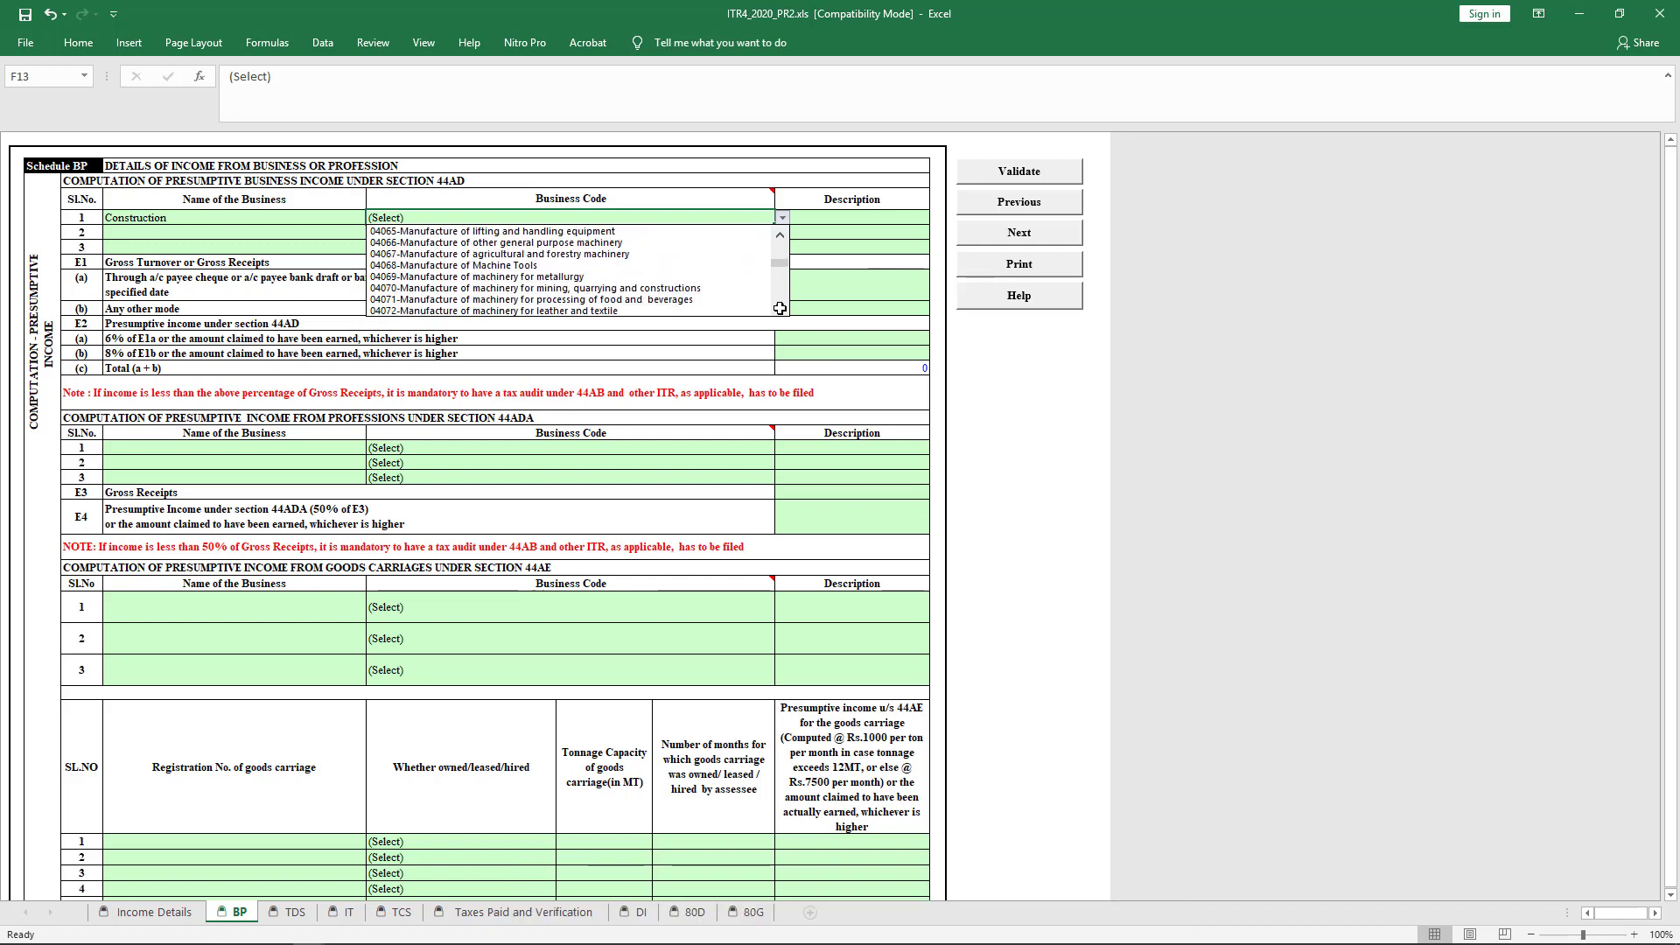
click(780, 308)
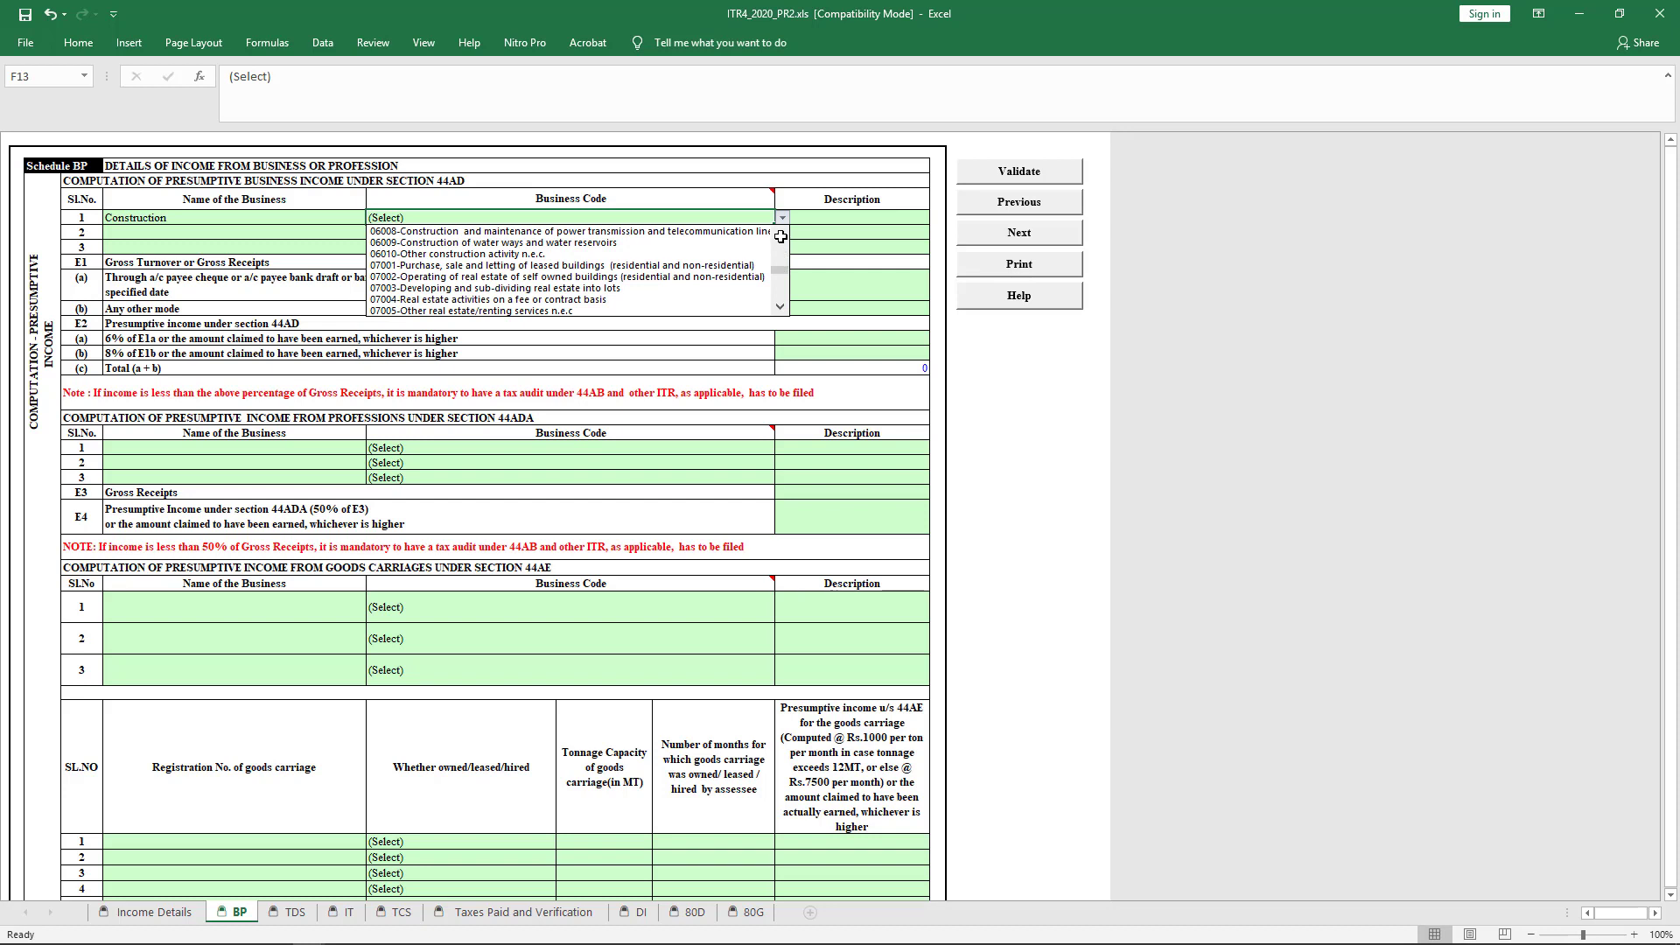
click(781, 237)
click(779, 235)
click(779, 235)
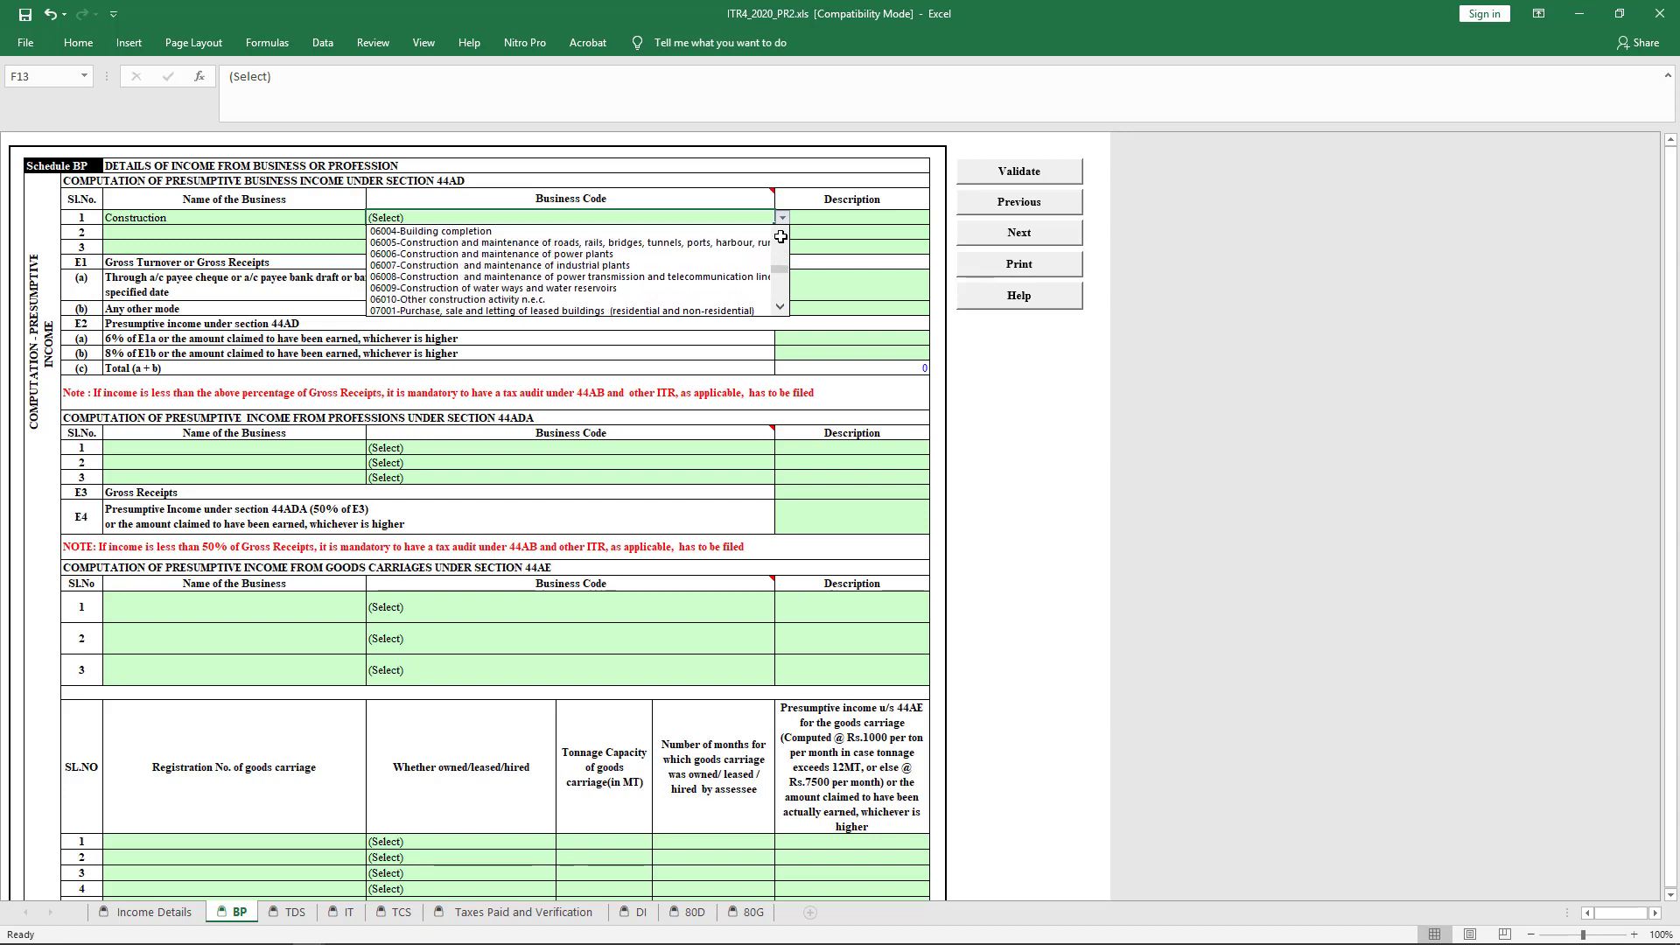
click(730, 245)
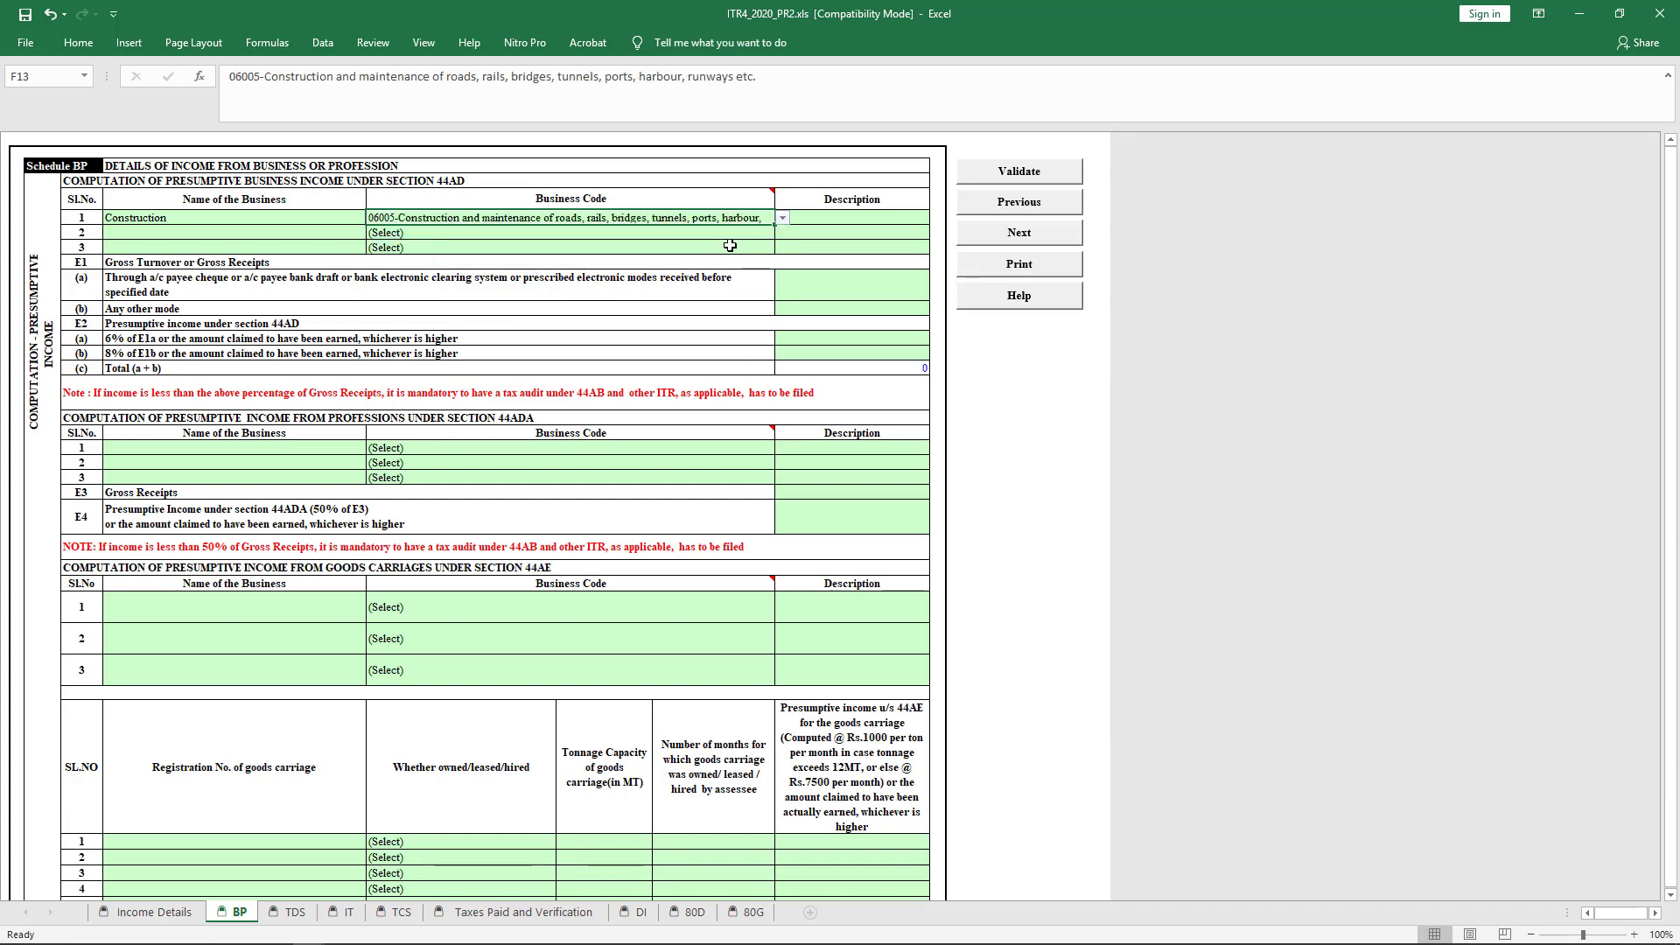
Step: Enter "Contruction" as the description of the first 44AD business
click(839, 218)
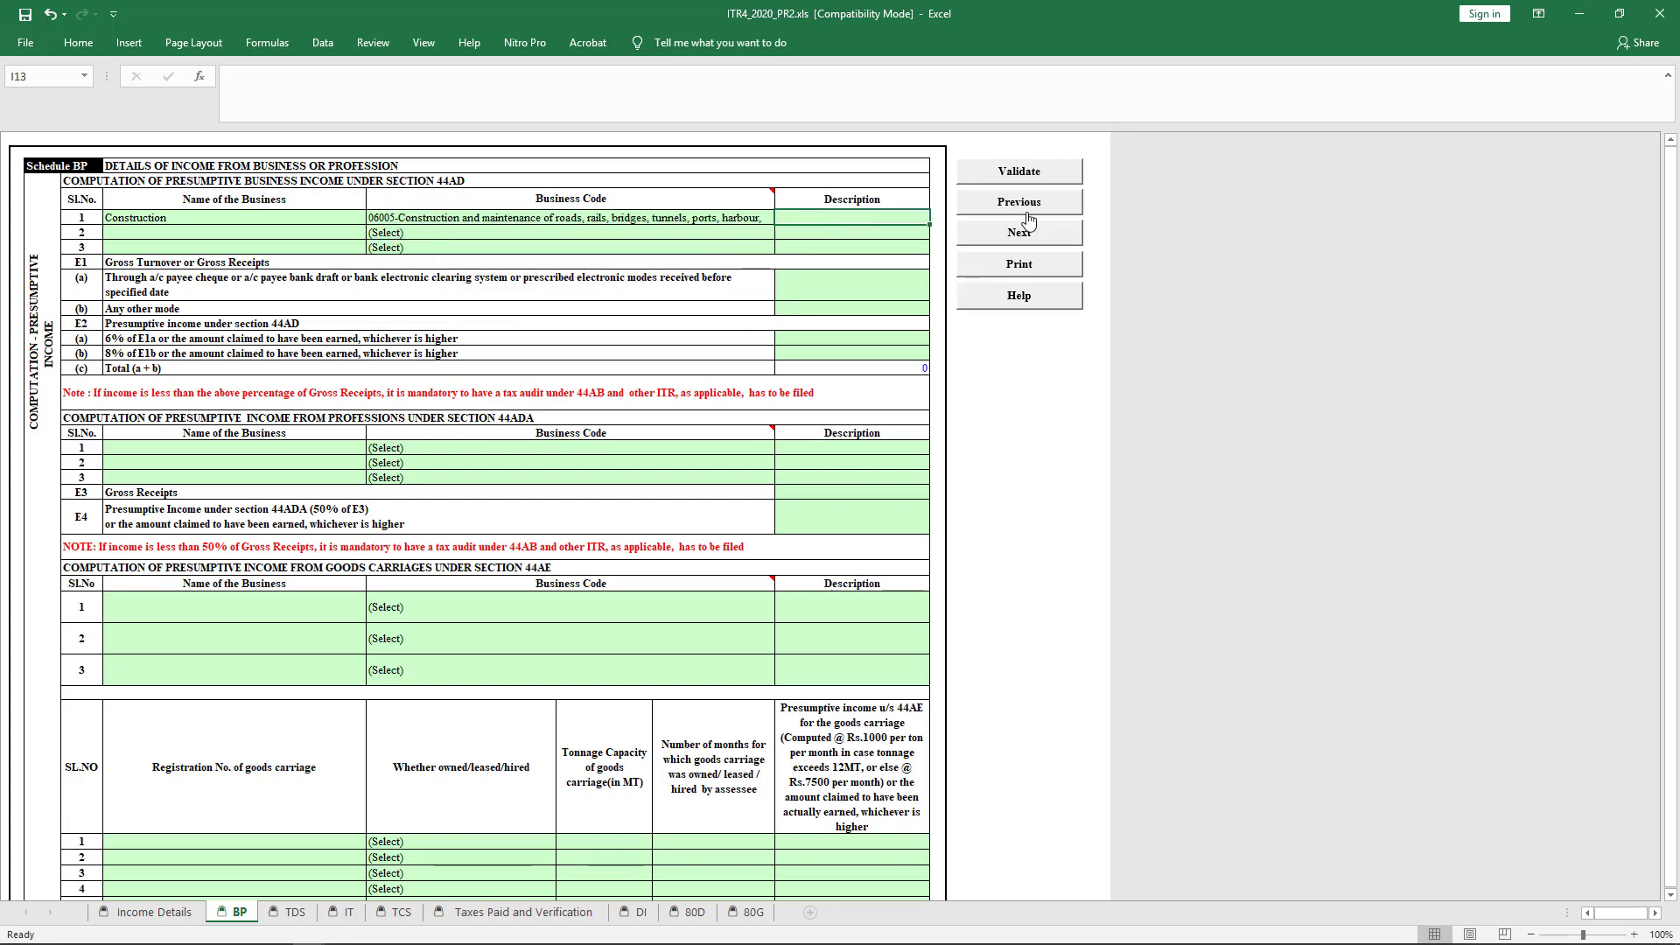
text(Contruction)
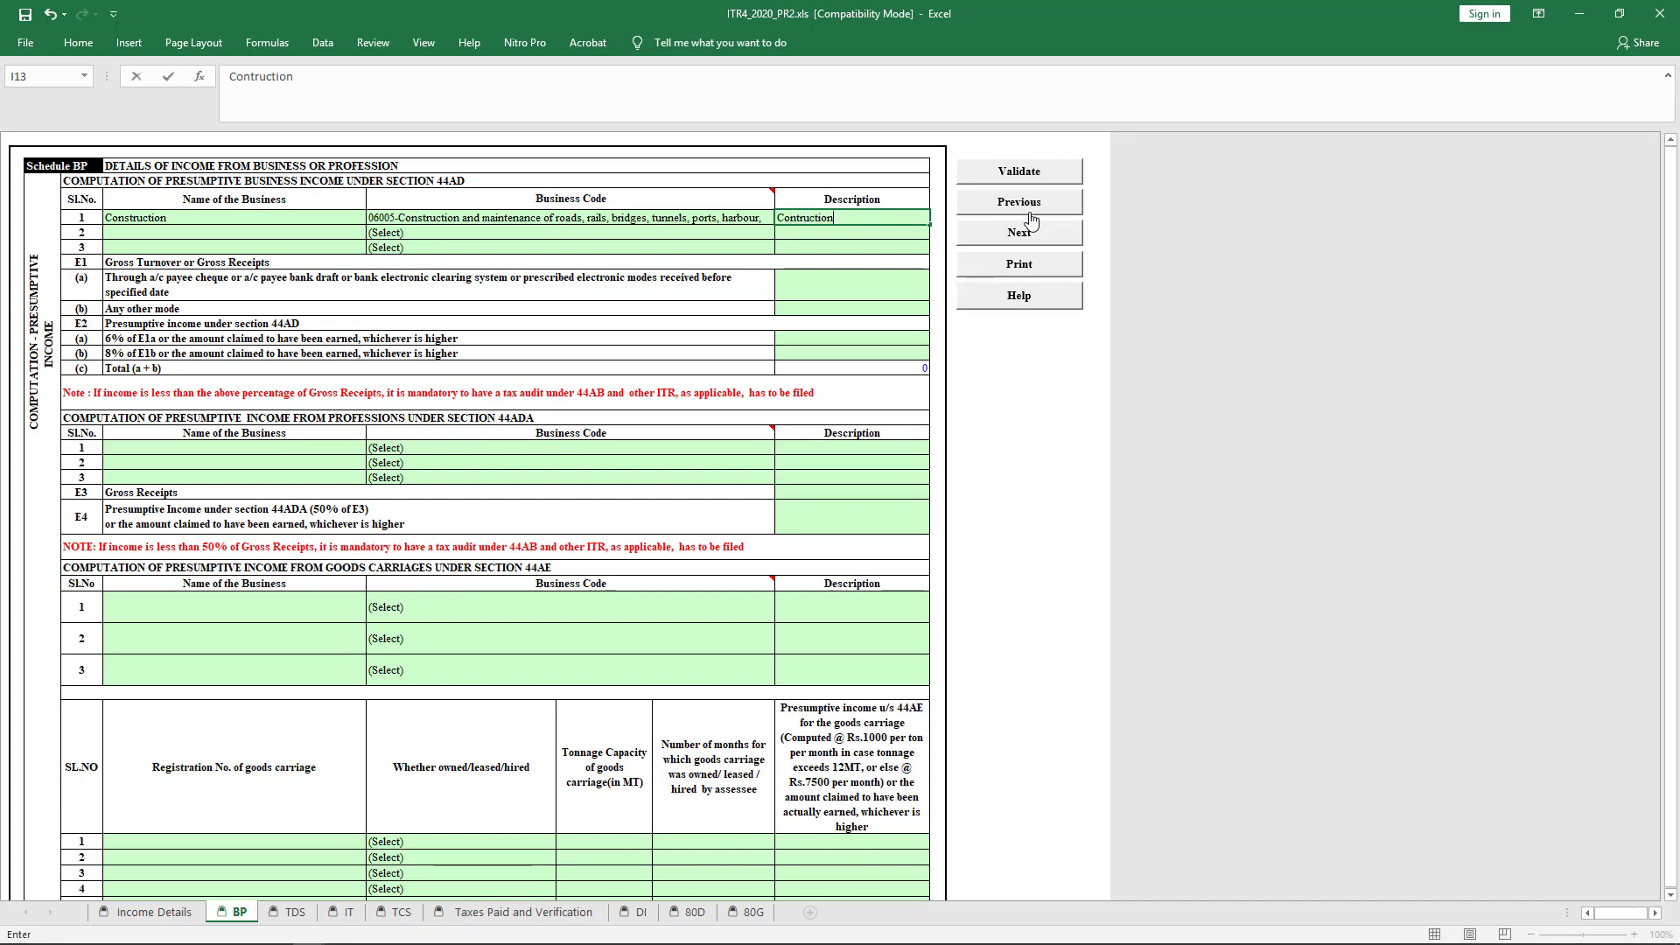
key(Return)
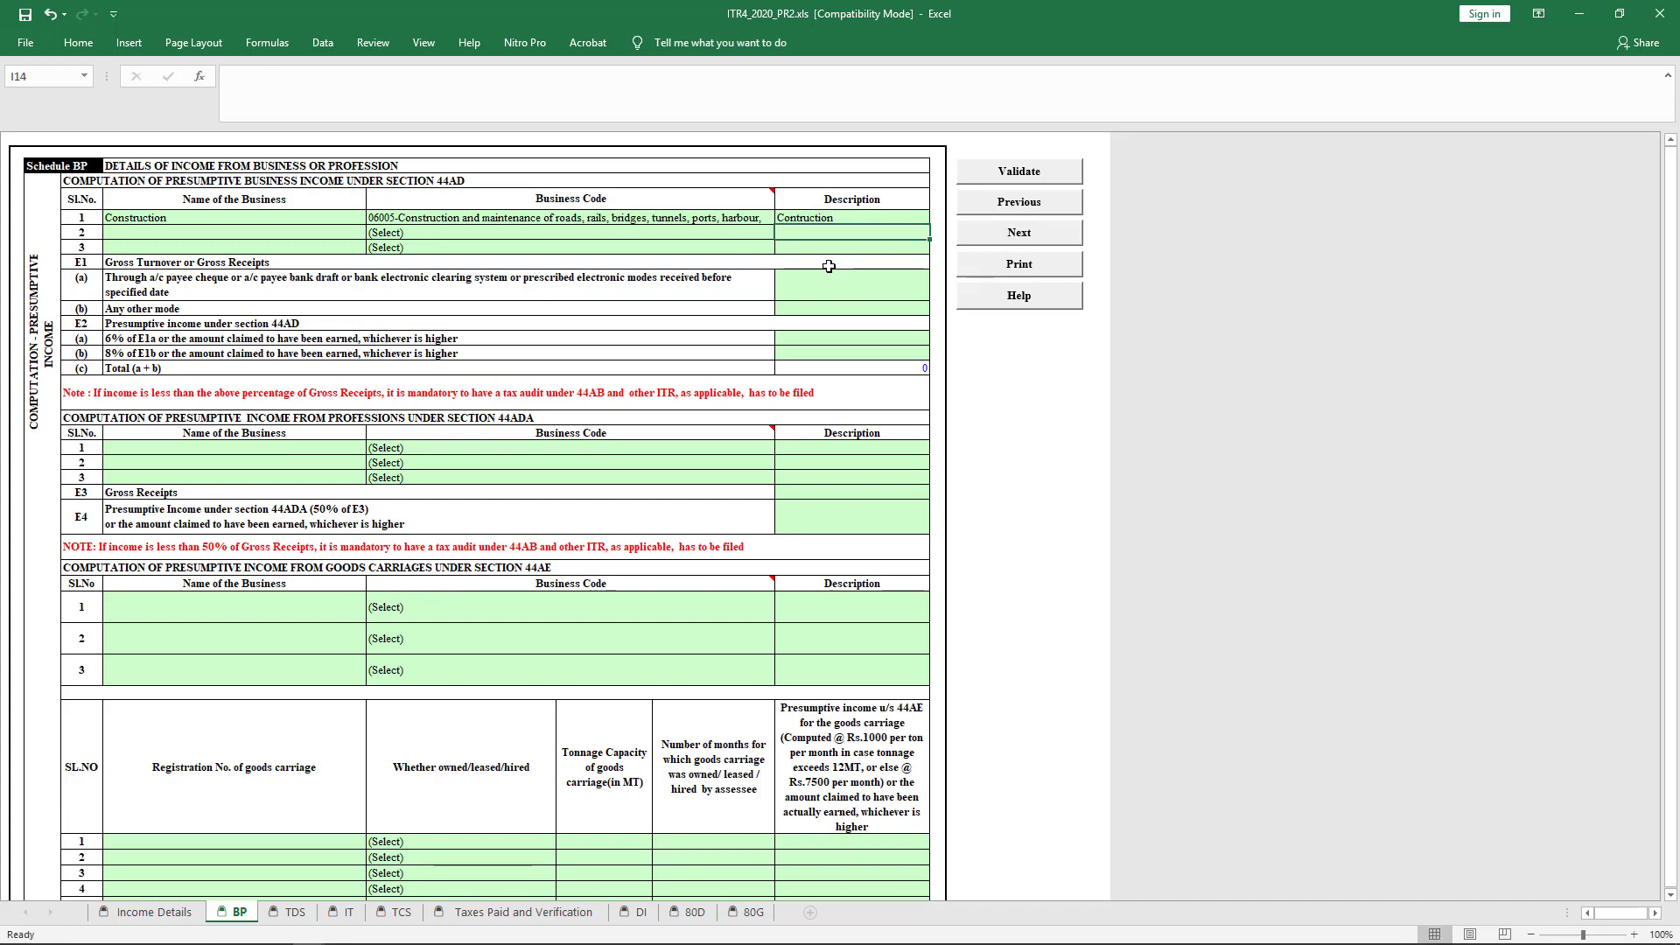
Step: Enter 5000000 as the gross turnover received through any other mode in E1(b)
click(841, 294)
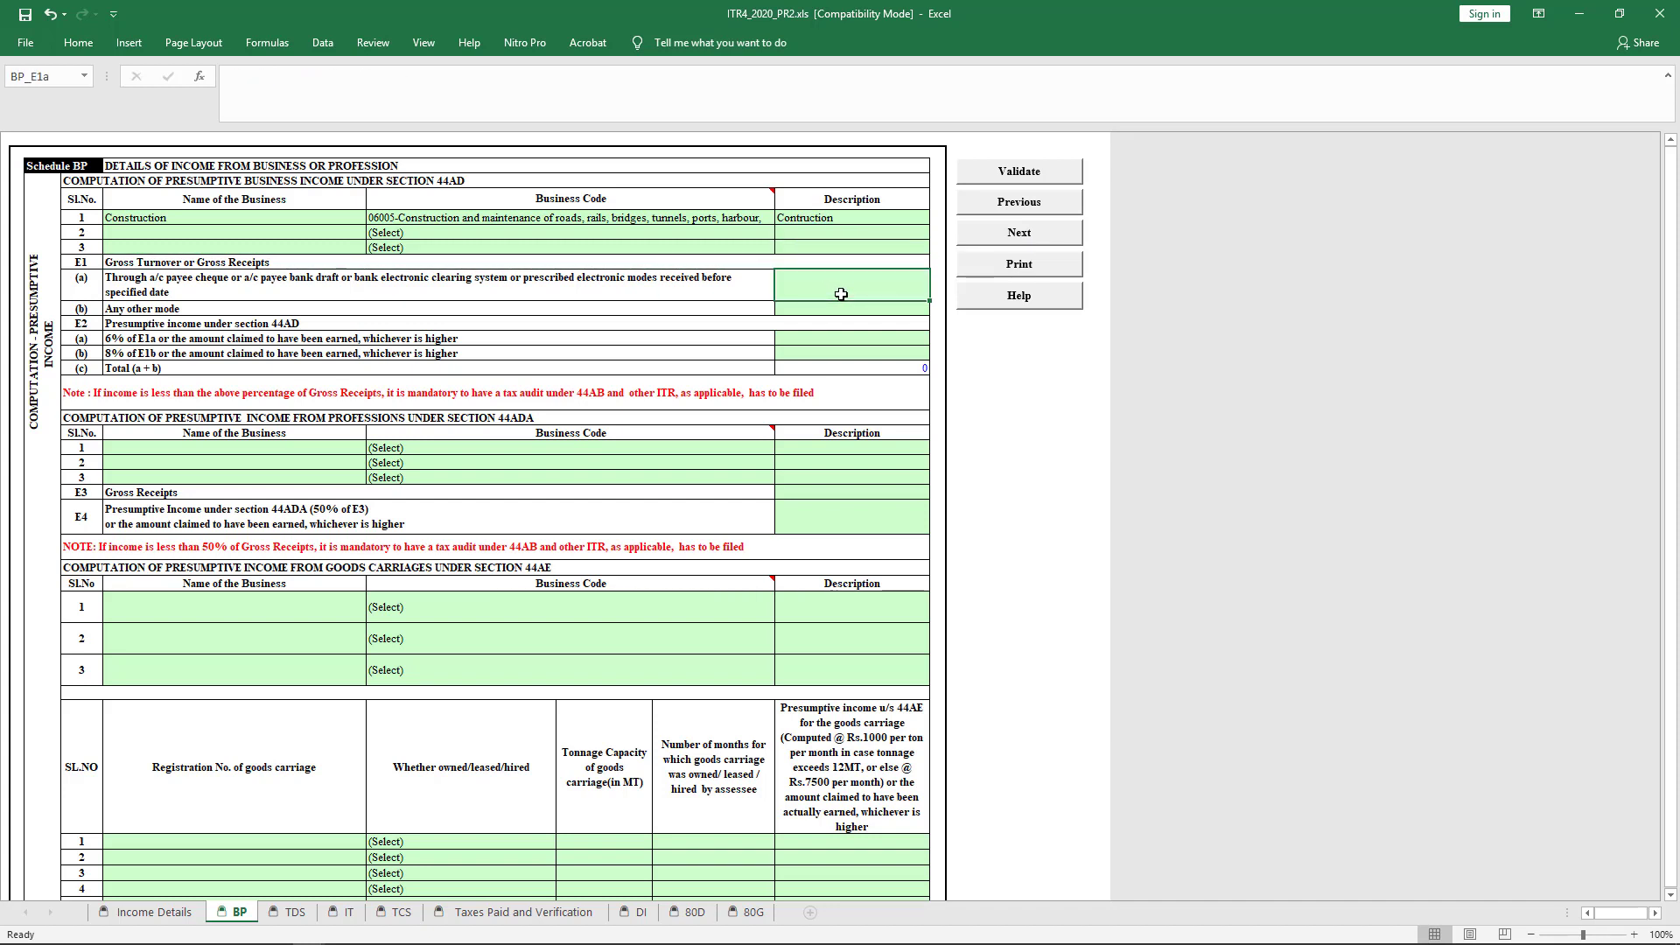
key(Return)
text(5000000)
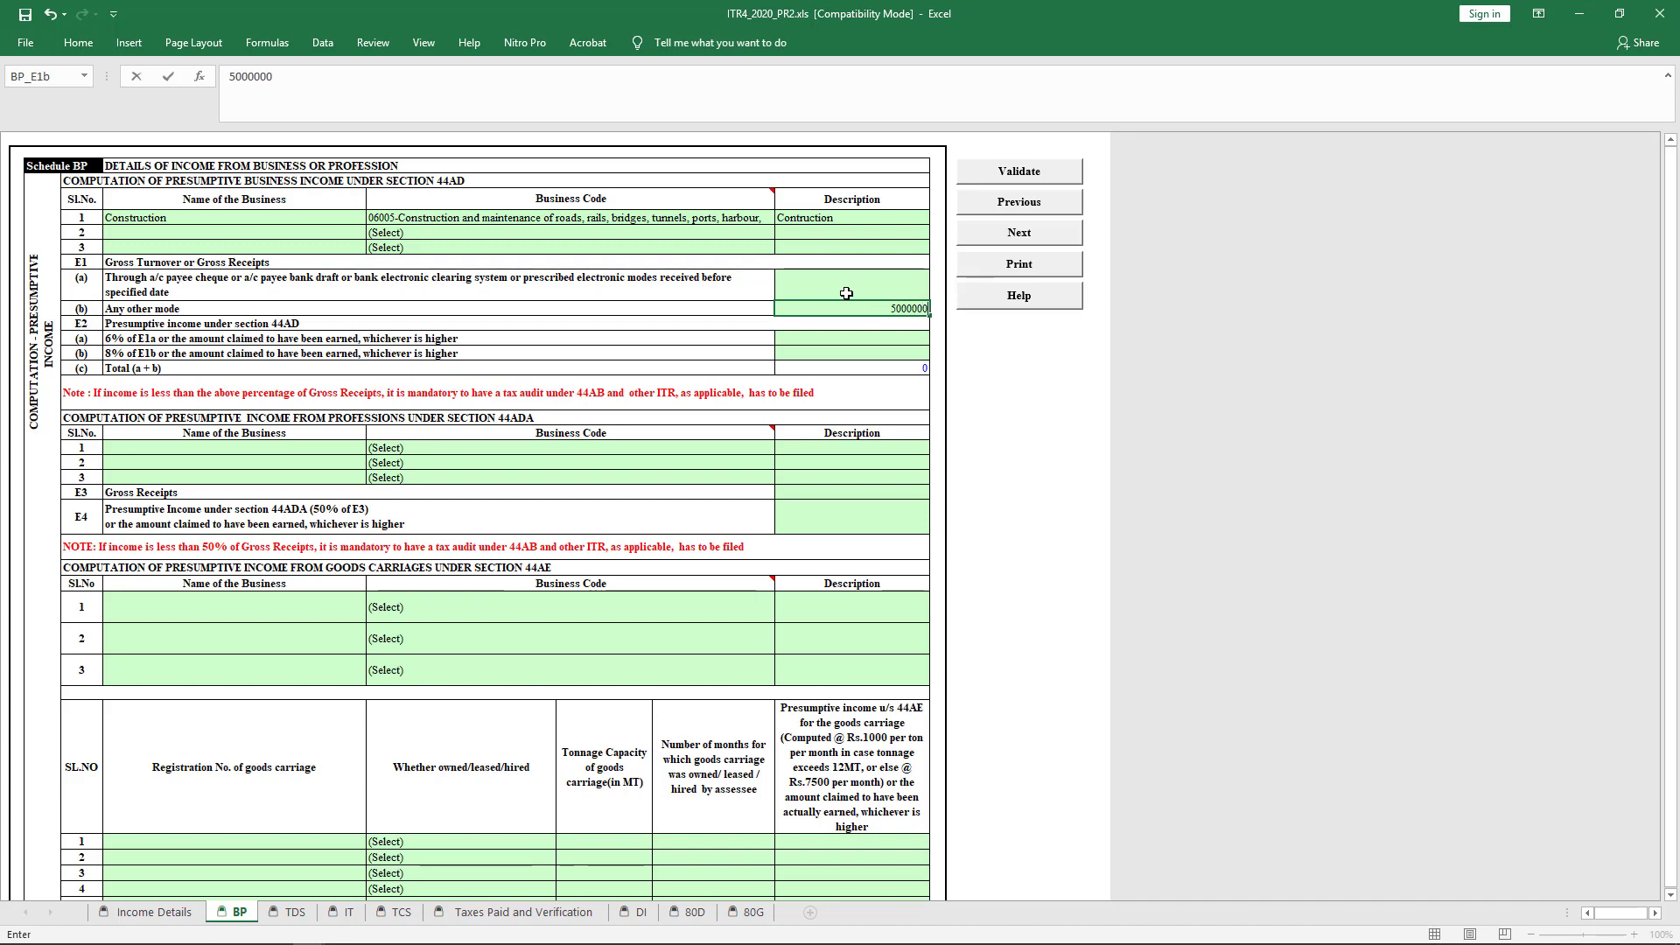
key(Return)
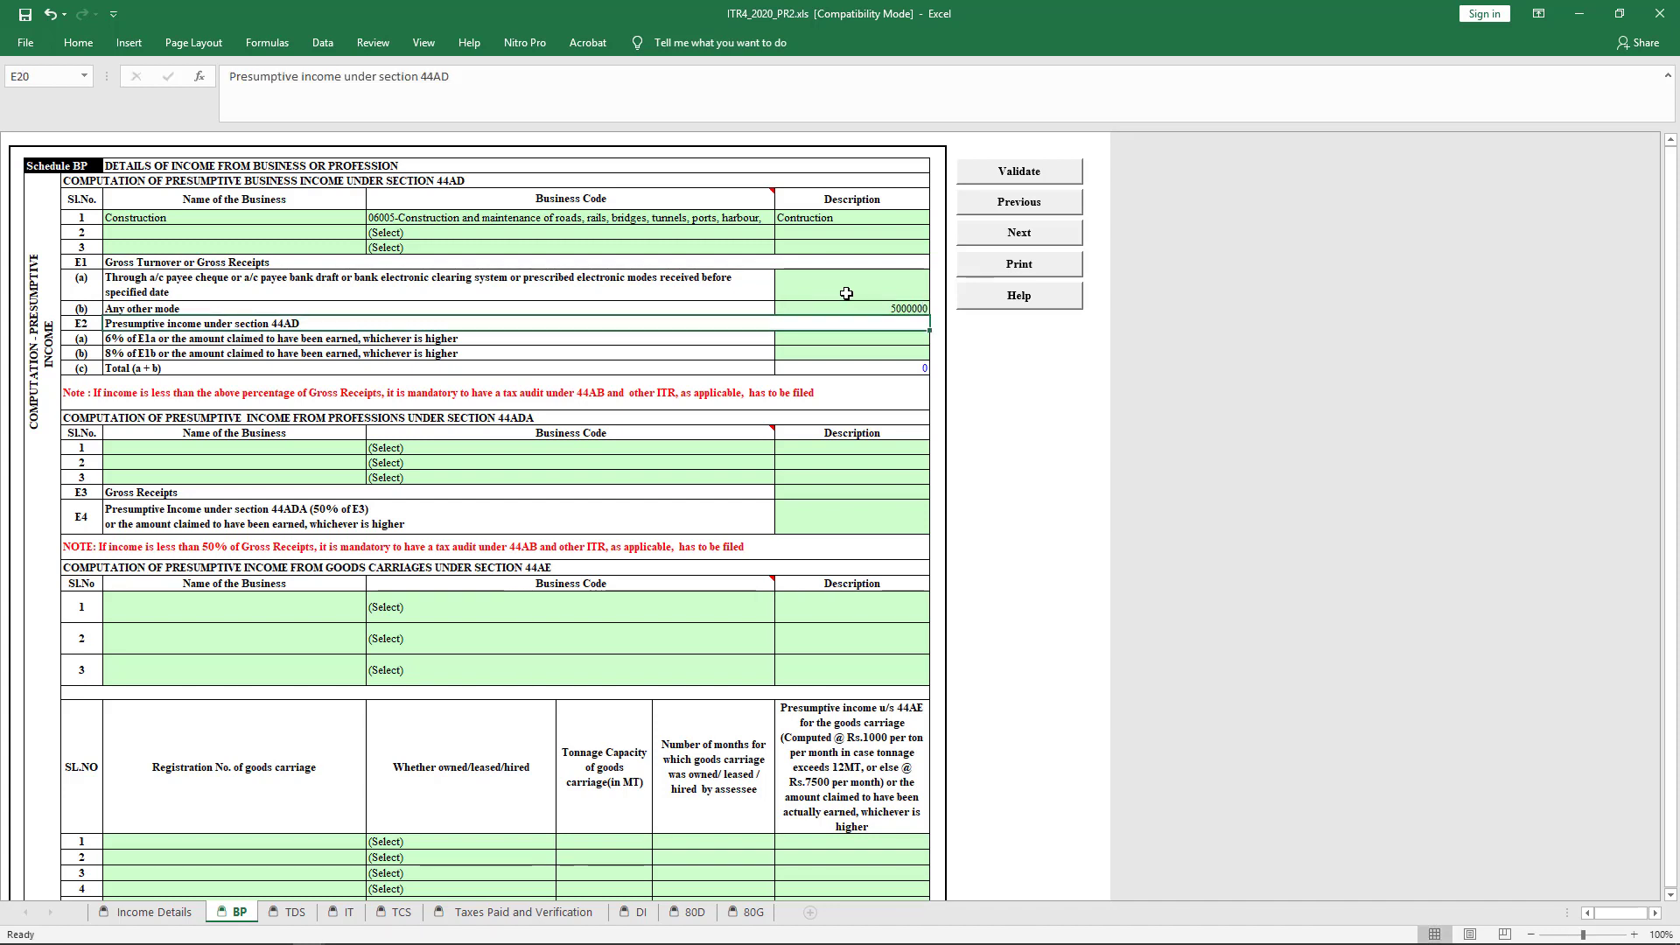
Step: Enter 400000 as the 8% presumptive income under section 44AD in E2(b)
key(Return)
key(Return)
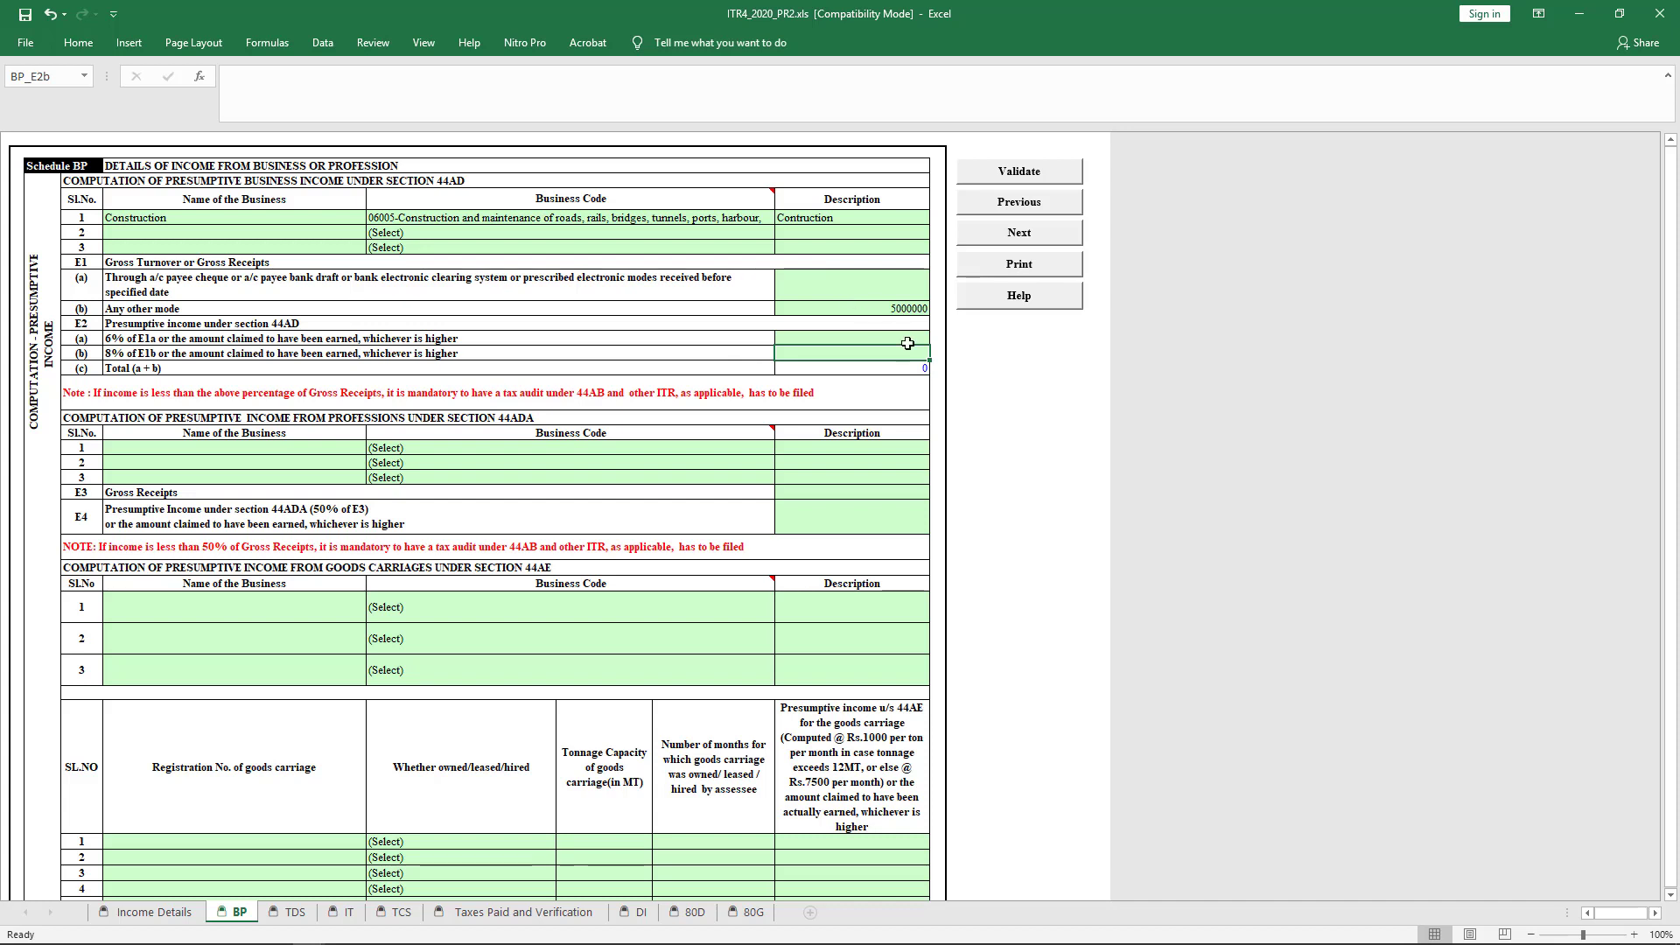
text(40)
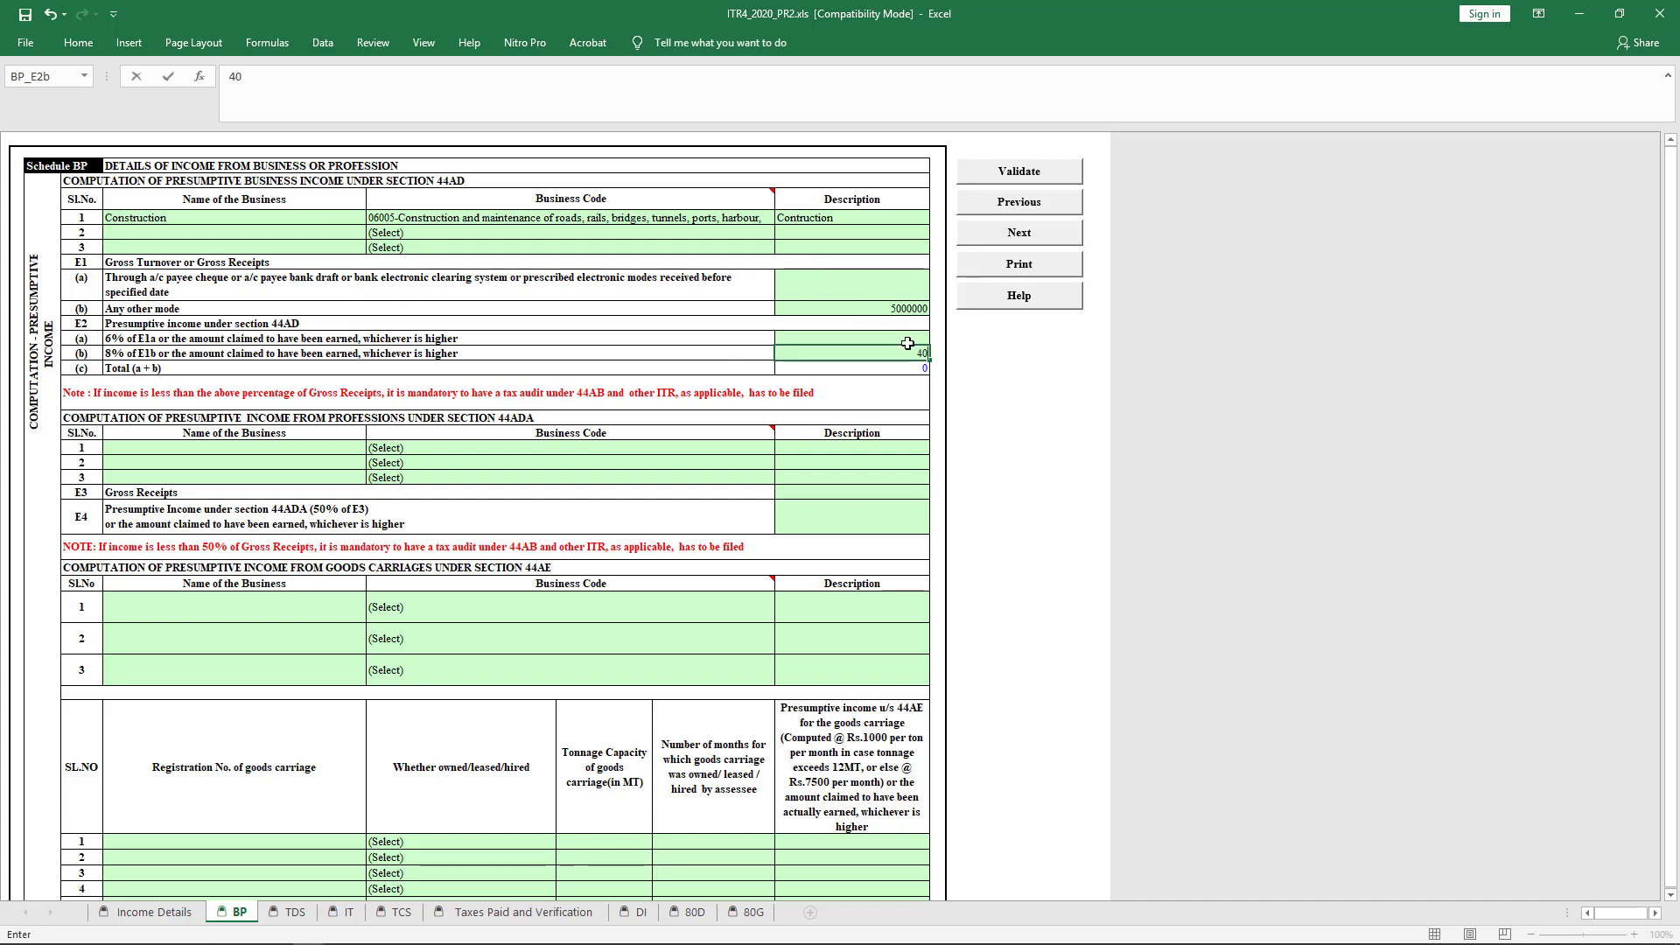
text(0000)
key(Return)
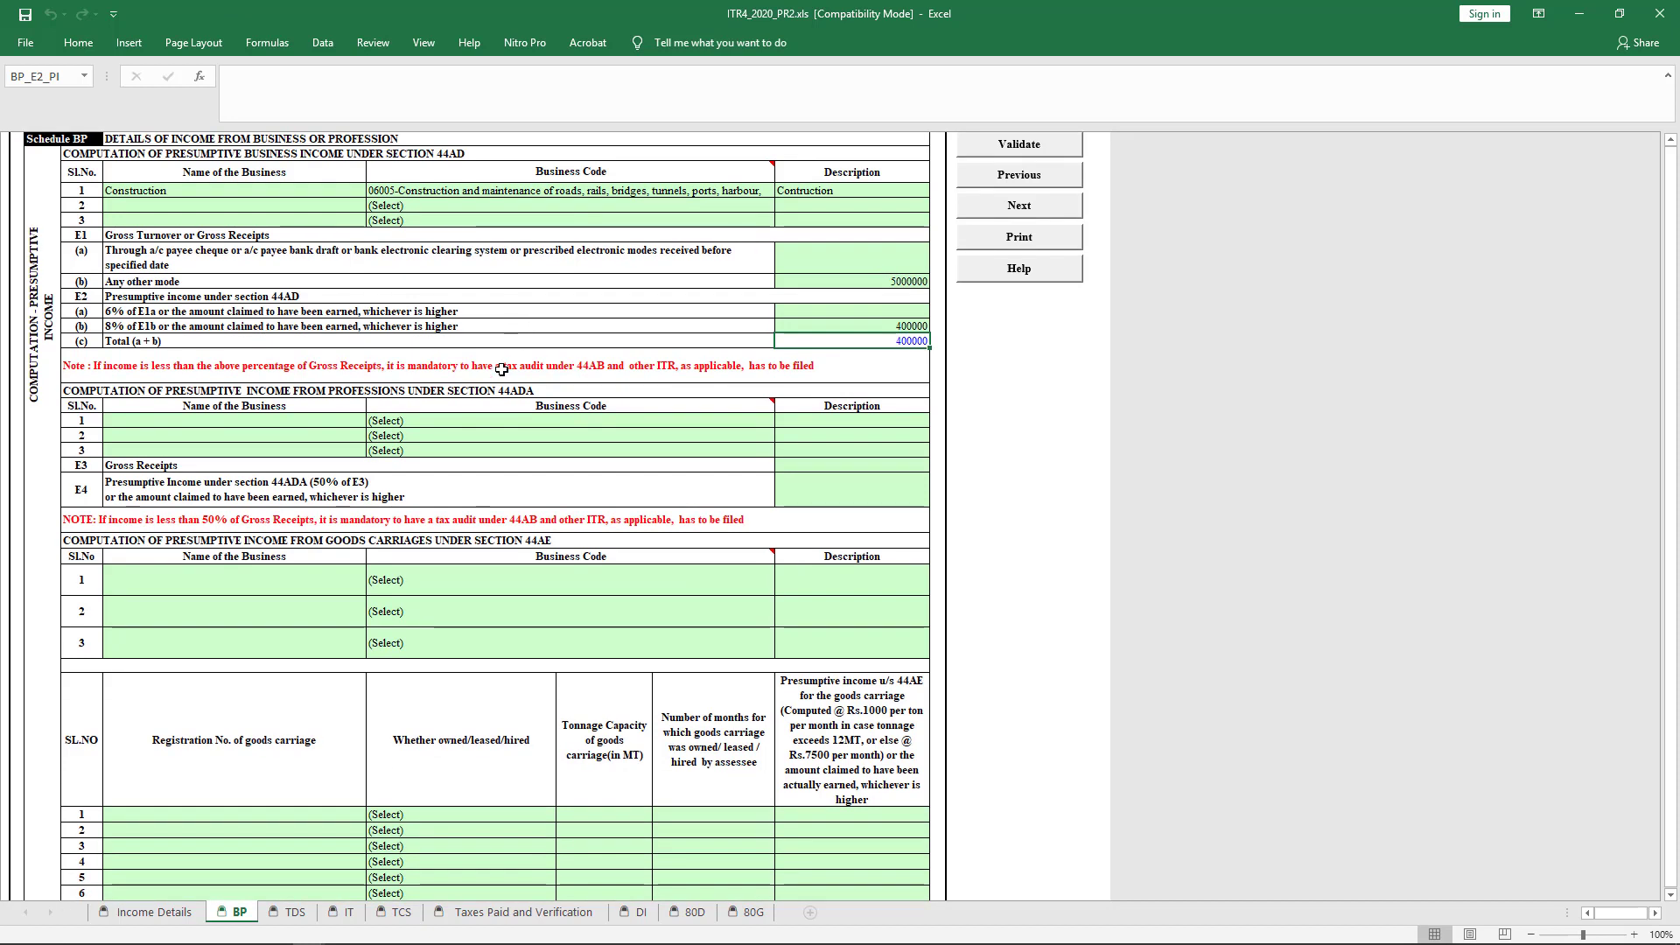
Step: Examine the taxable total income, tax payable and rebate u/s 87A in the tax computation on the Income Details sheet
scroll(386, 368, down, 2)
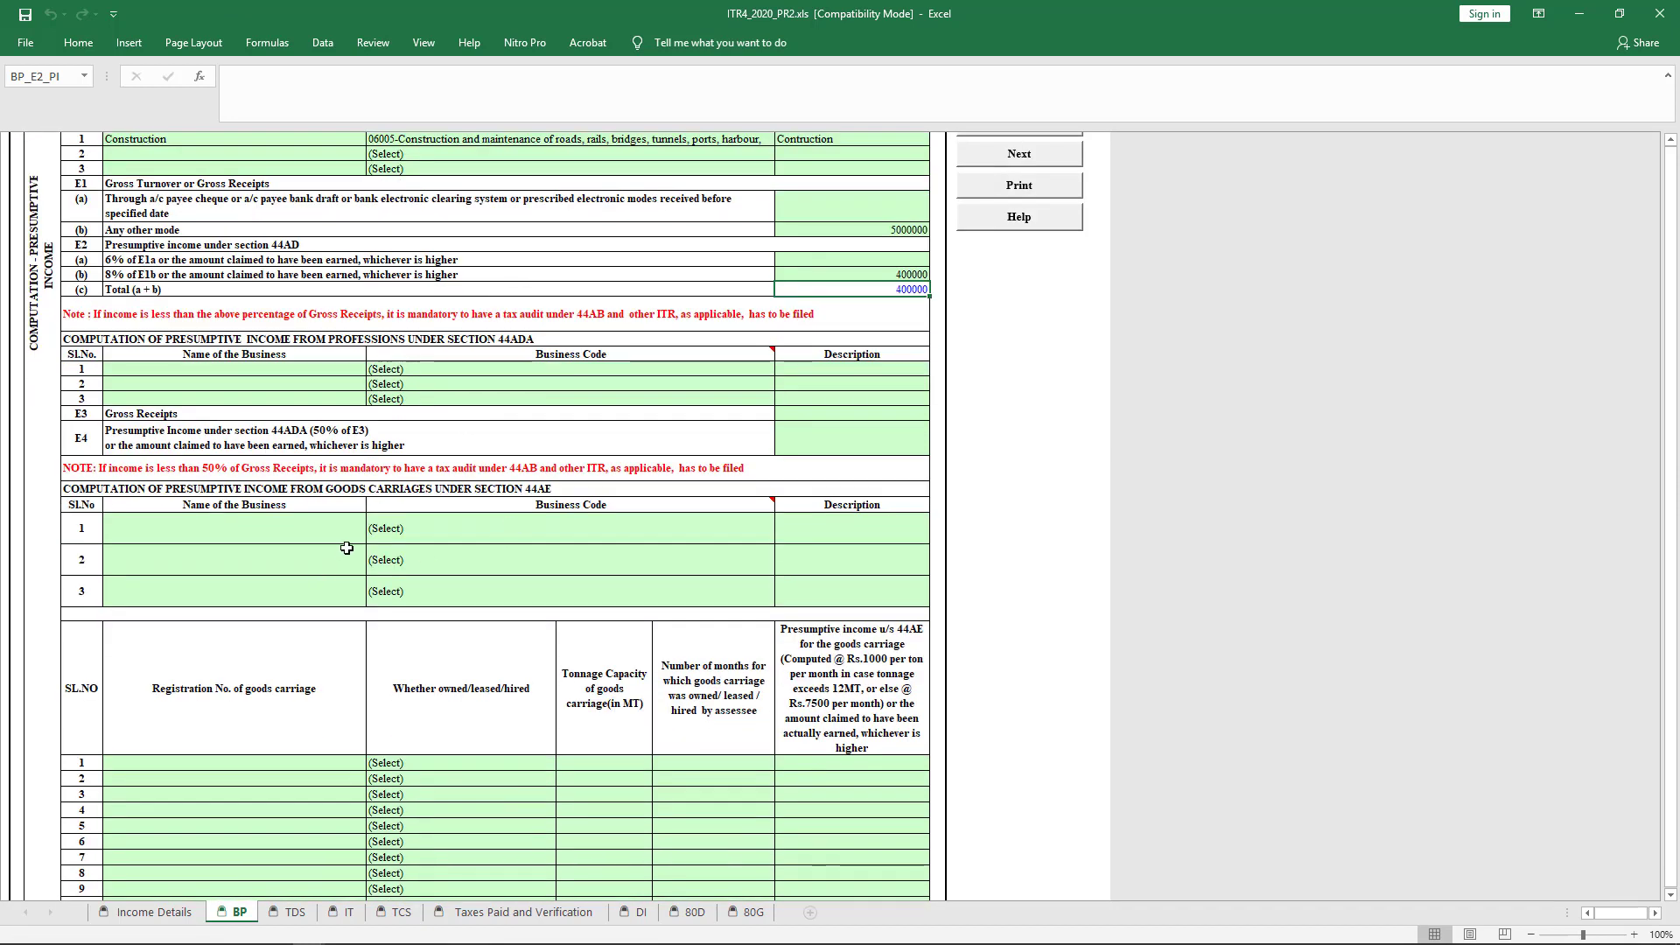
click(146, 913)
scroll(852, 469, down, 6)
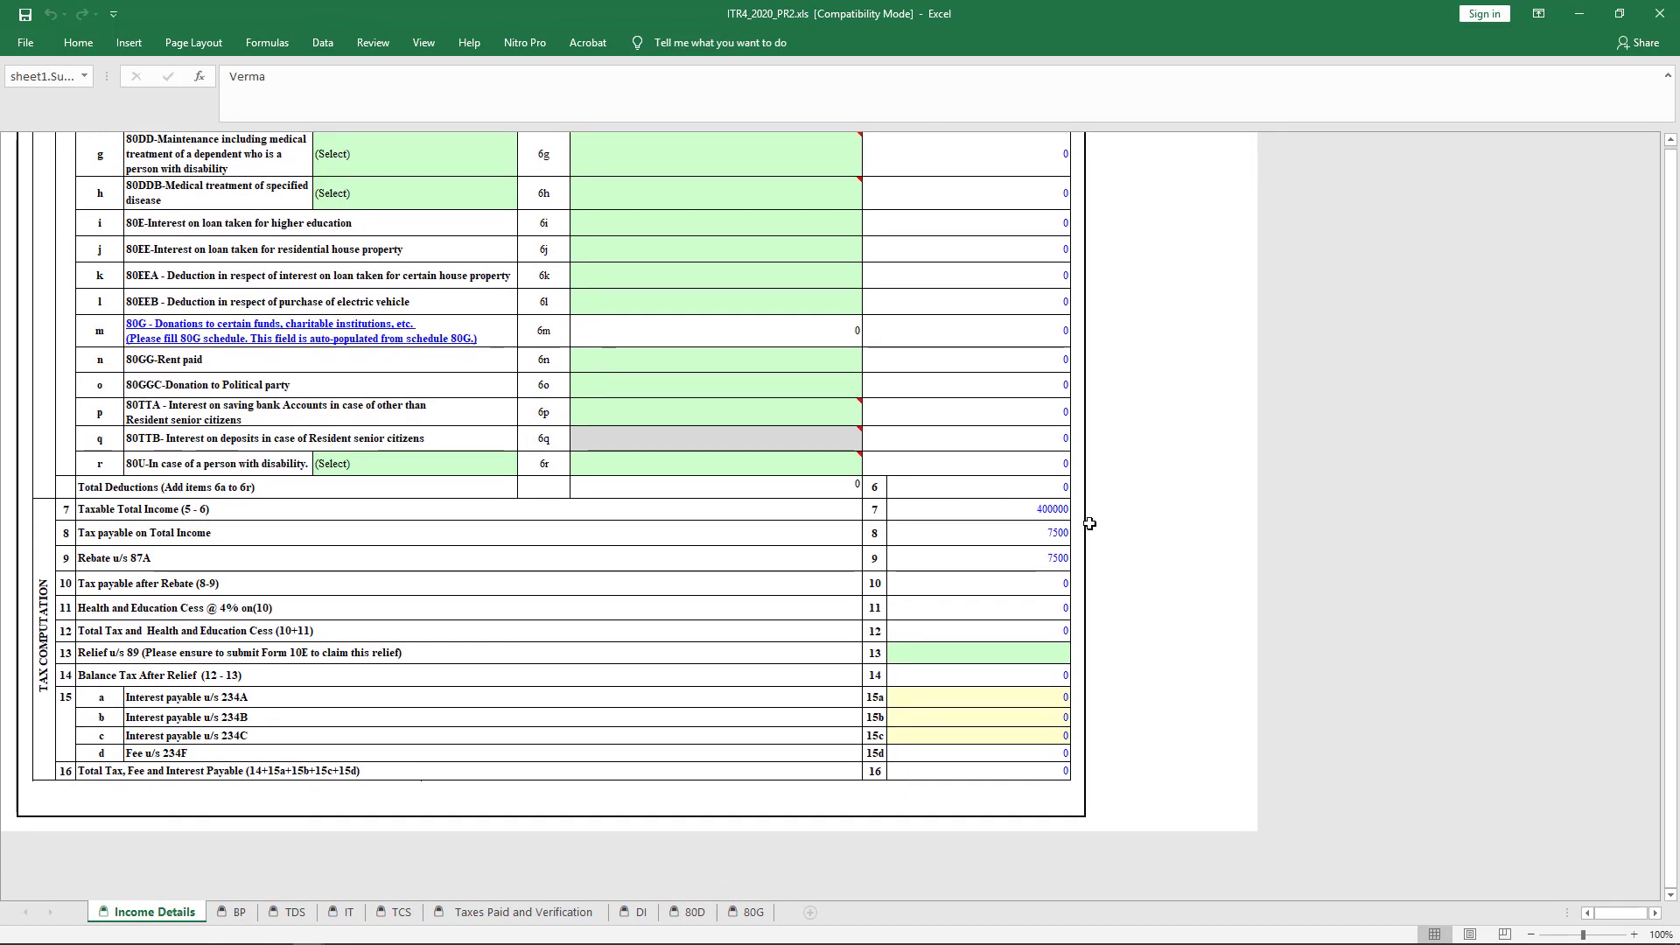
click(1040, 510)
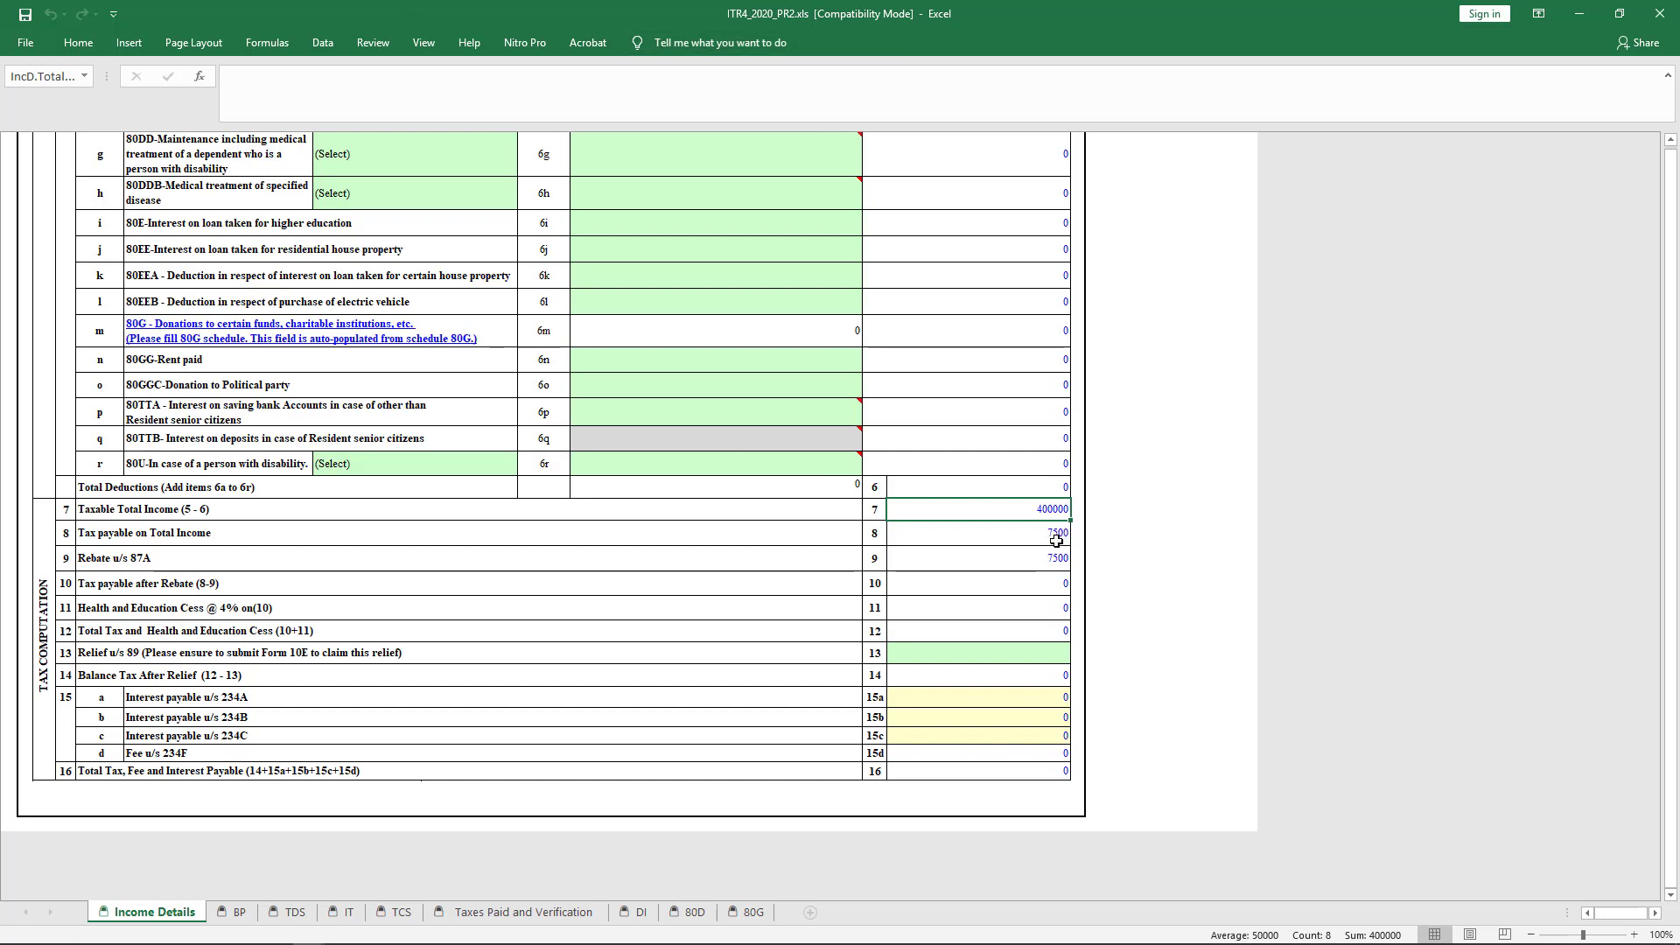
click(1050, 537)
click(1047, 565)
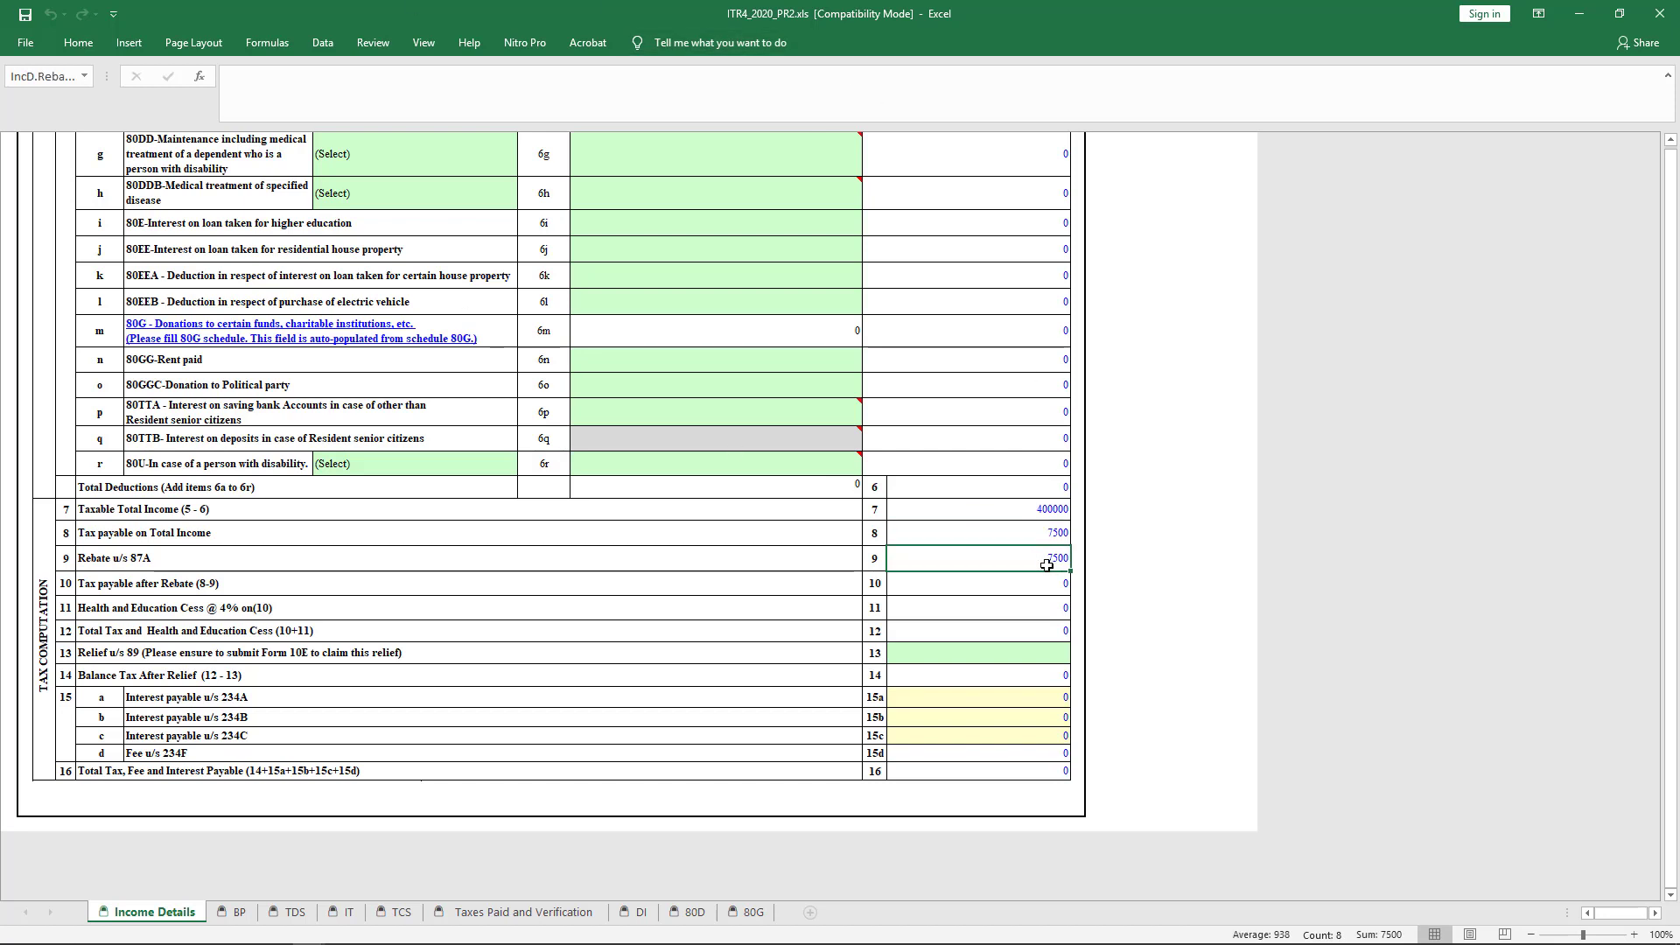
scroll(1047, 566, up, 1)
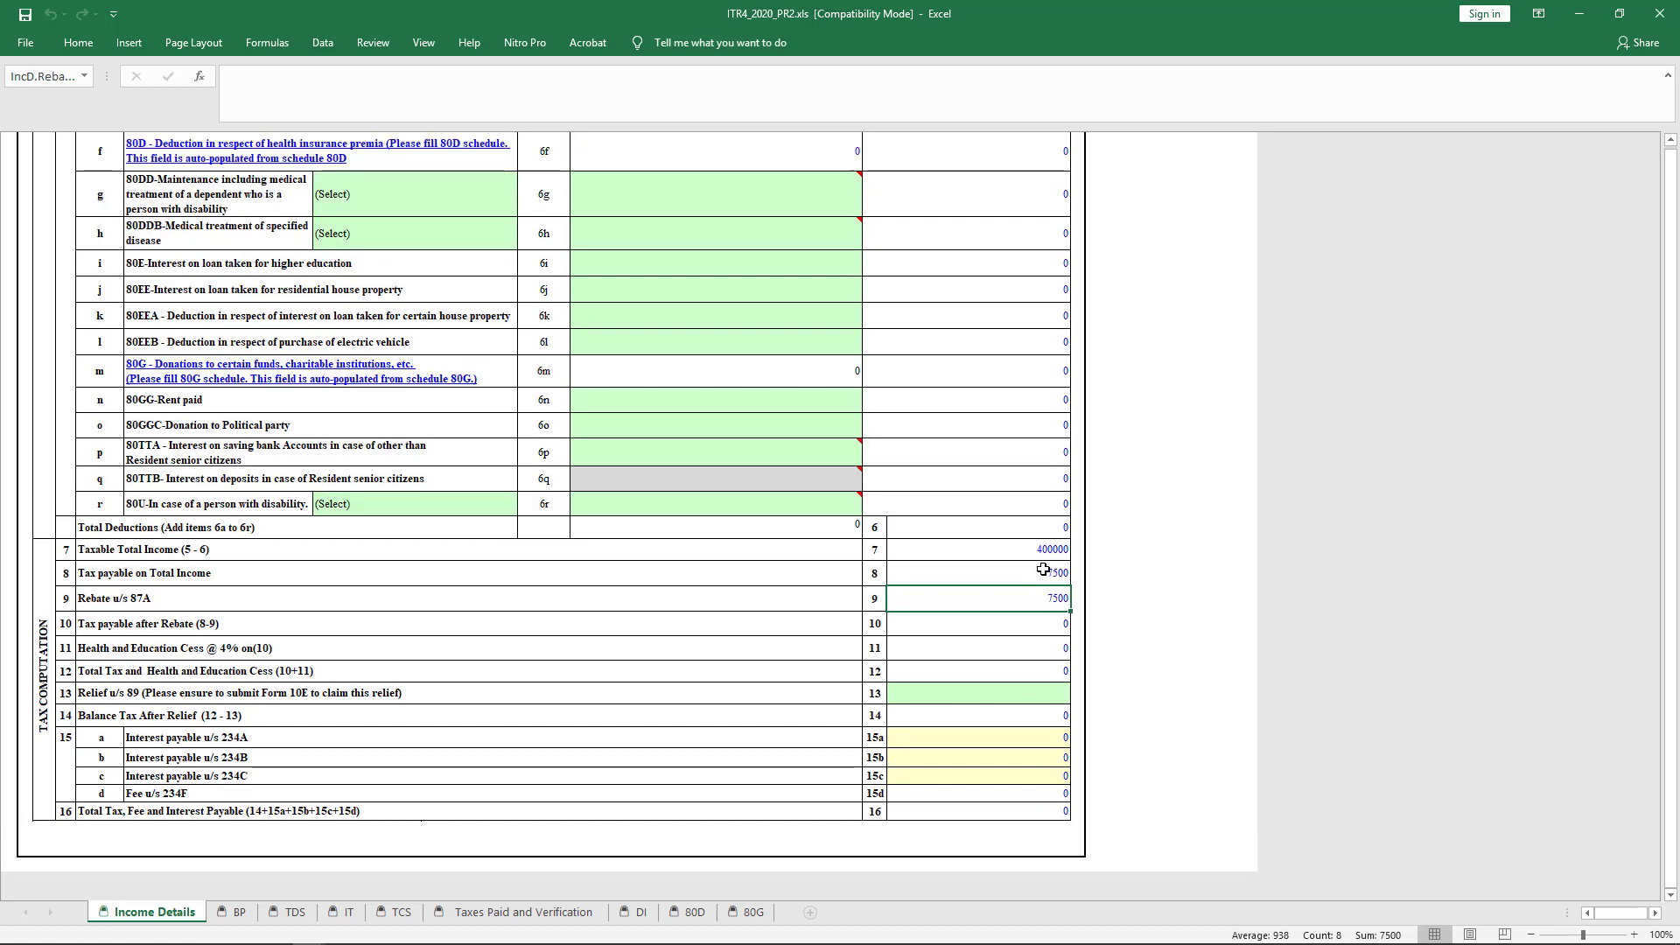
click(1048, 569)
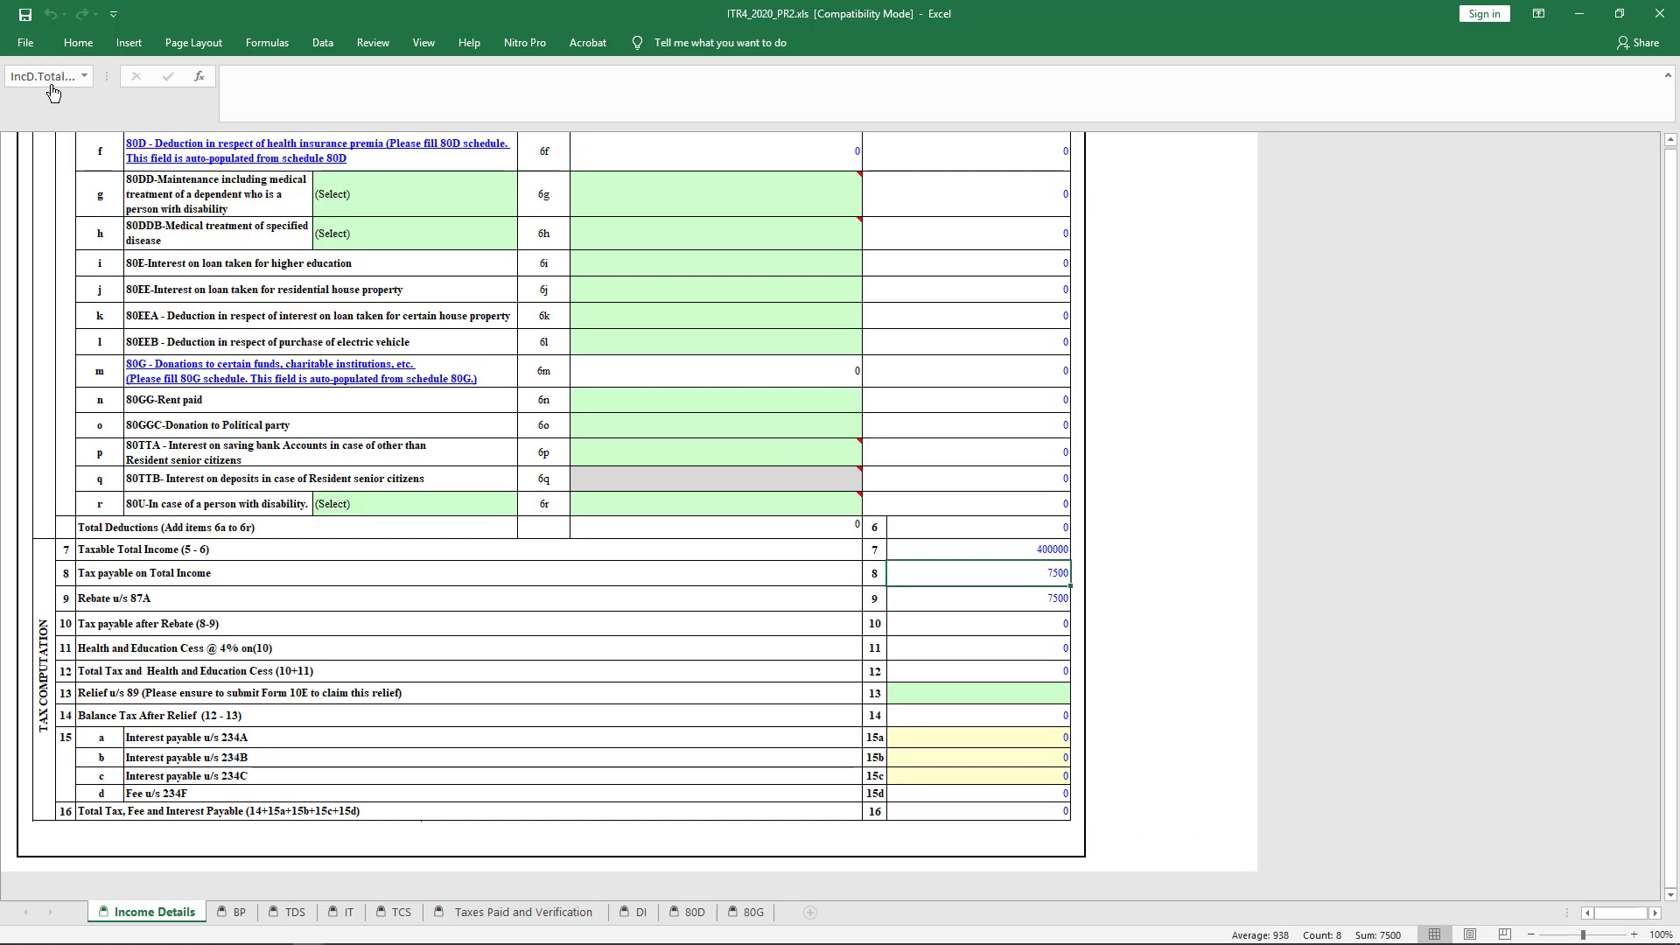
click(1033, 600)
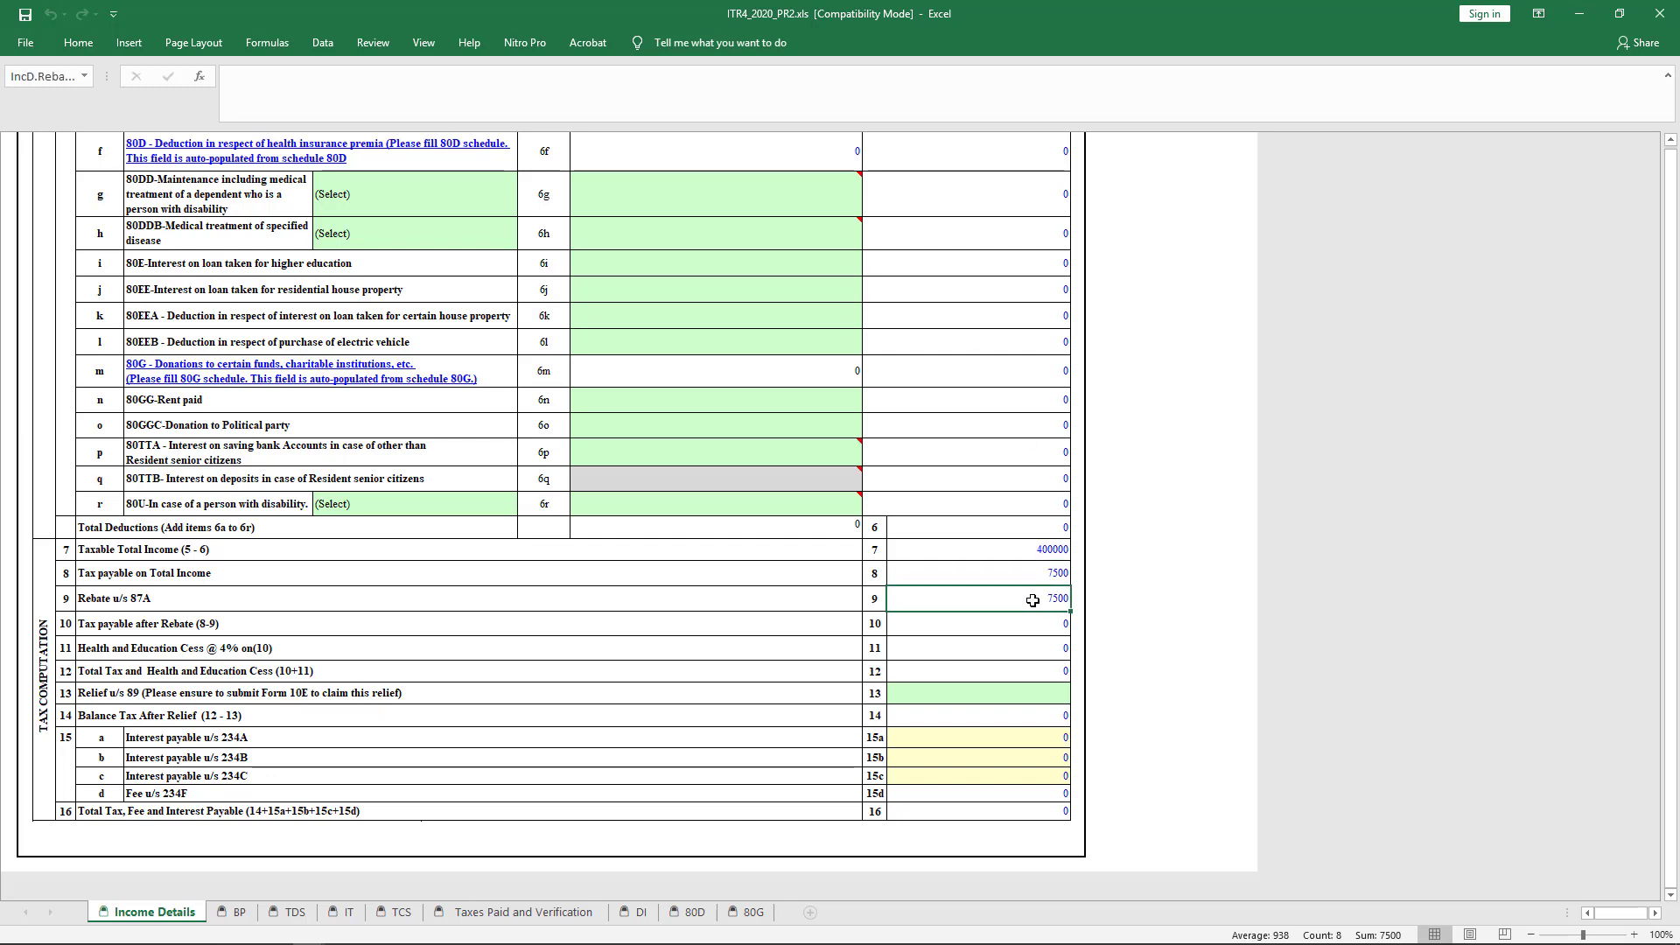
Step: Switch to the proprietorship assignment workbook and inspect the Tax and Net Tax calculations on sheet Q1
key(alt+Tab)
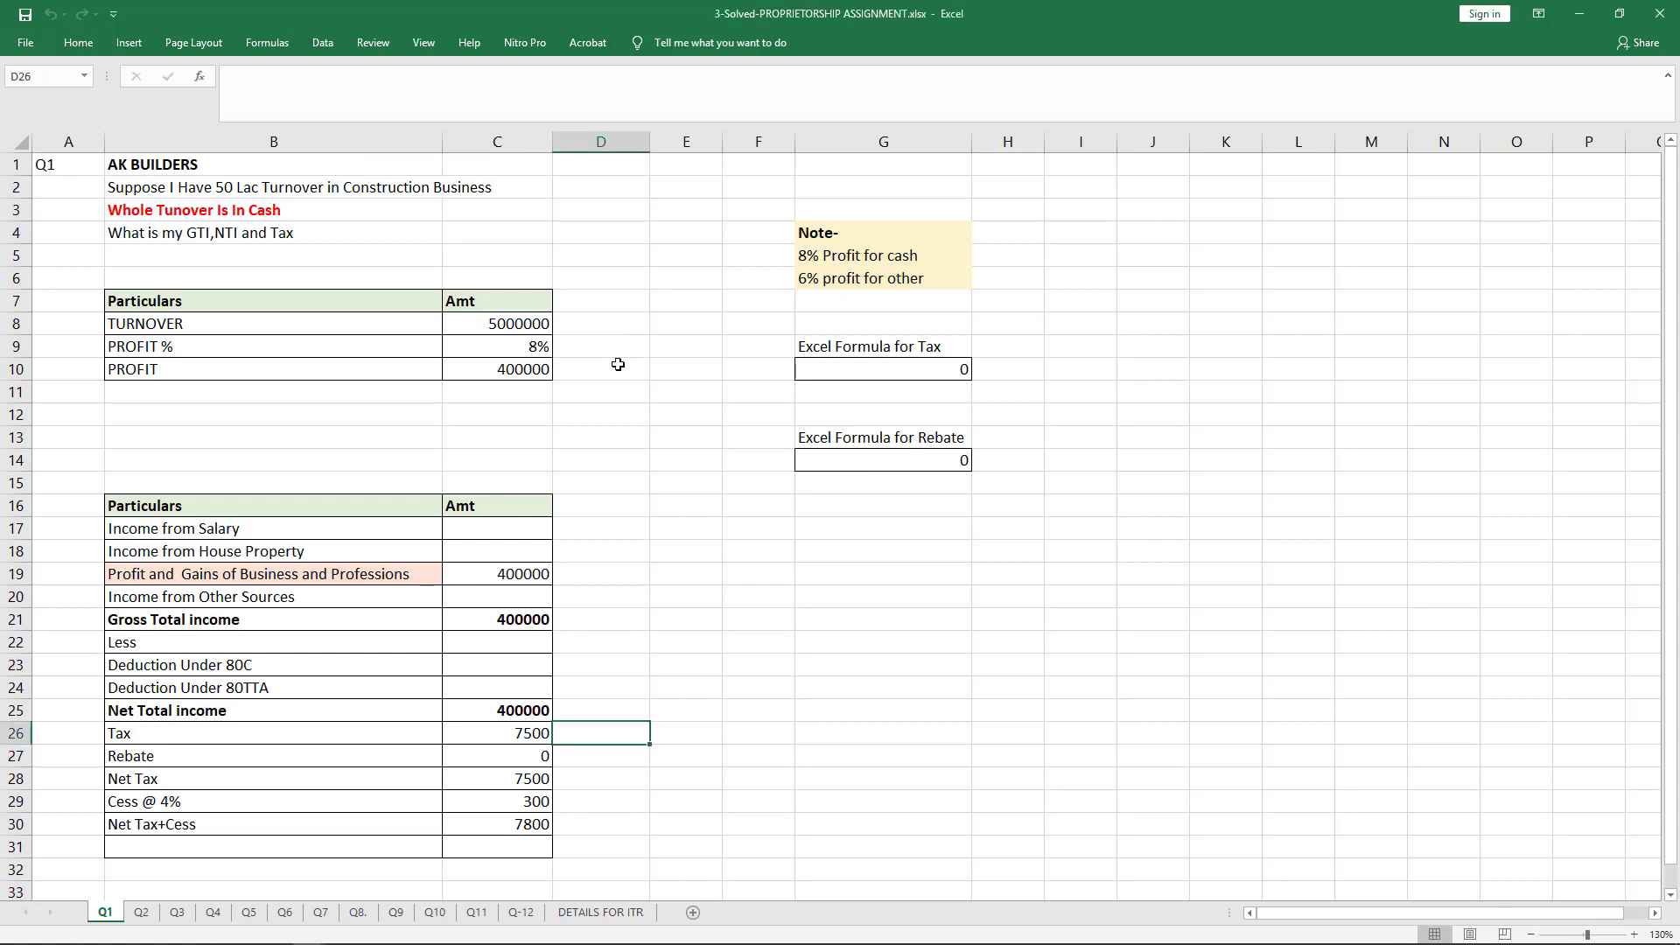
click(523, 741)
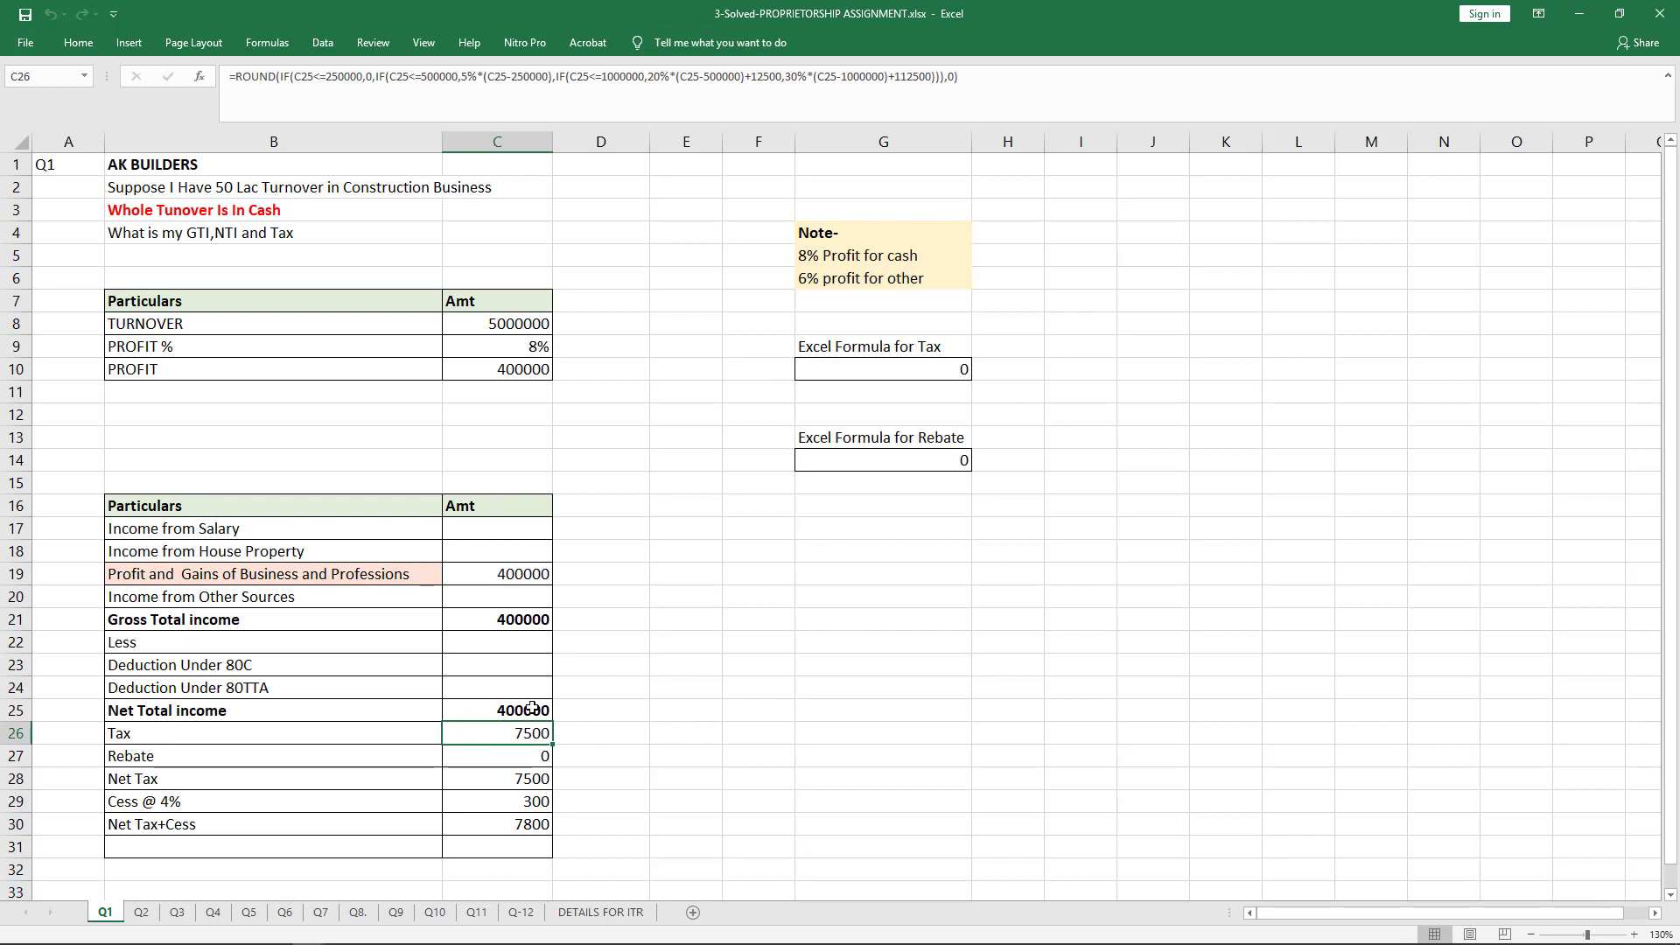
click(530, 783)
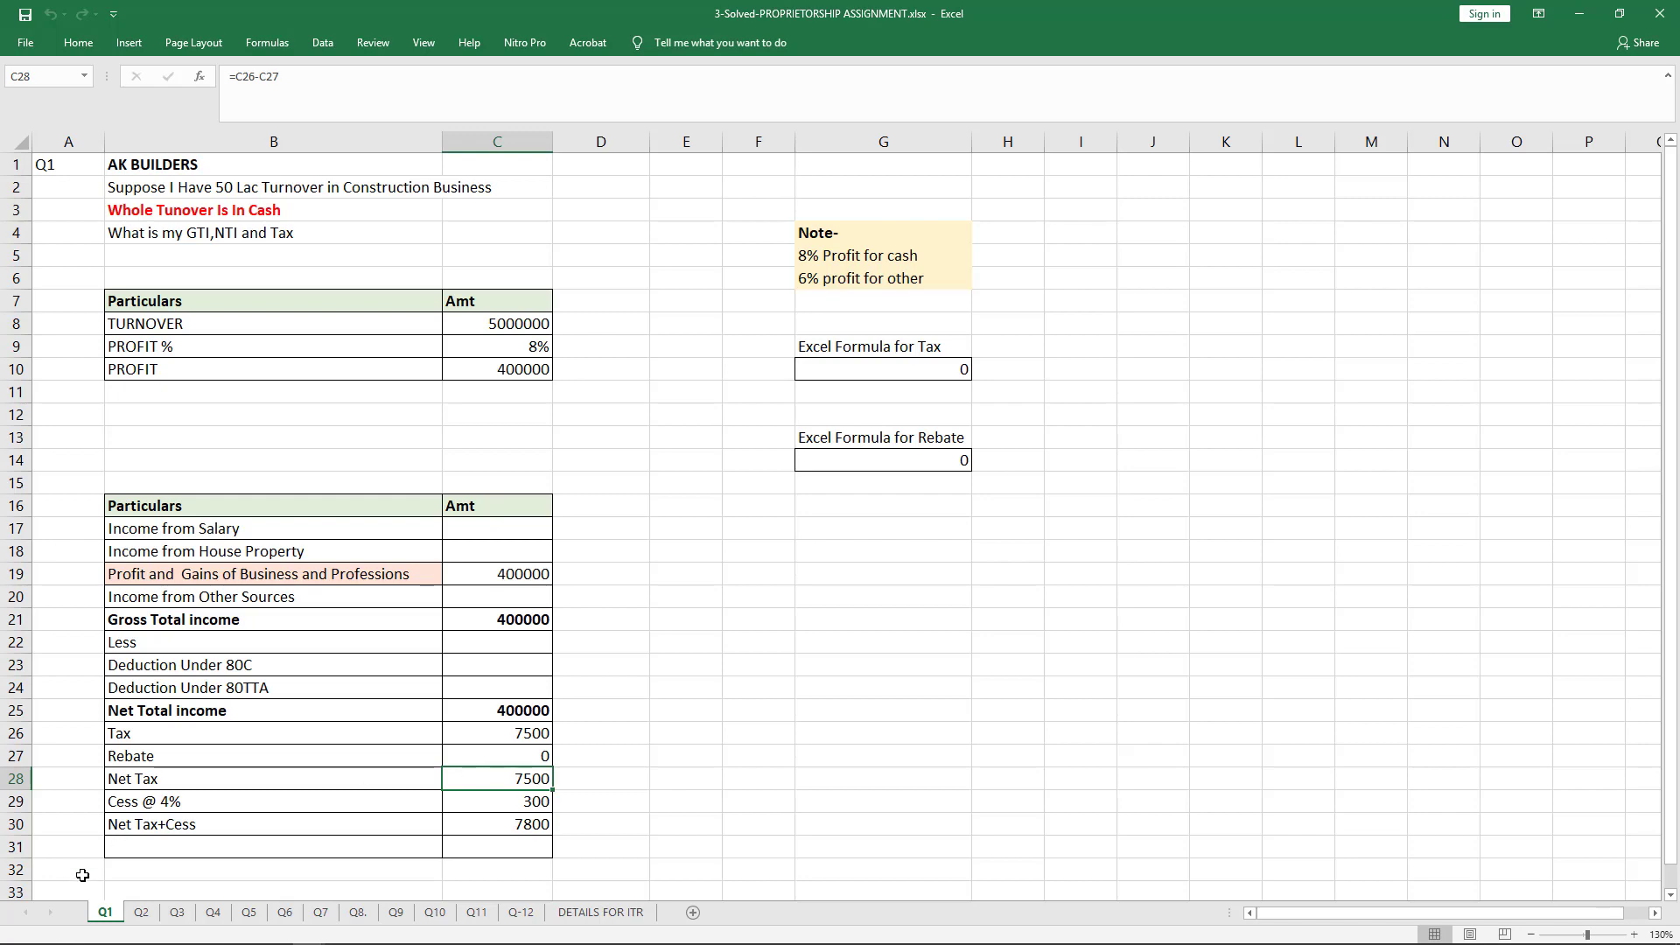
Step: Switch to the ITR4_2020_PR2 workbook and, on the BP schedule, set E1(b) turnover to 9000000 and E2(b) presumptive income to 540000
key(alt+Tab)
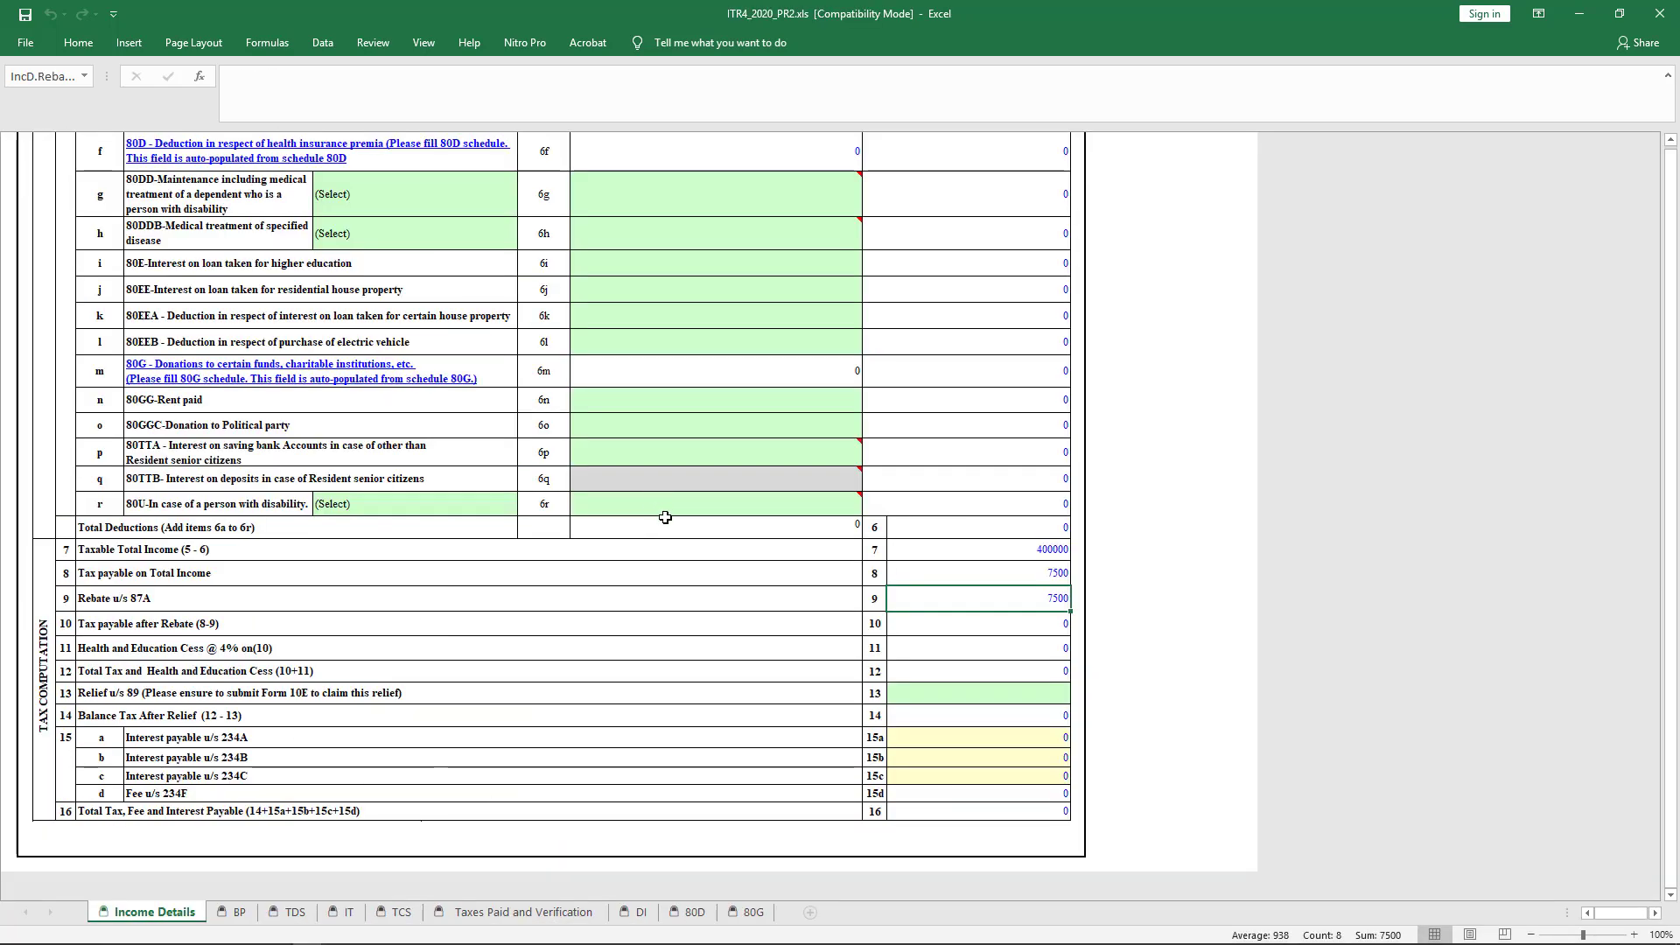
click(235, 913)
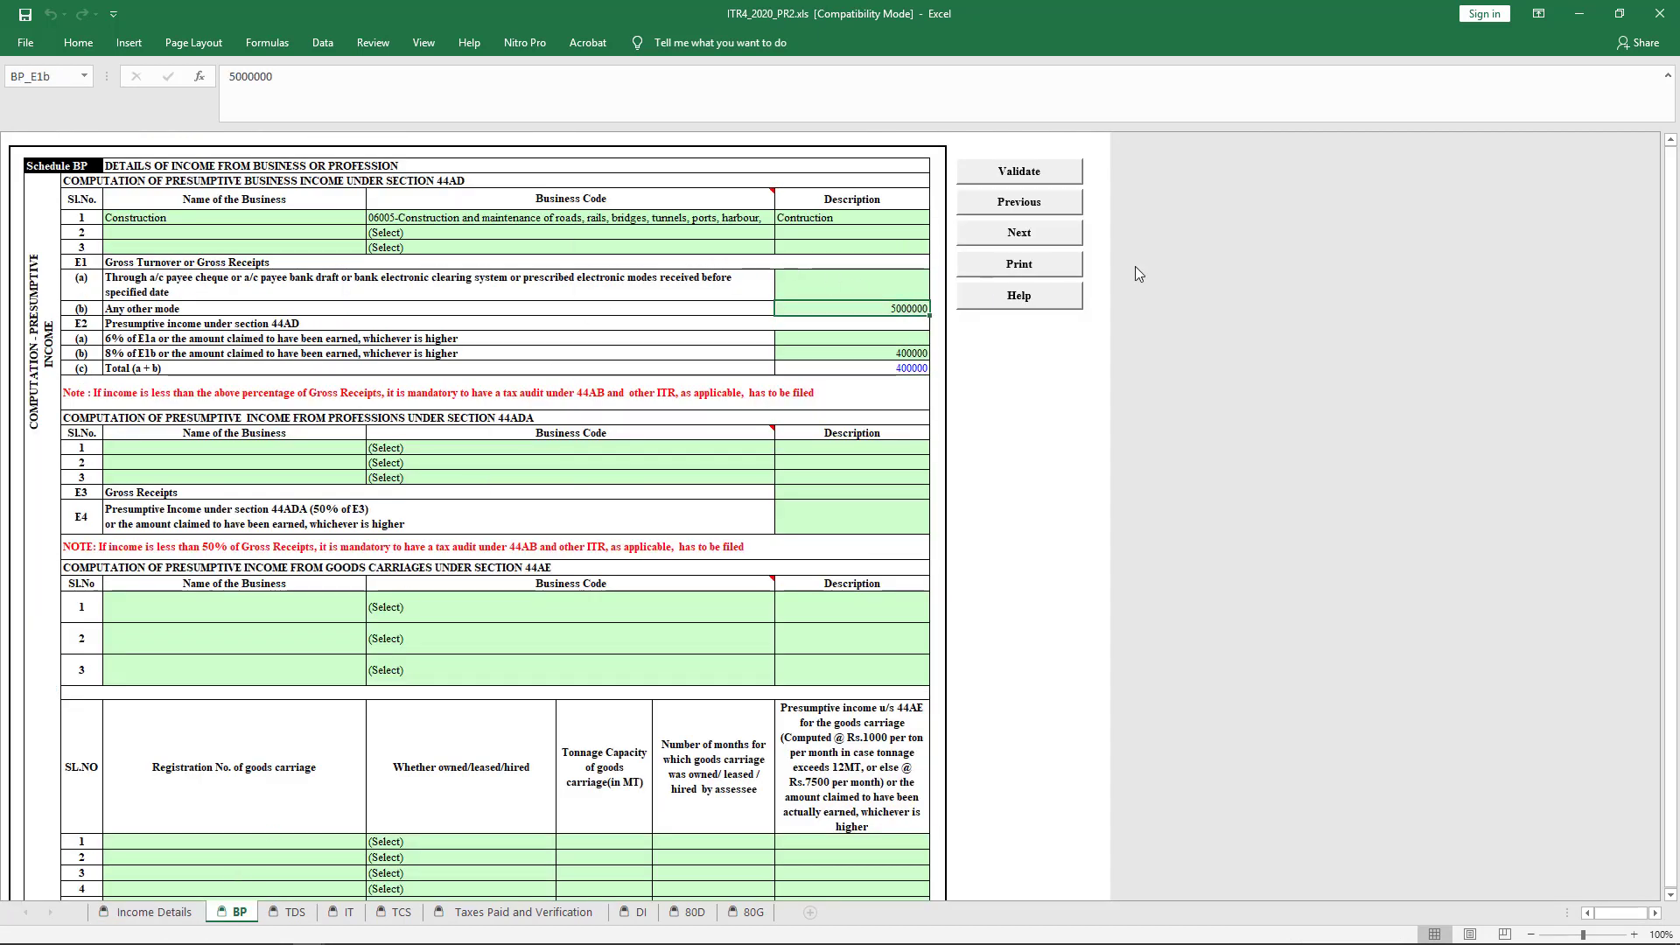
text(90)
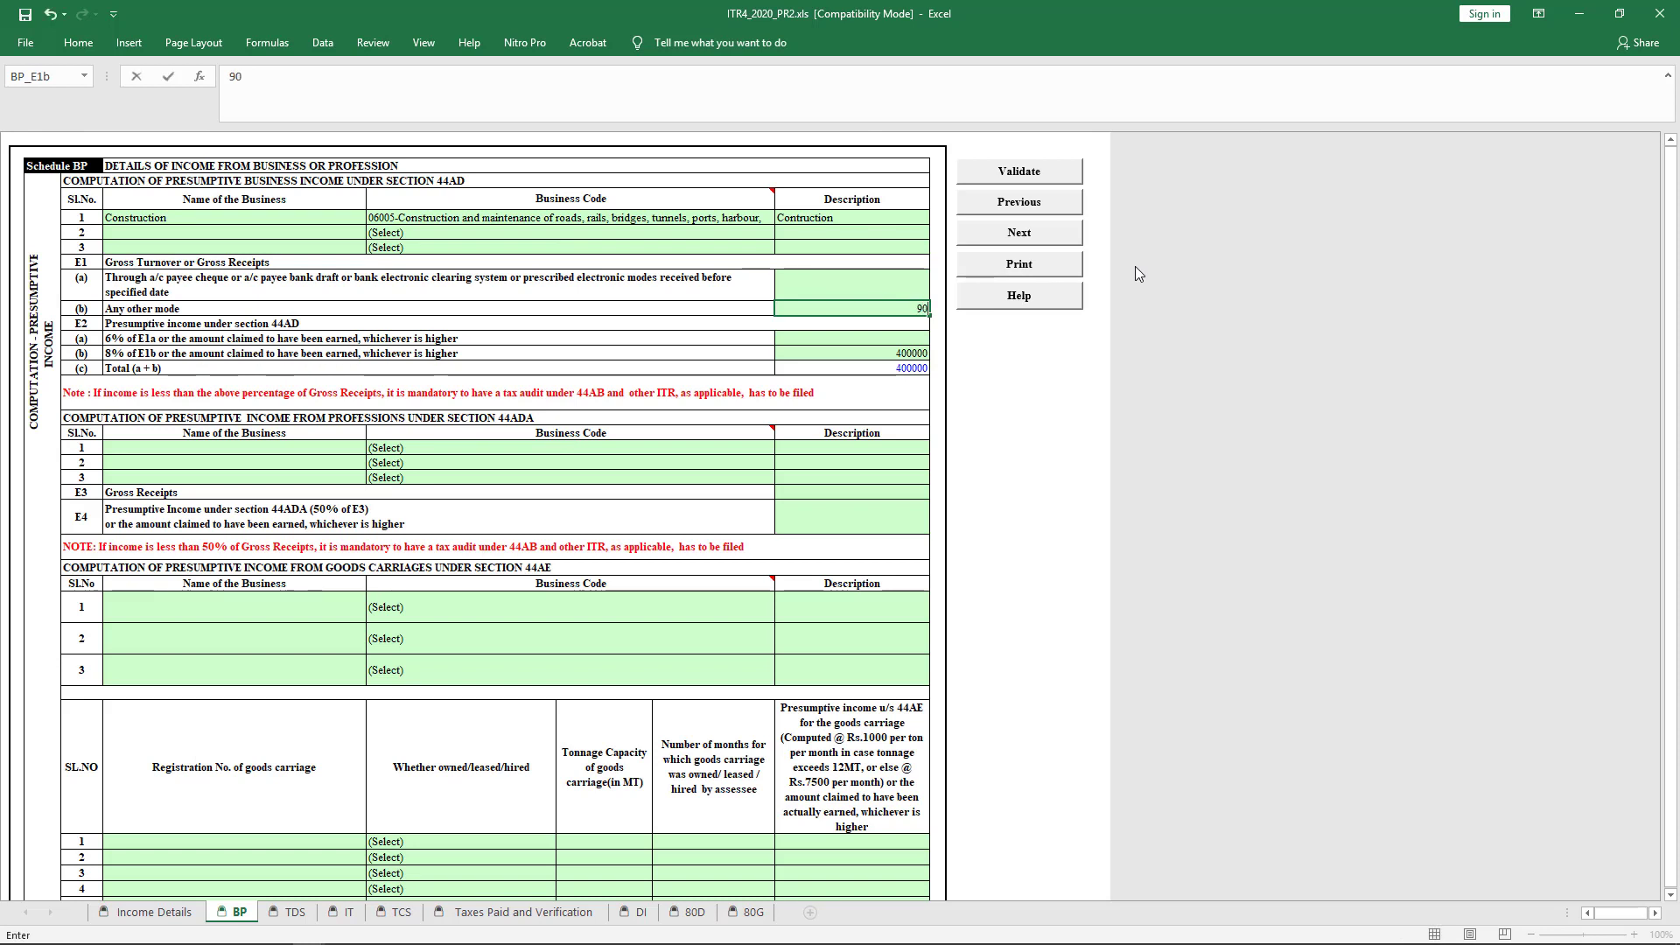
text(00000)
key(Return)
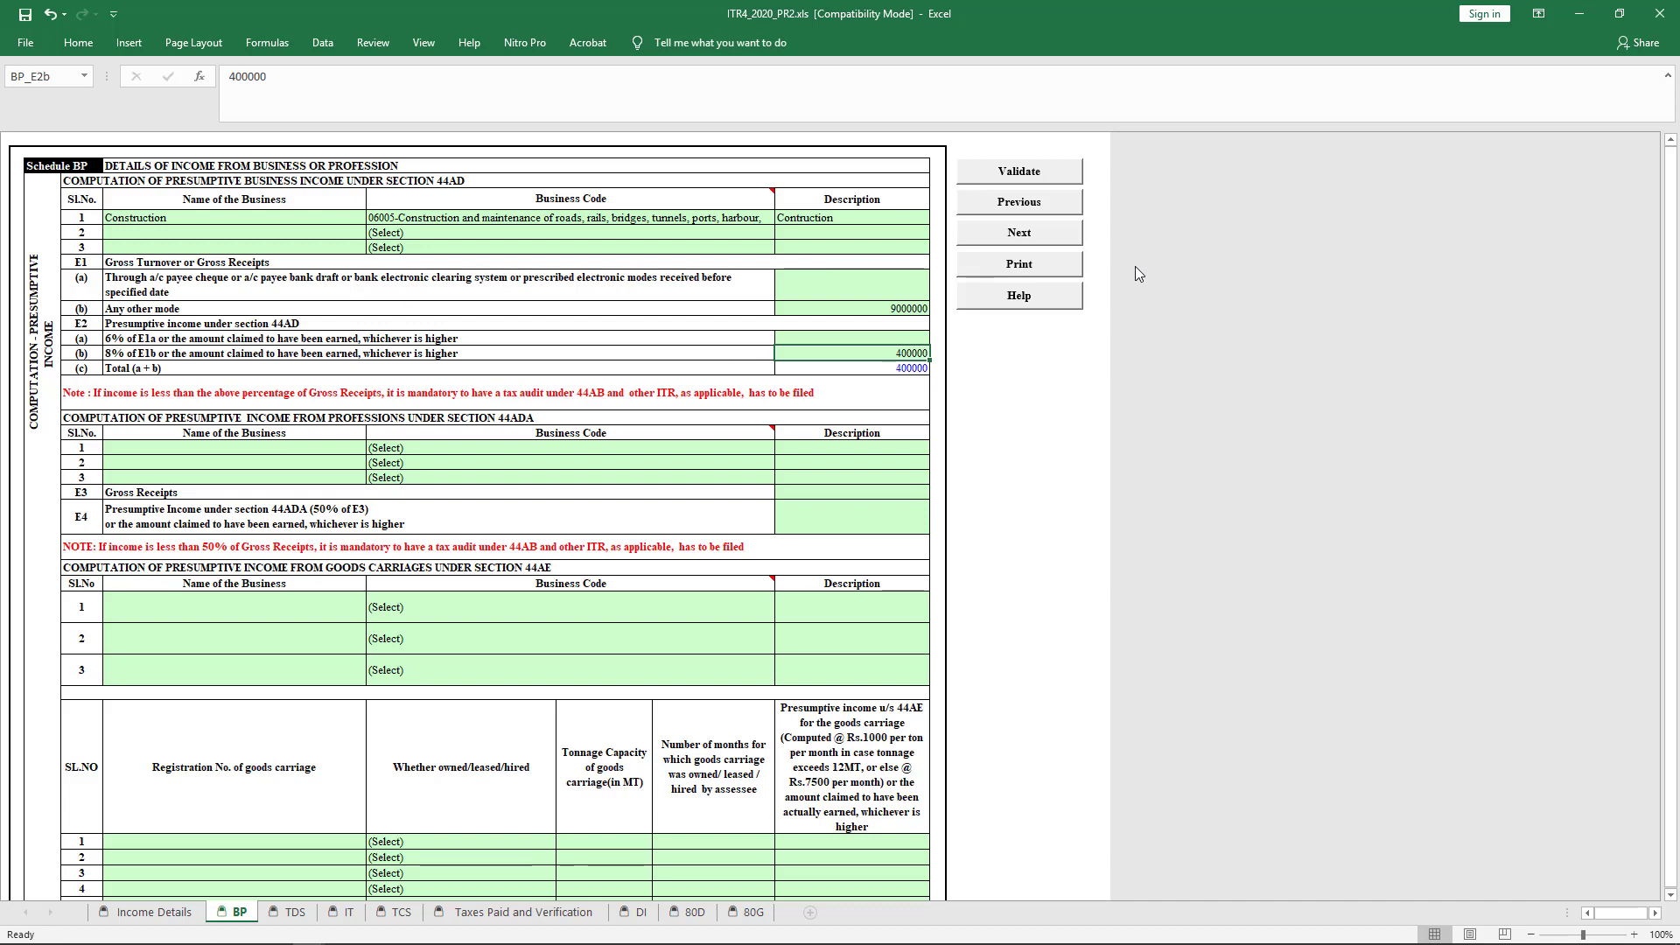
text(540000)
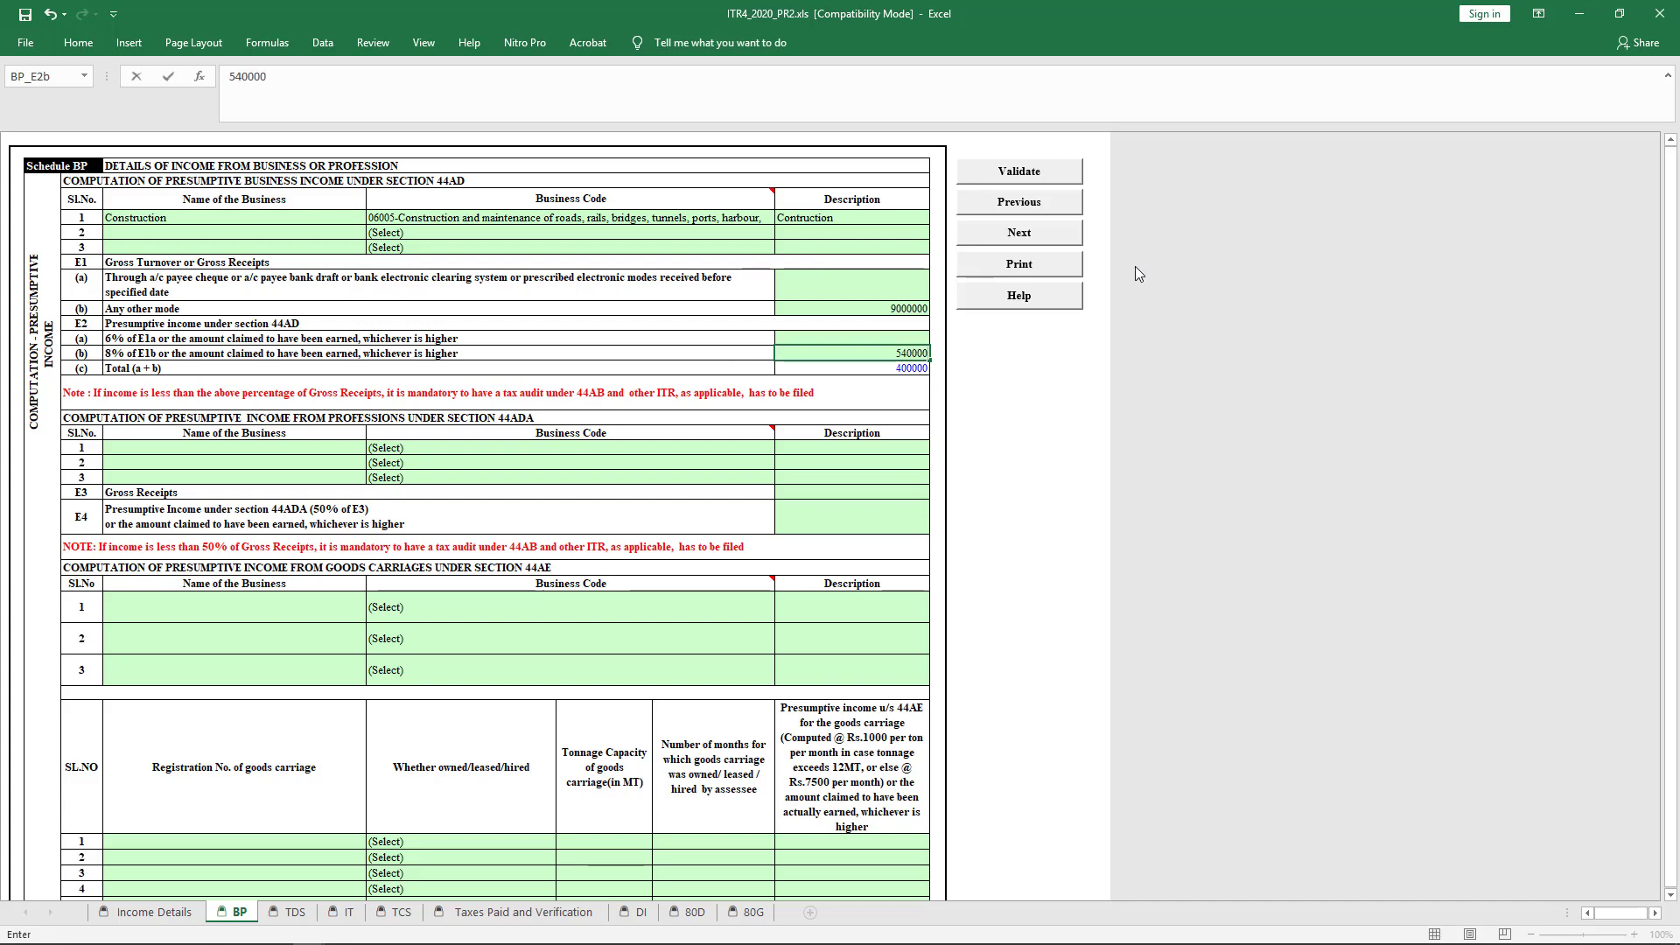
key(Return)
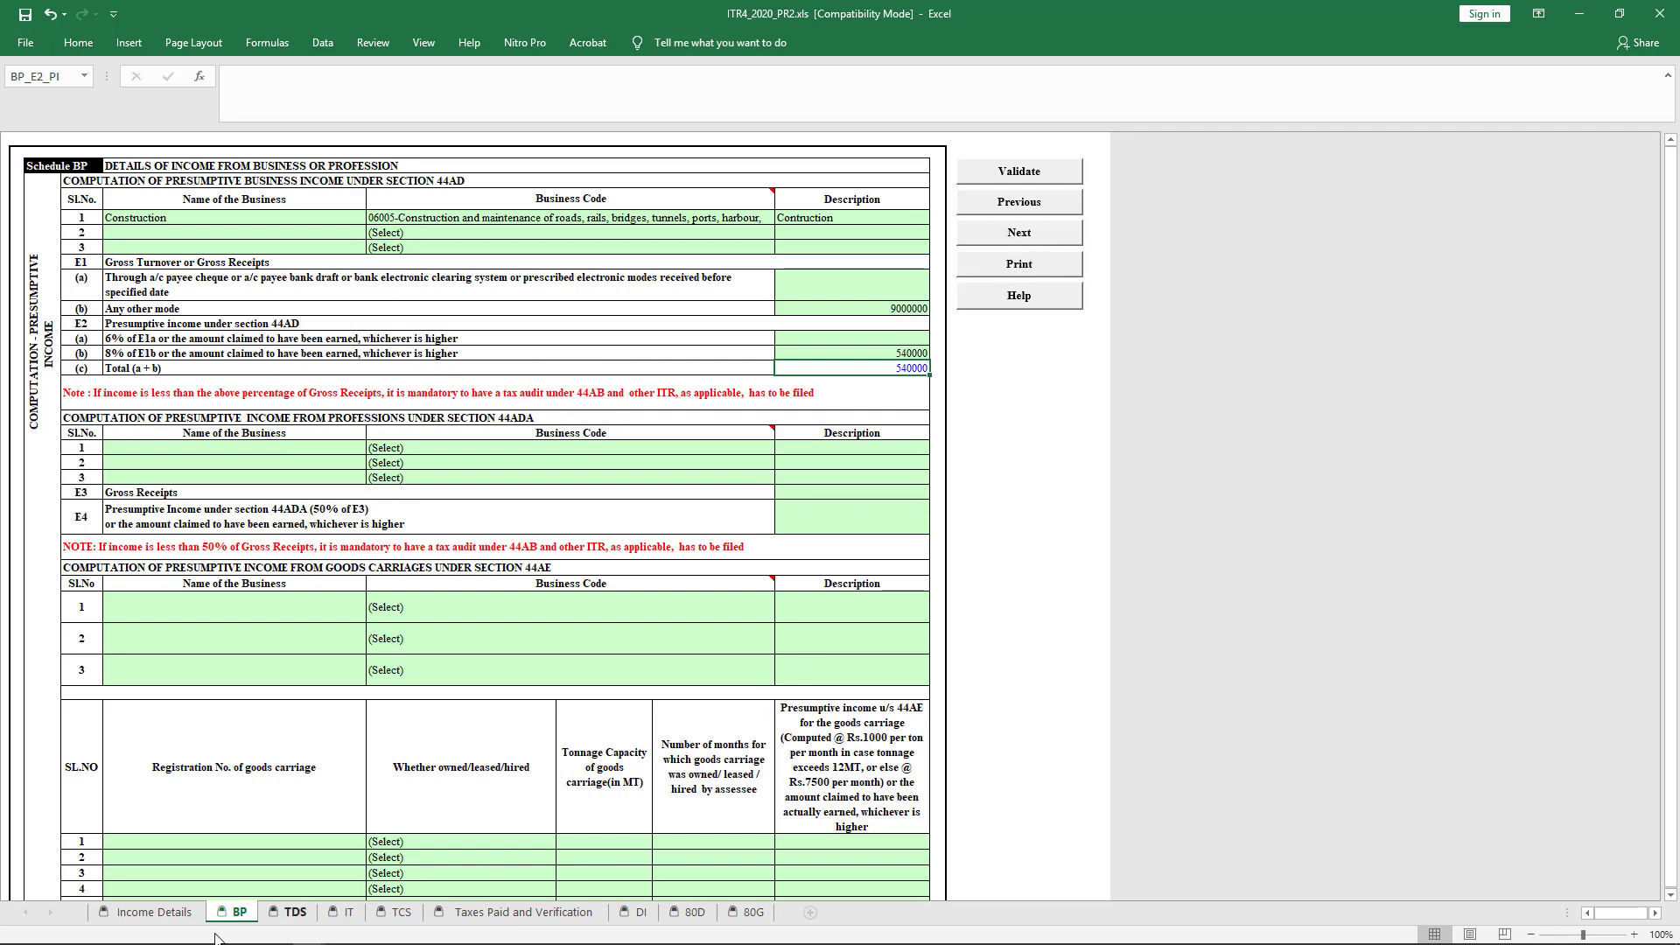
Step: Examine tax payable, cess, total tax, interest u/s 234A to 234C and total payable in the tax computation on Income Details
click(154, 912)
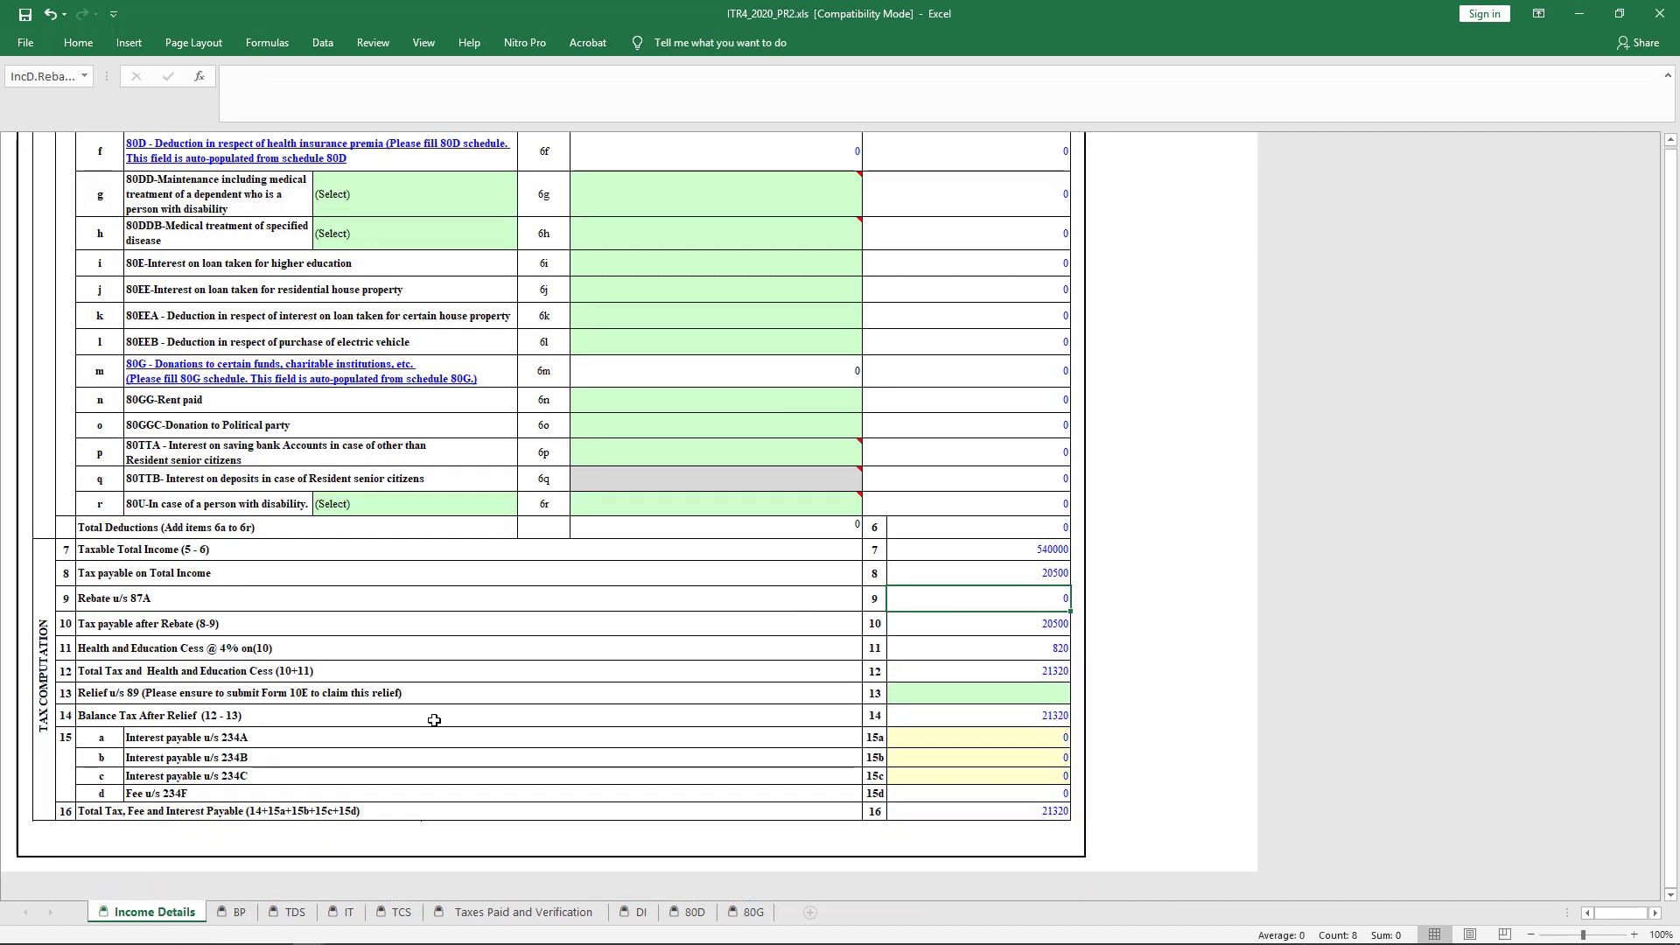
click(1039, 572)
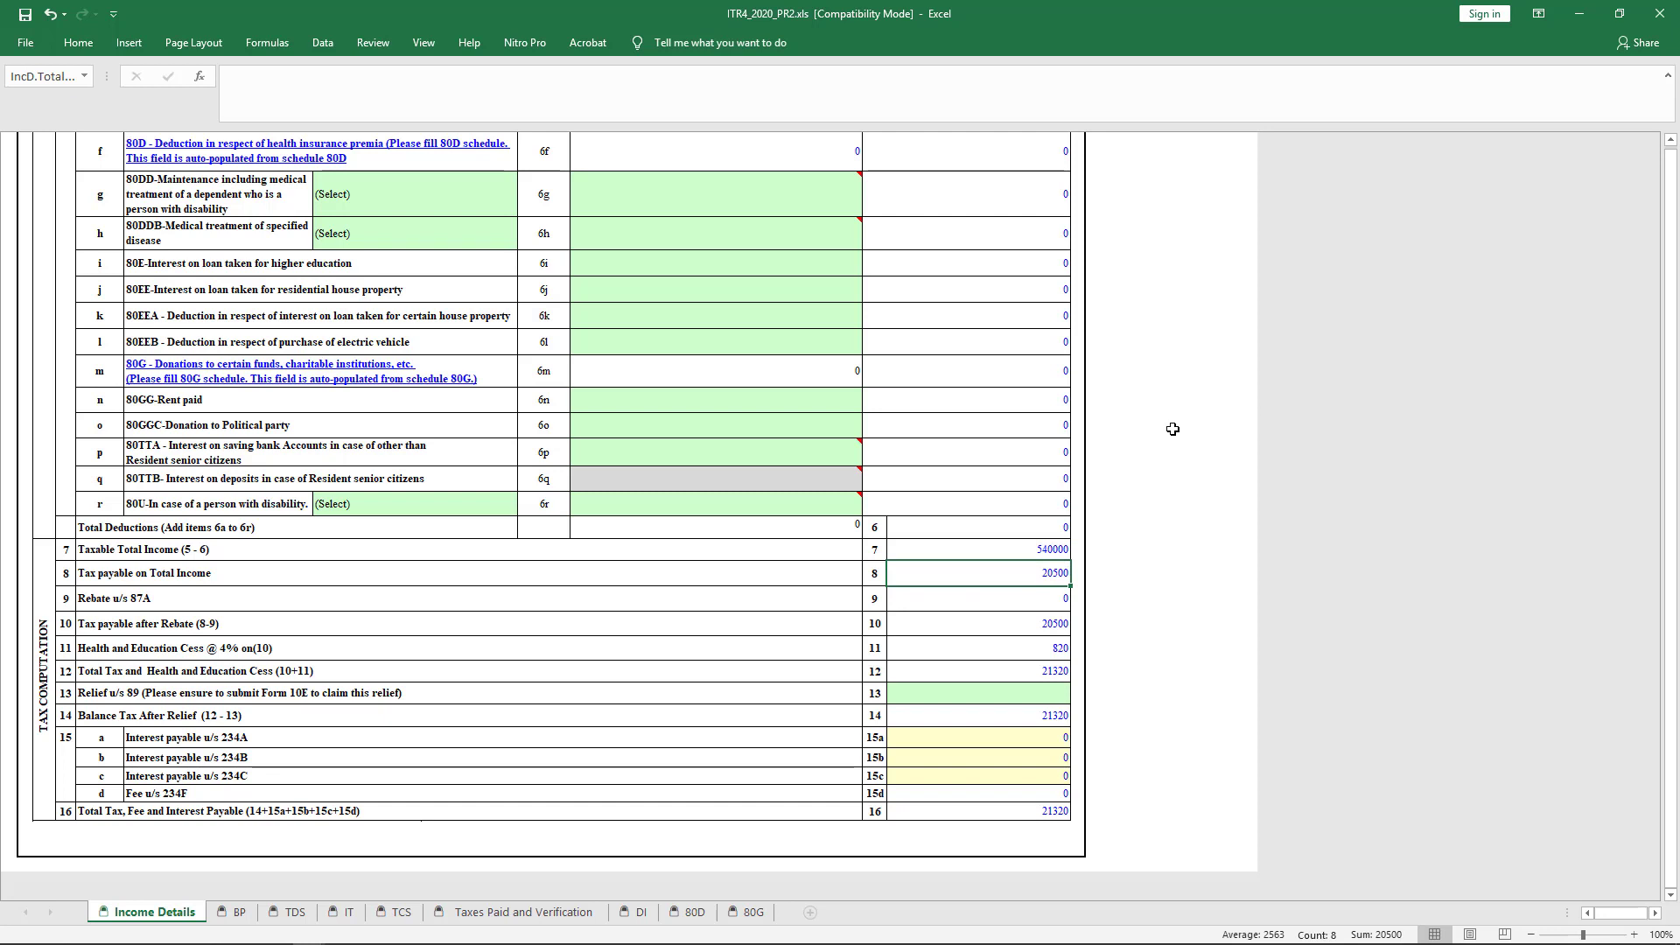
click(1038, 653)
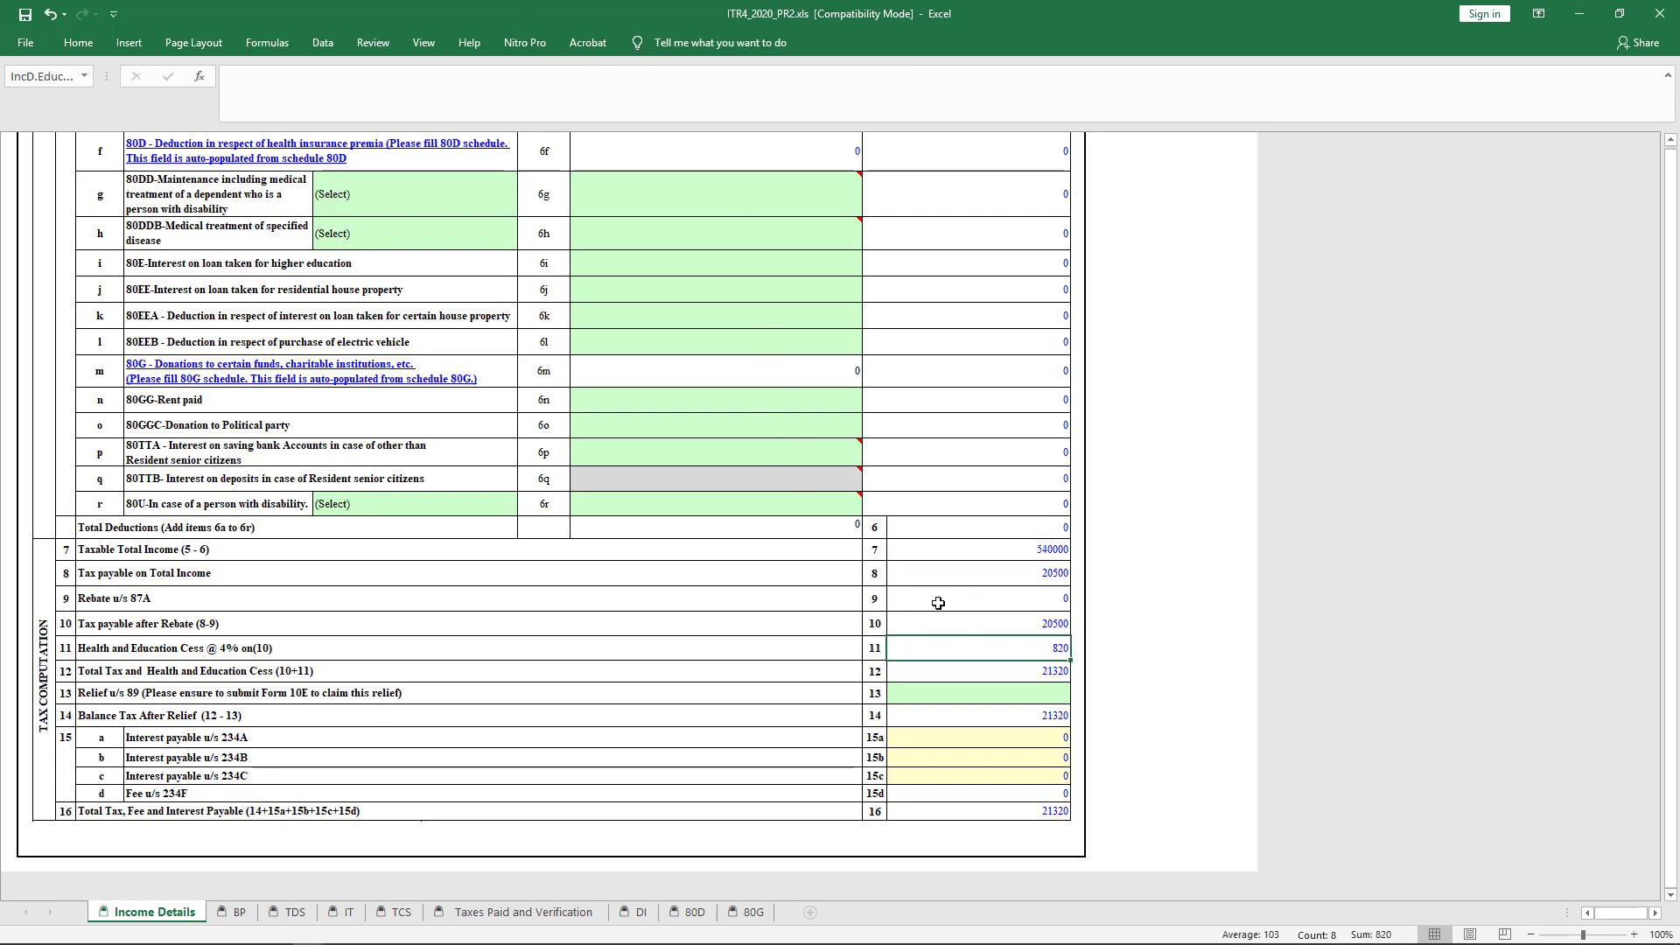
click(1015, 677)
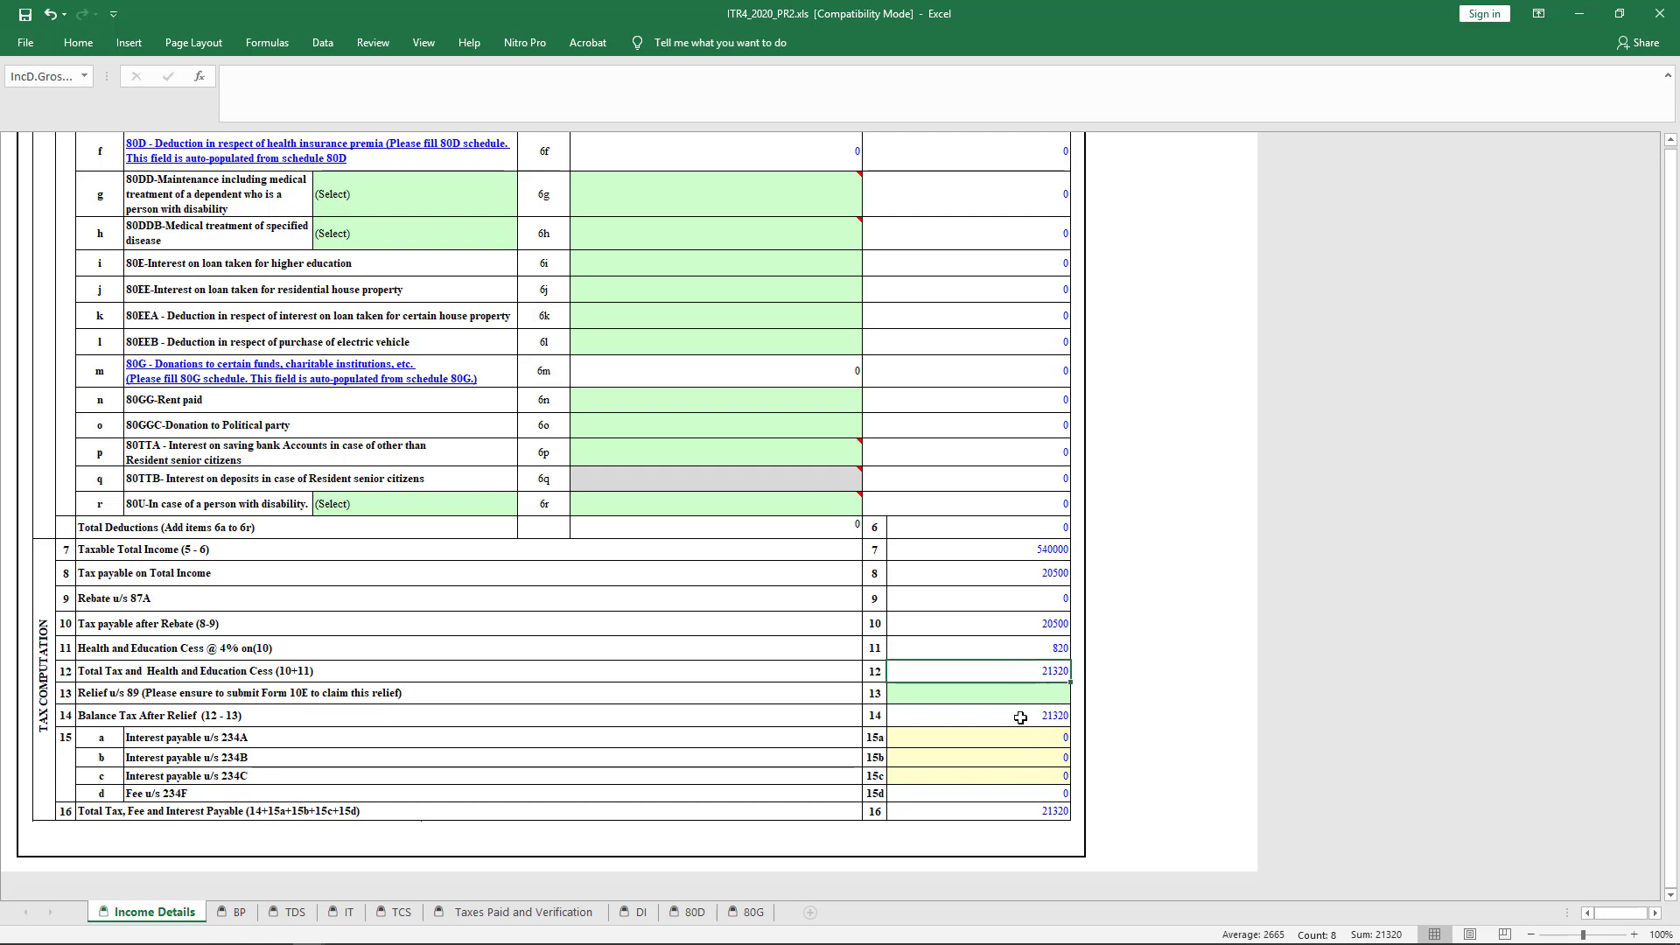
click(1006, 815)
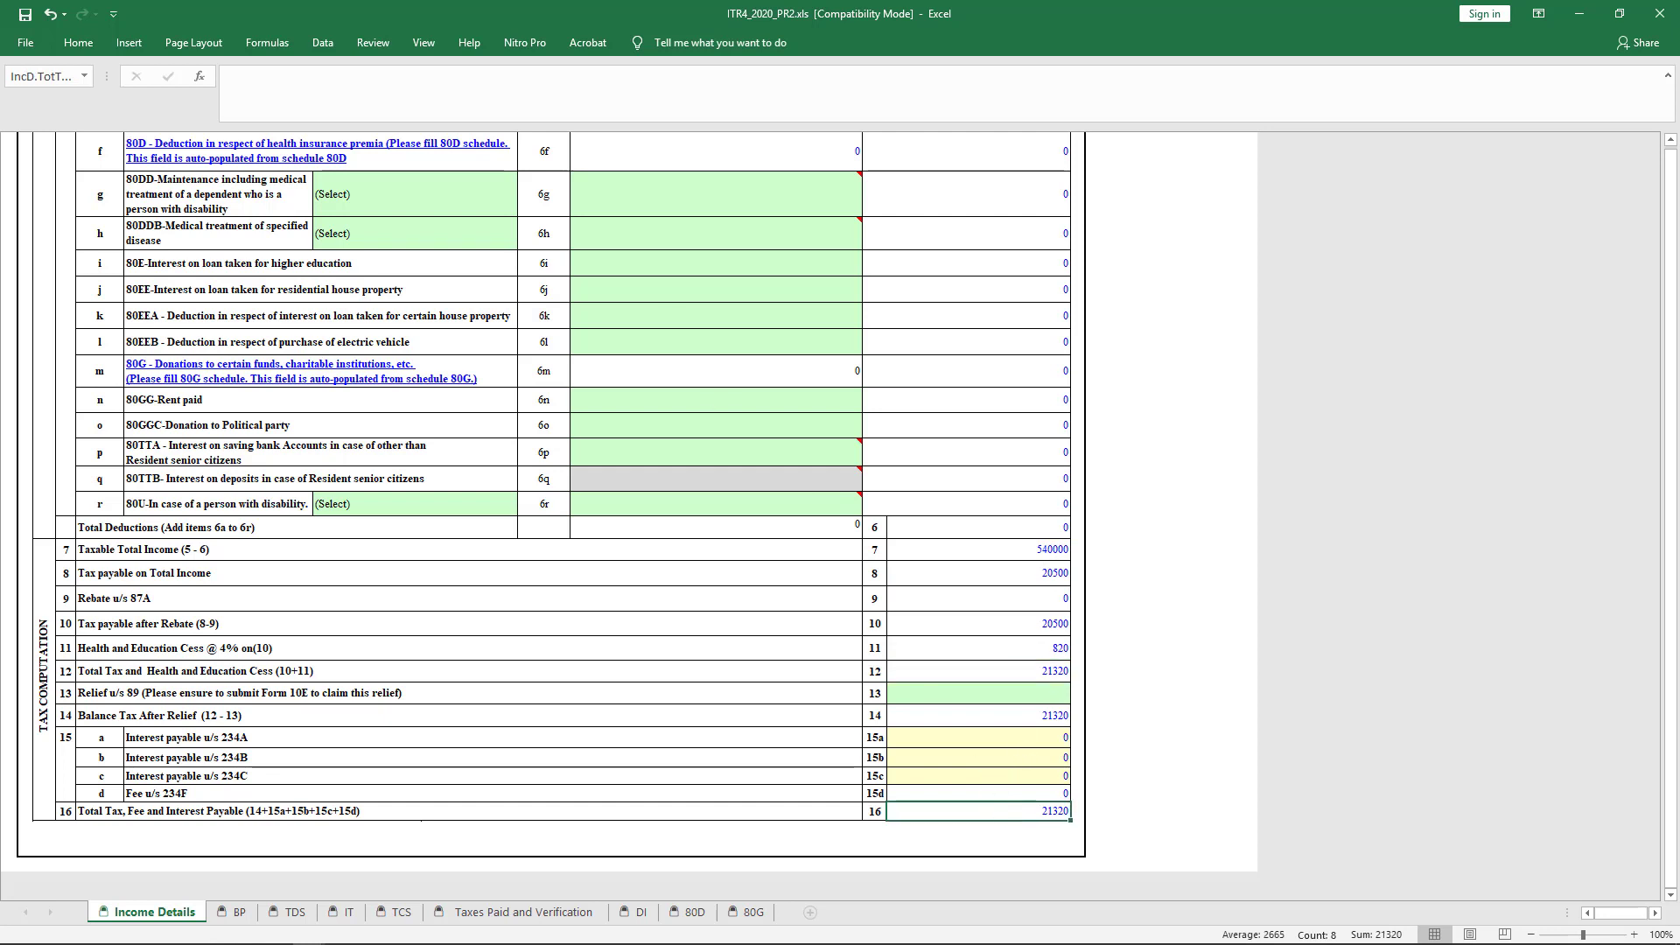
mouse_move(666, 480)
click(1015, 740)
drag(1020, 764, 1023, 774)
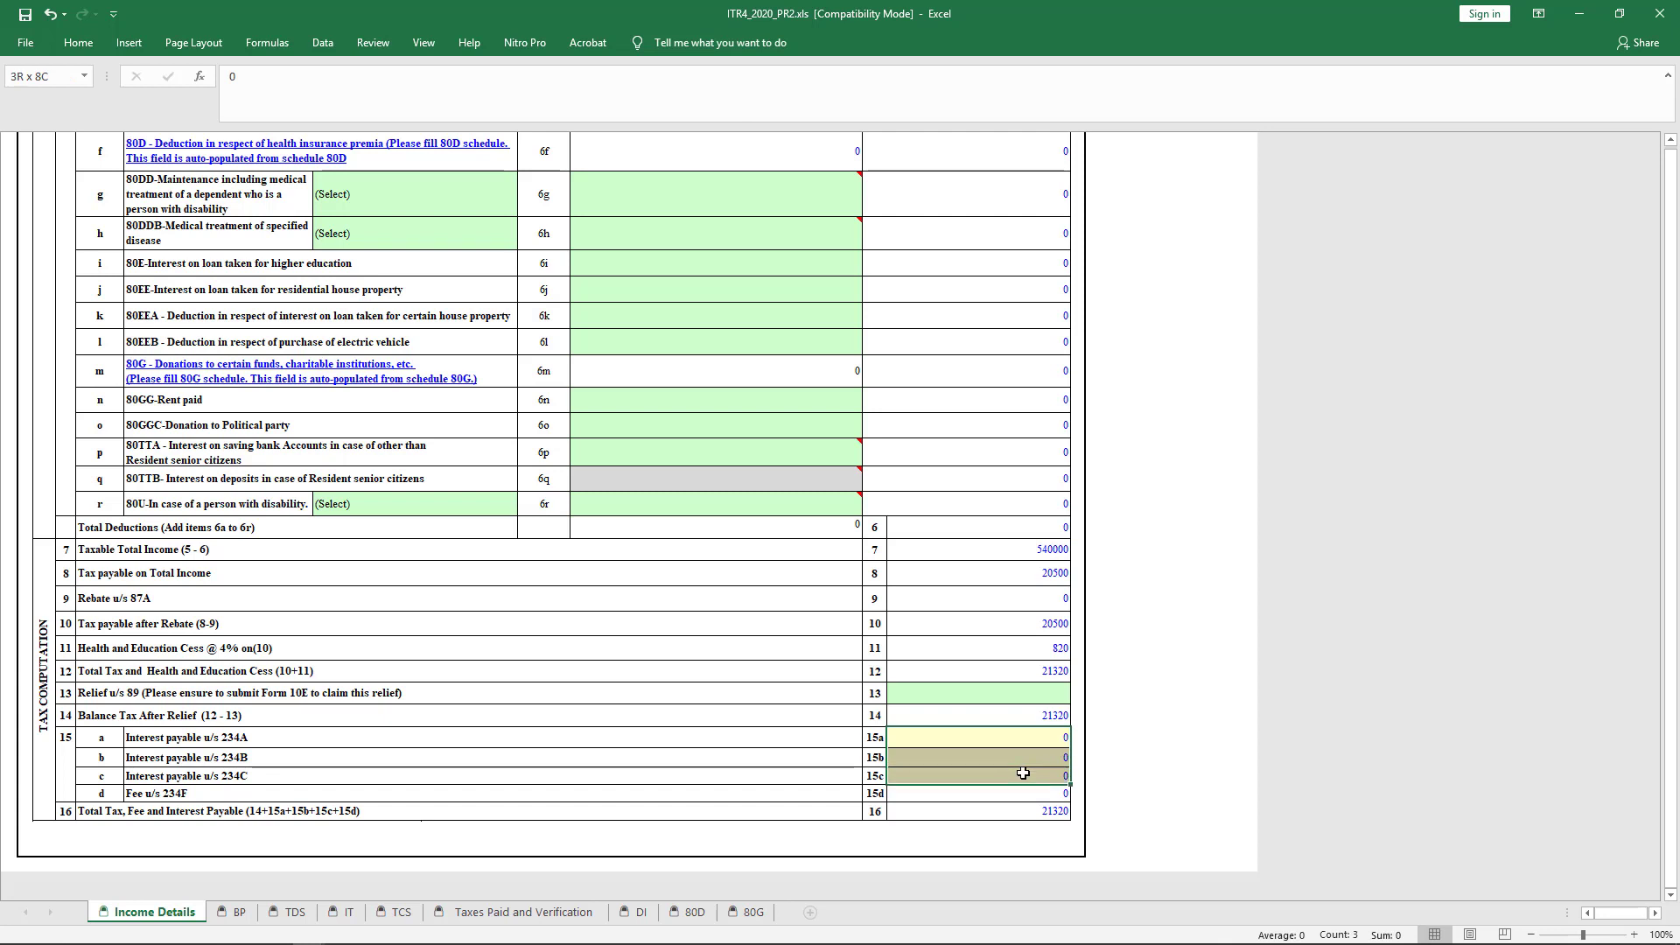
click(819, 743)
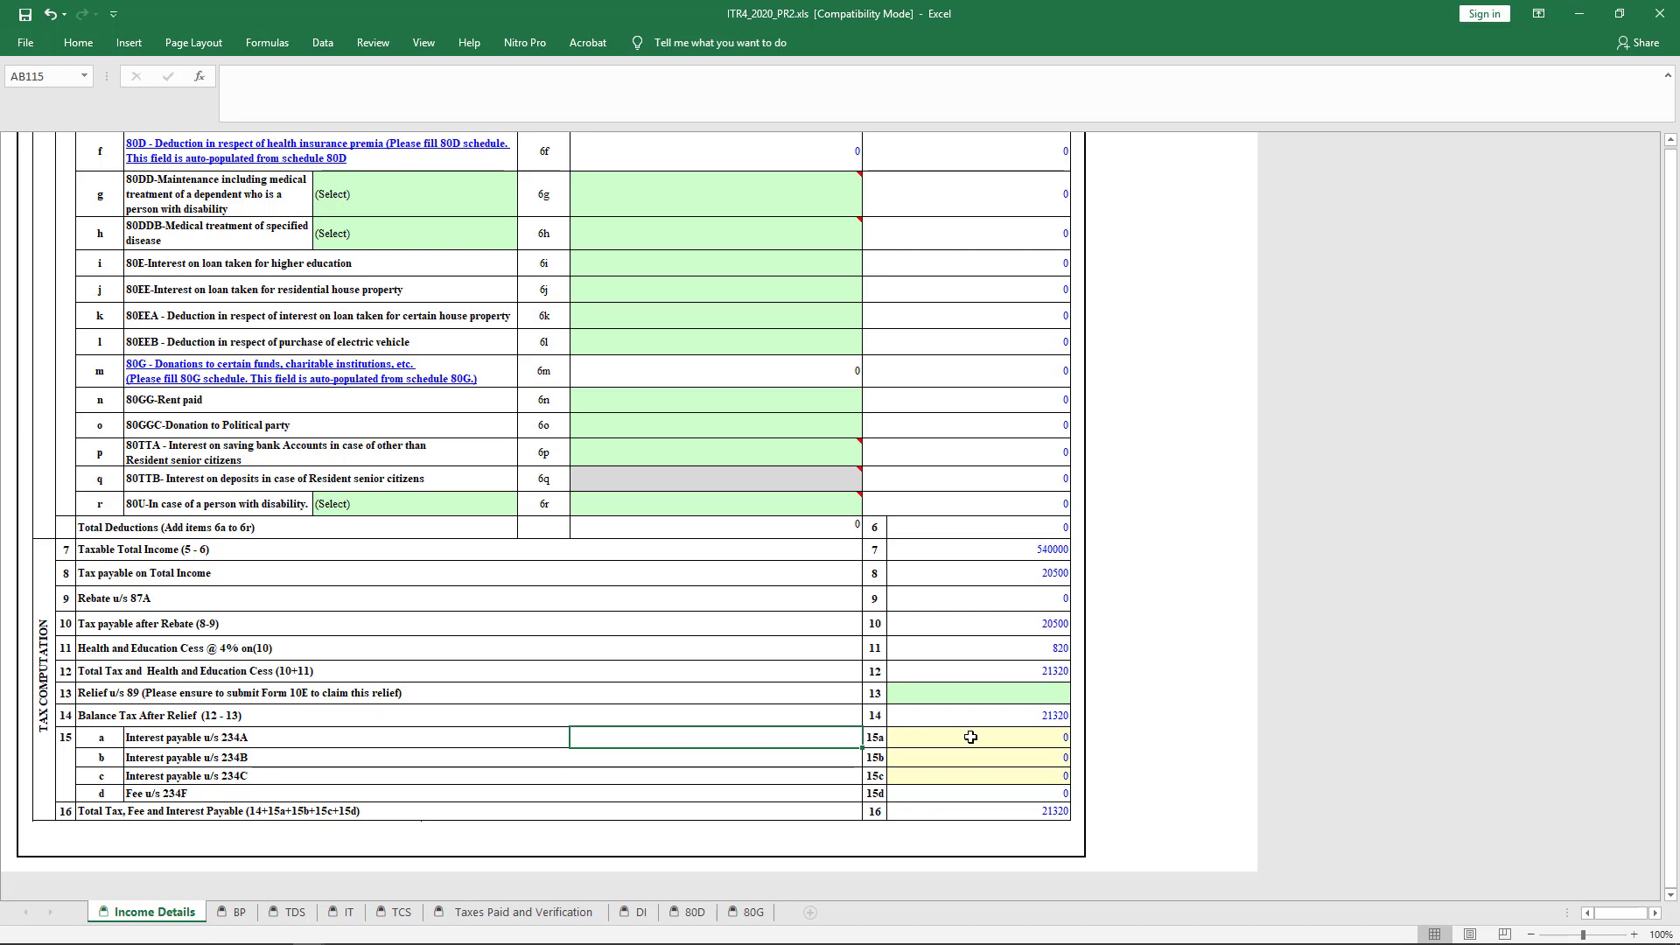
Step: Check the Amount Payable and Refund figures in items 25 and 26 of the Taxes Paid and Verification sheet
click(557, 913)
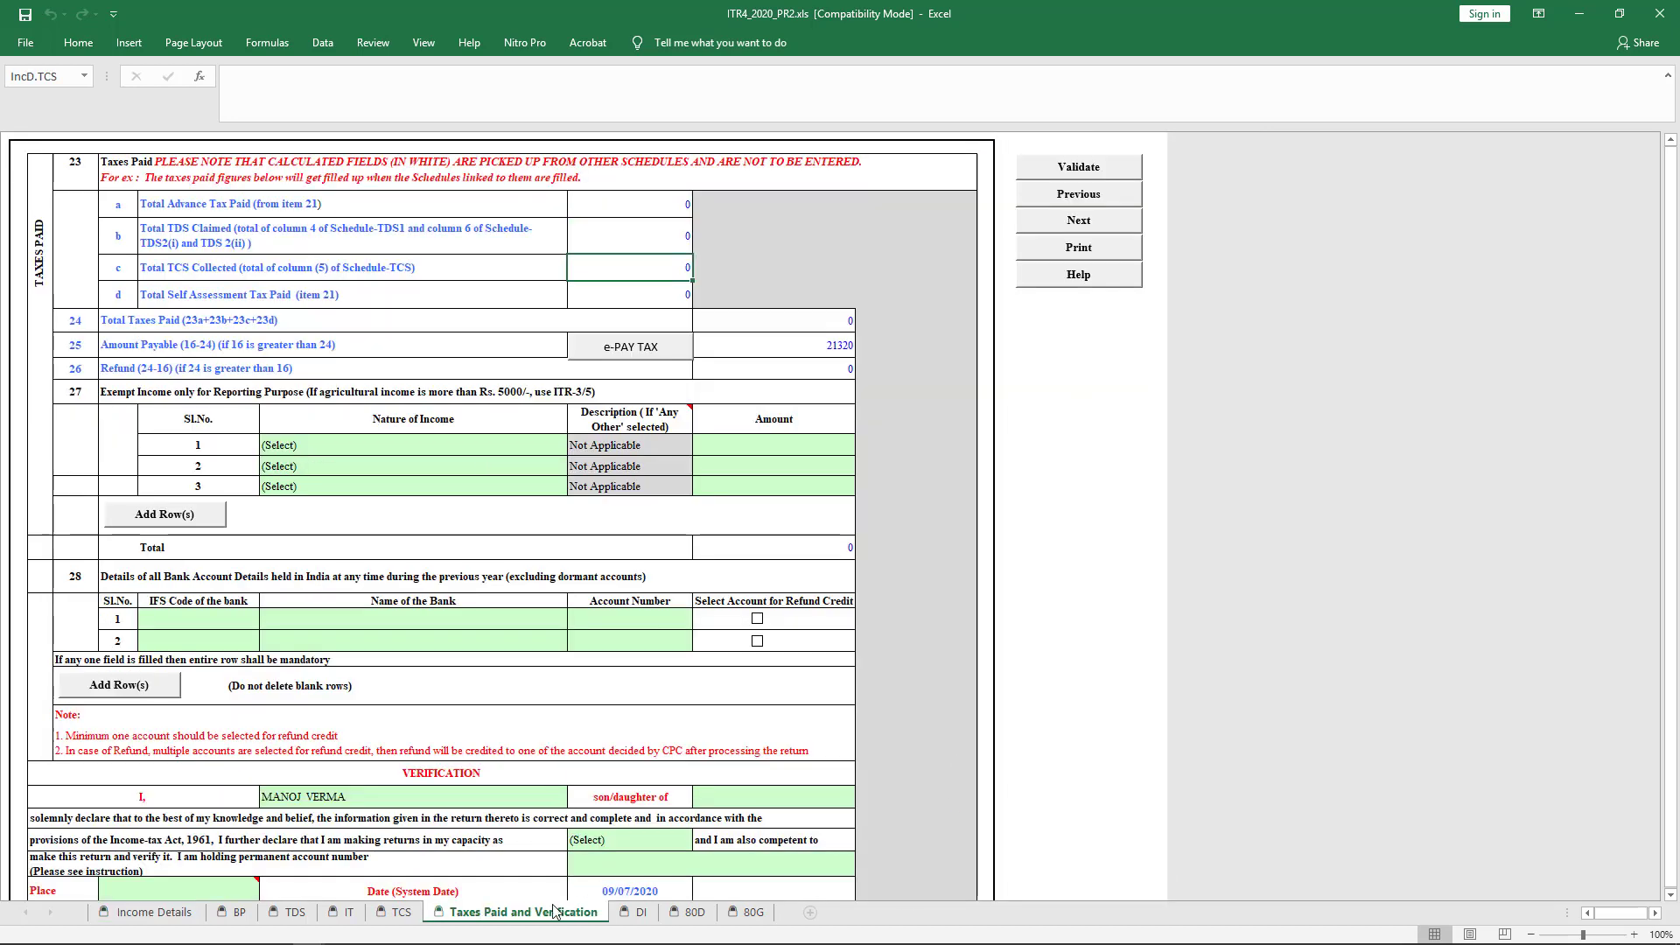
click(838, 348)
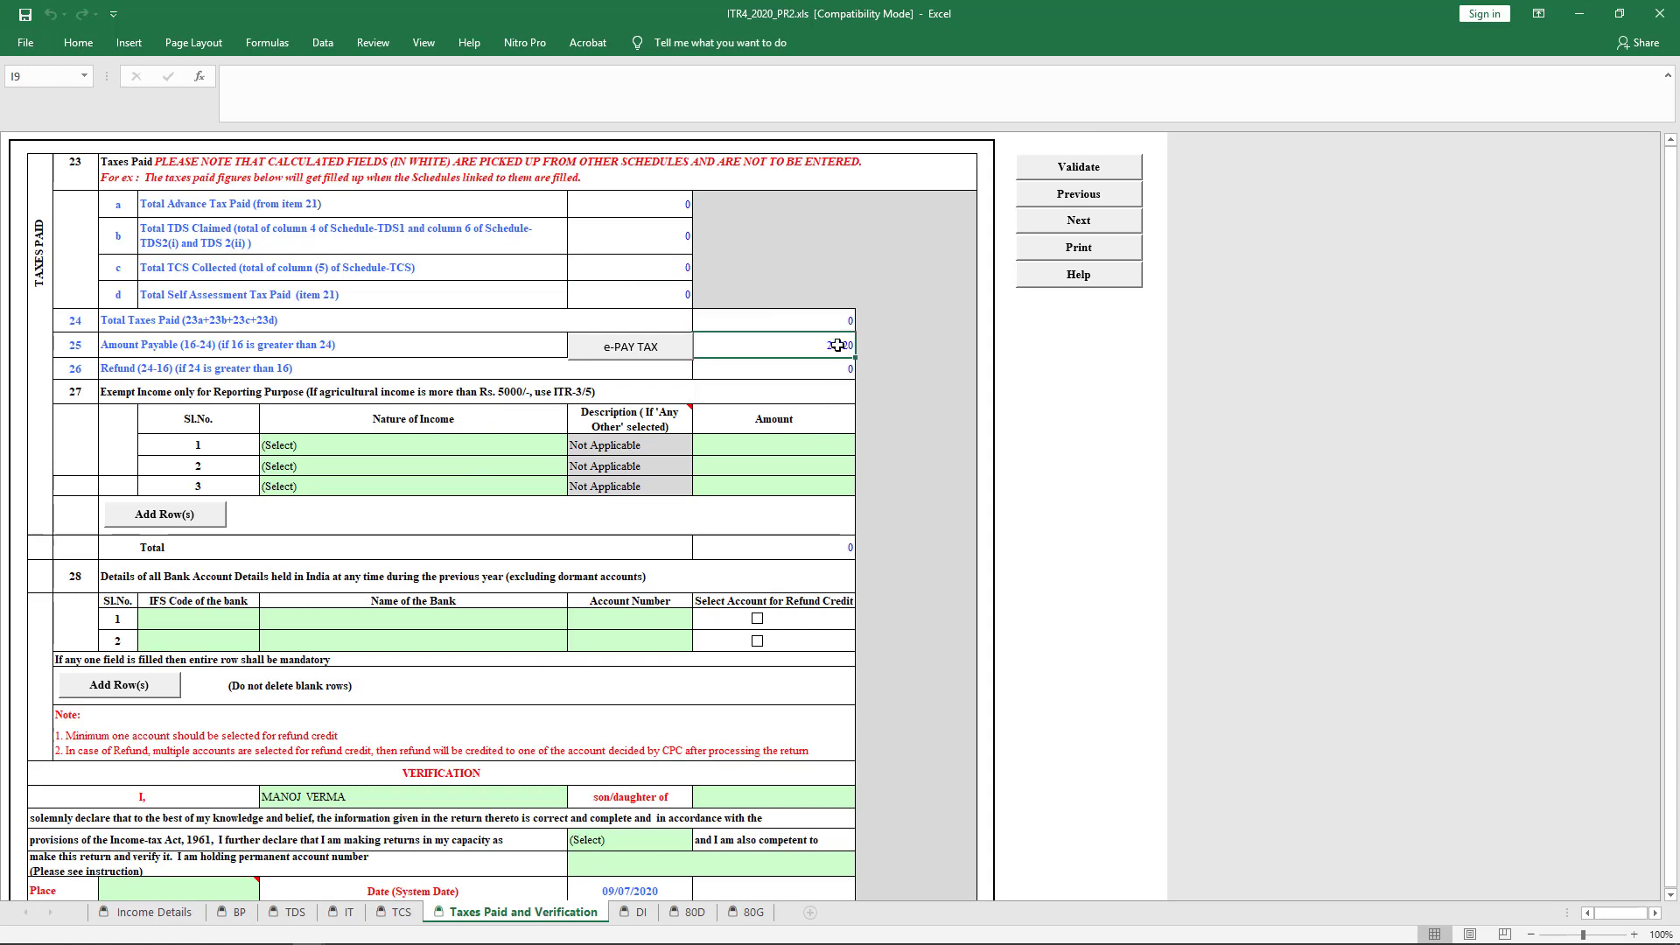
click(821, 370)
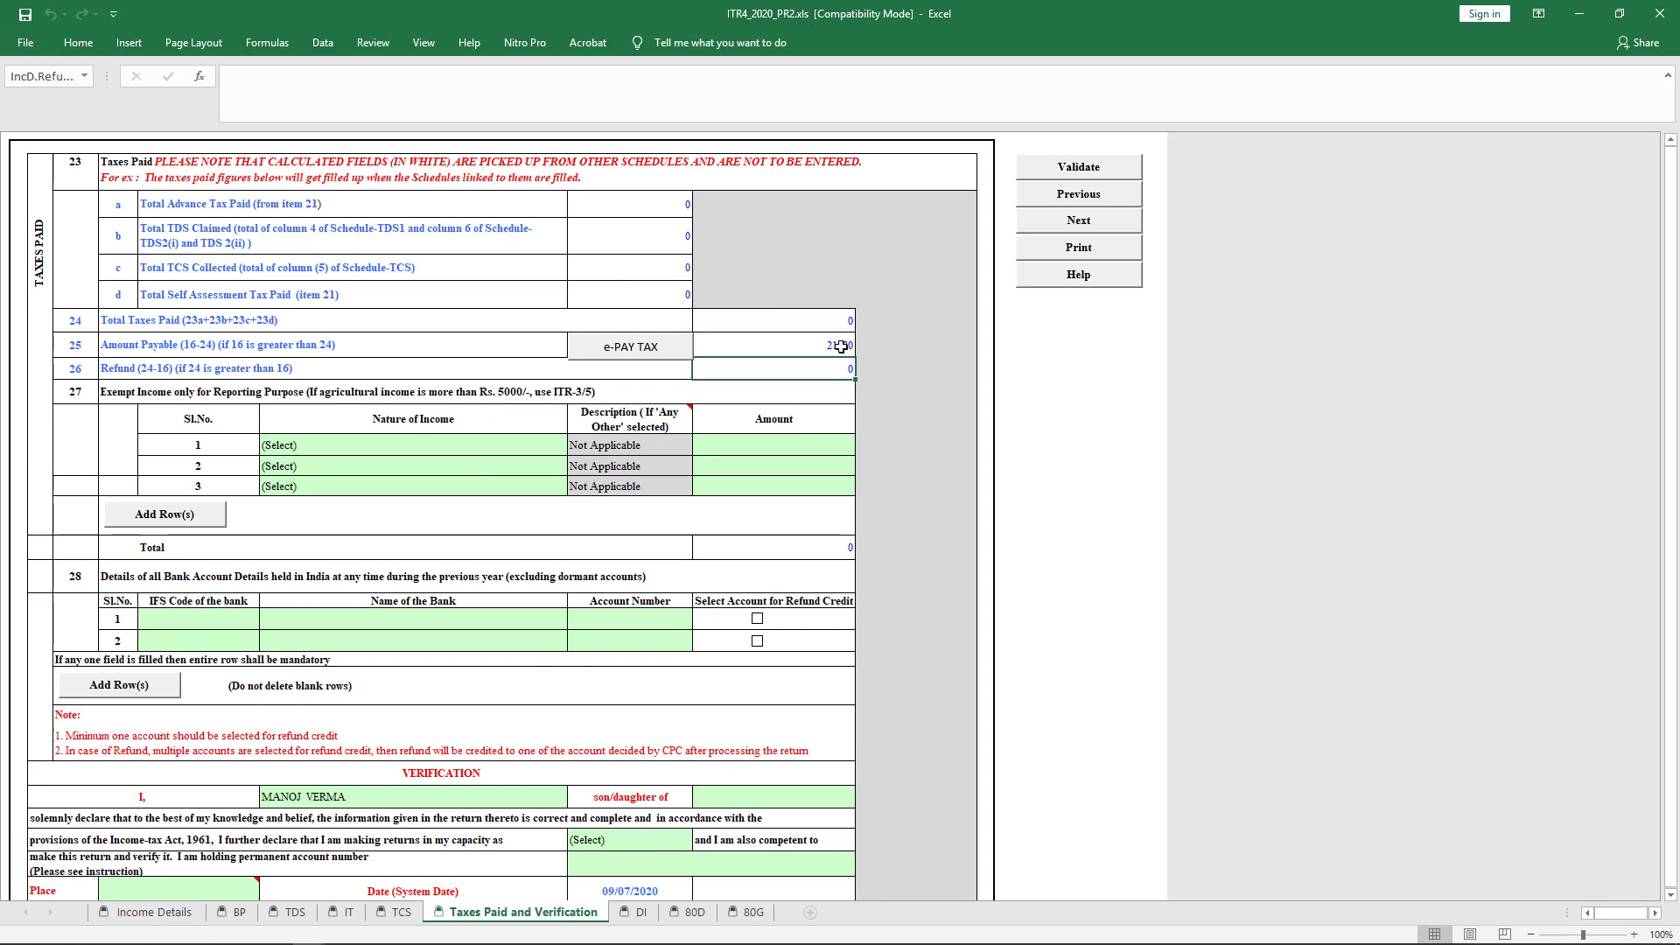
click(841, 345)
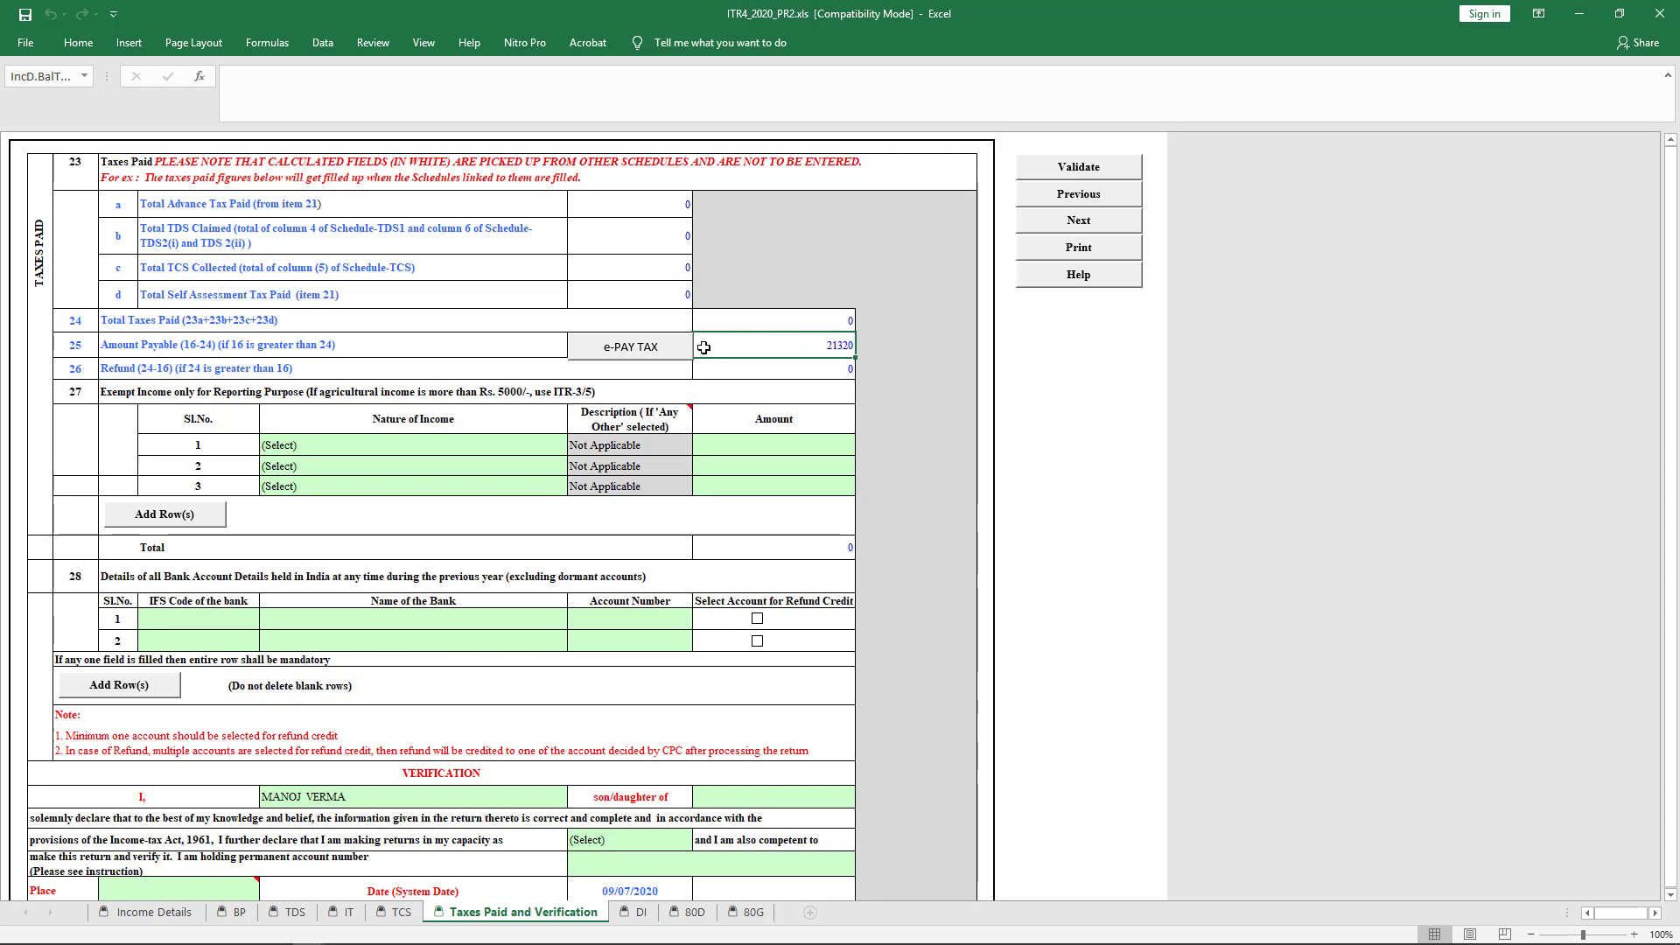
Step: Open the e-Payment of Taxes website from the Amount Payable row, acknowledge the alert, and view the challan options in a maximized window
click(651, 354)
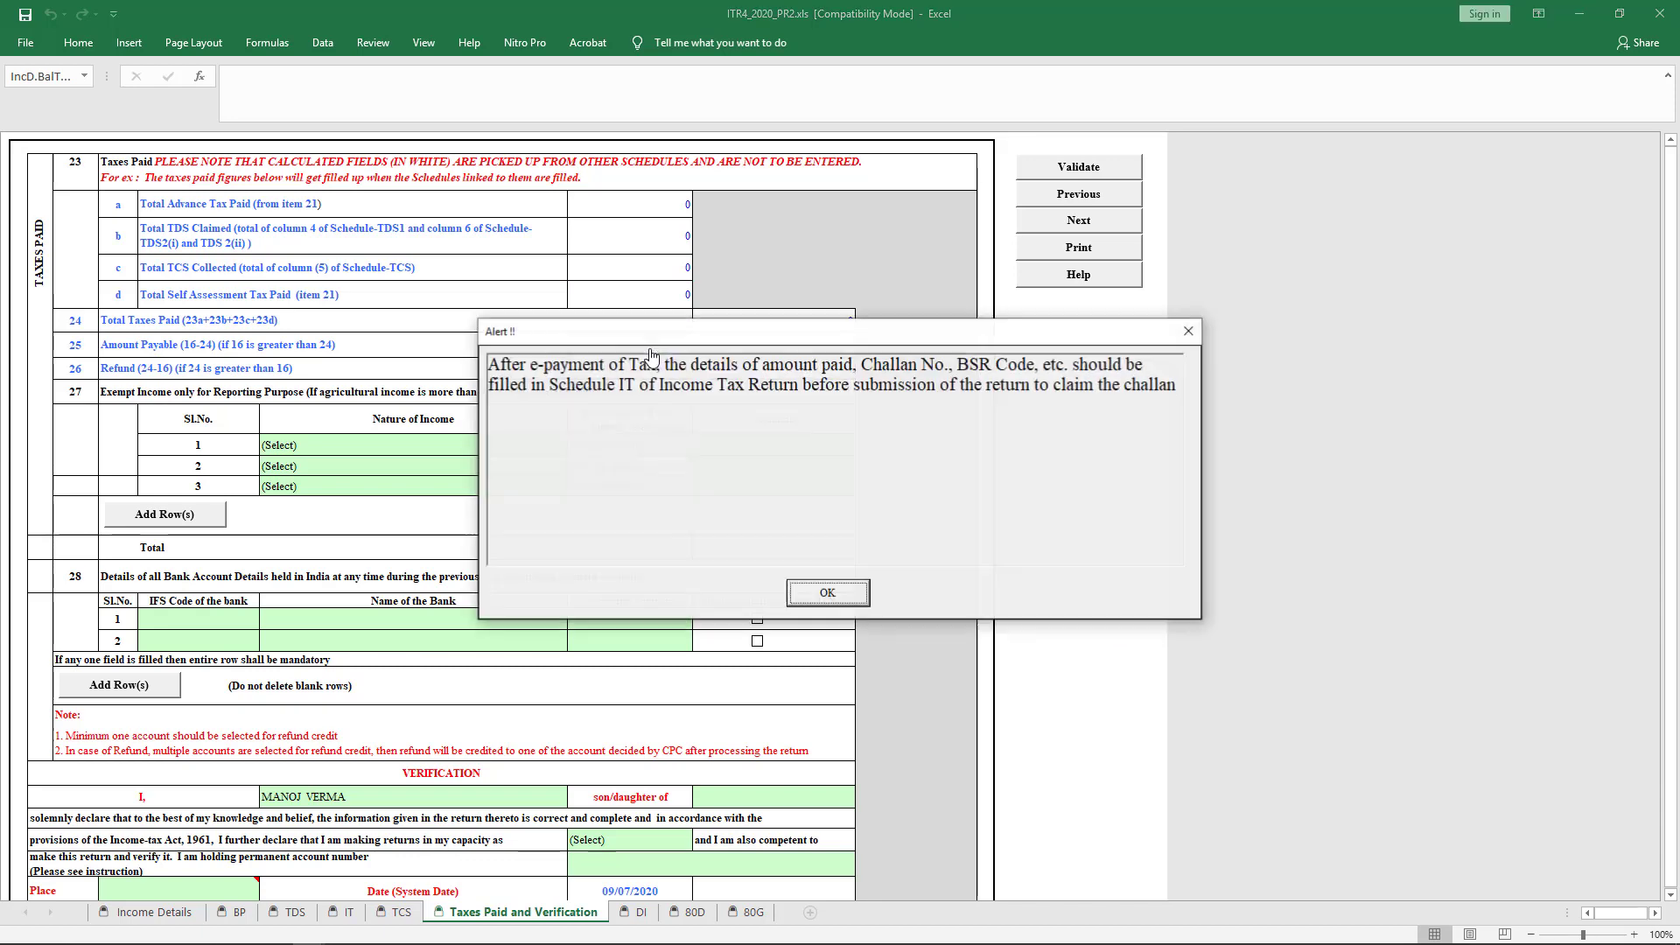
click(827, 595)
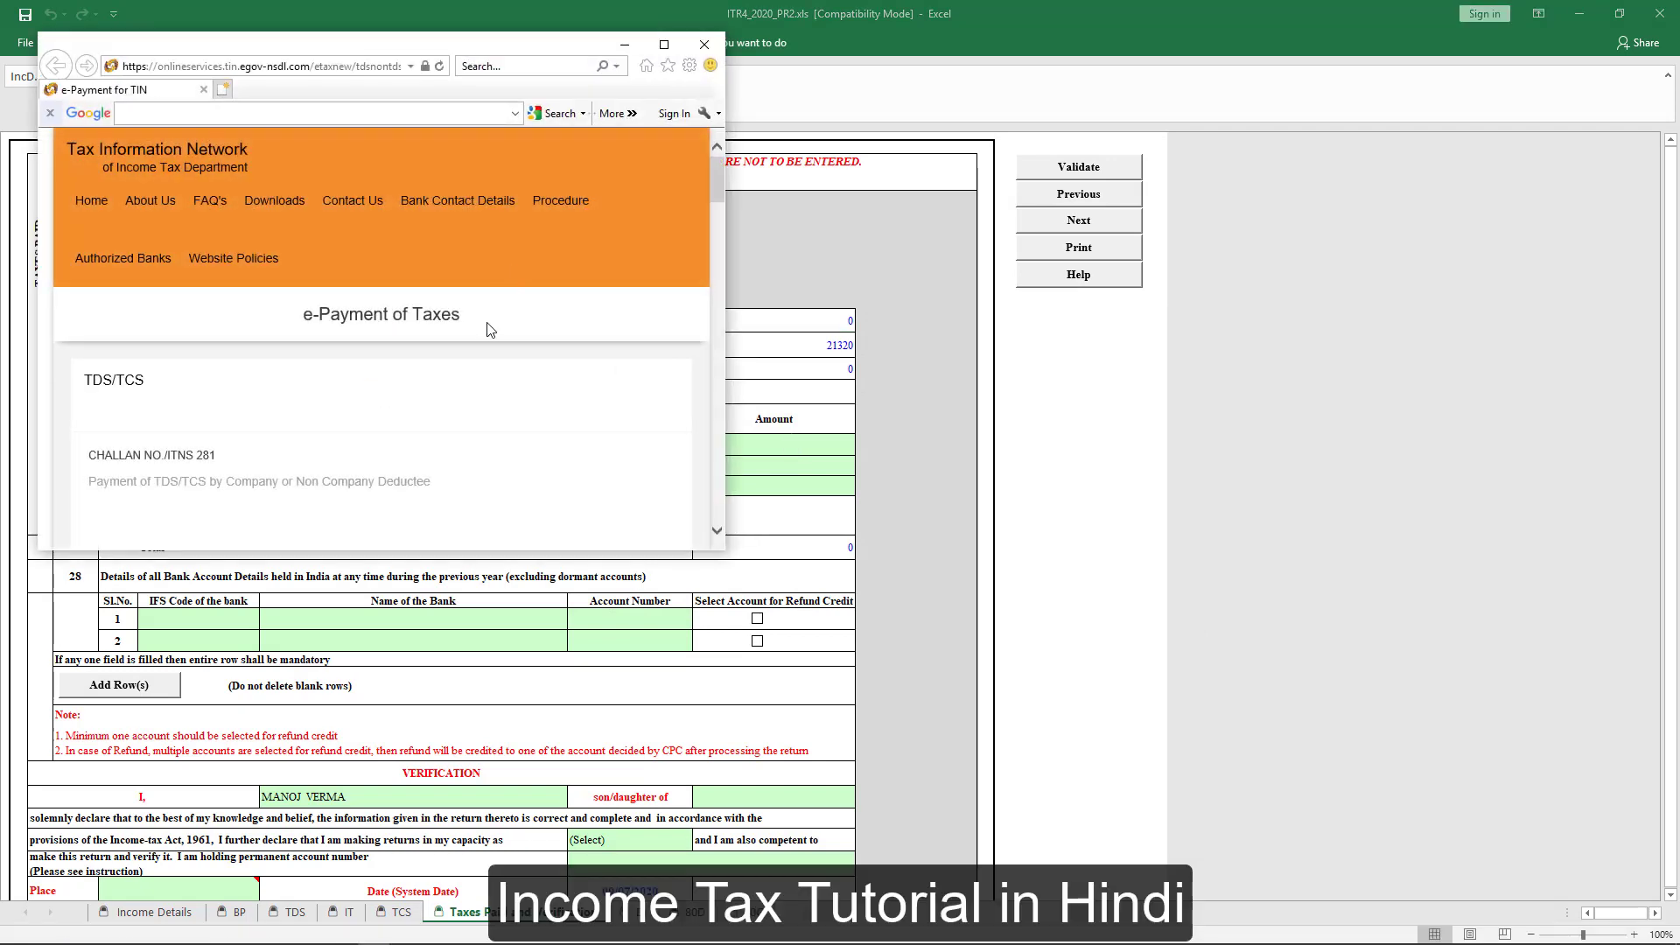
scroll(487, 333, down, 3)
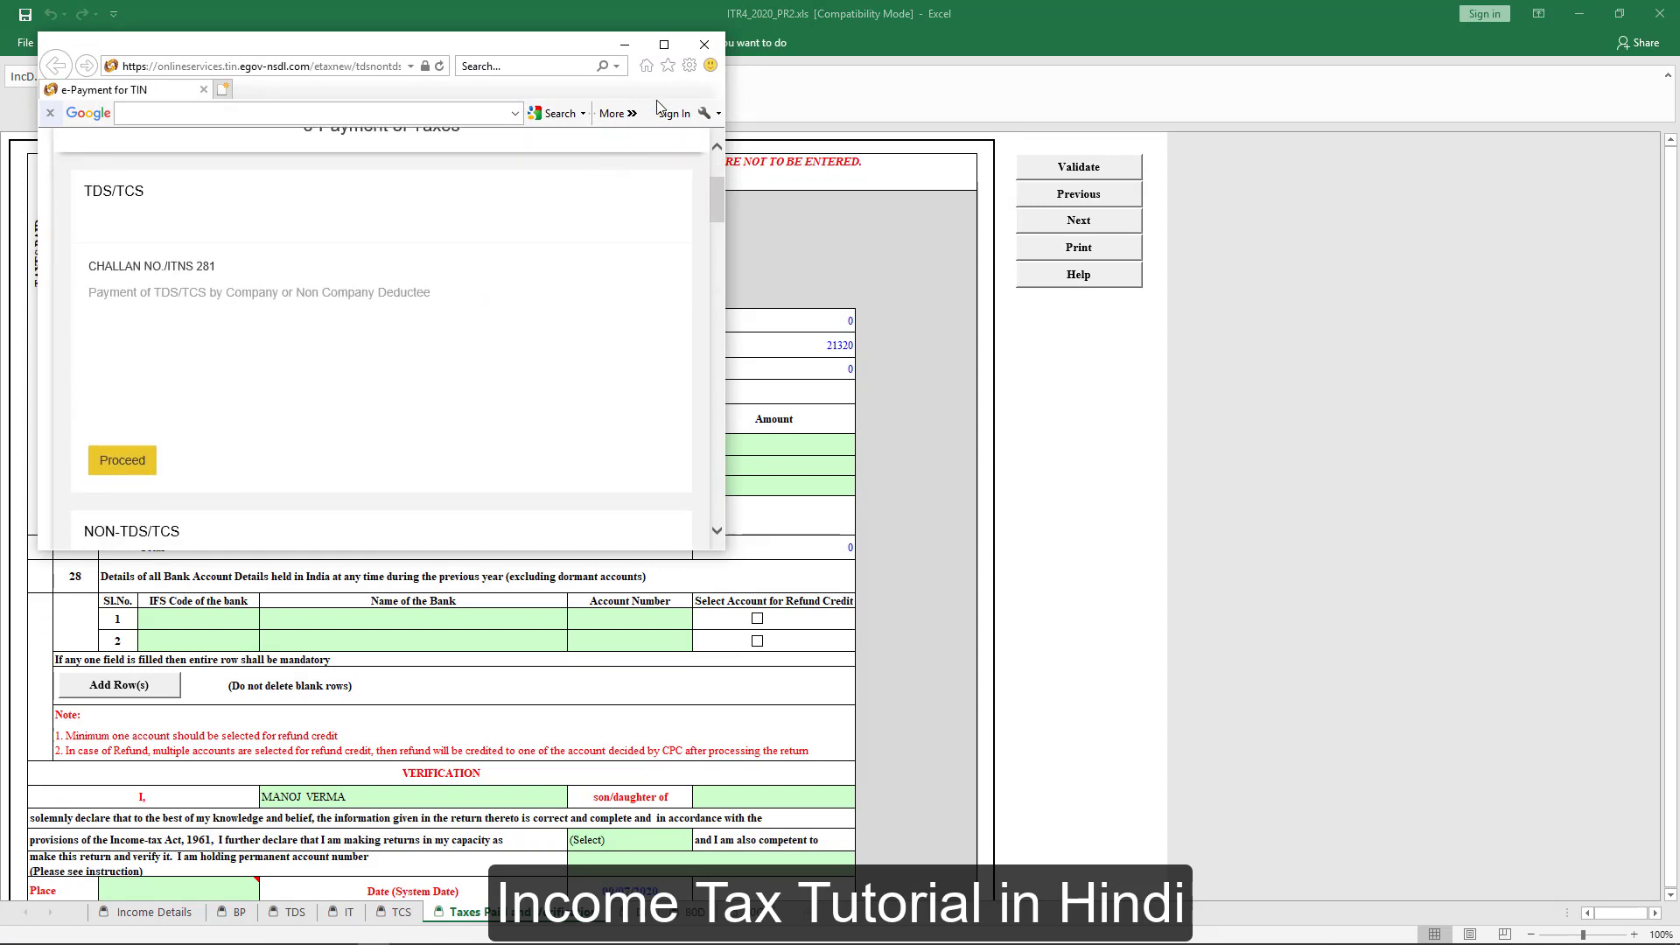
click(663, 45)
scroll(517, 307, up, 3)
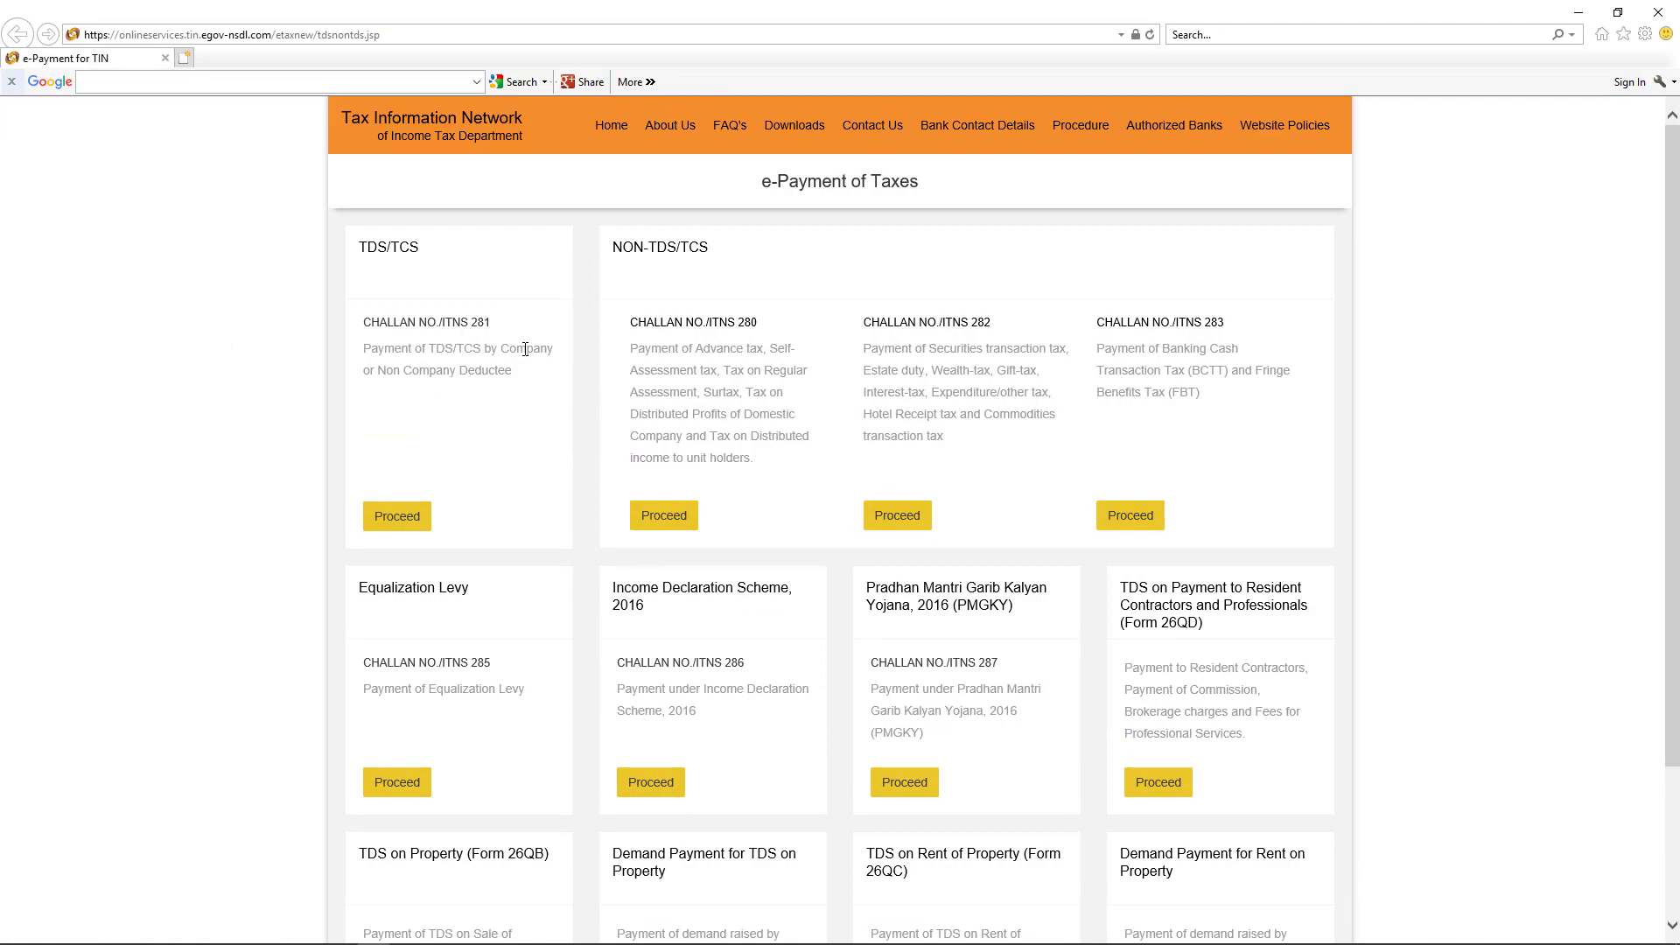
Step: Switch to the proprietorship assignment workbook and compare the 2018-2019 and 2019-2020 tax computations on sheet Q1
key(alt+Tab)
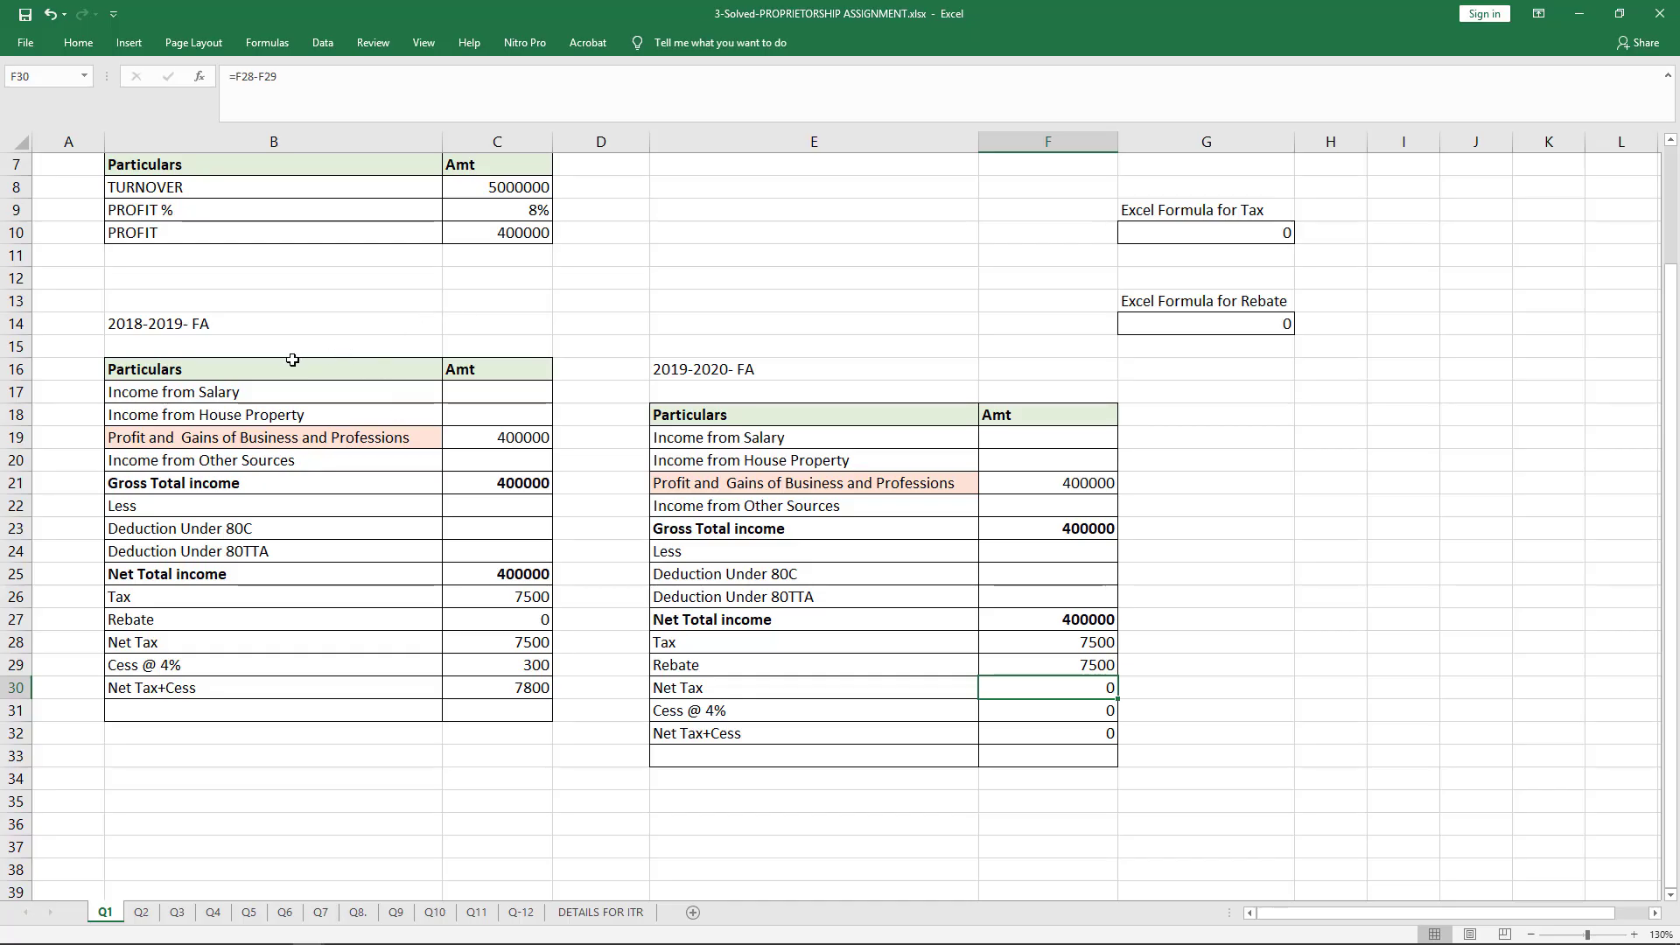
click(222, 323)
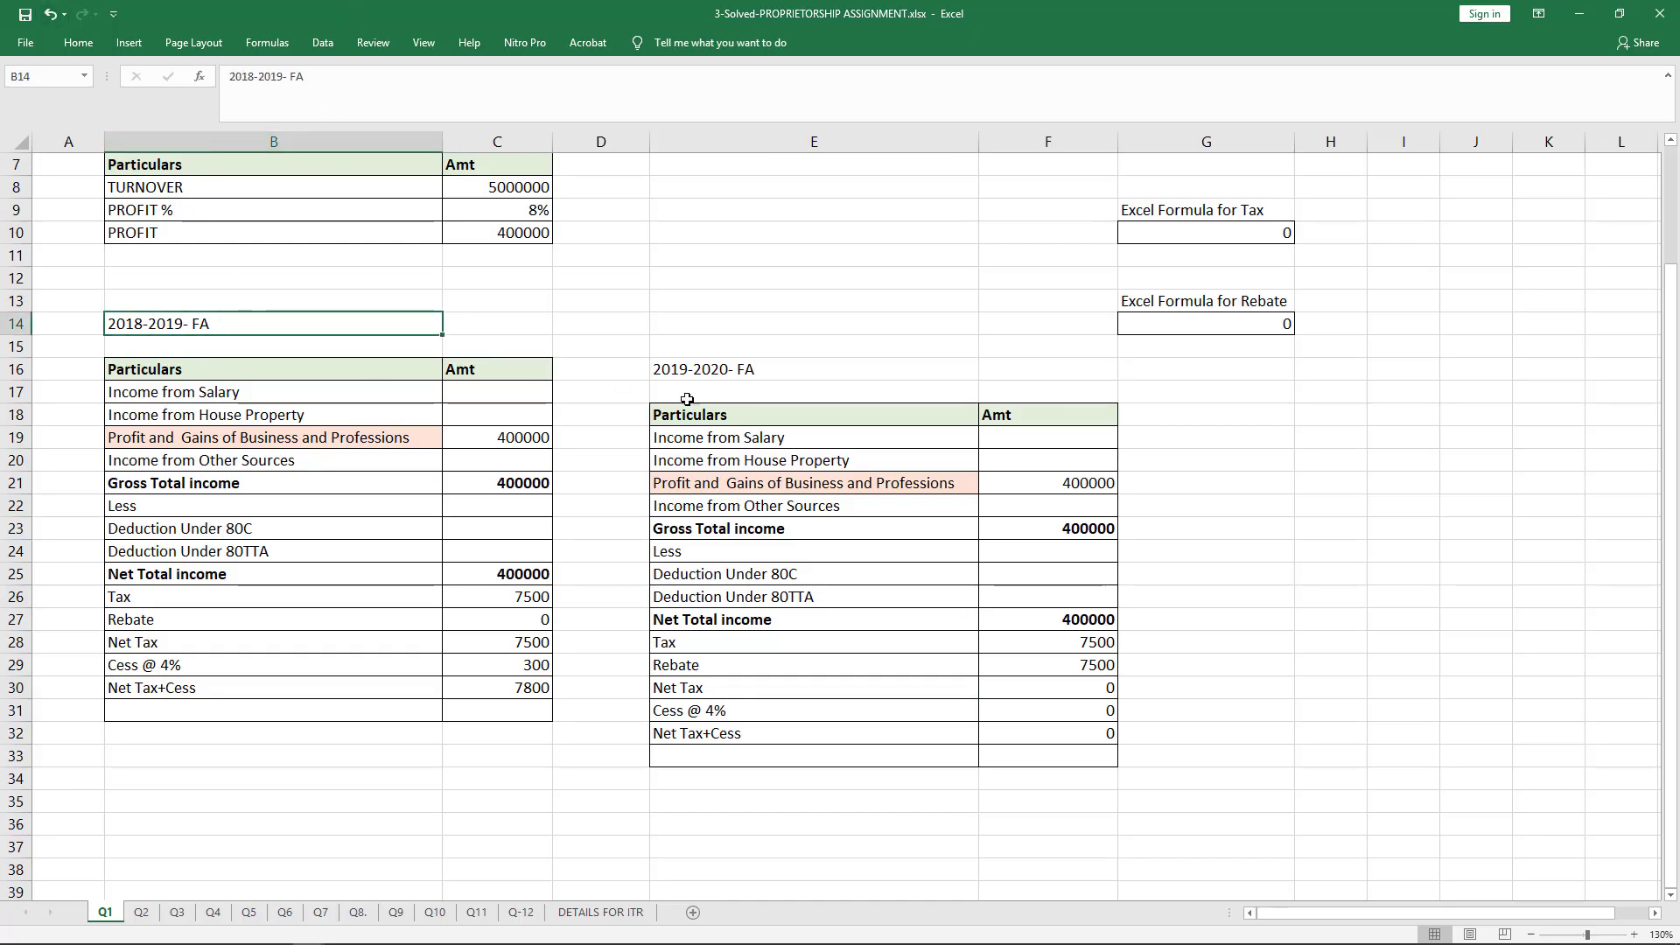
click(862, 370)
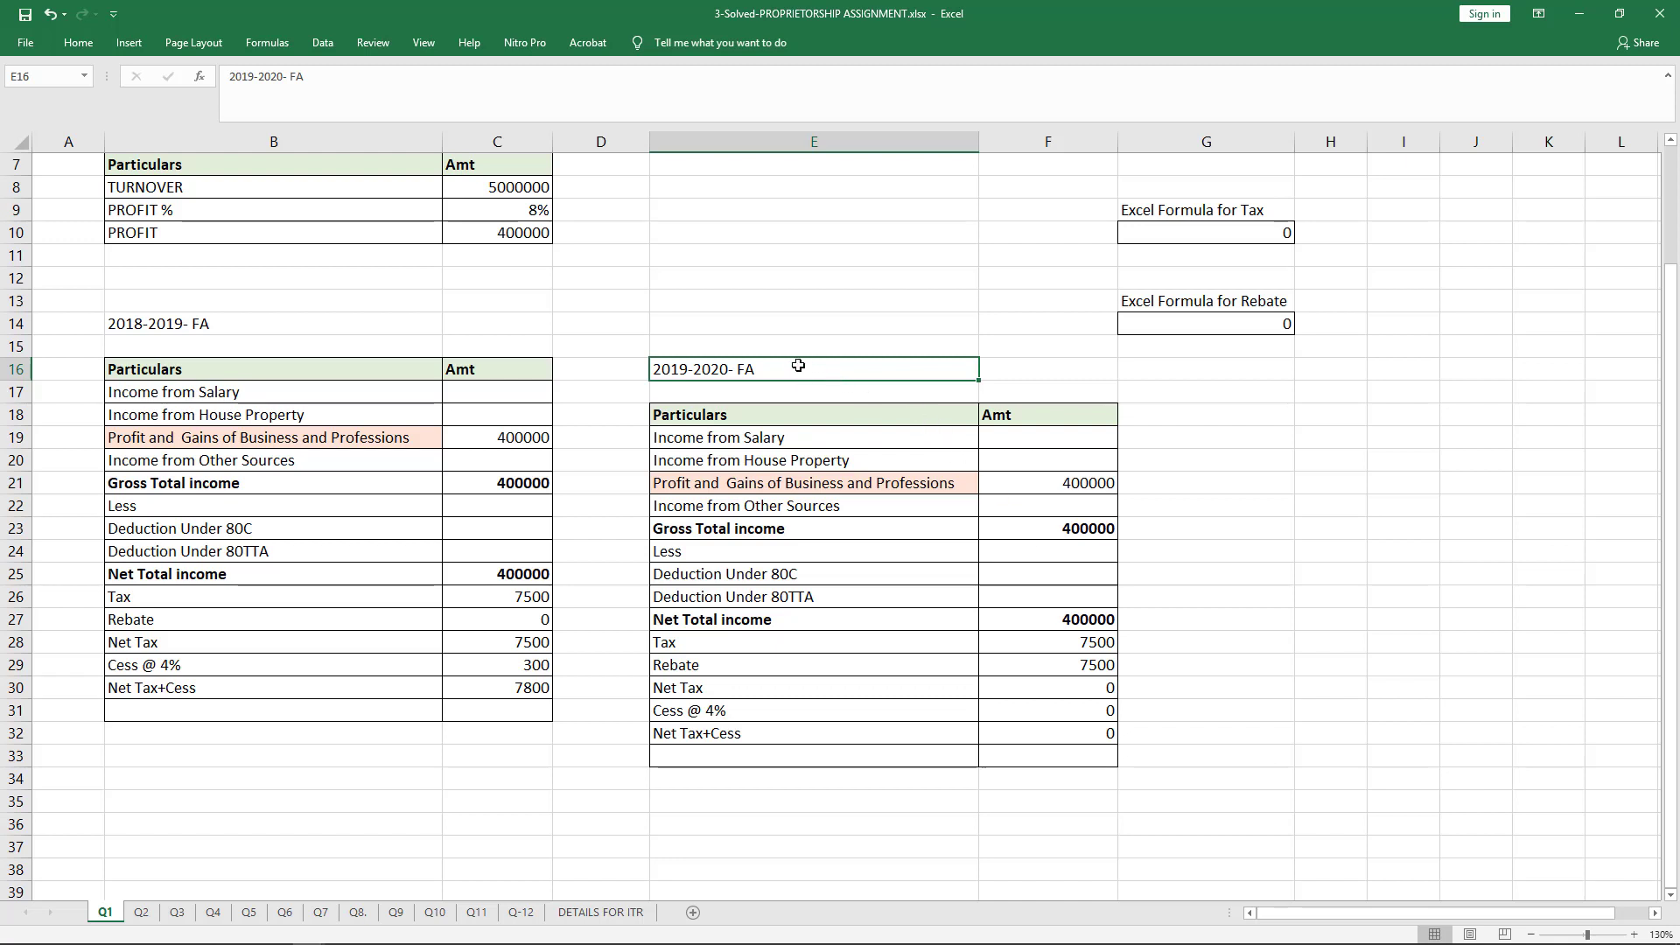
drag(799, 365, 1129, 777)
click(747, 710)
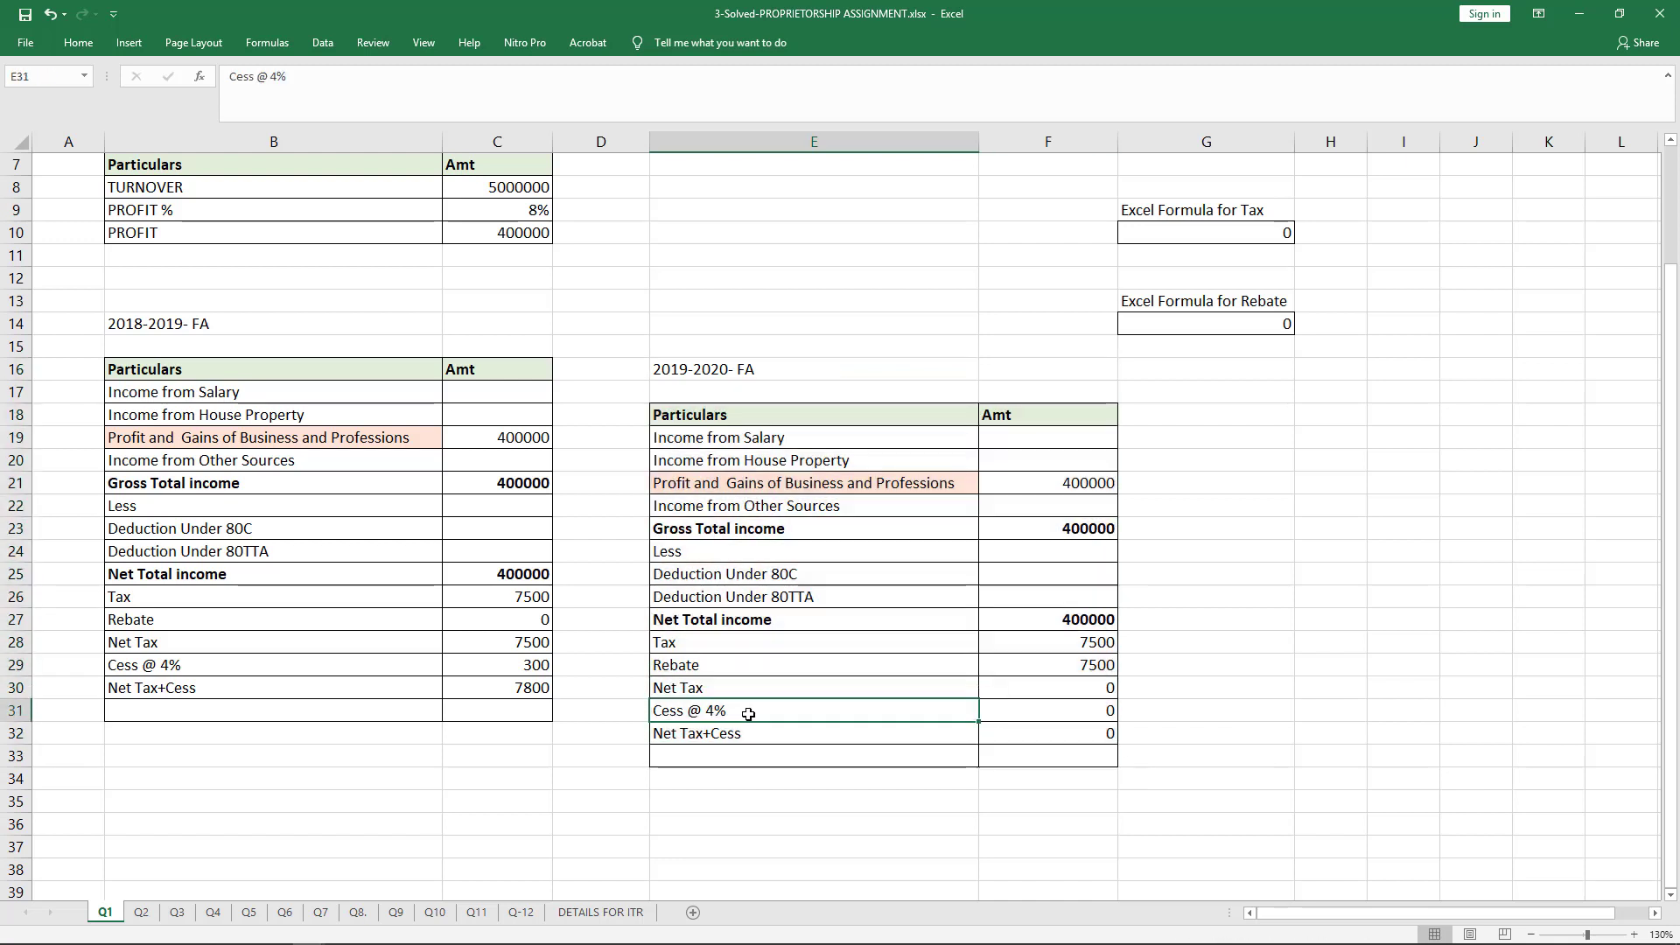
click(1044, 727)
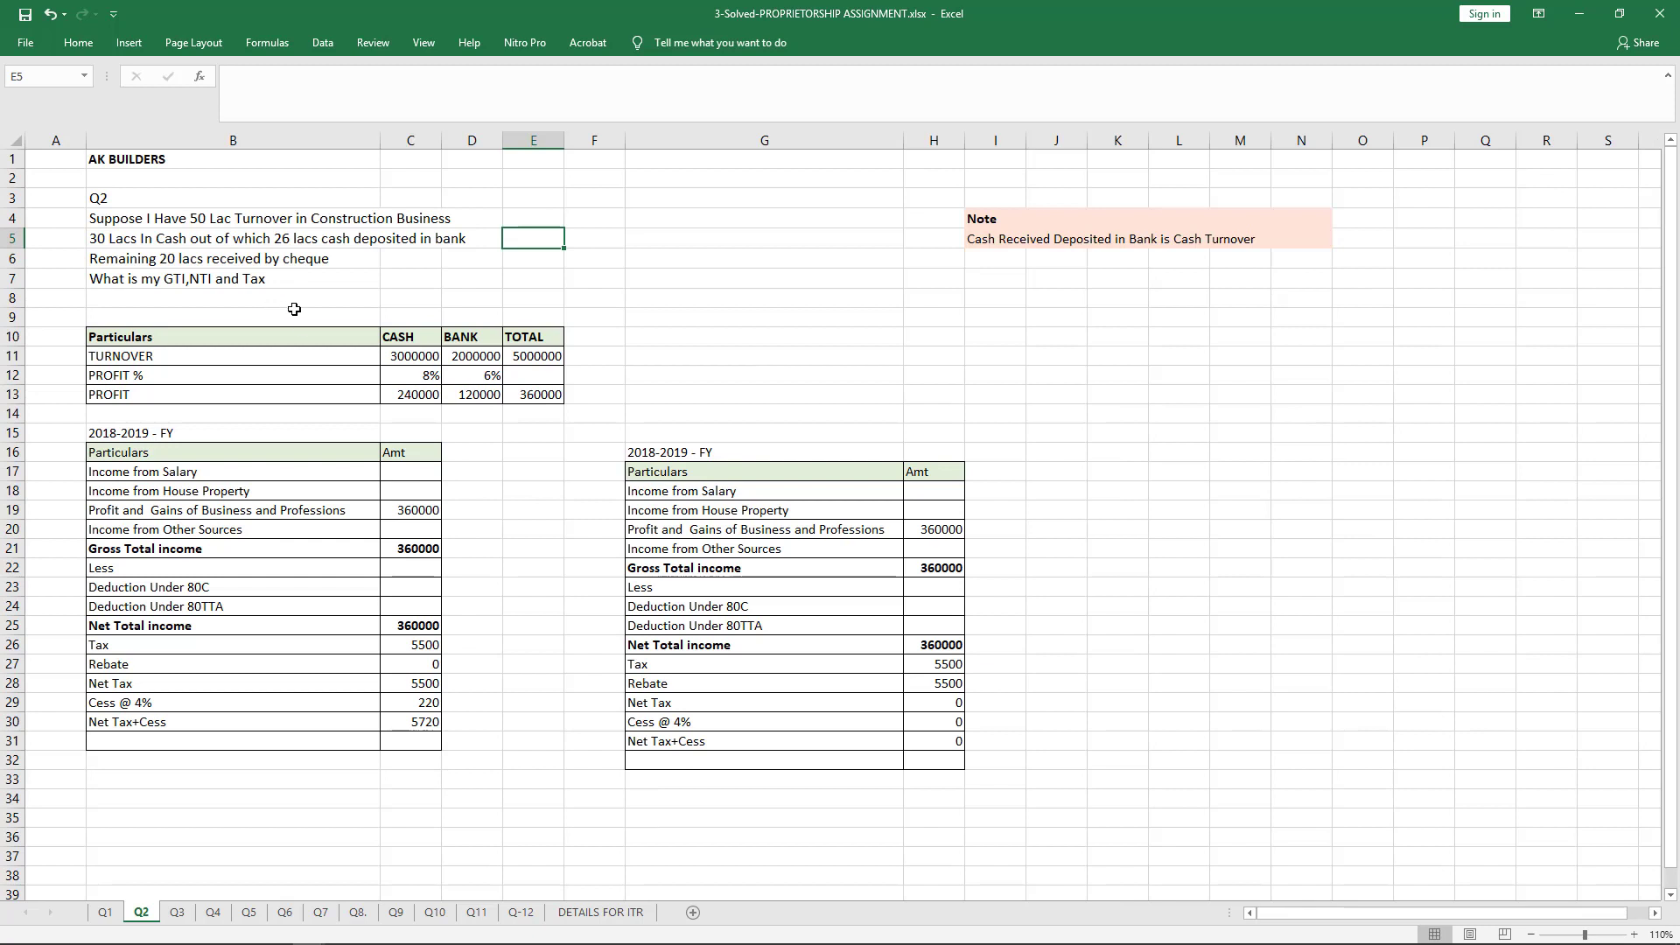
Step: Inspect the cash turnover, Net Total income and Net Tax+Cess for 2018-2019 on sheet Q2
click(399, 354)
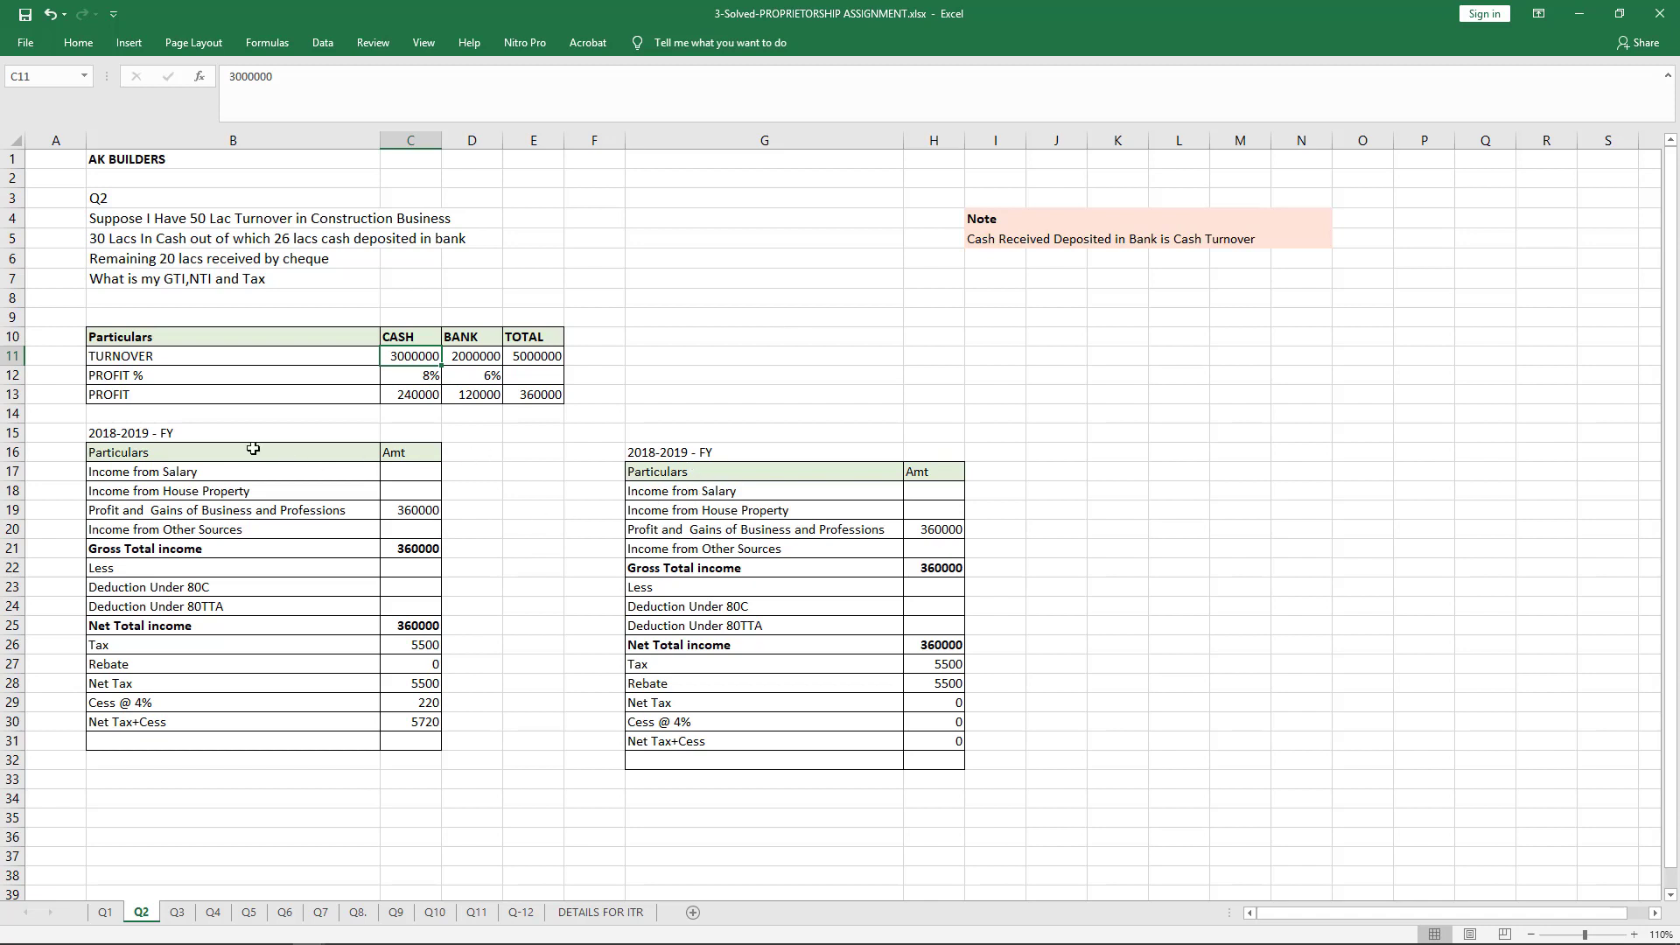
click(218, 435)
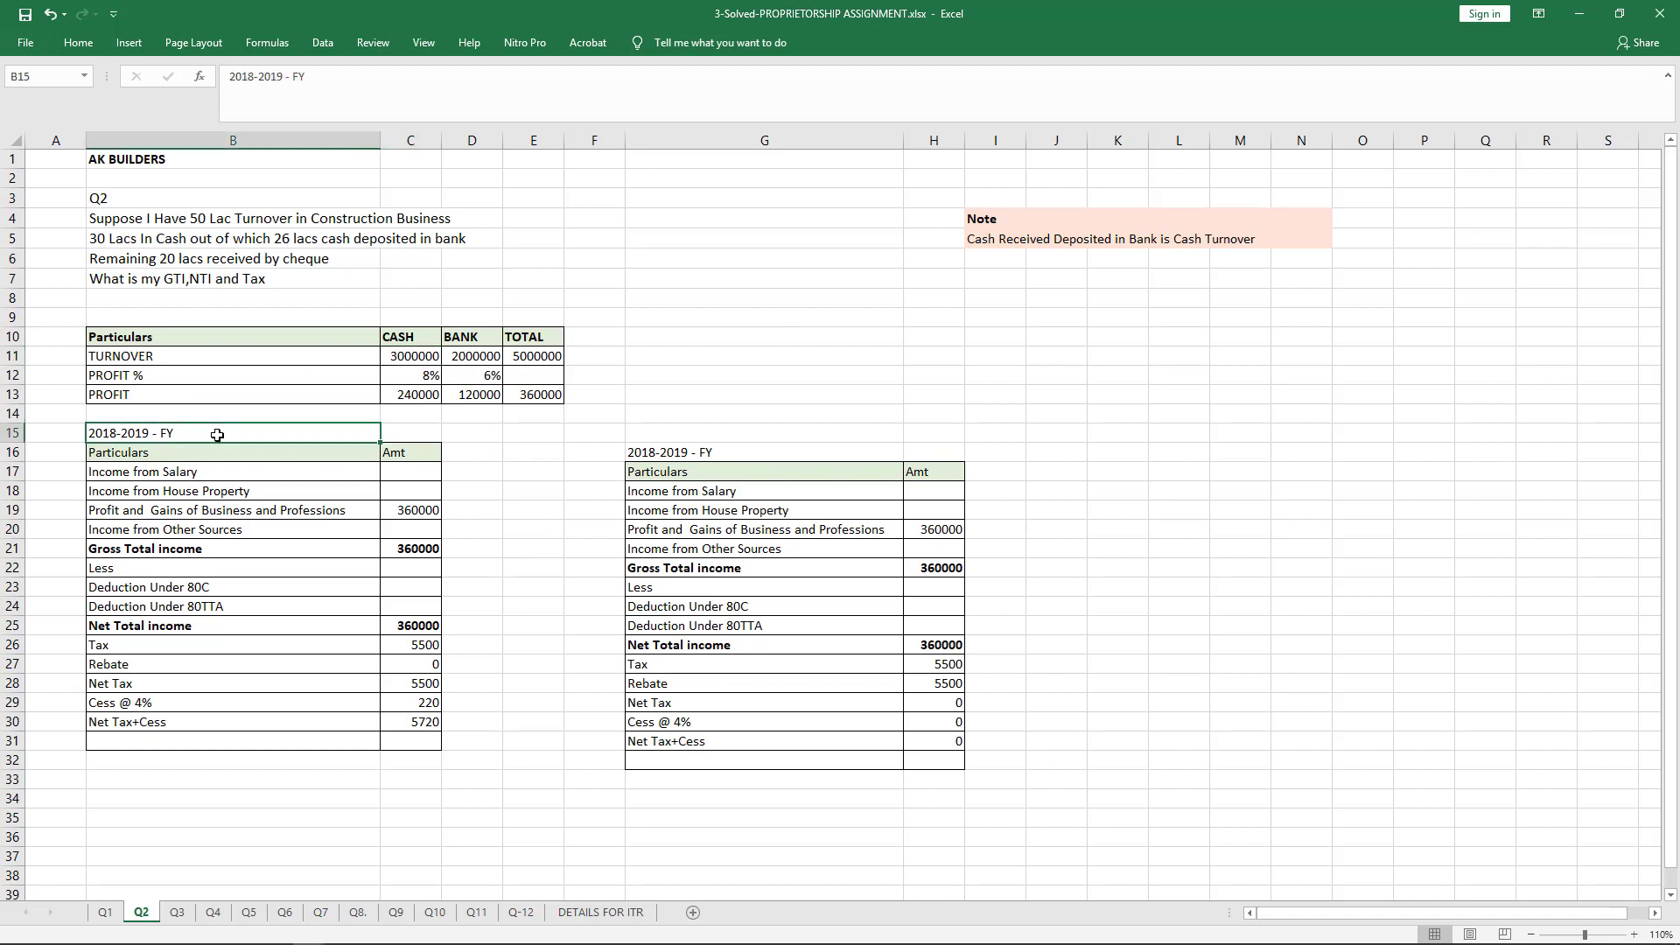
click(425, 628)
click(433, 715)
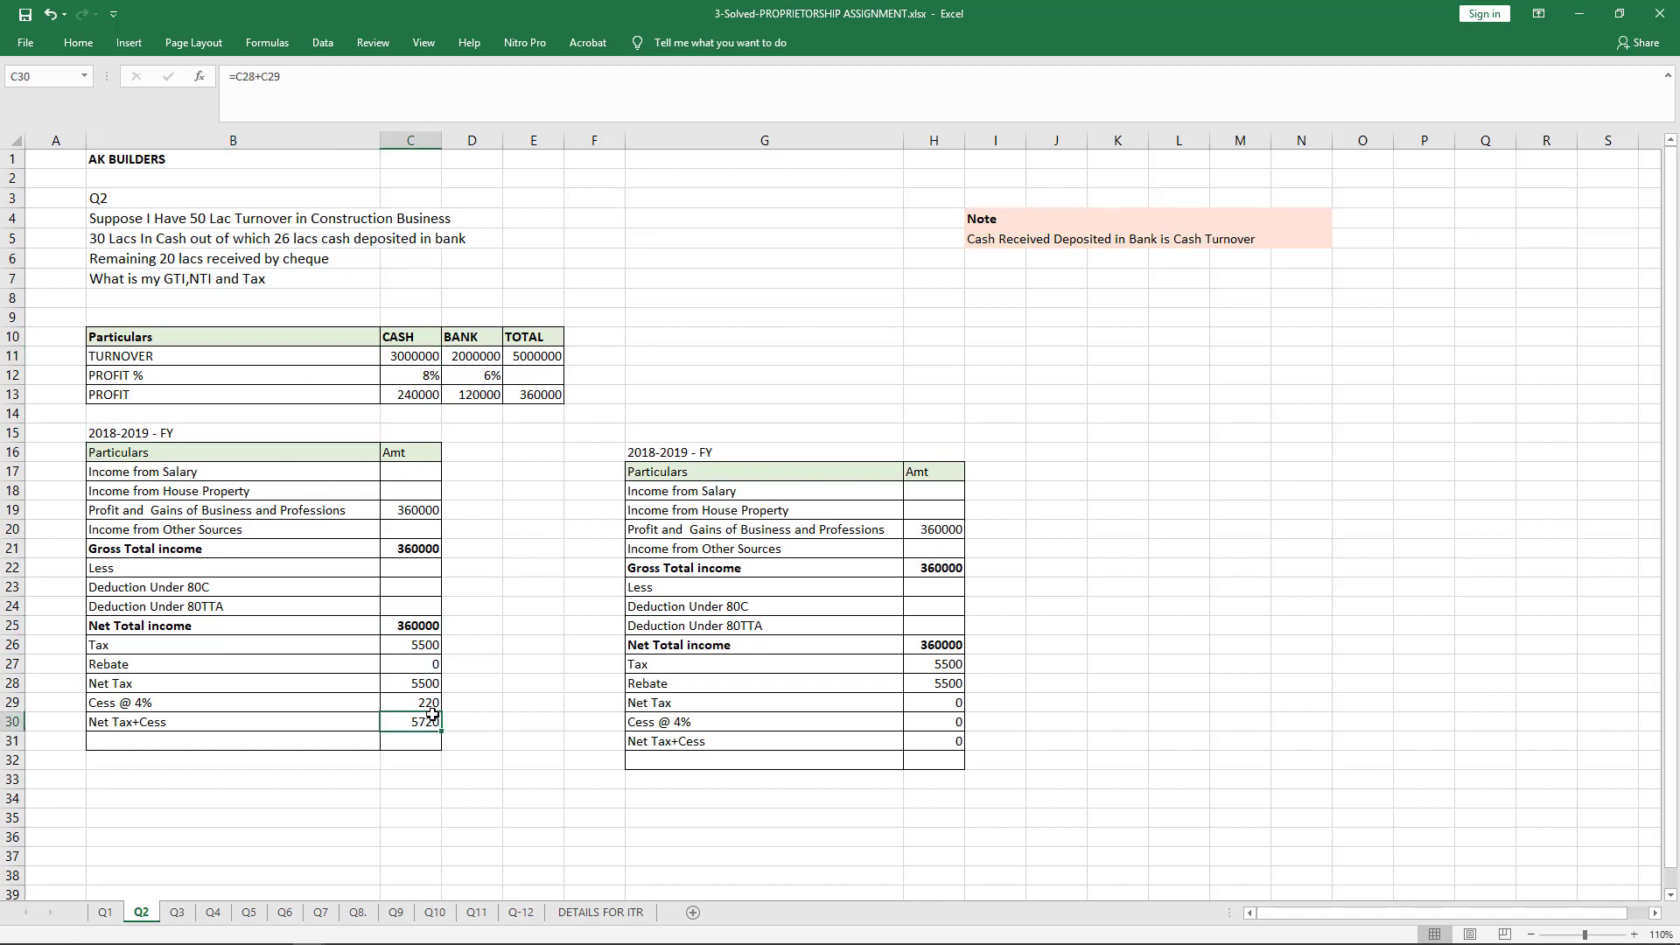
Step: Change the year heading in G16, above the second computation table on sheet Q2, to 2019-2020 - FY
click(692, 455)
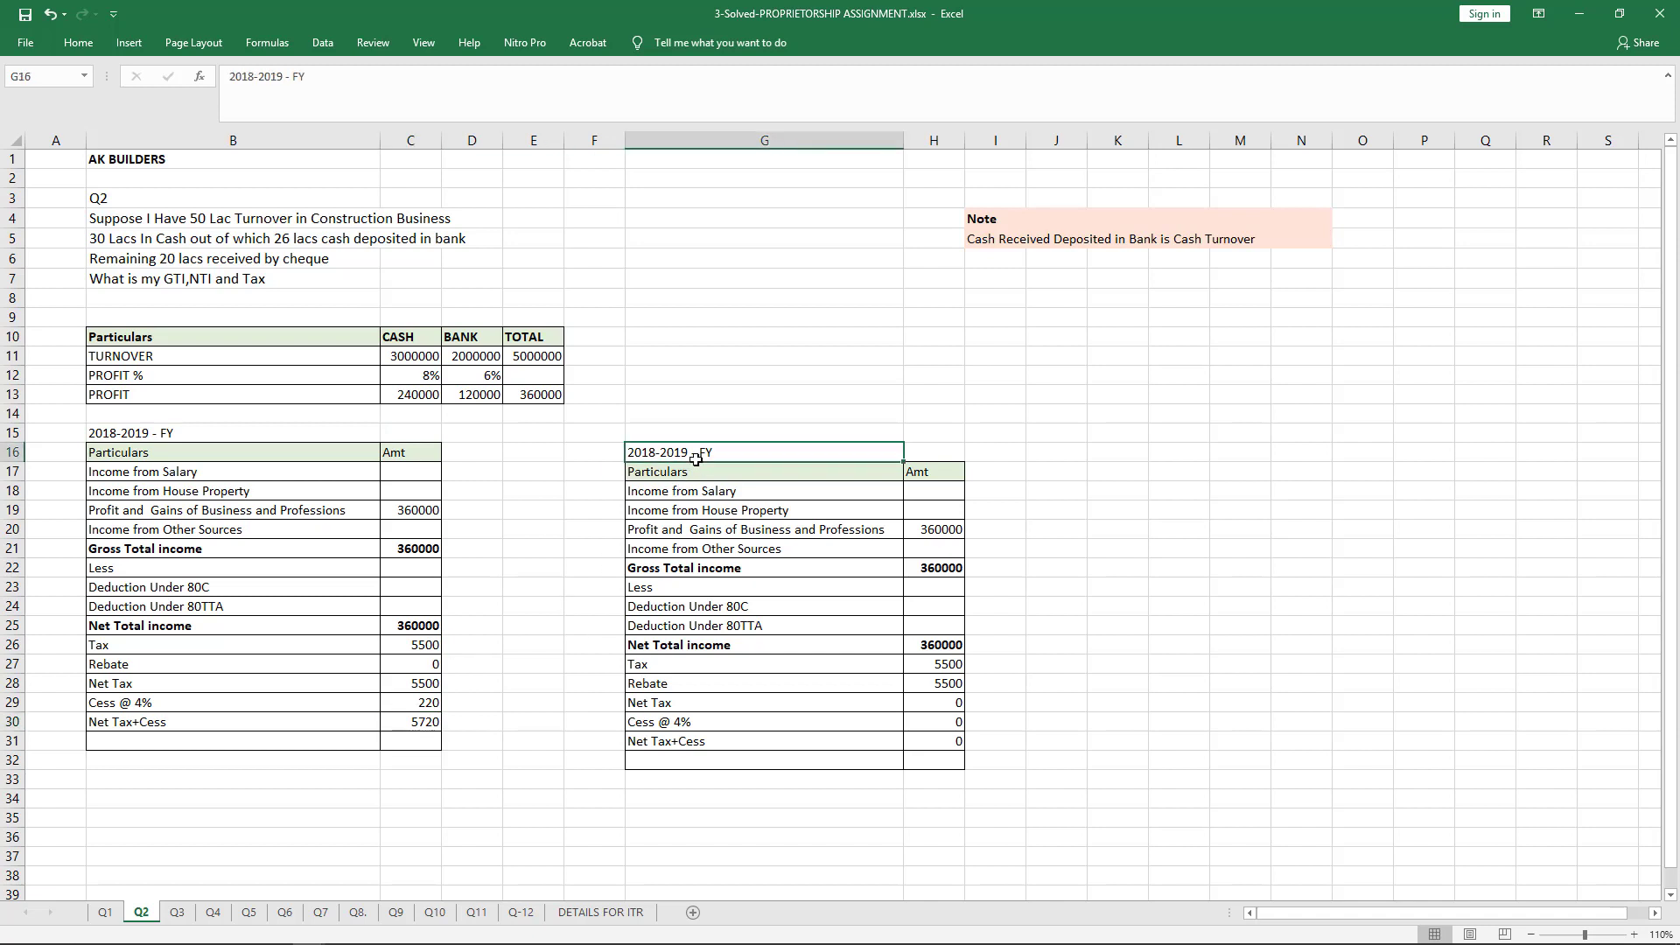
double_click(627, 448)
key(BackSpace)
text(9)
key(Delete)
key(BackSpace)
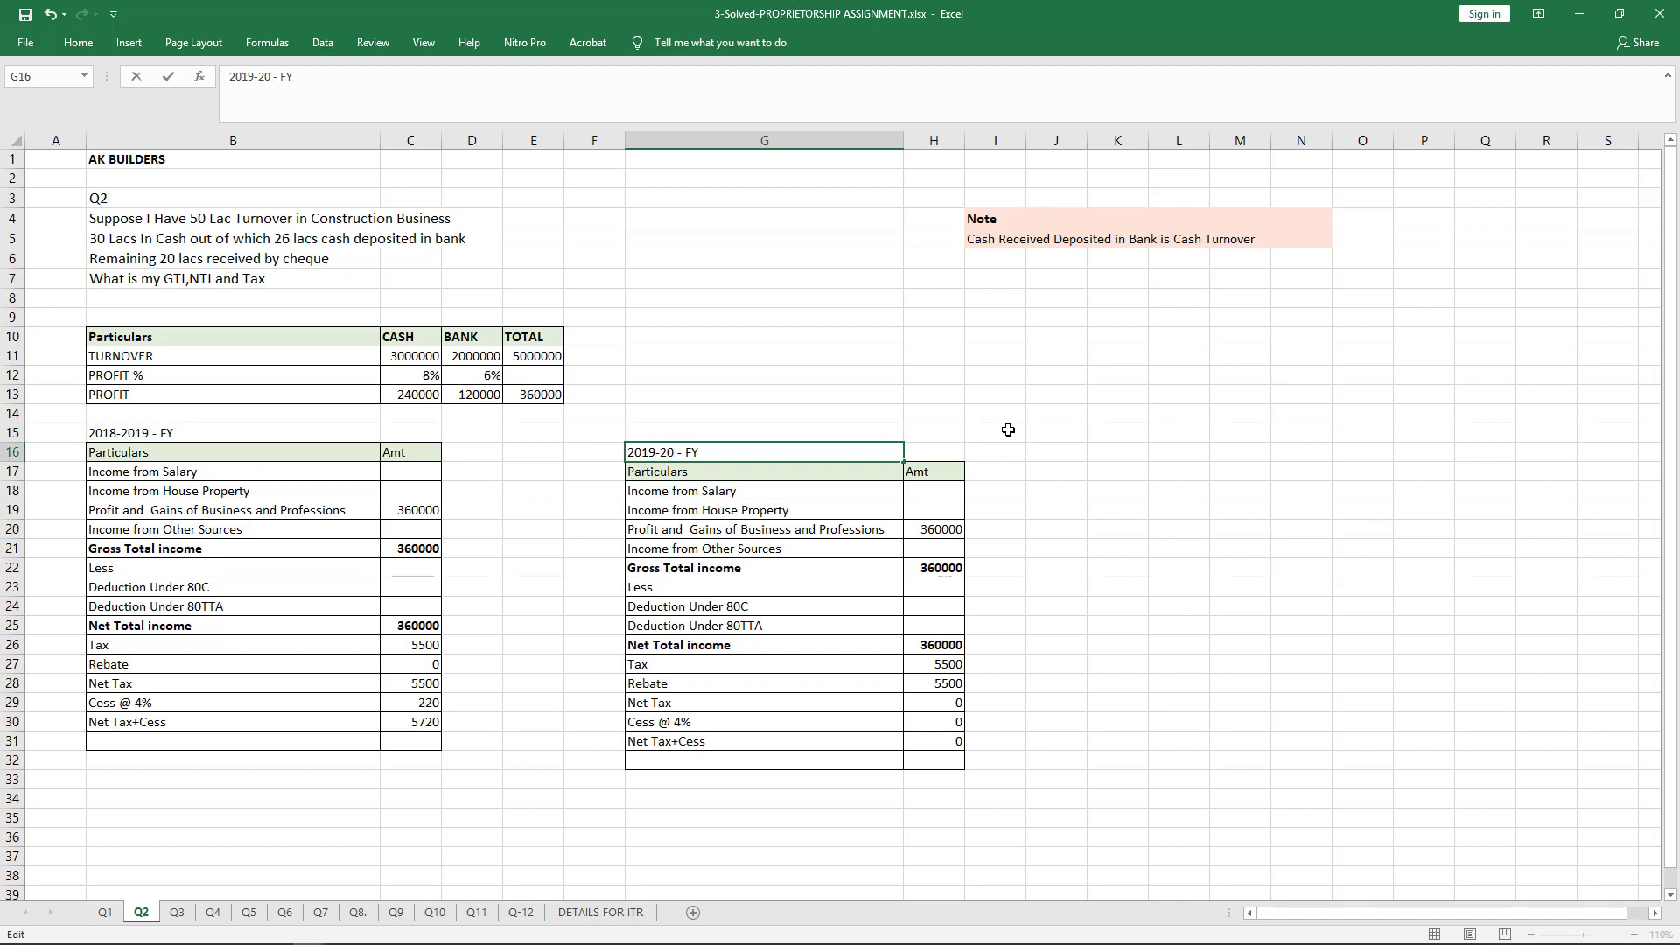
text(20)
key(Return)
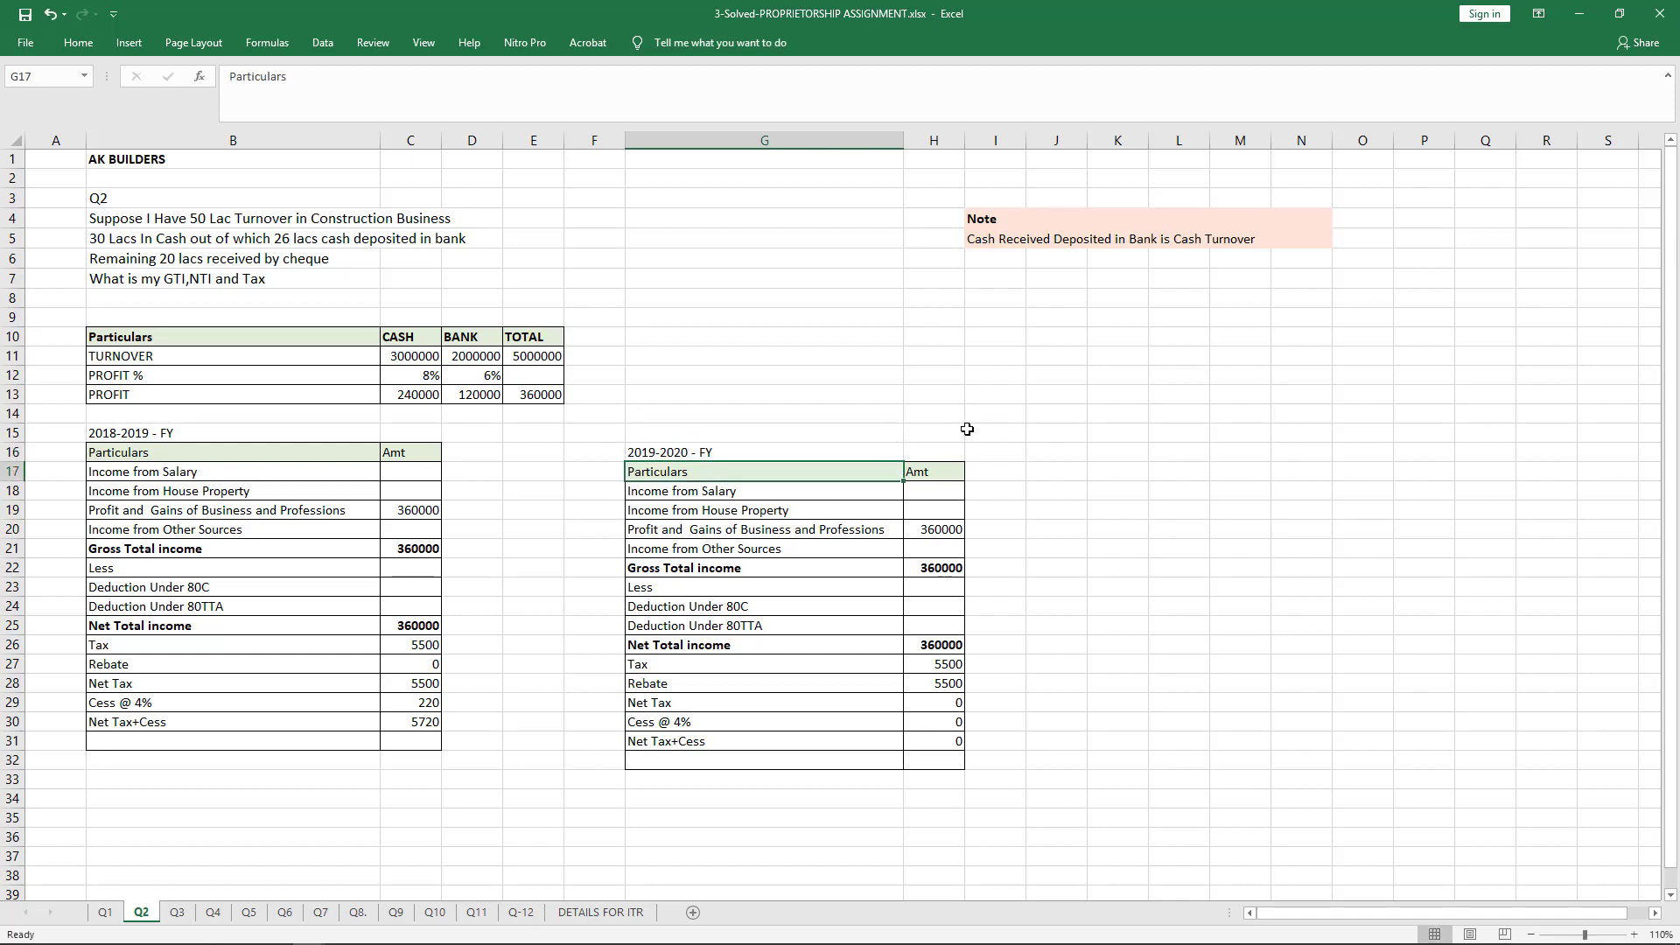
Step: Switch to the ITR4_2019_PR Q-1 workbook and set the Schedule BP E1 receipts to 2000000 through bank and 3000000 by any other mode
drag(421, 360, 524, 393)
click(616, 360)
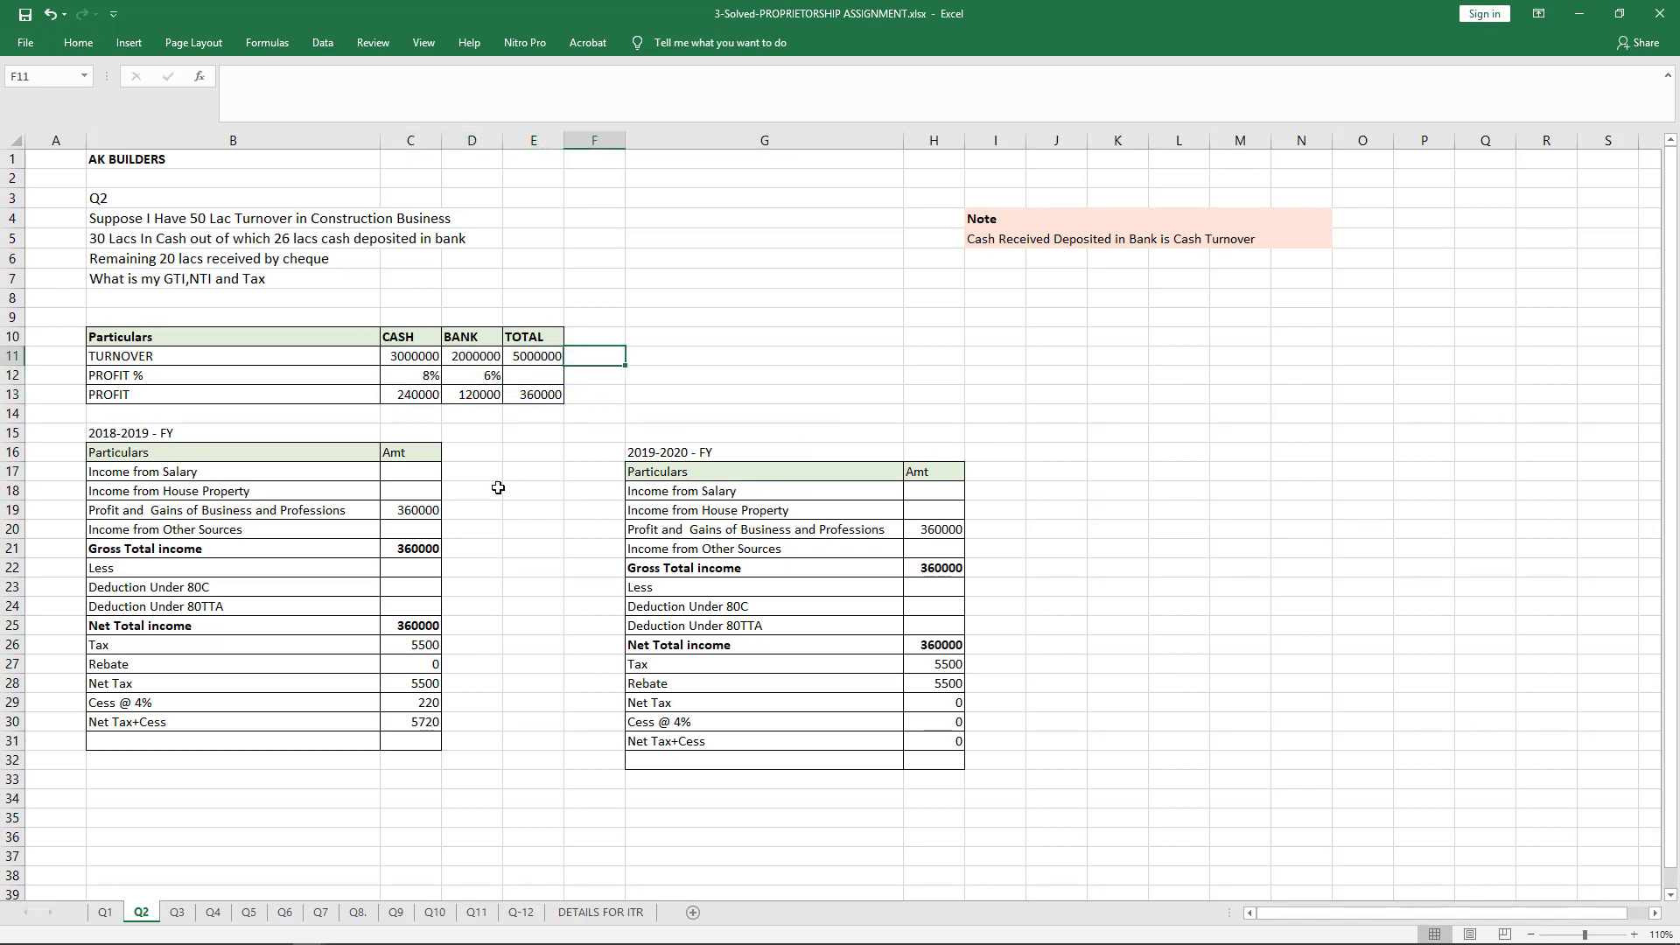
key(alt+Tab)
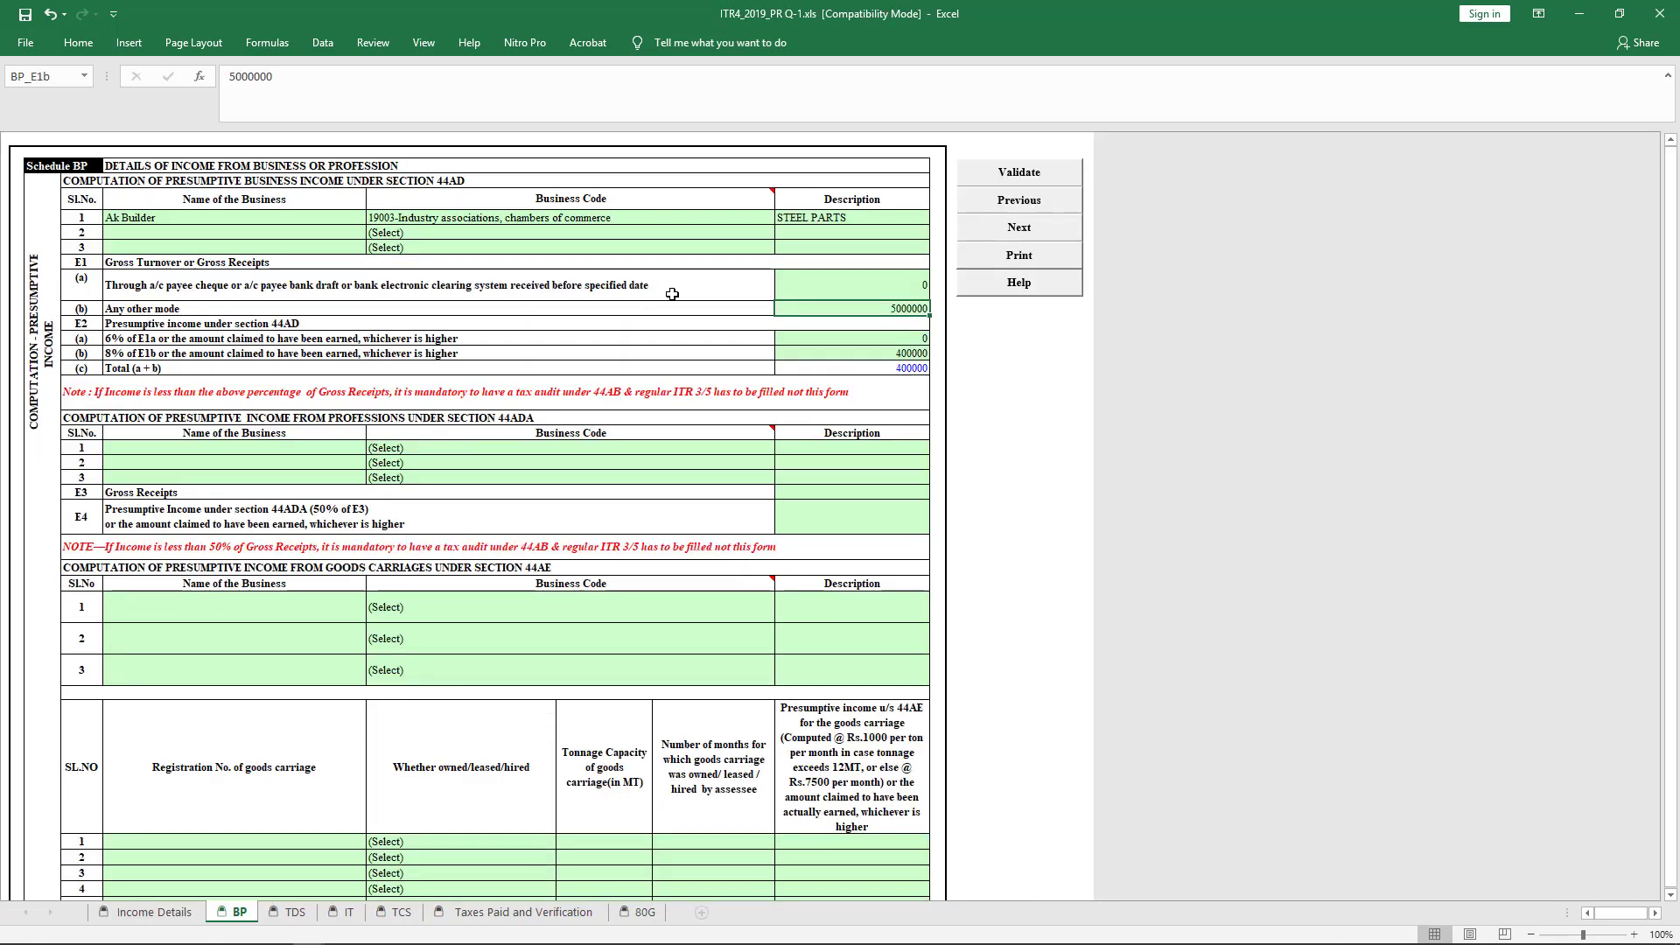
click(860, 290)
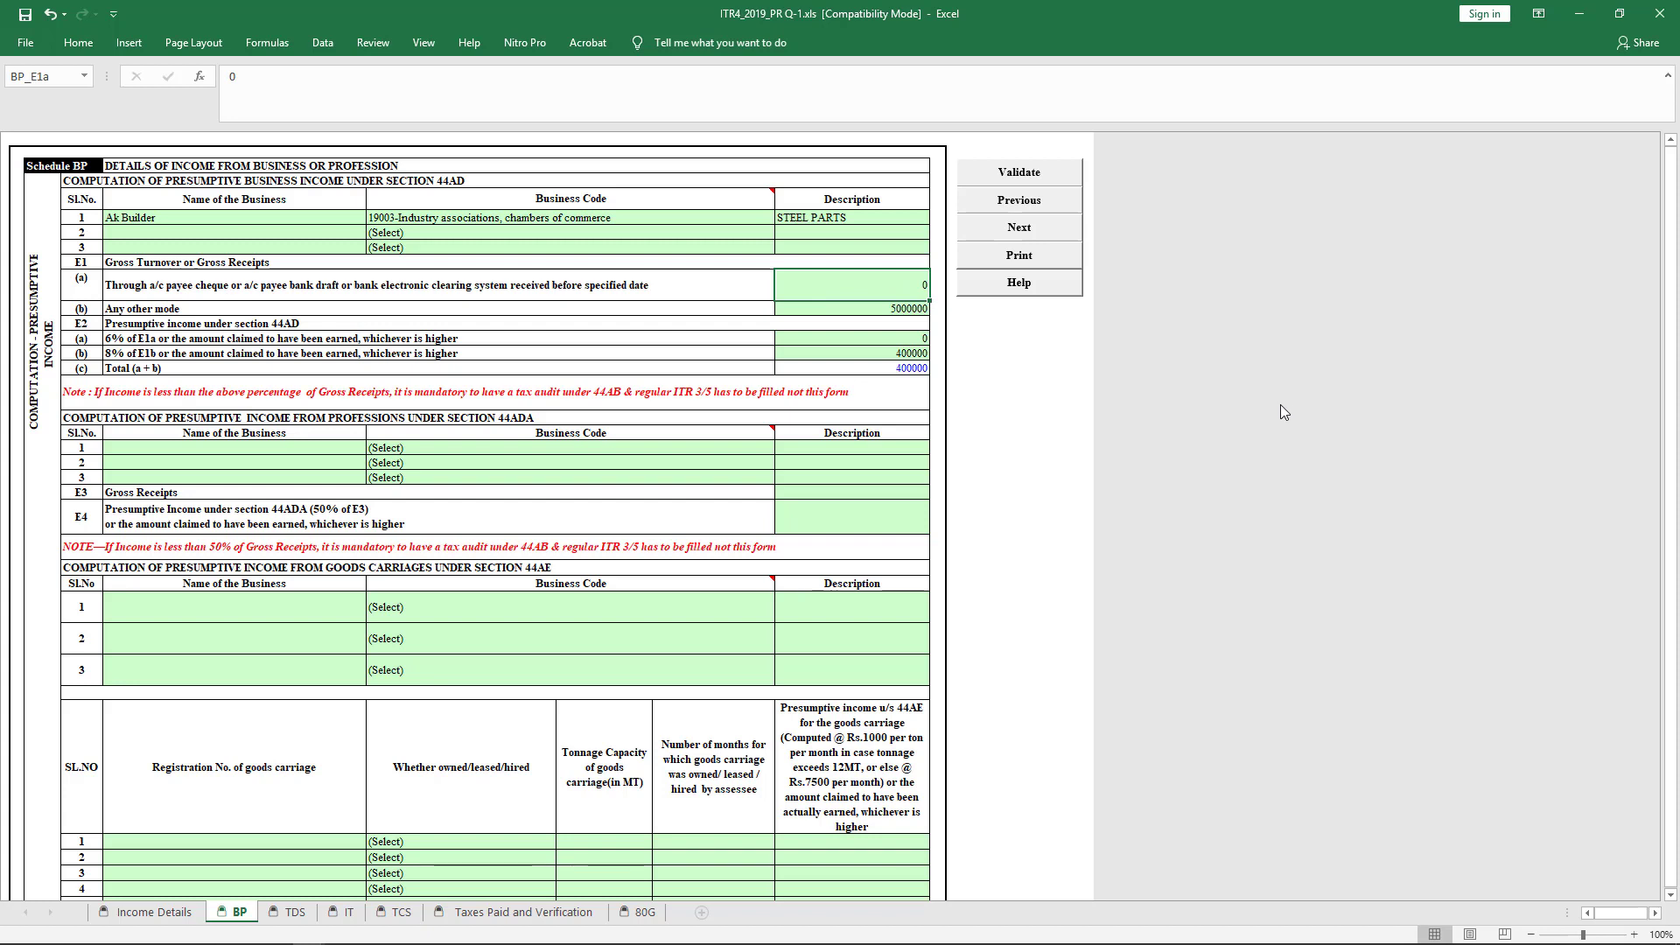
text(2000000)
key(Return)
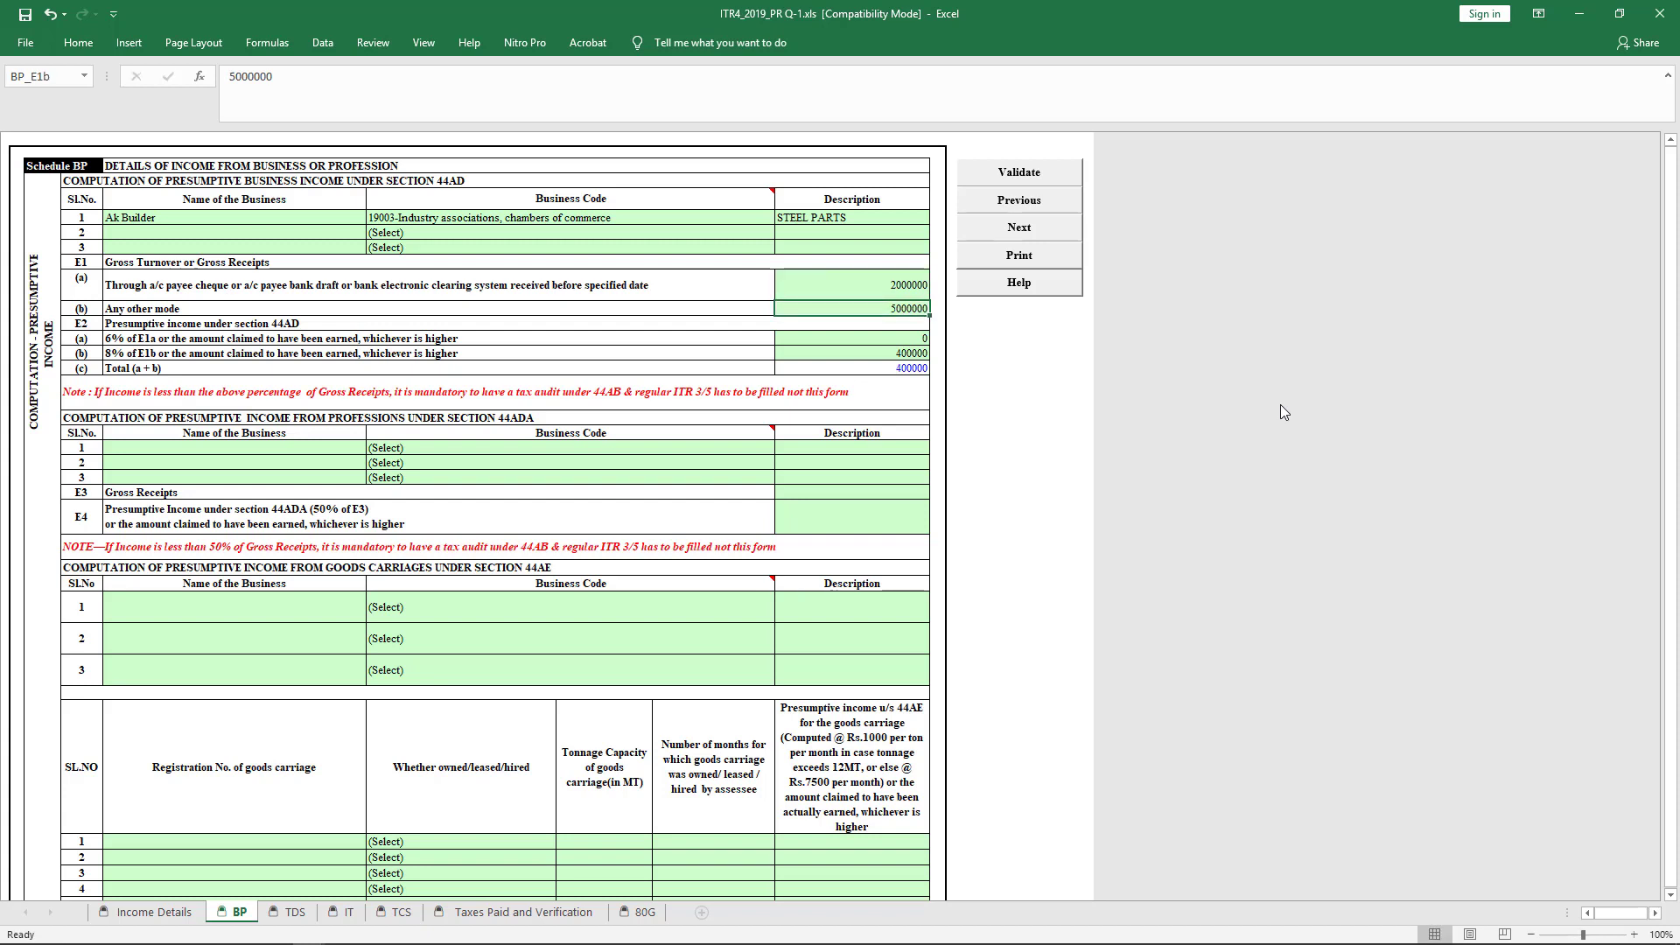
text(3000000)
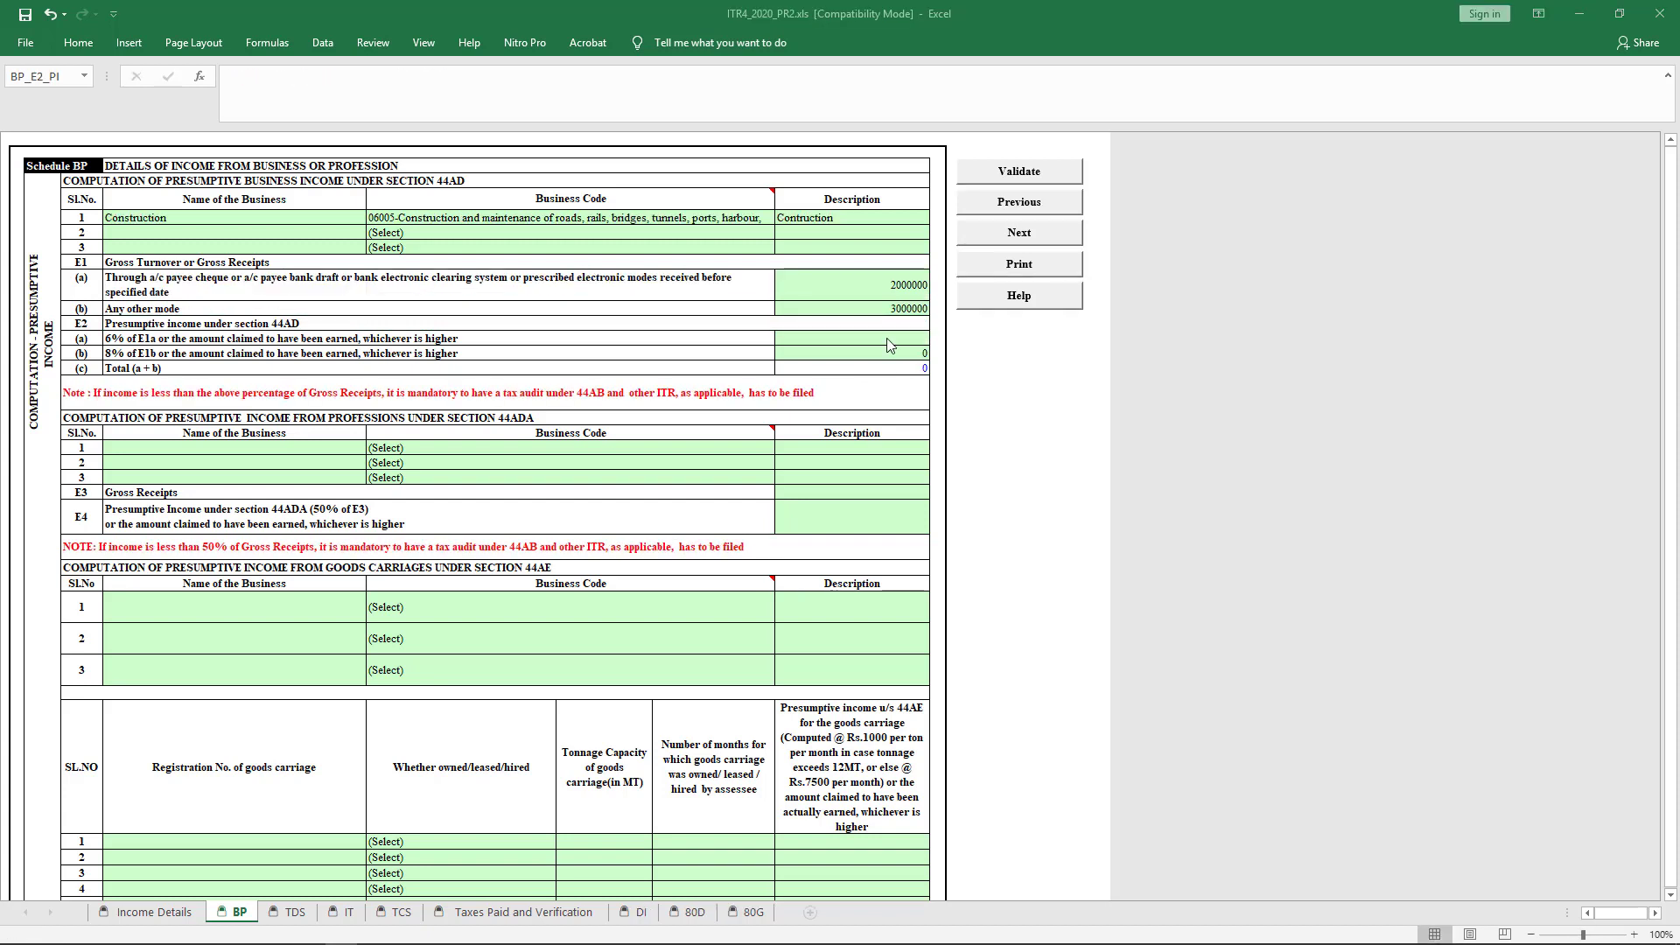
Step: In ITR4_2020_PR2, enter the section 44AD presumptive income on Schedule BP as 120000 for E2(a) and 240000 for E2(b)
double_click(908, 350)
key(Return)
click(907, 339)
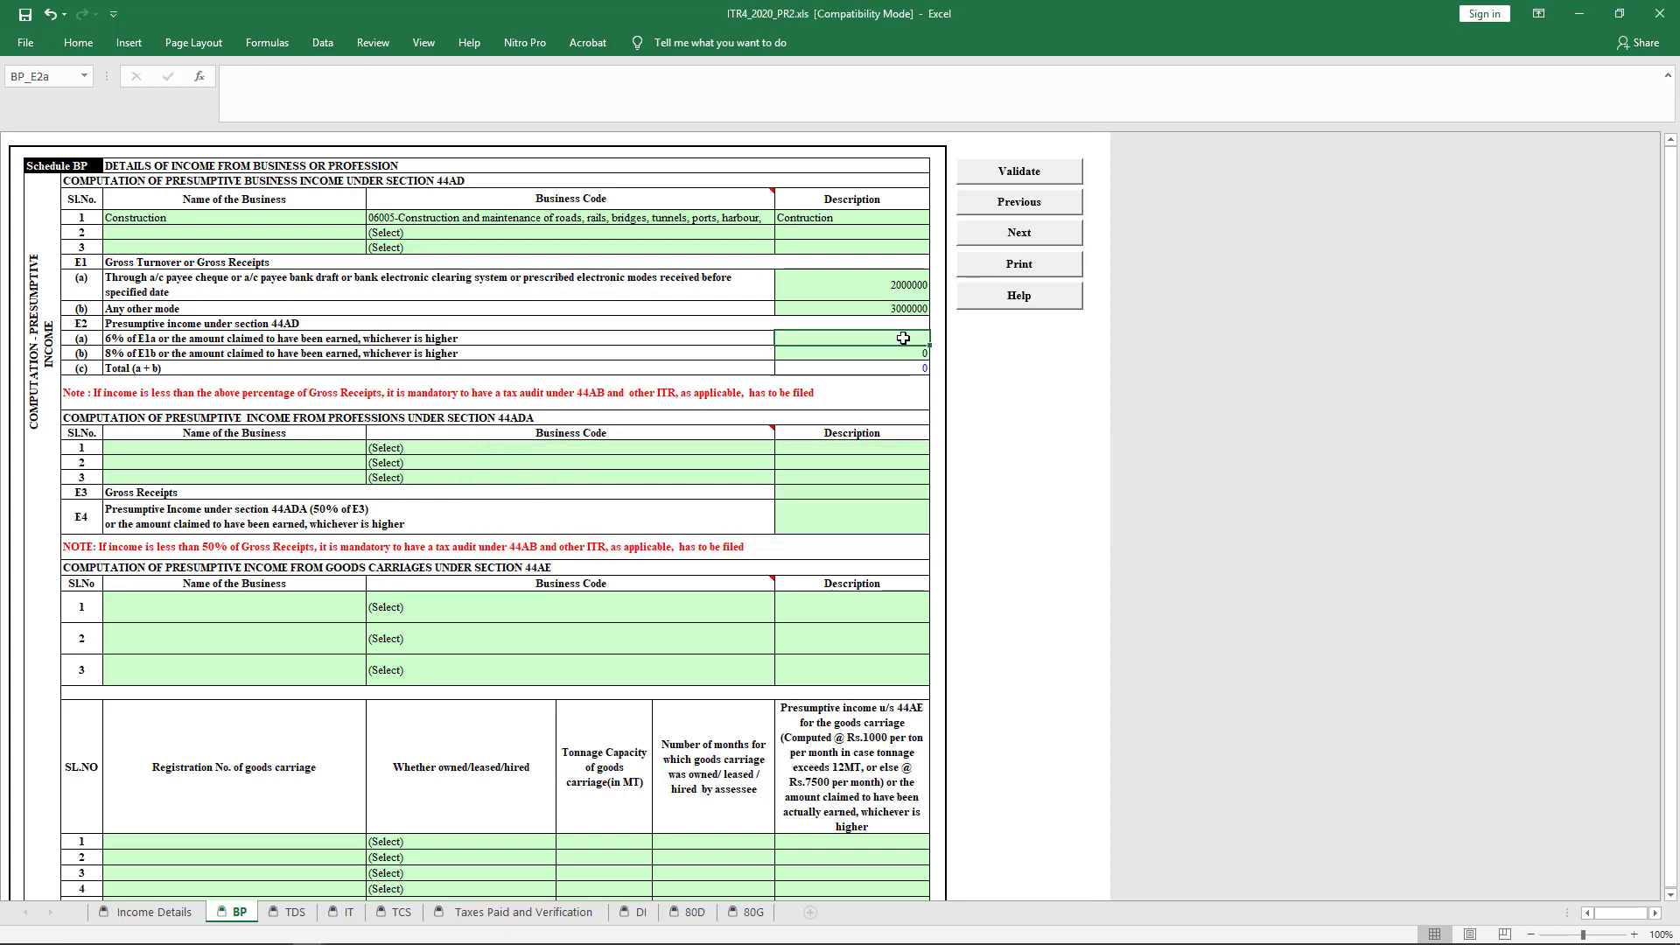
text(120000)
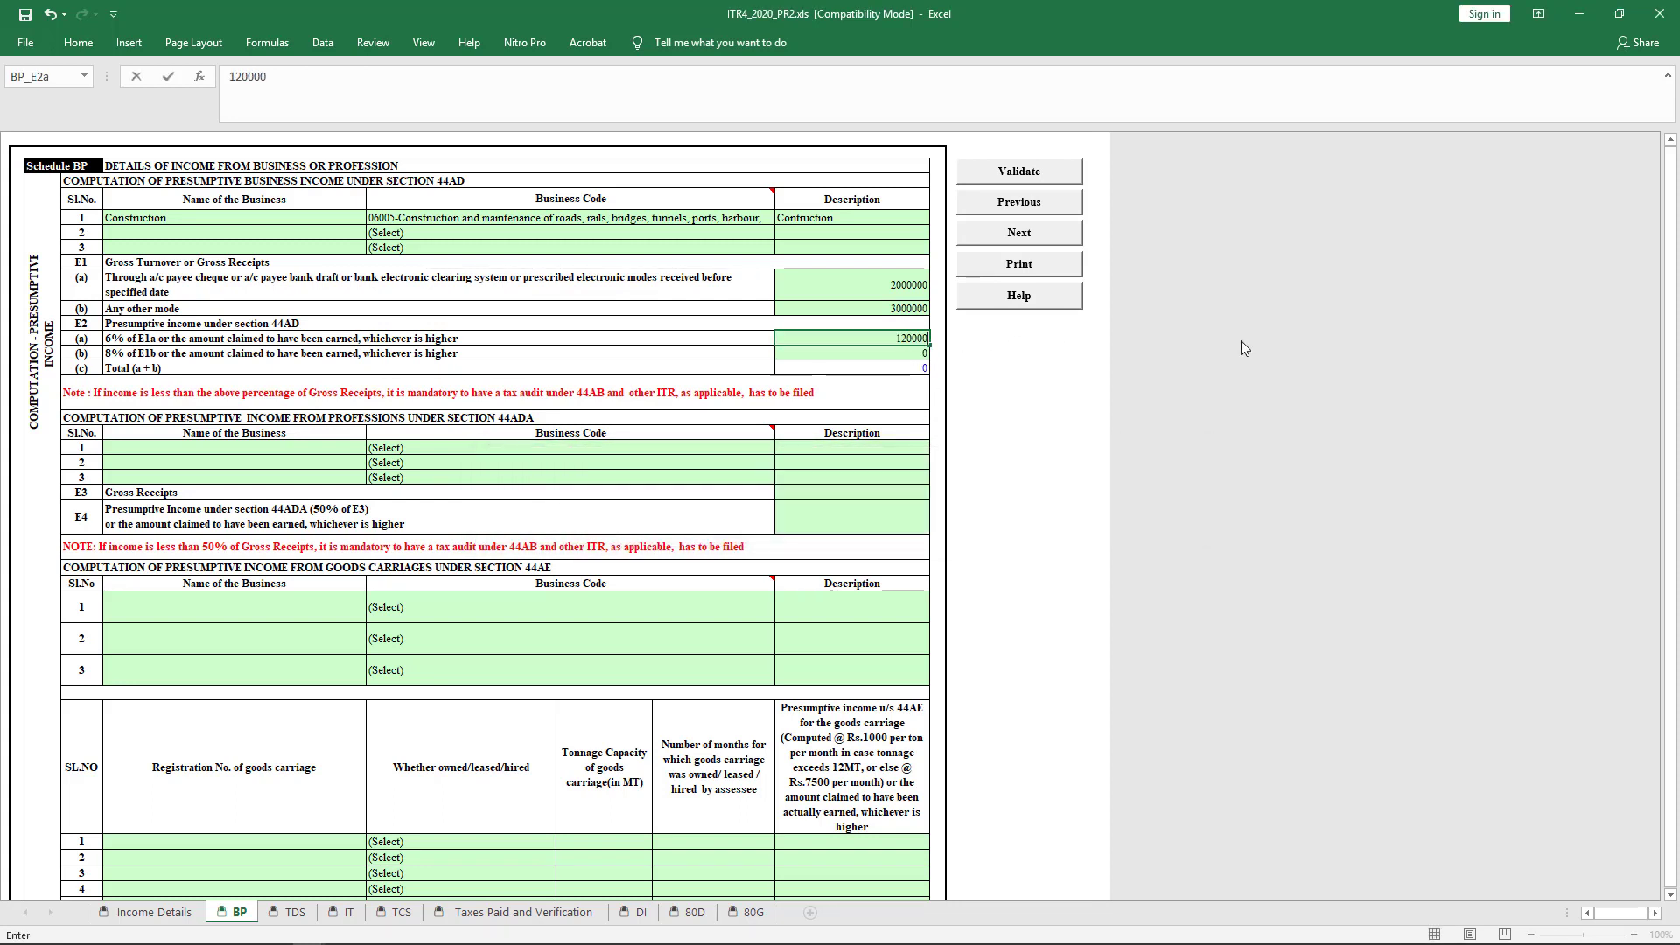
key(Return)
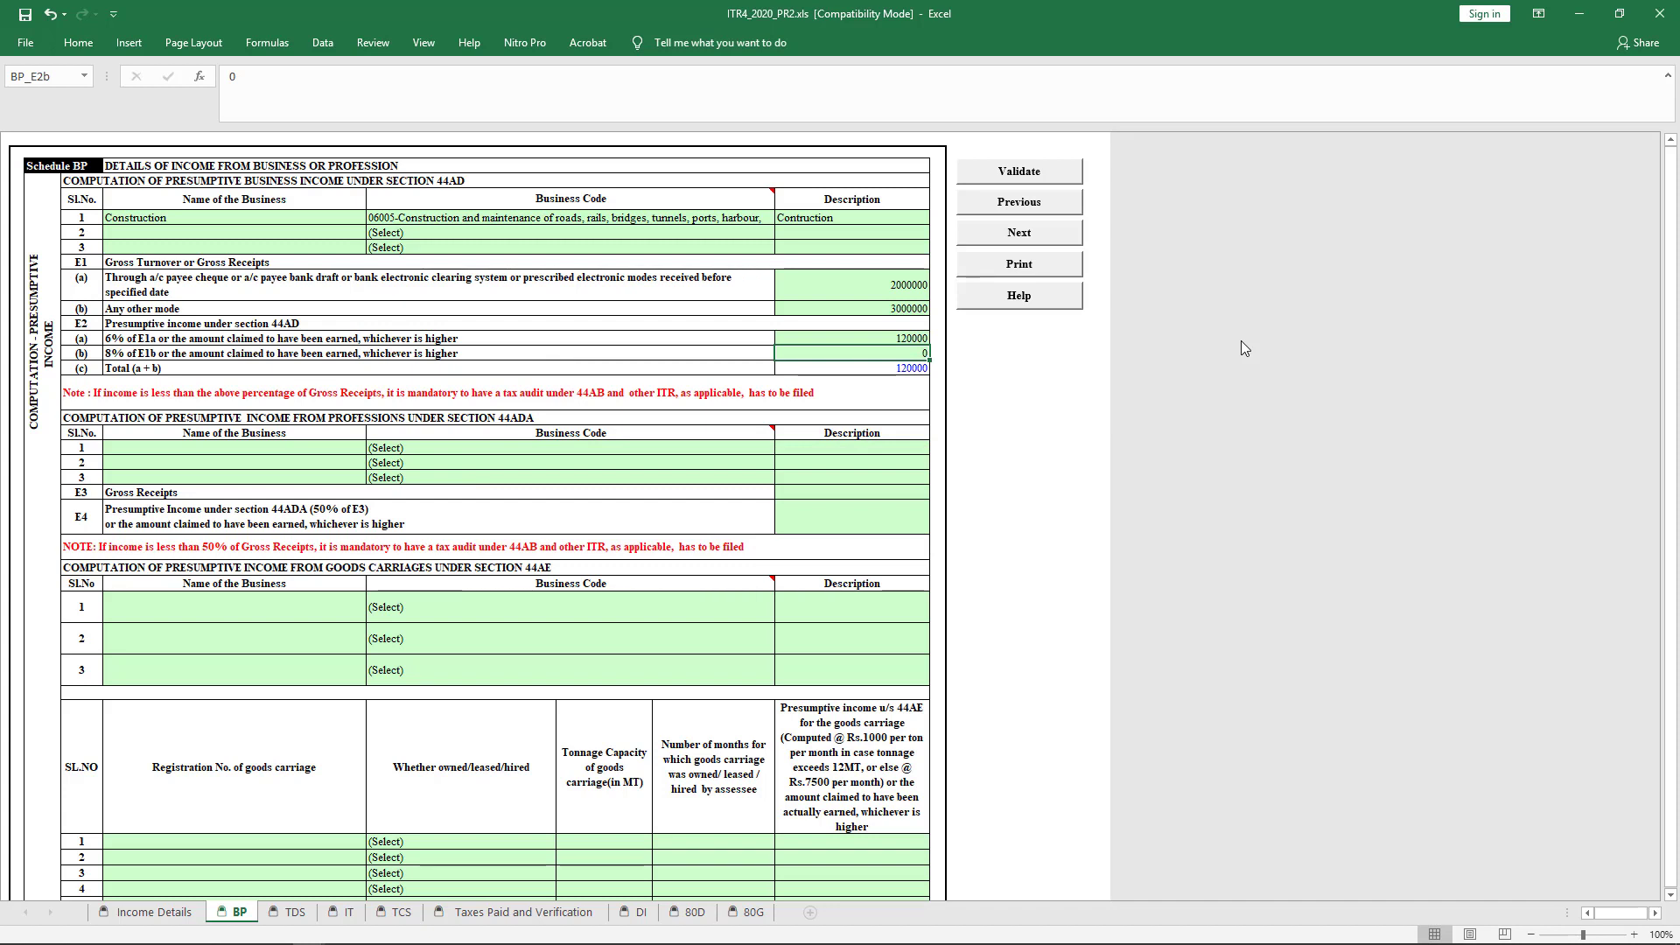
text(240000)
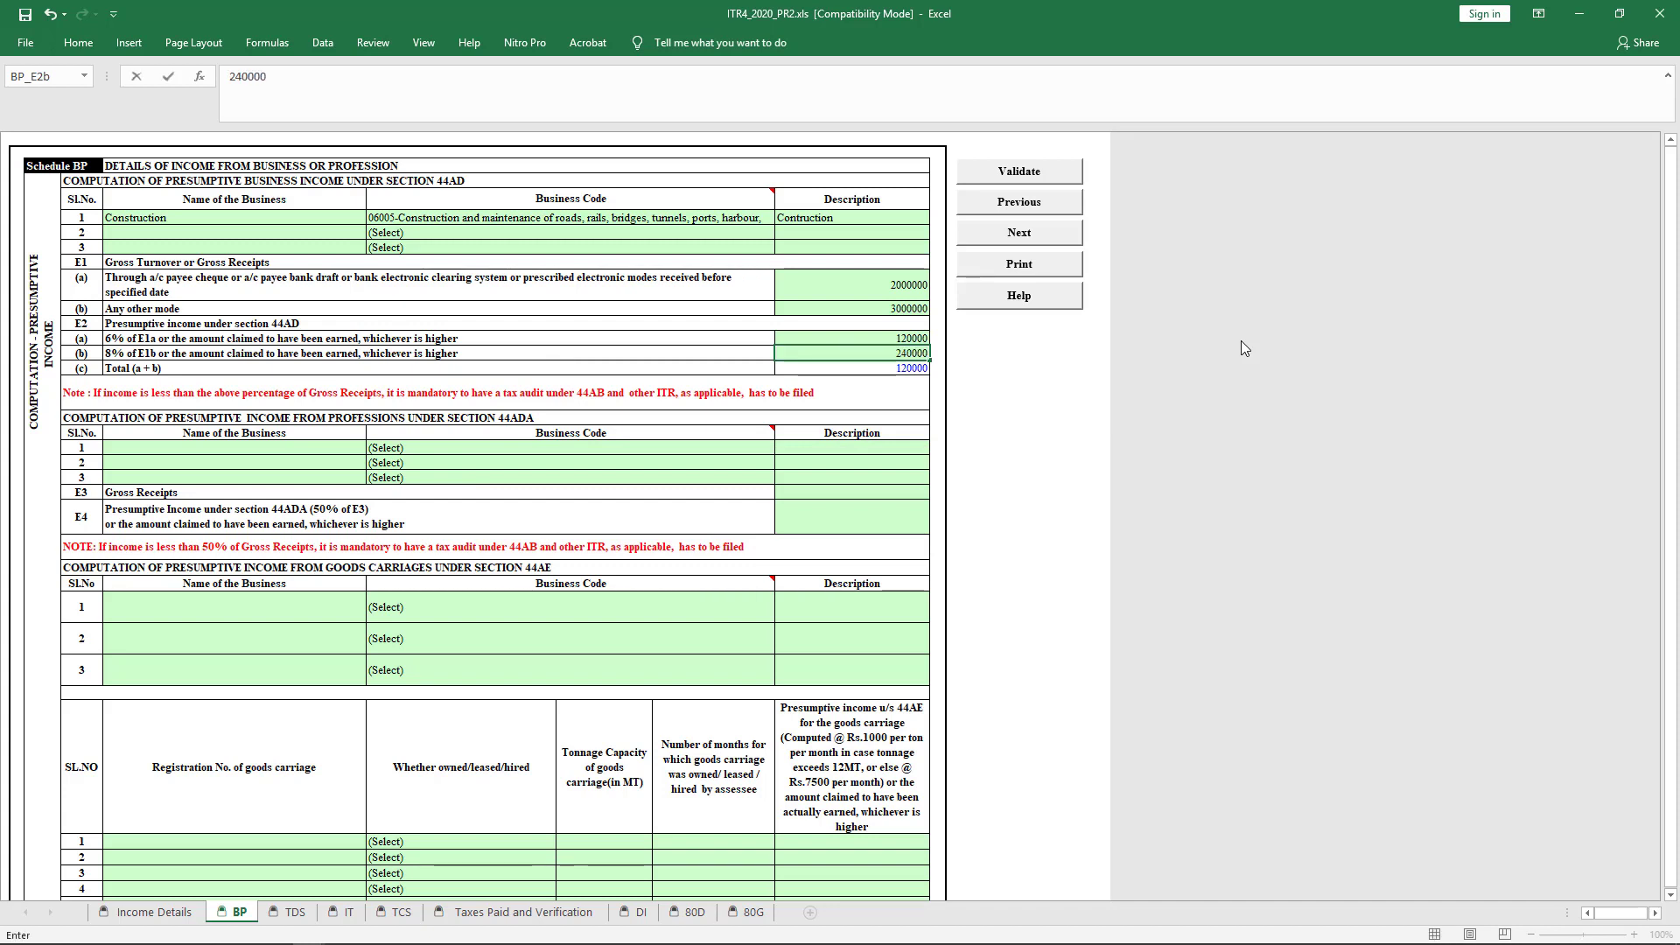
key(Return)
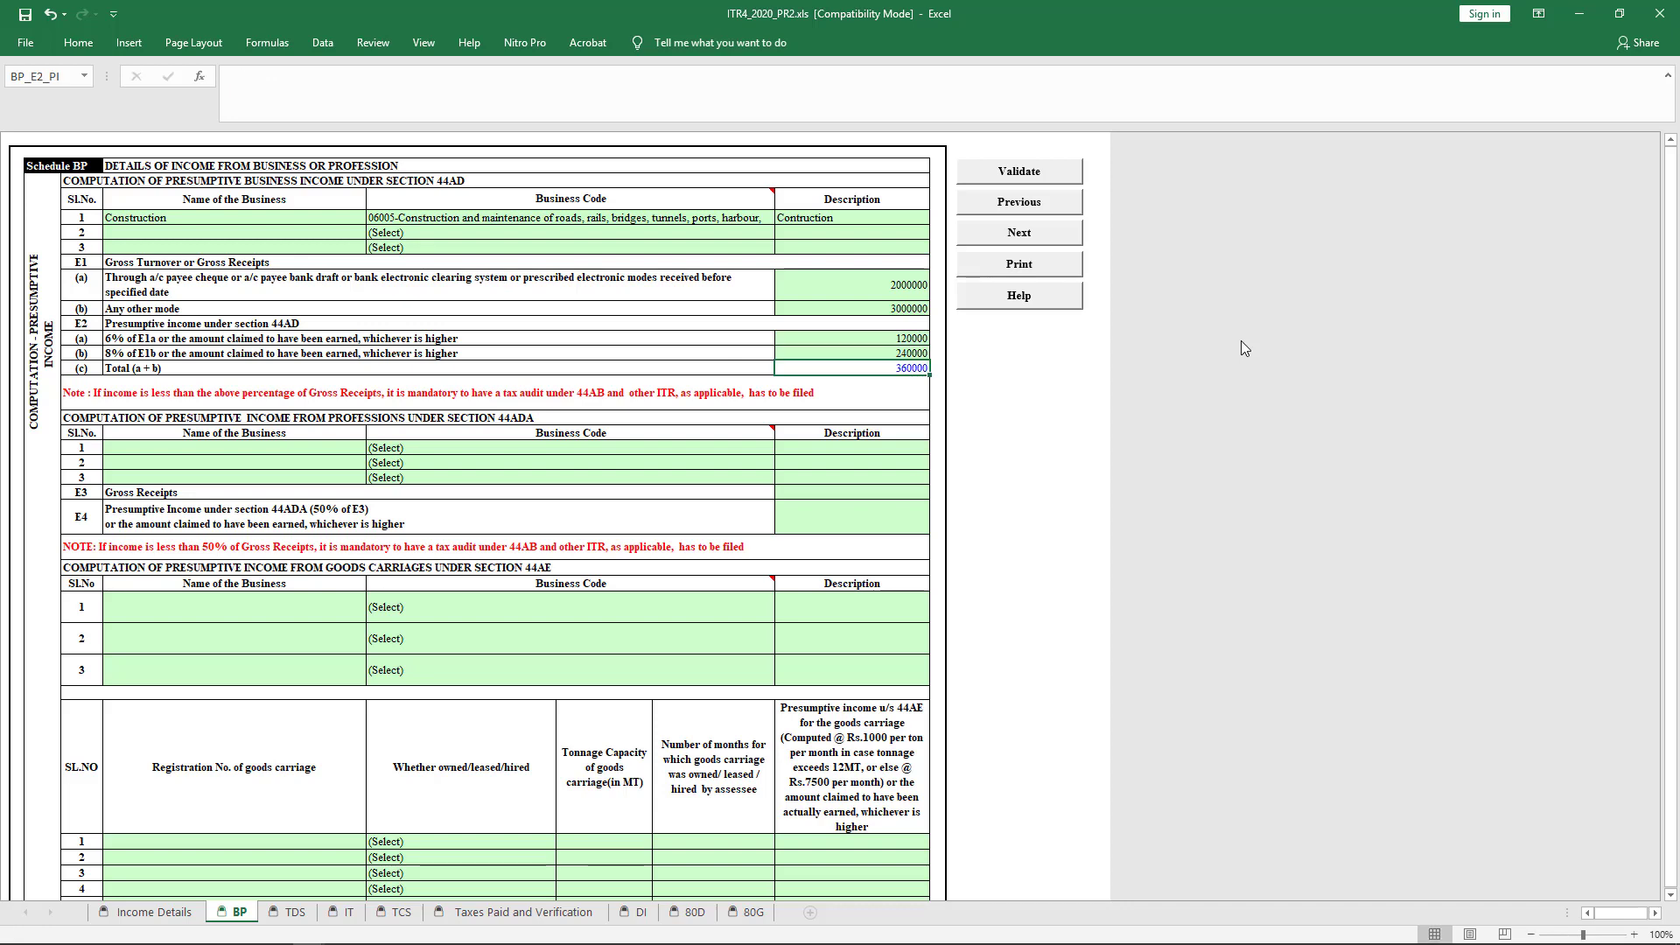
Step: Check the tax payable and rebate u/s 87A on Income Details, plus the Amount Payable row on Taxes Paid and Verification
click(144, 912)
click(993, 570)
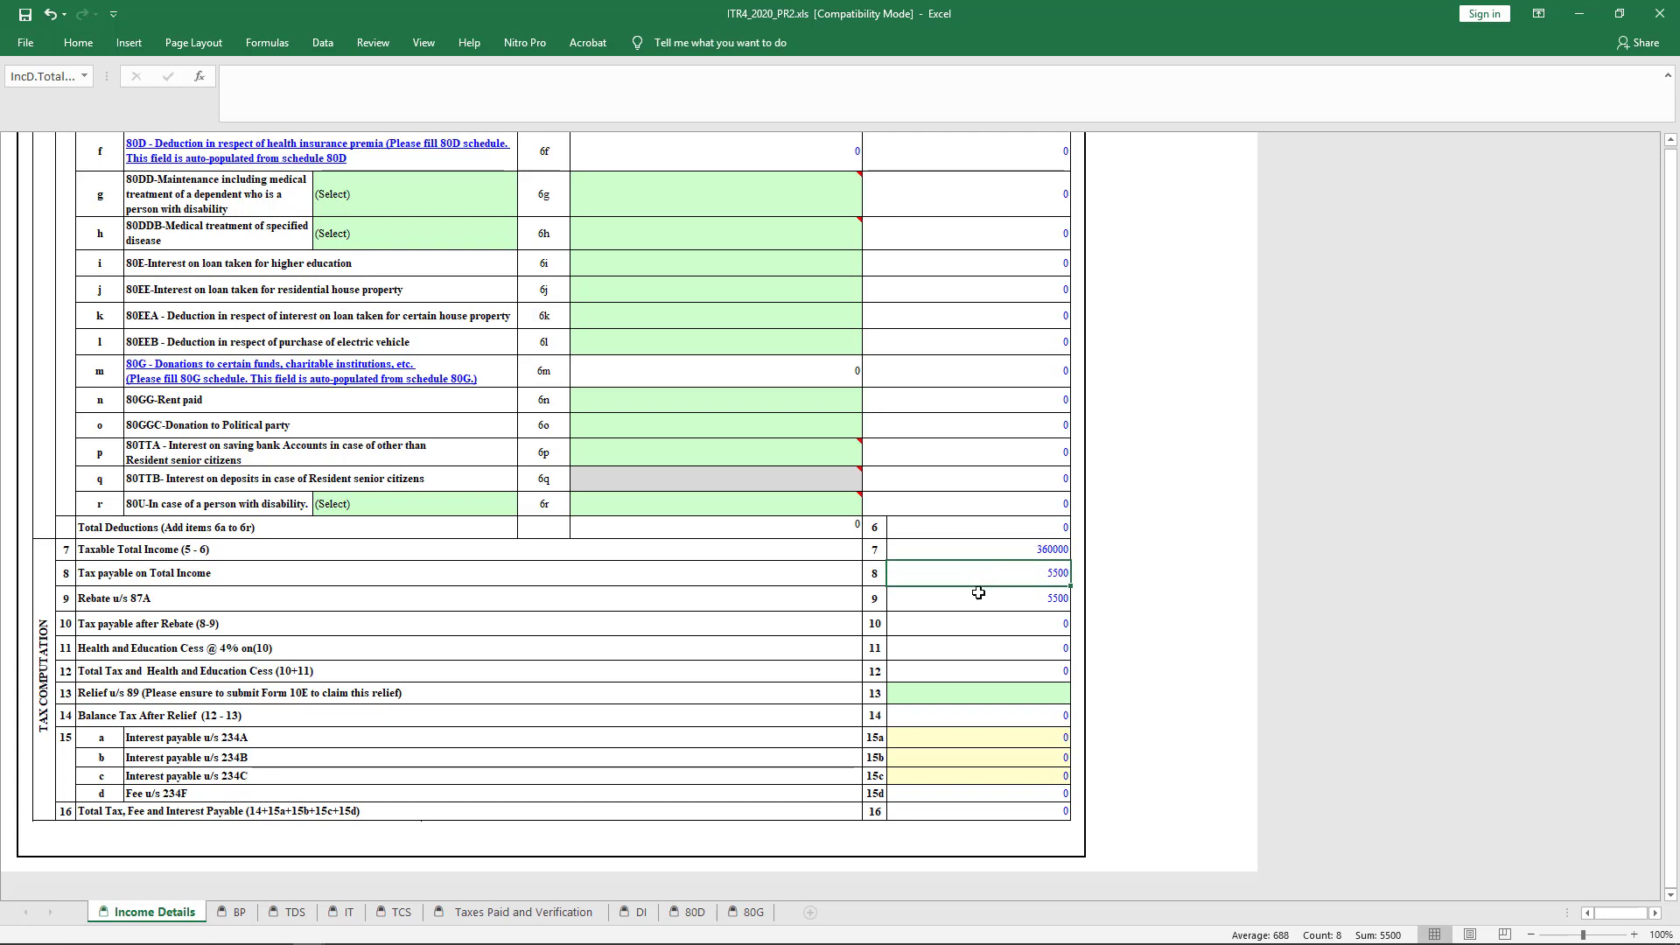
click(979, 593)
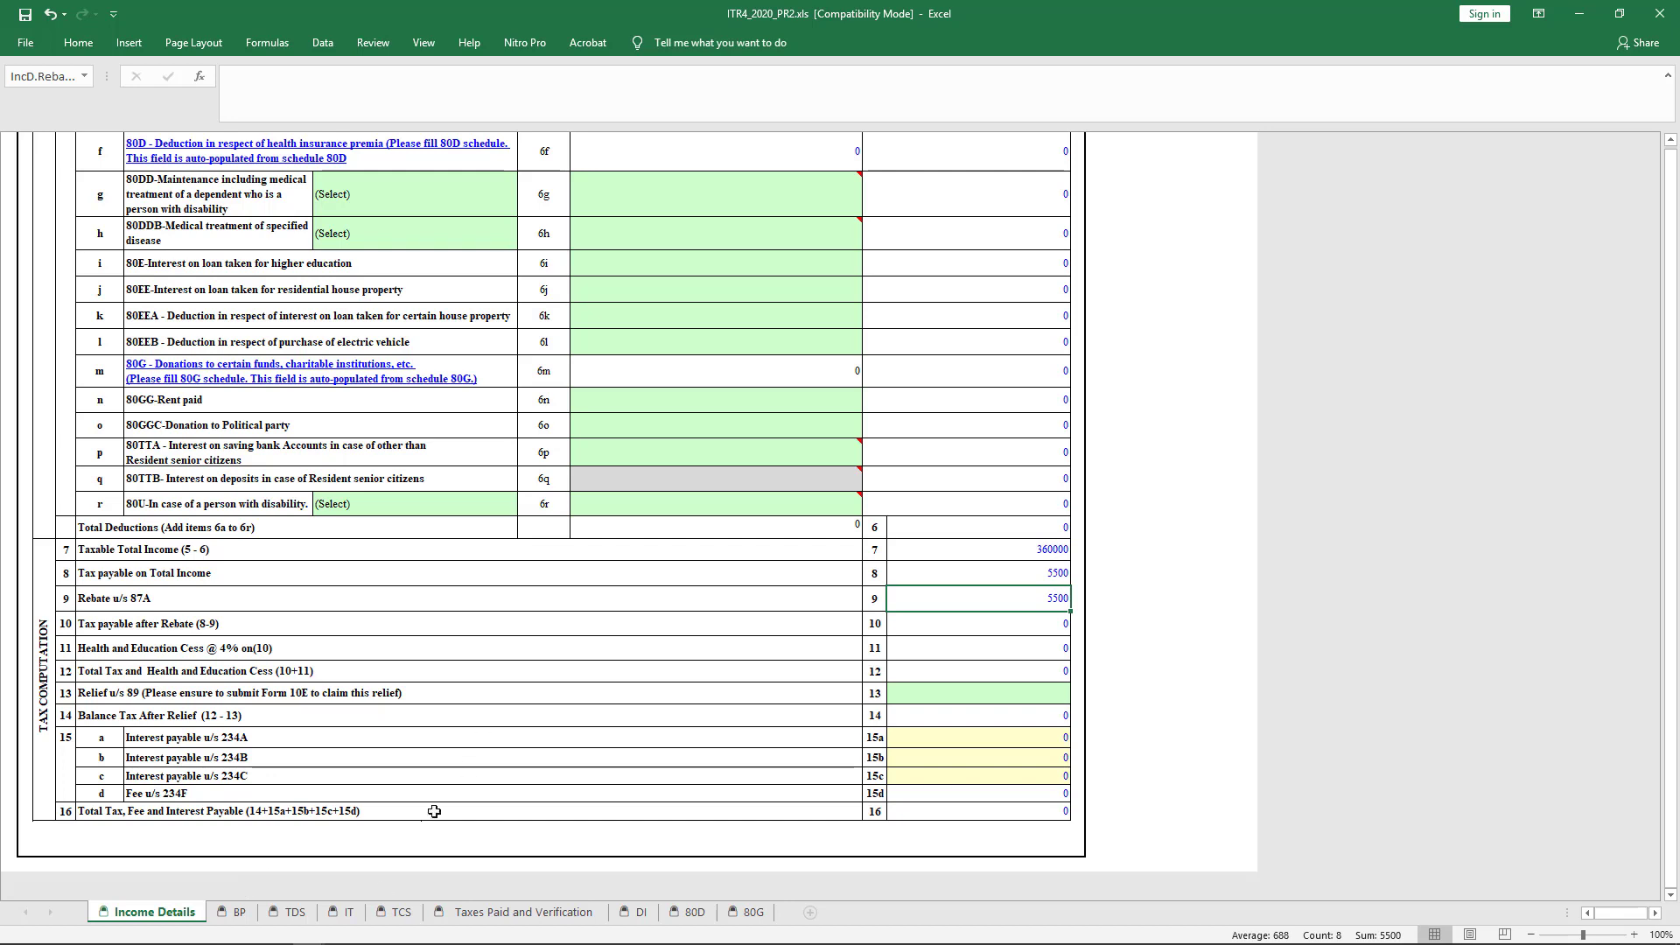
click(452, 914)
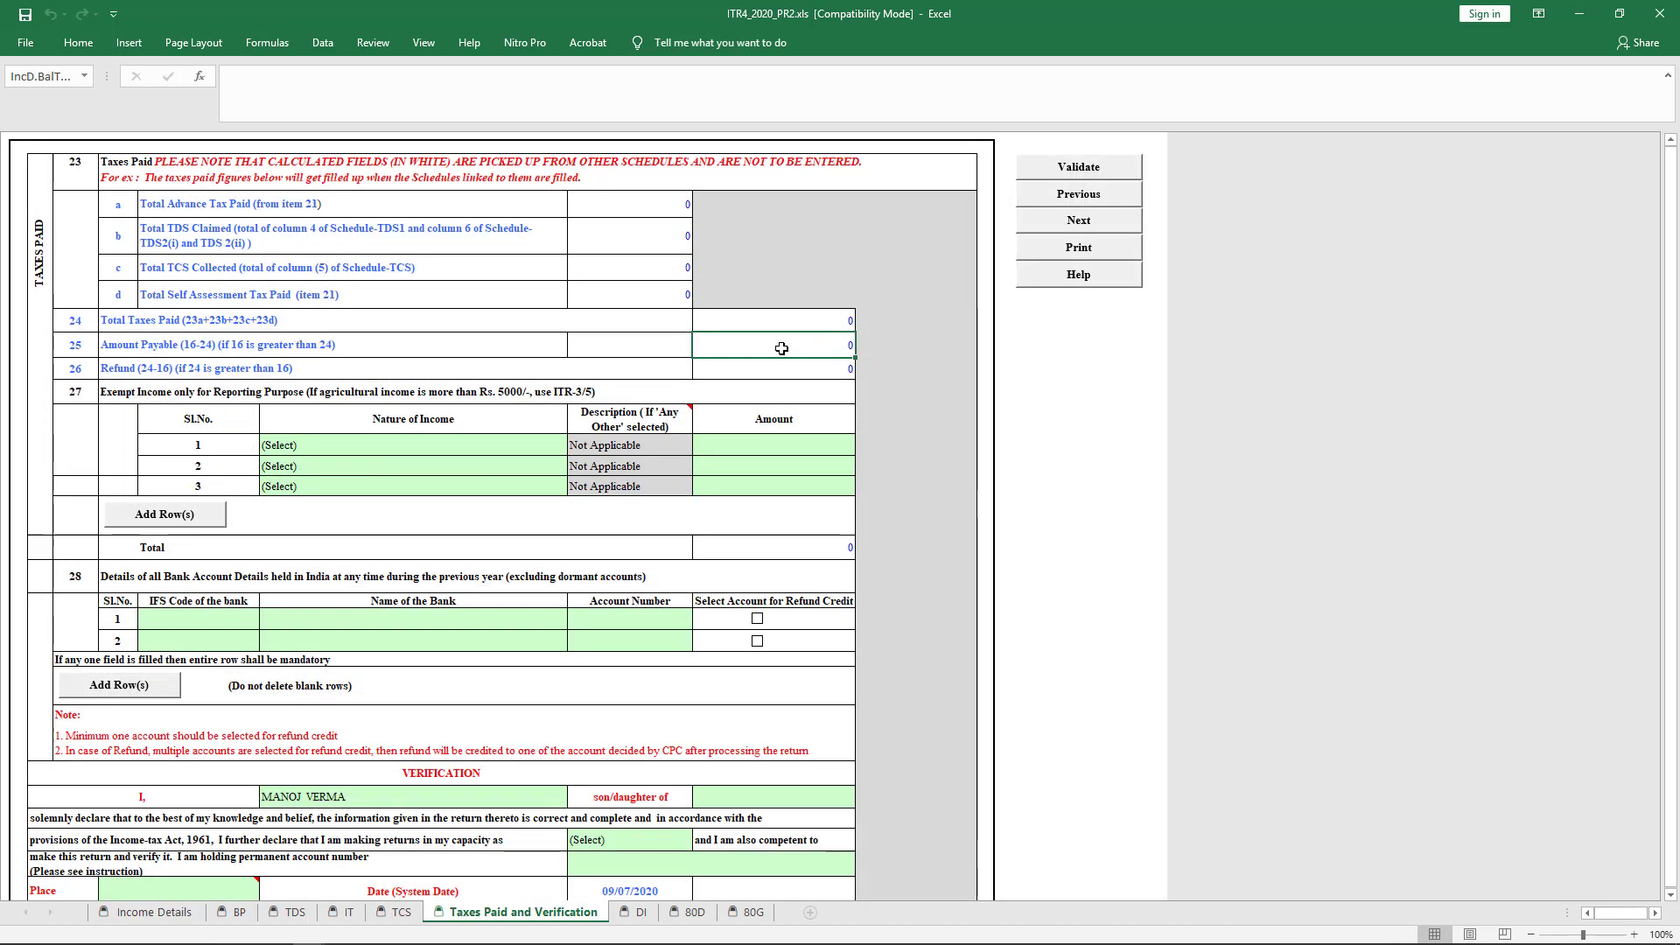
Step: Switch to the proprietorship assignment workbook and examine the cash and bank turnover and profit percentages for the chemist shop on sheet Q4
key(alt+Tab)
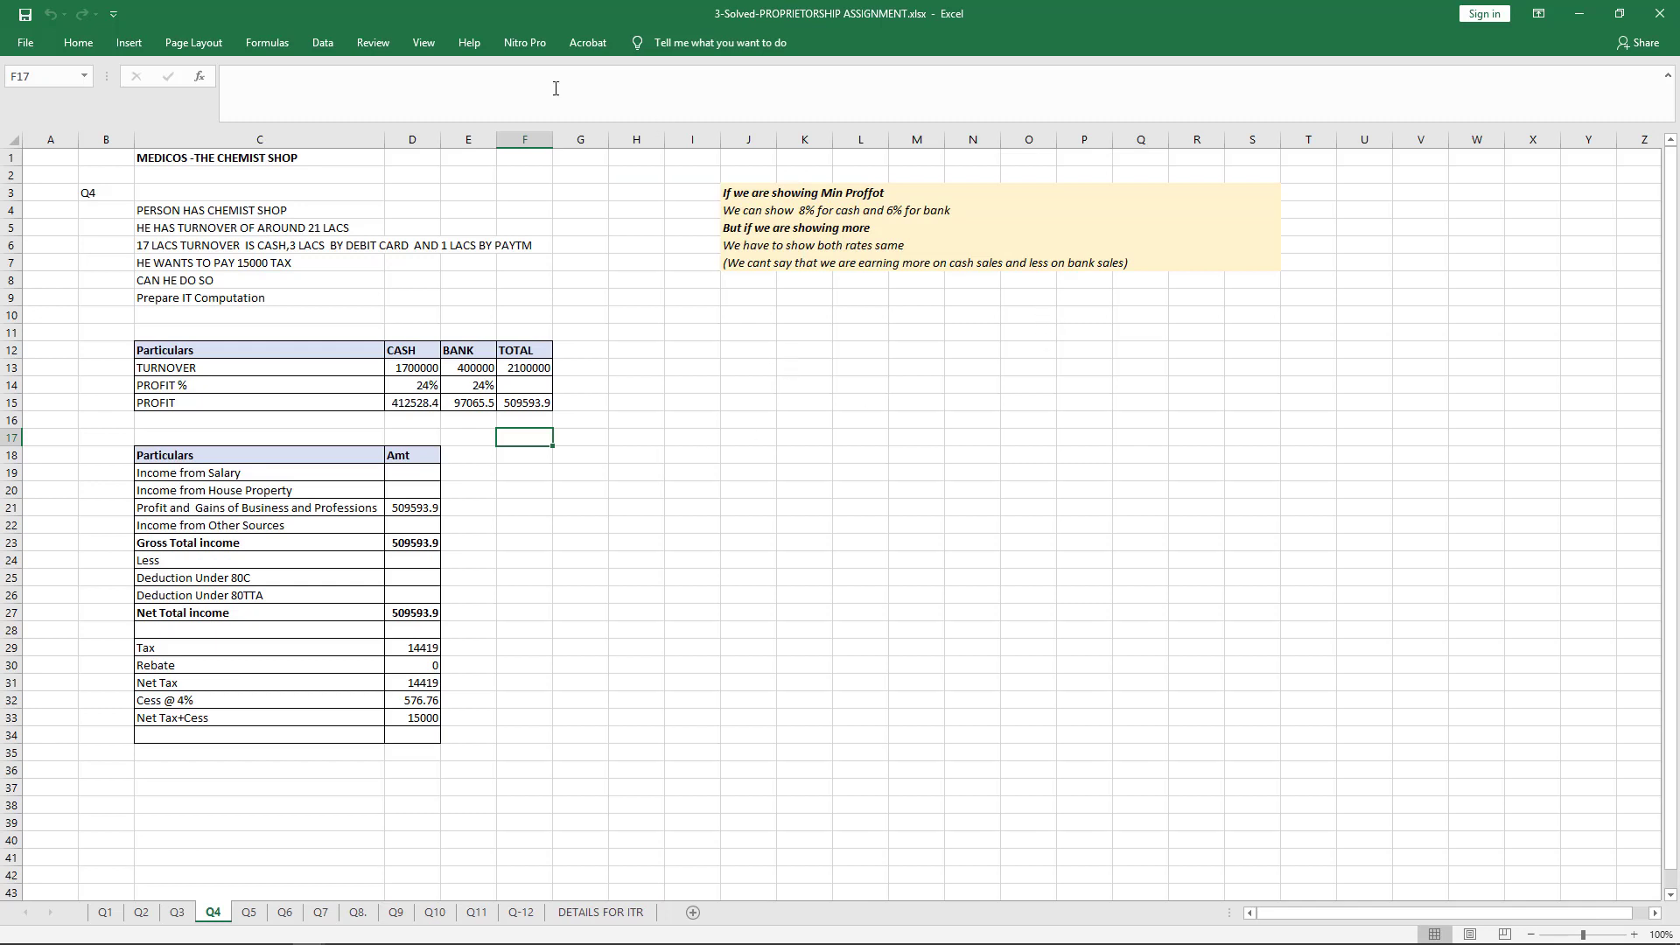
click(399, 385)
click(462, 386)
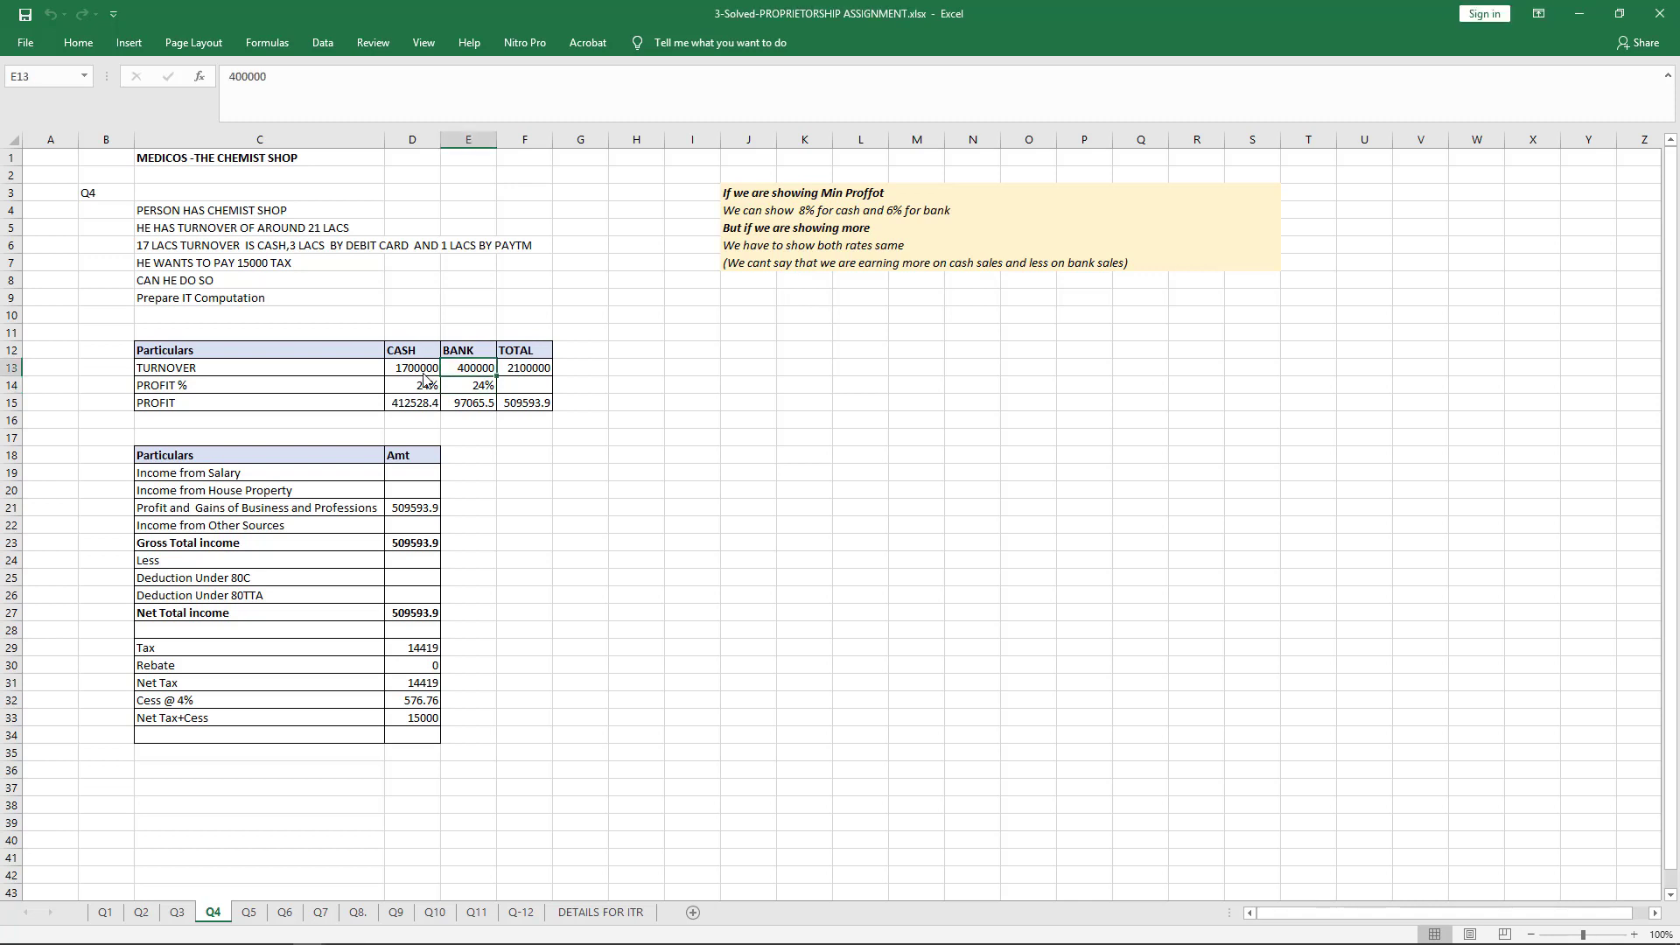
key(Left)
key(Up)
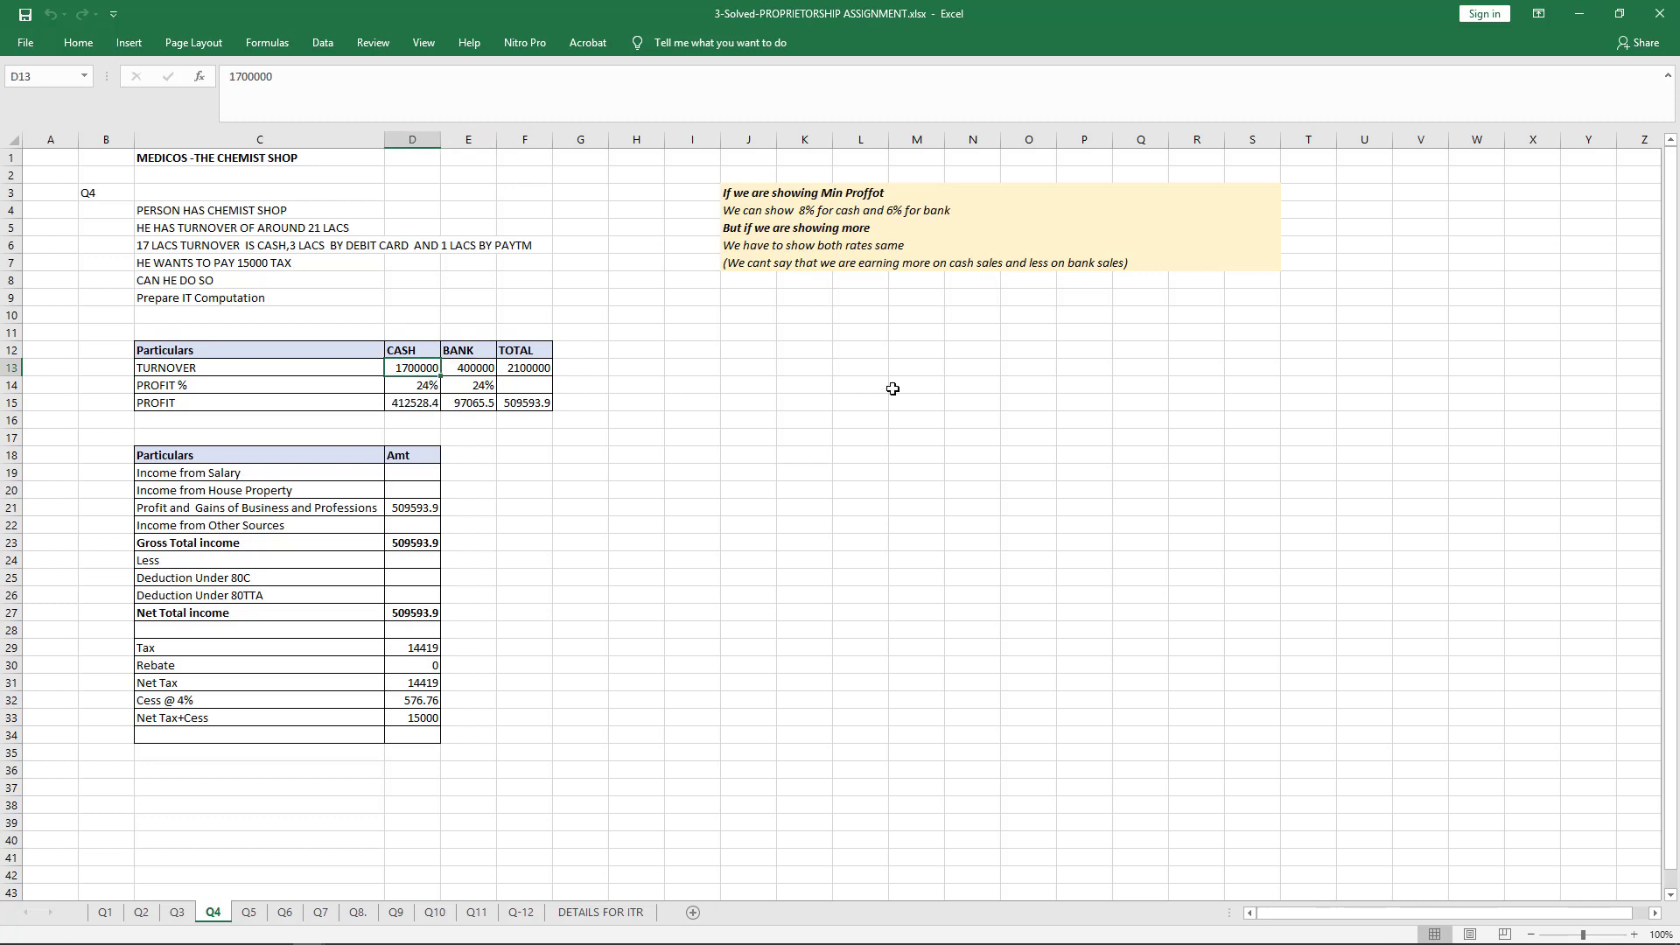
click(478, 369)
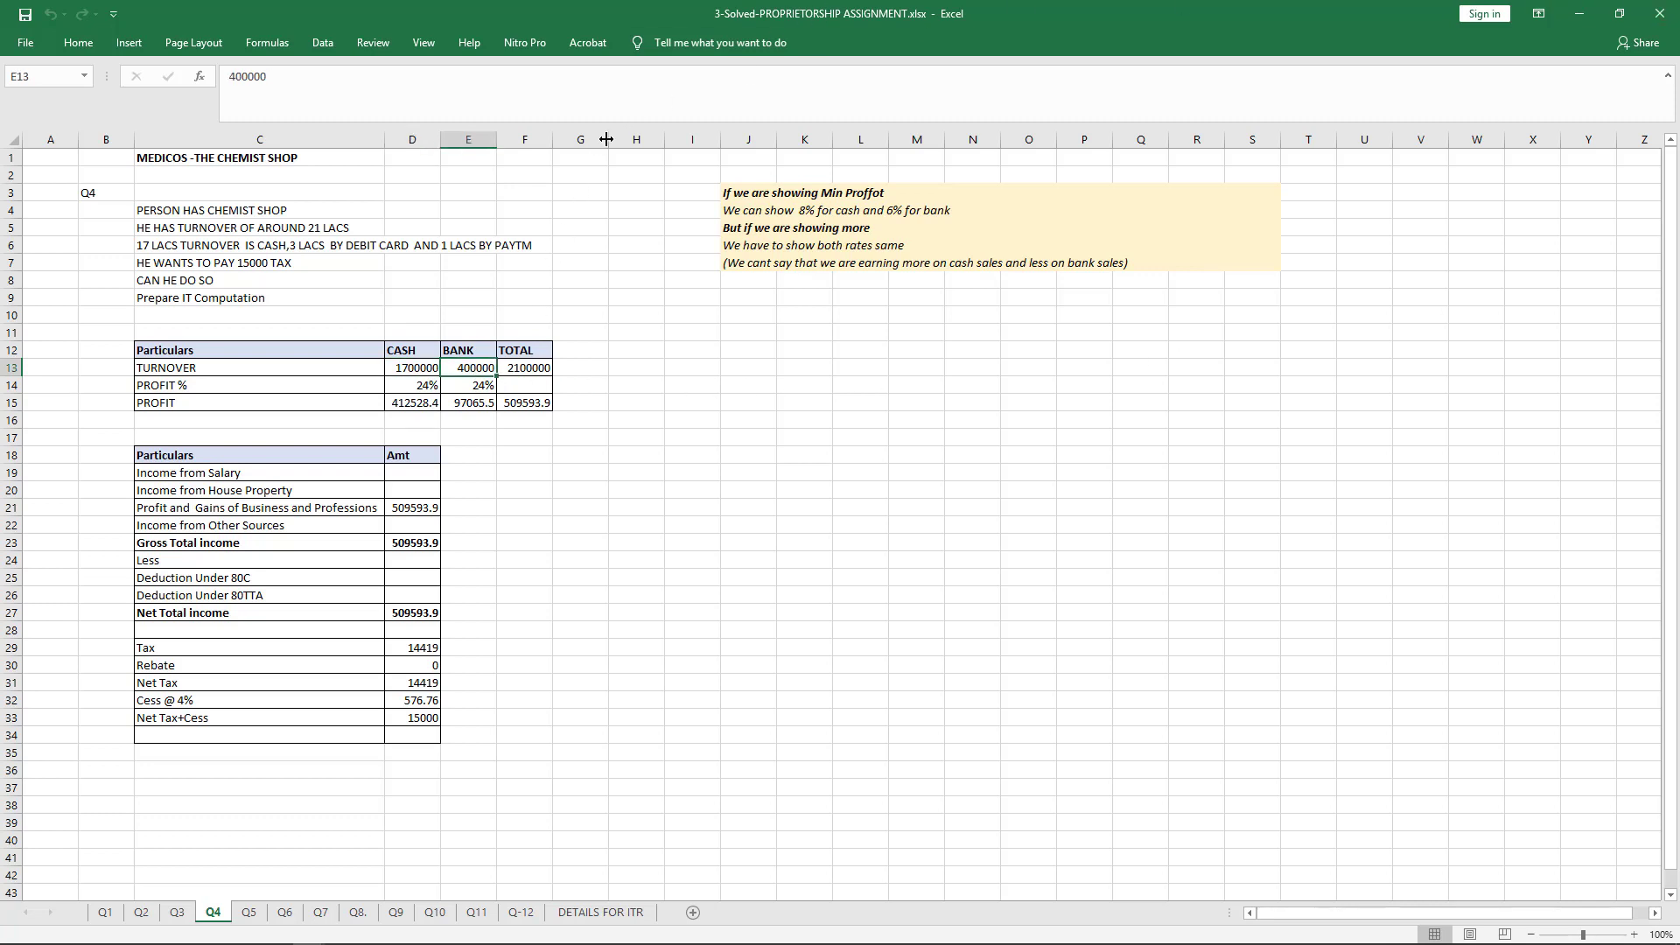
Step: Inspect the cash, bank and total profit formulas and the Net Tax+Cess formula on sheet Q4
click(411, 400)
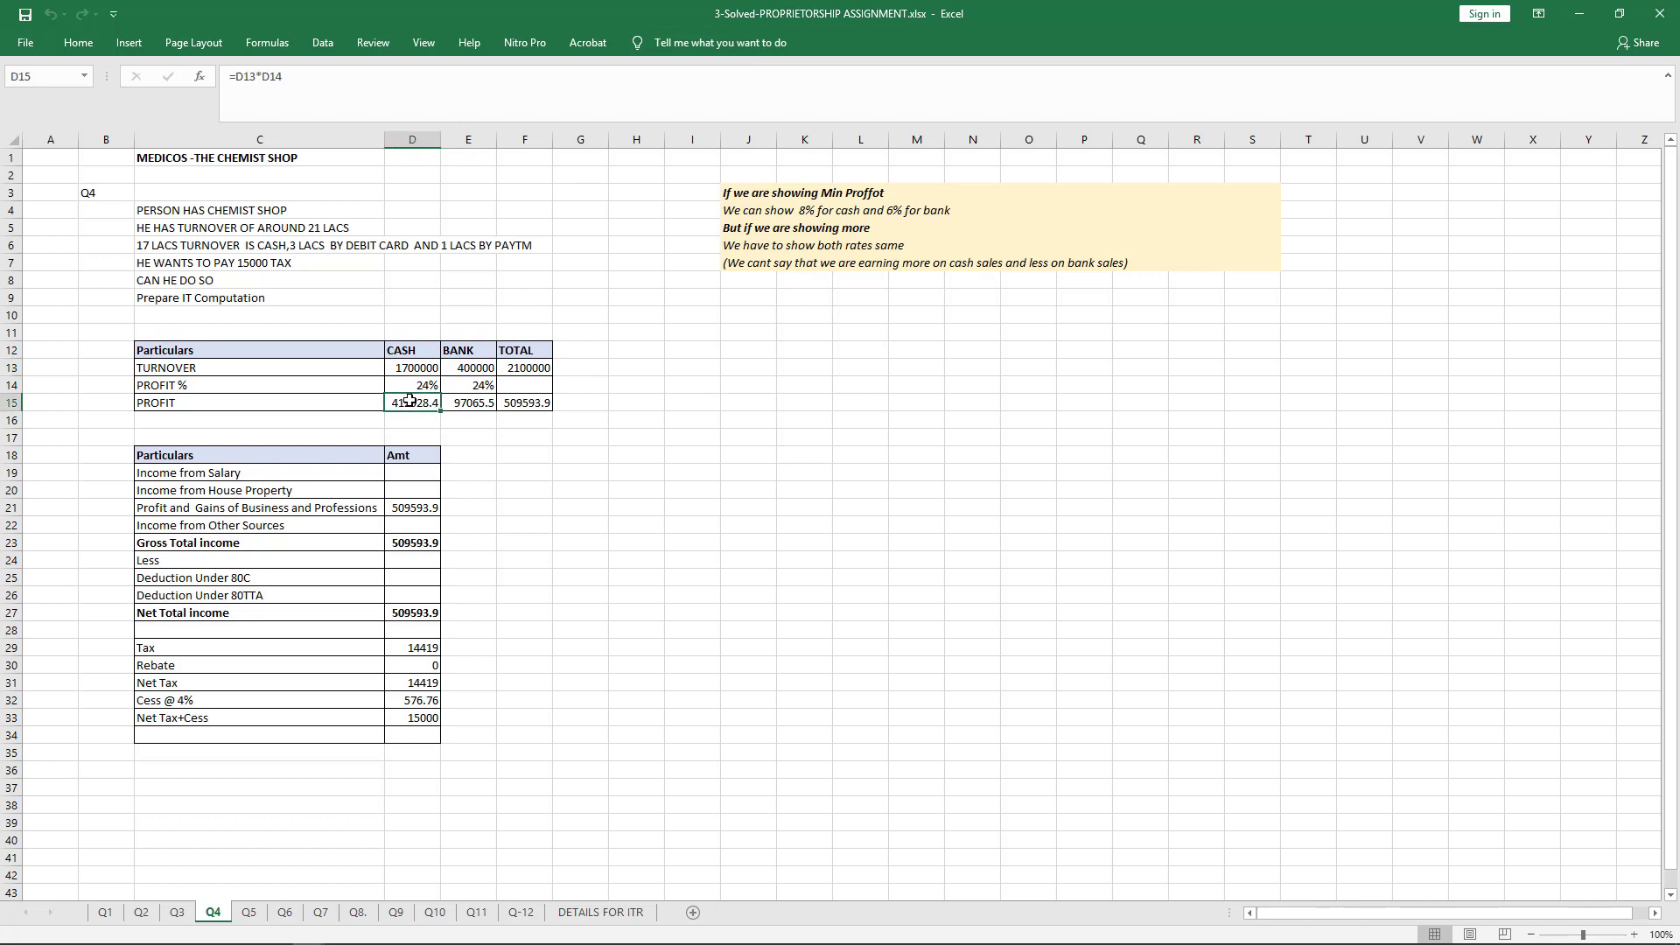
click(479, 403)
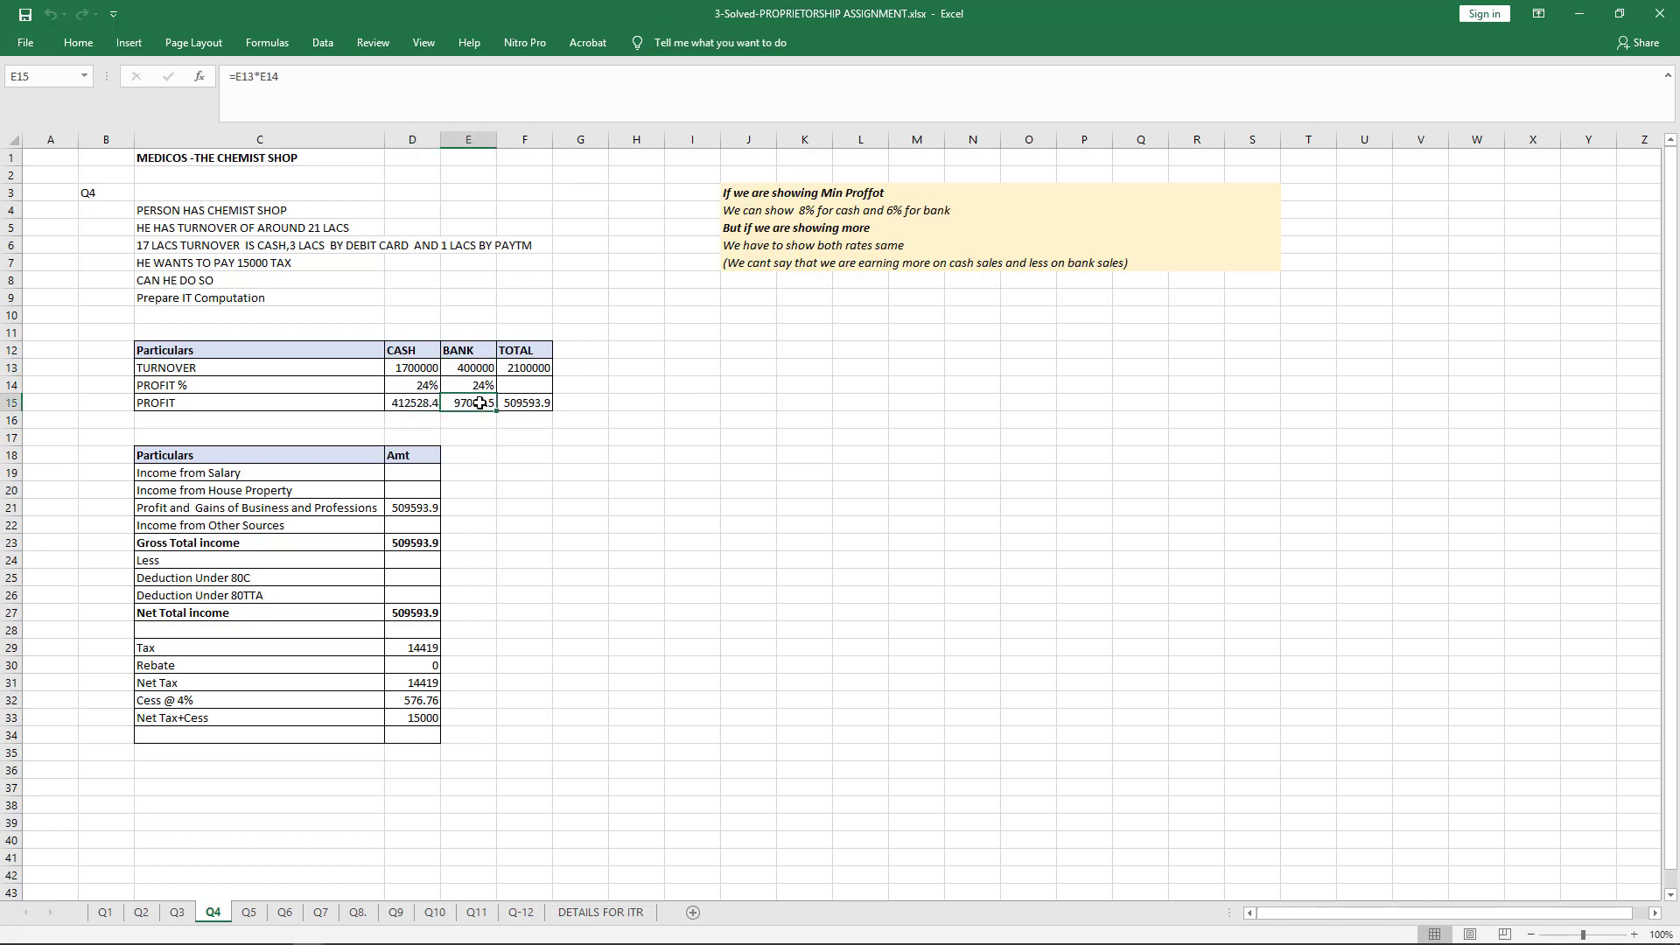
click(536, 402)
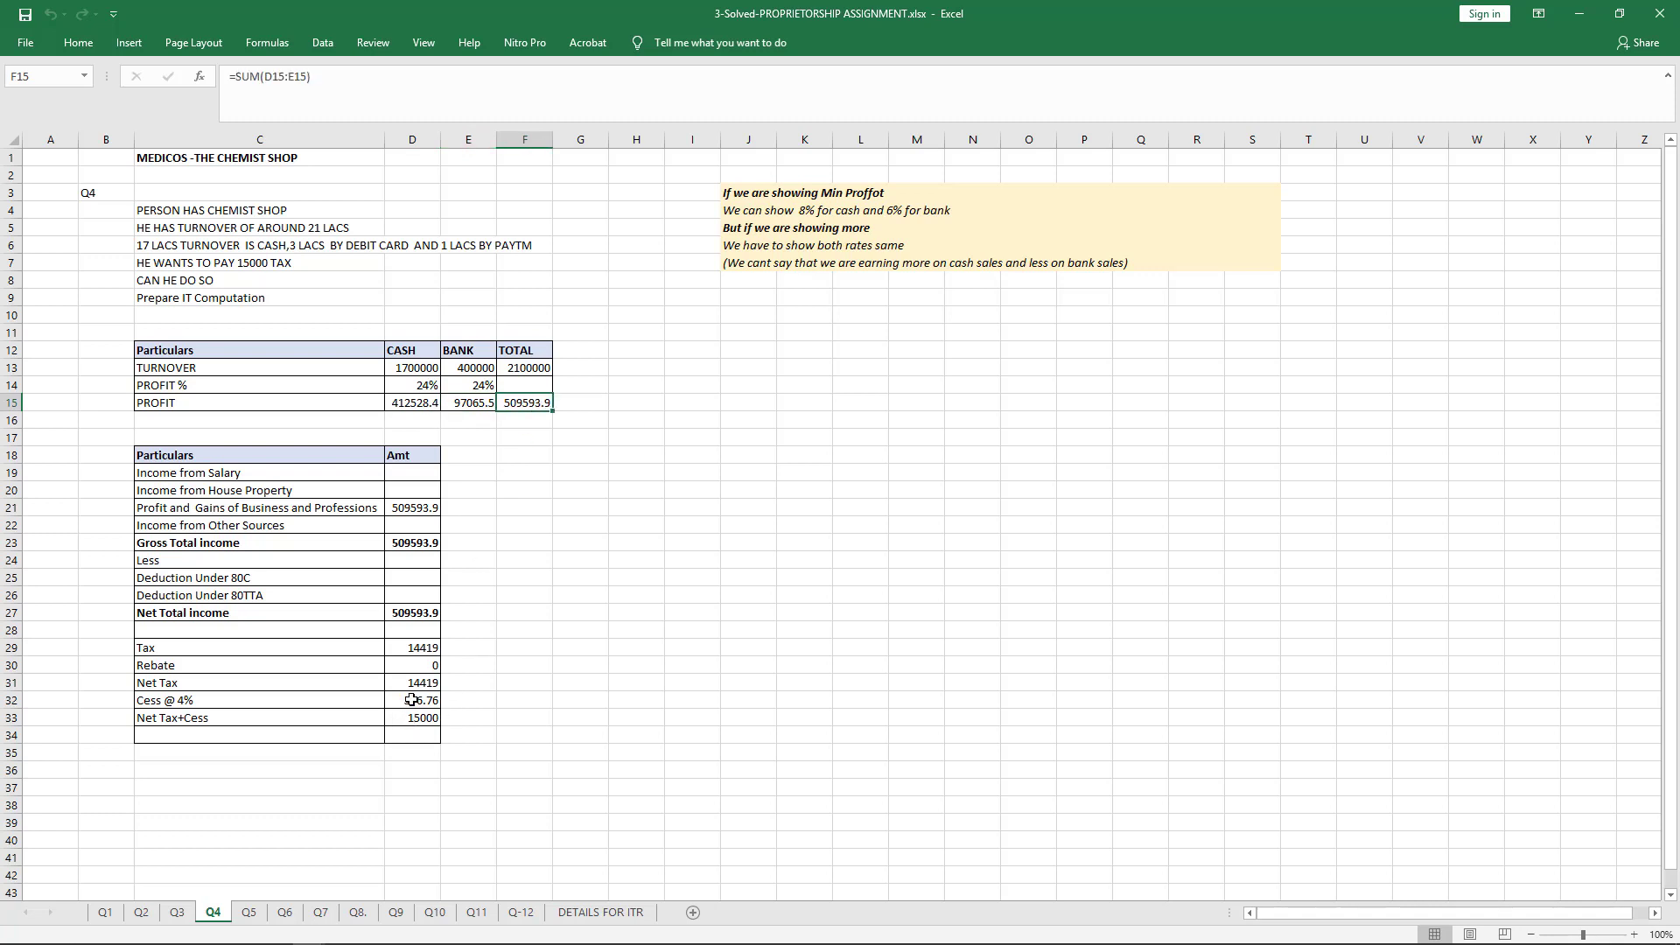
click(425, 716)
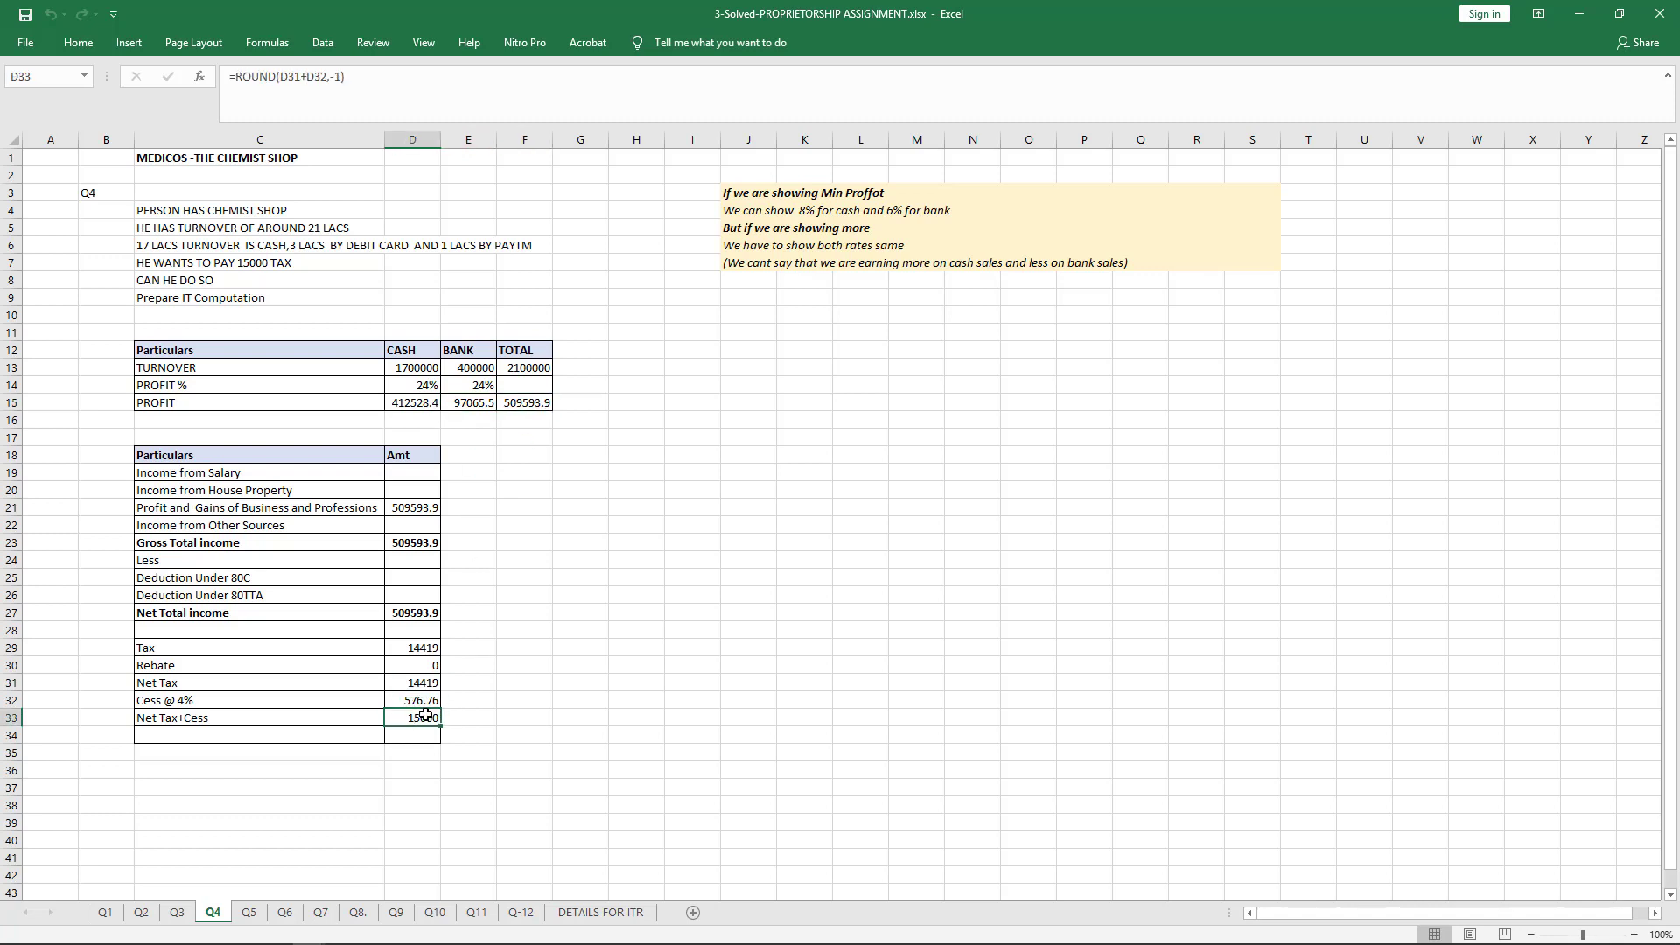
click(507, 645)
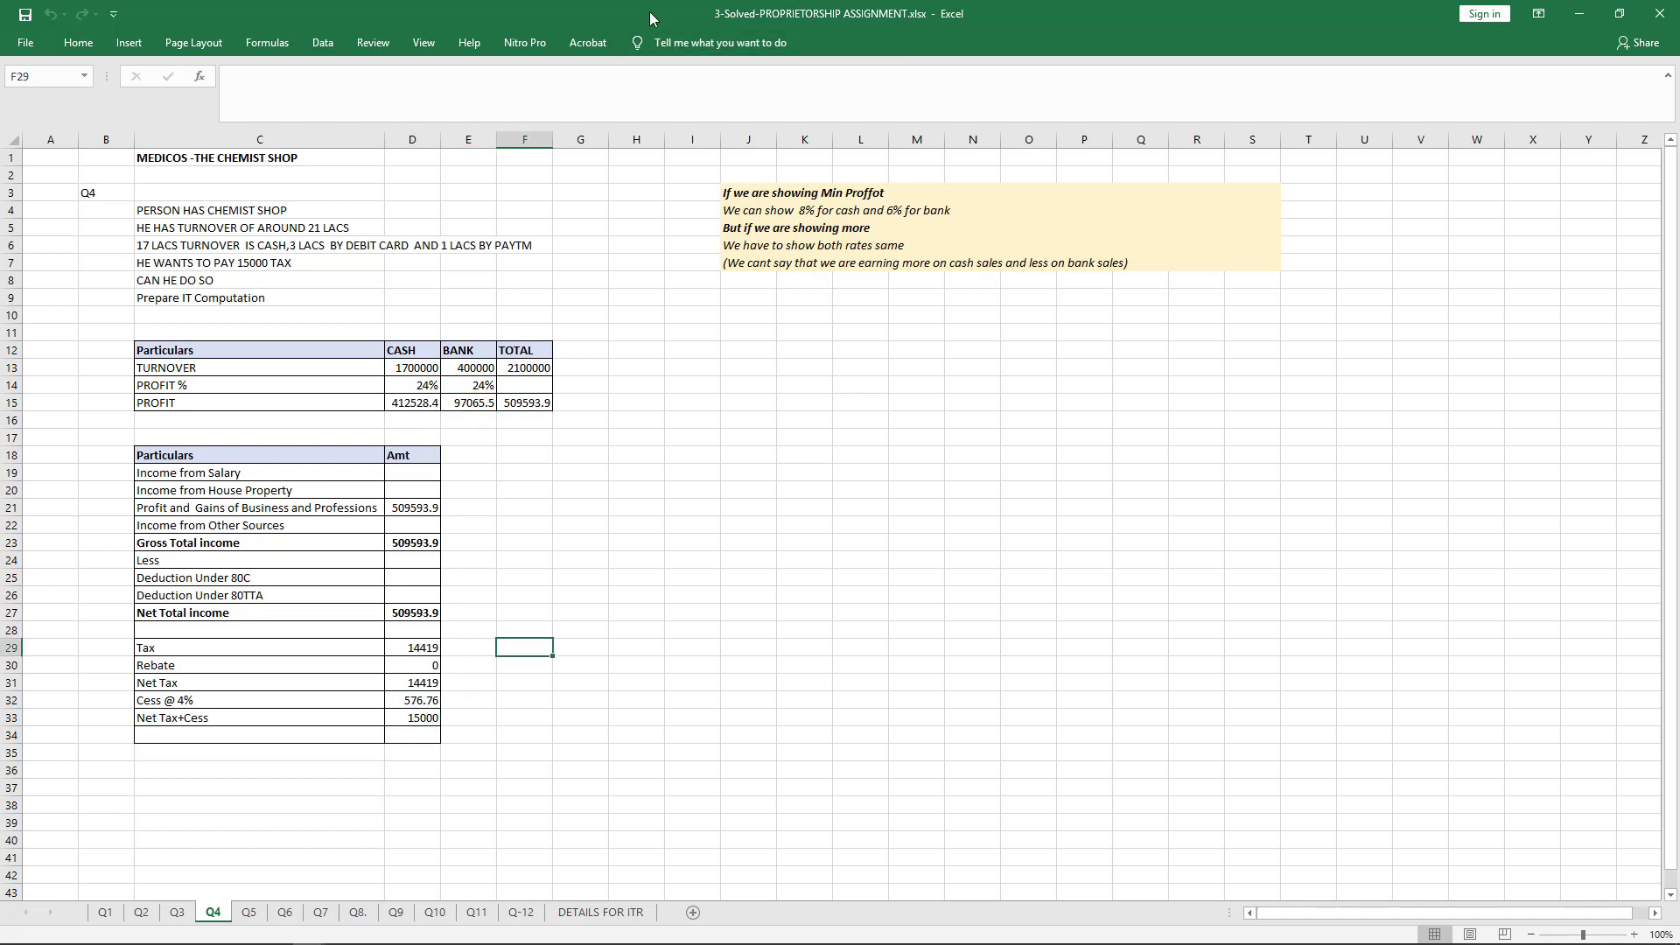
Step: Review the business profit and FINAL tax formulas in the computation on sheet Q5
key(ctrl+Page_Down)
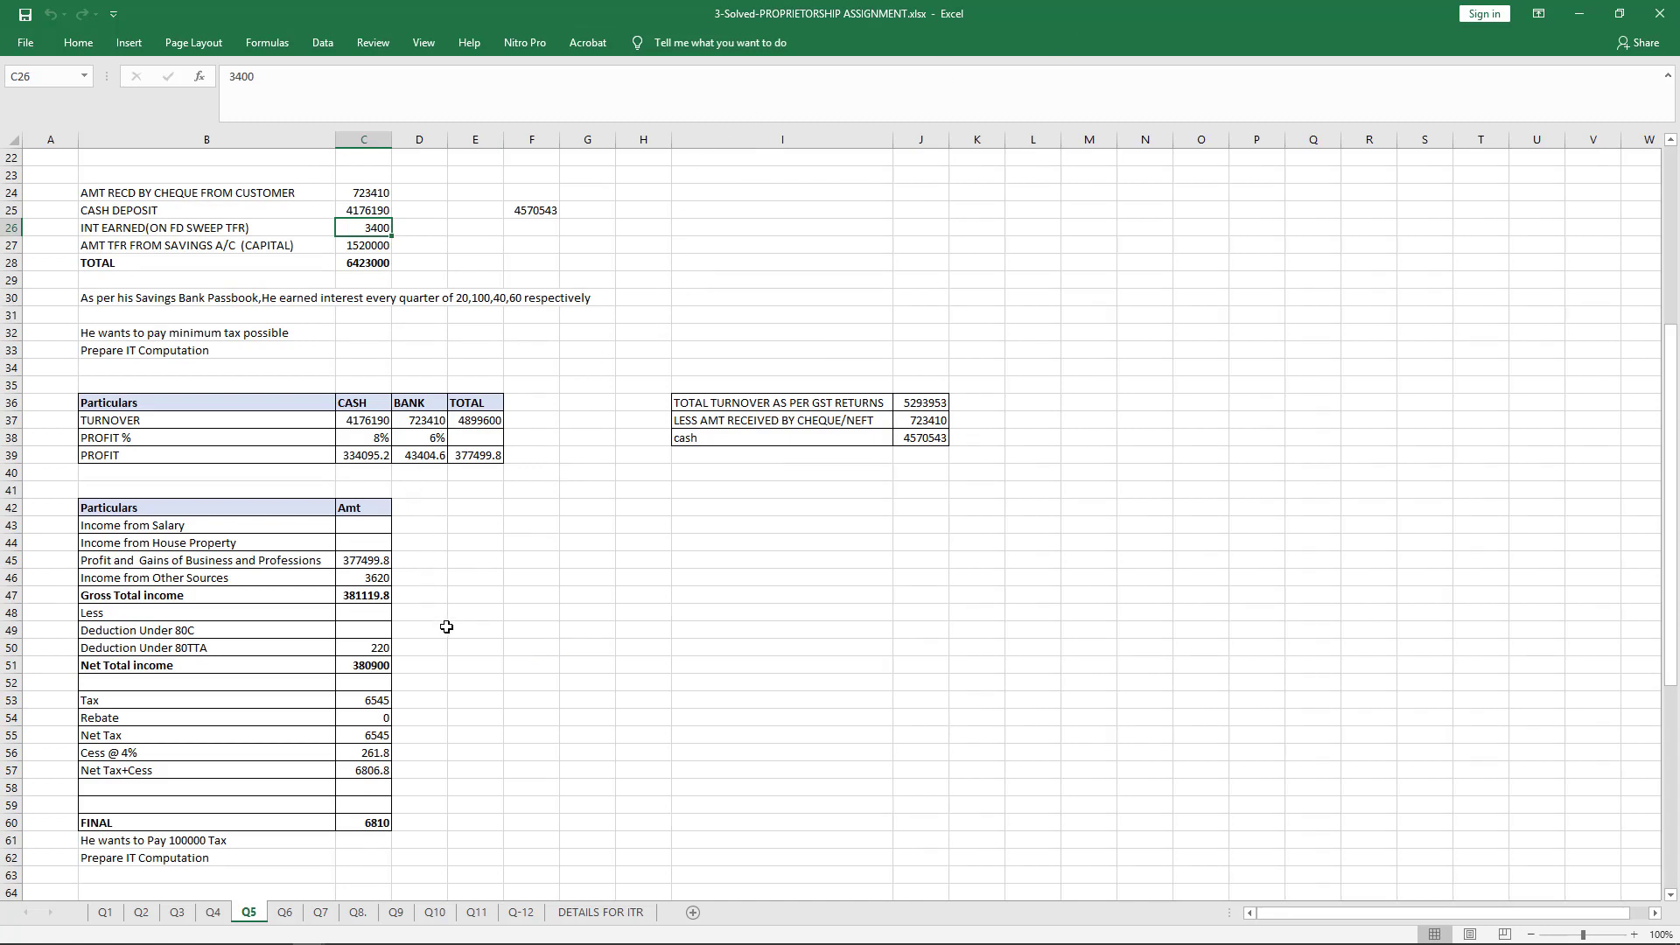
click(367, 561)
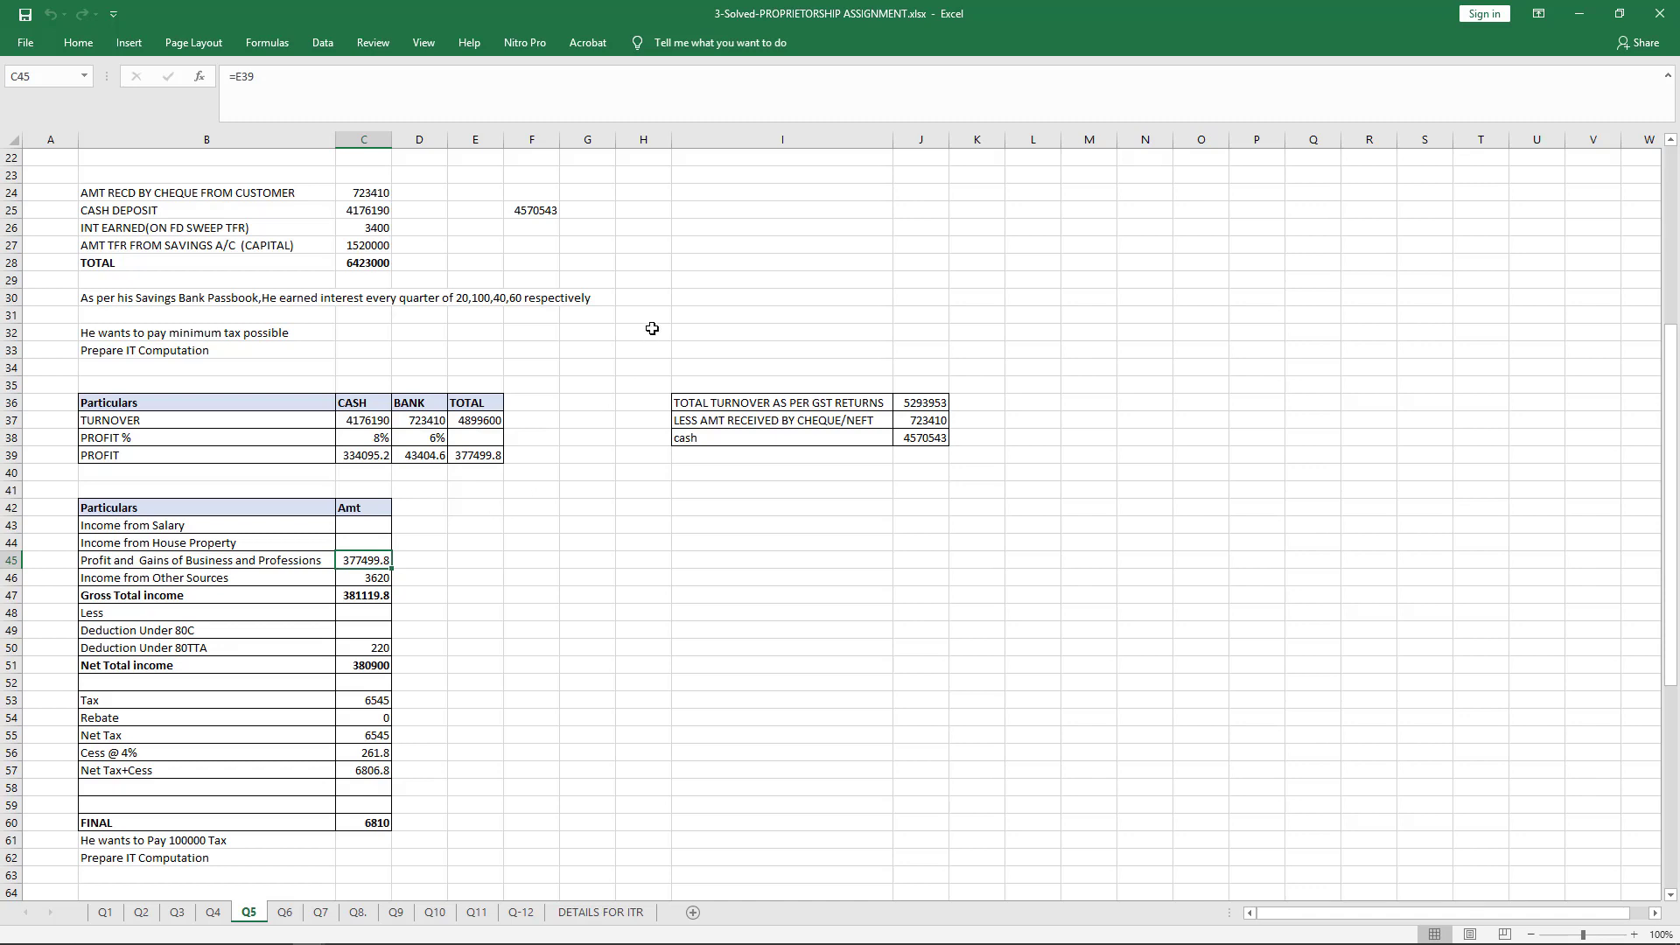
click(368, 823)
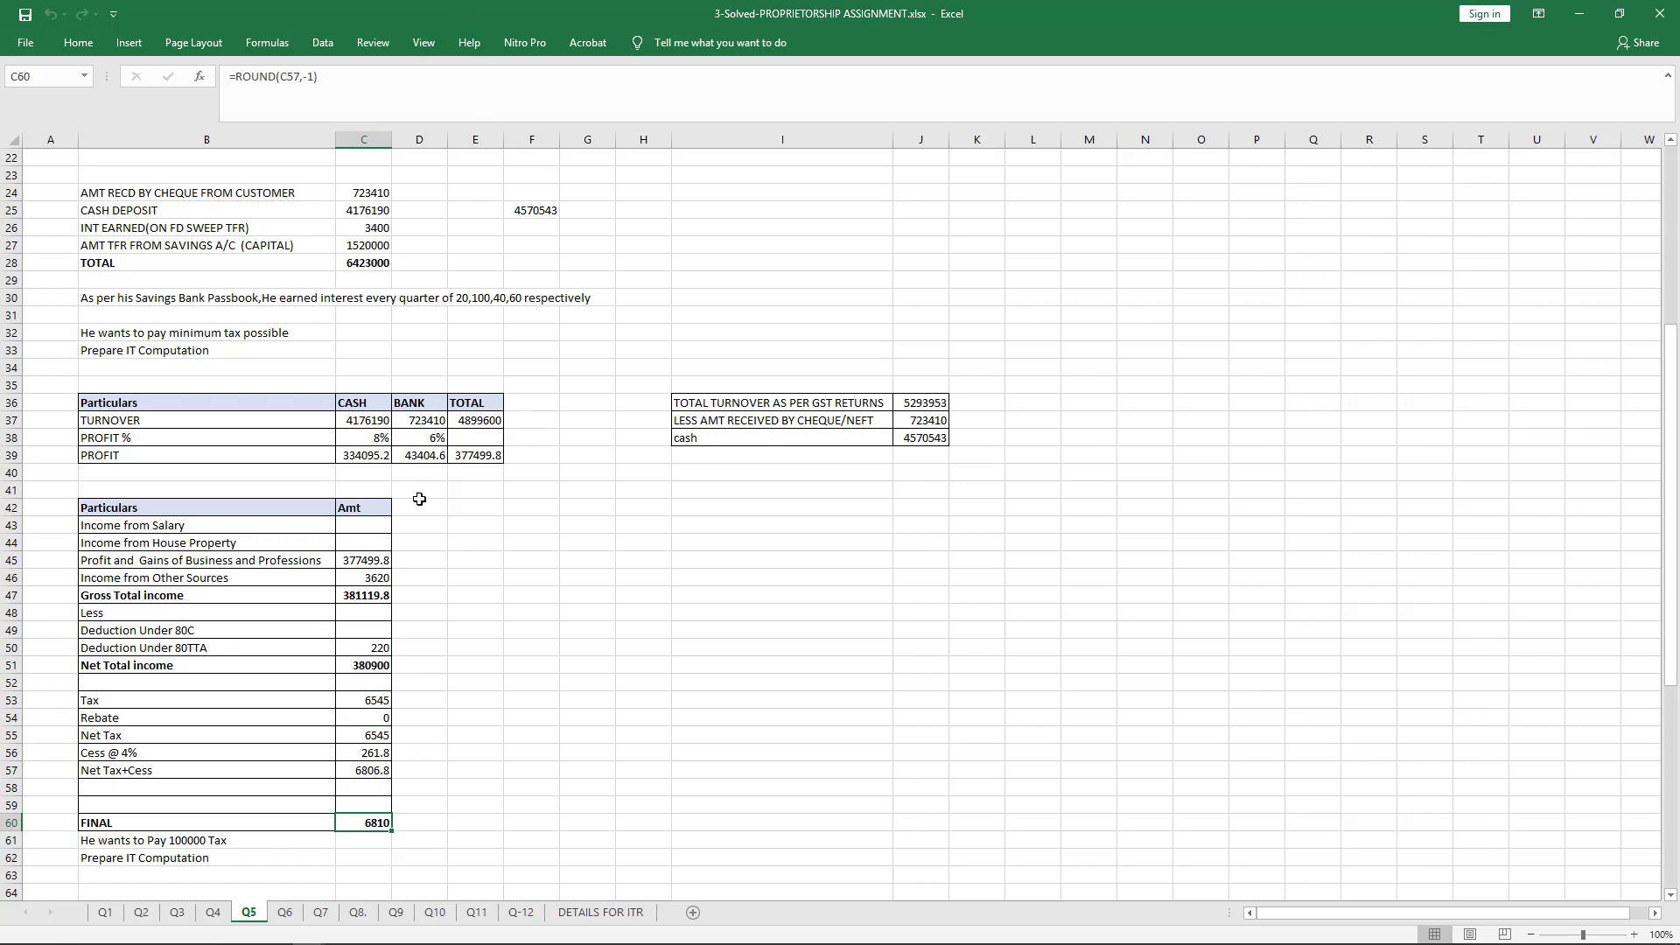
Step: Examine the cash turnover, profit percentage and profit formula for Bhawani Steel Parts on sheet Q6
key(ctrl+Page_Down)
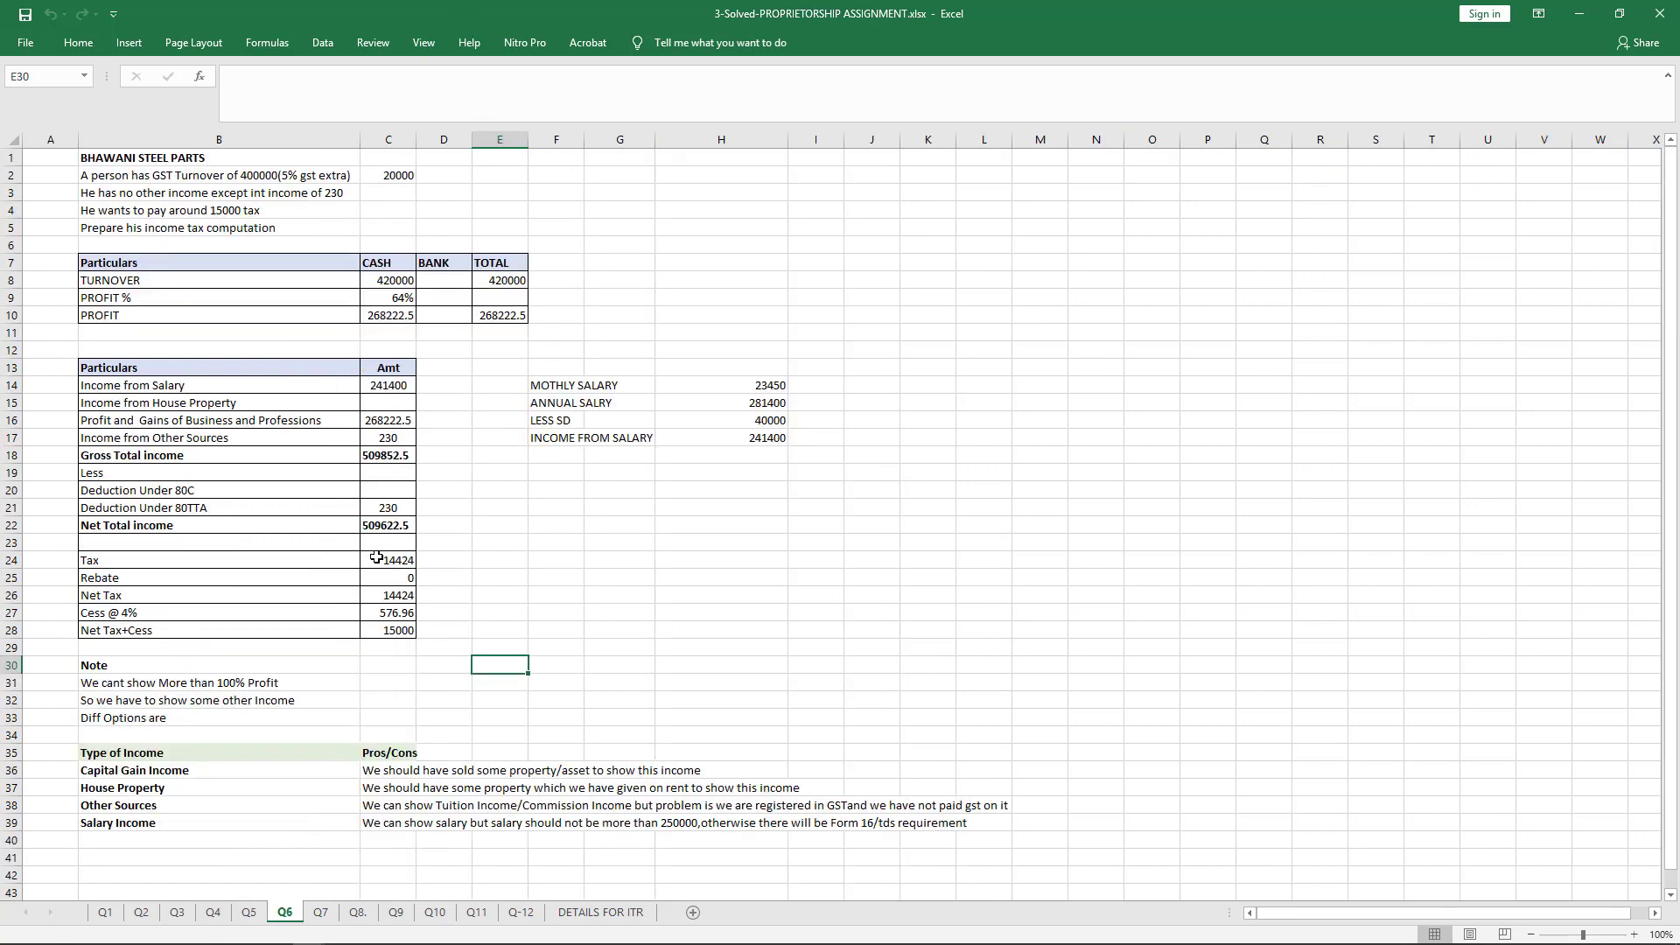
click(411, 302)
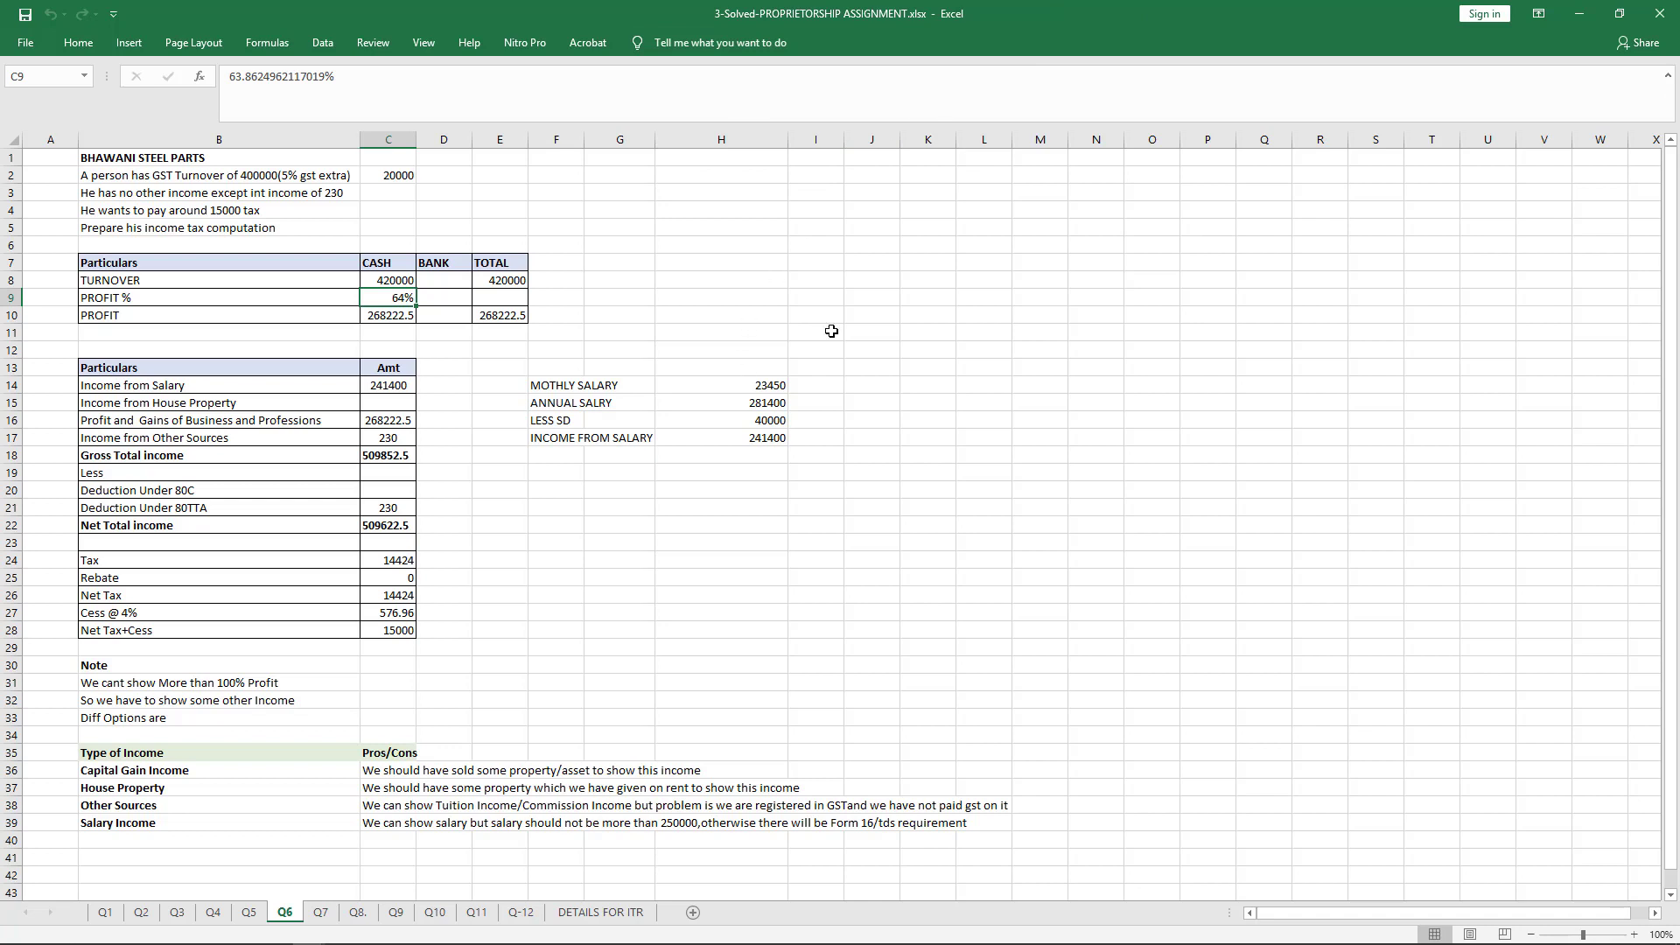
click(399, 282)
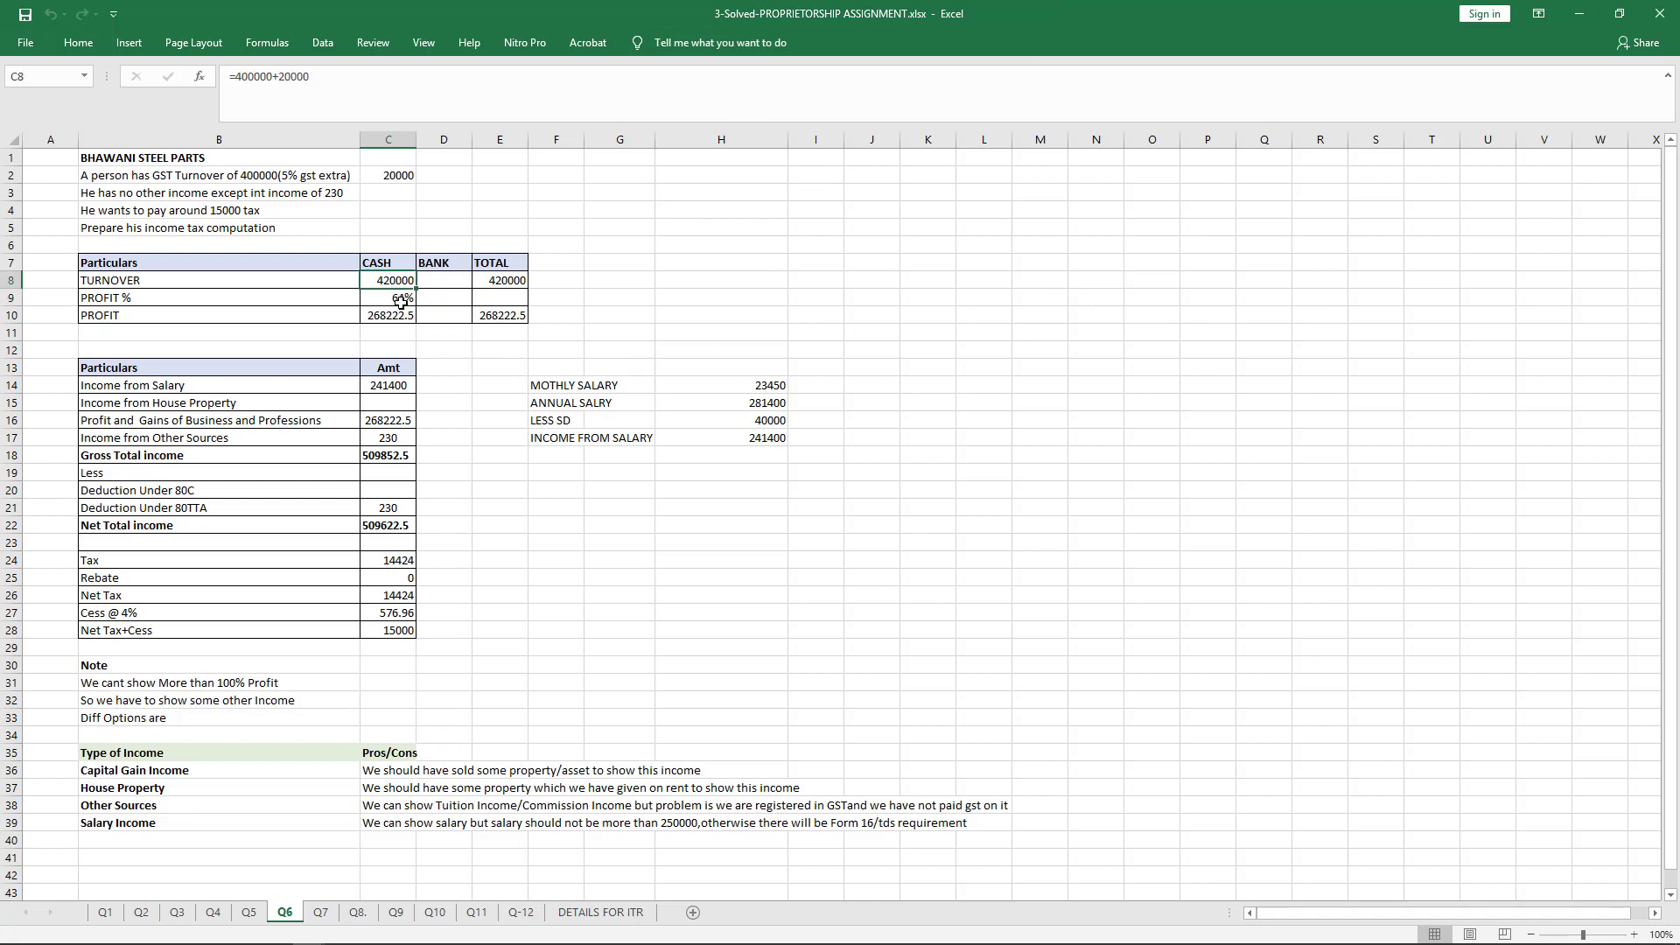
click(404, 302)
click(406, 325)
click(402, 317)
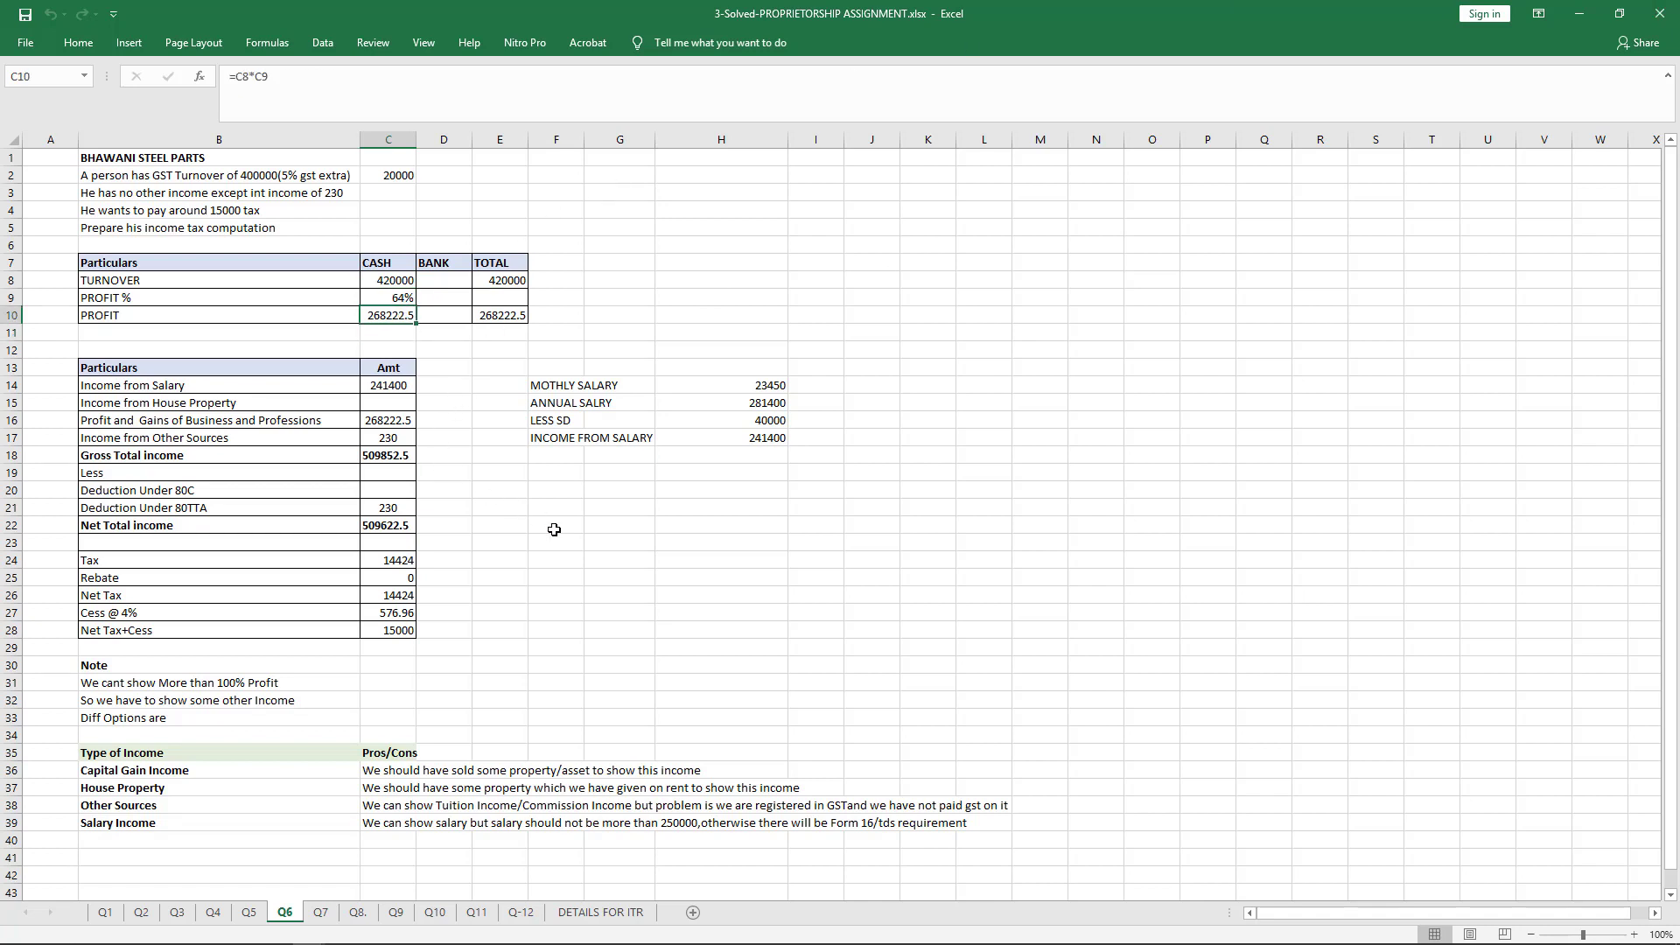
Step: Inspect the salary, house property, business and other-source income, Gross Total income and Net Tax+Cess on sheet Q6
click(394, 403)
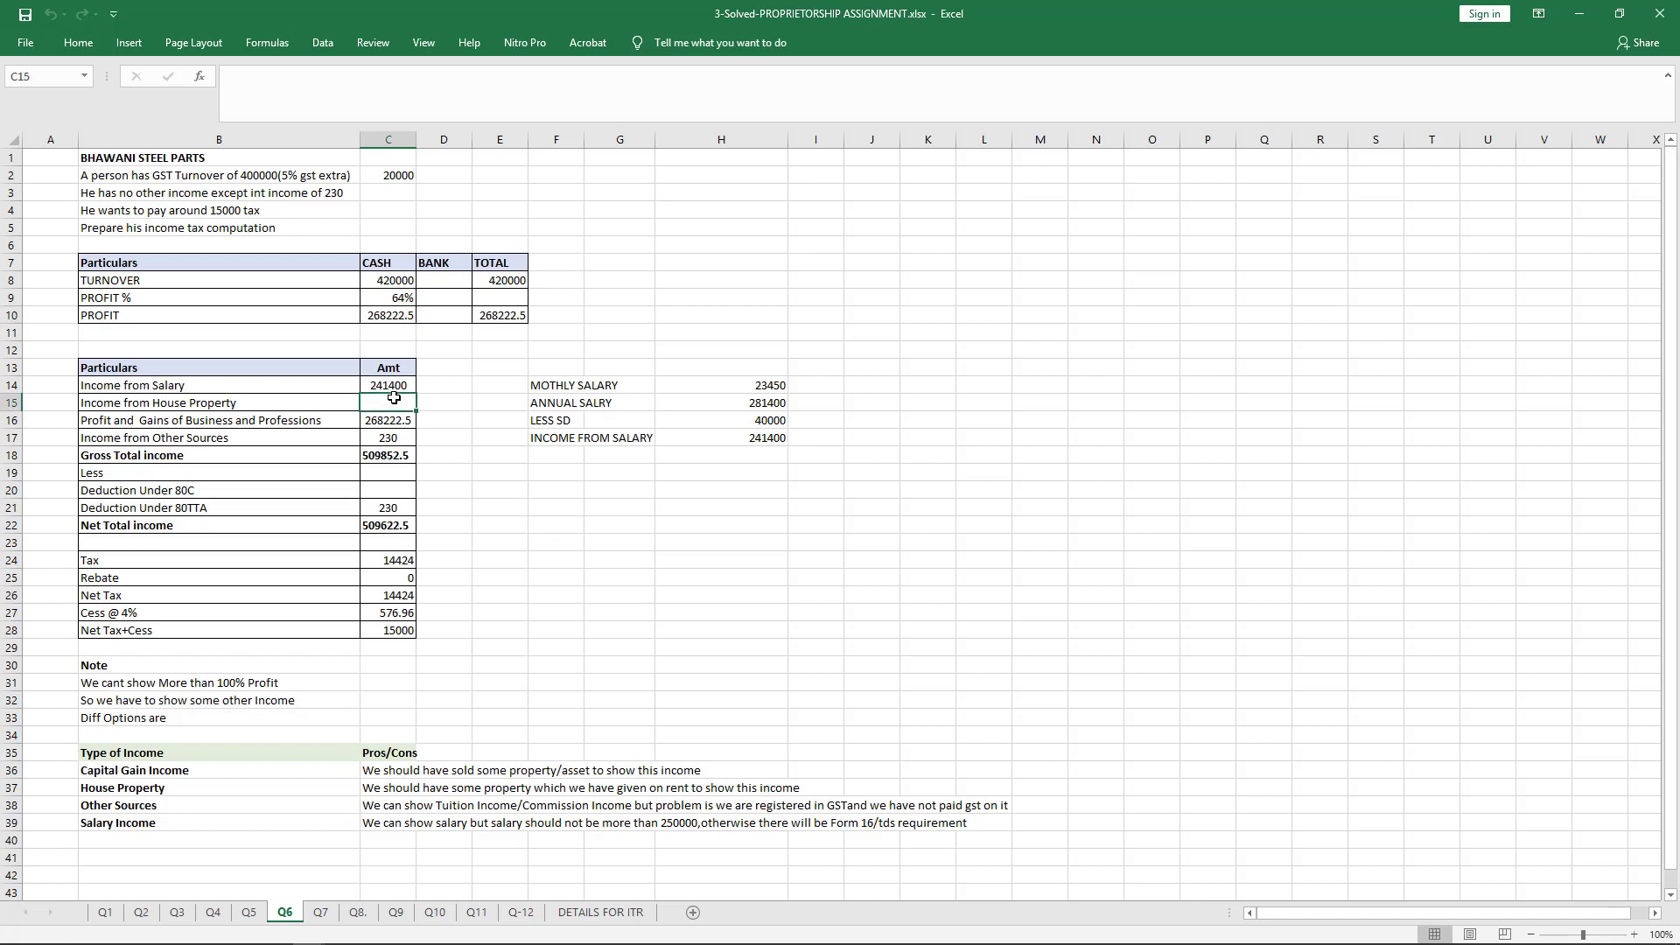
click(405, 457)
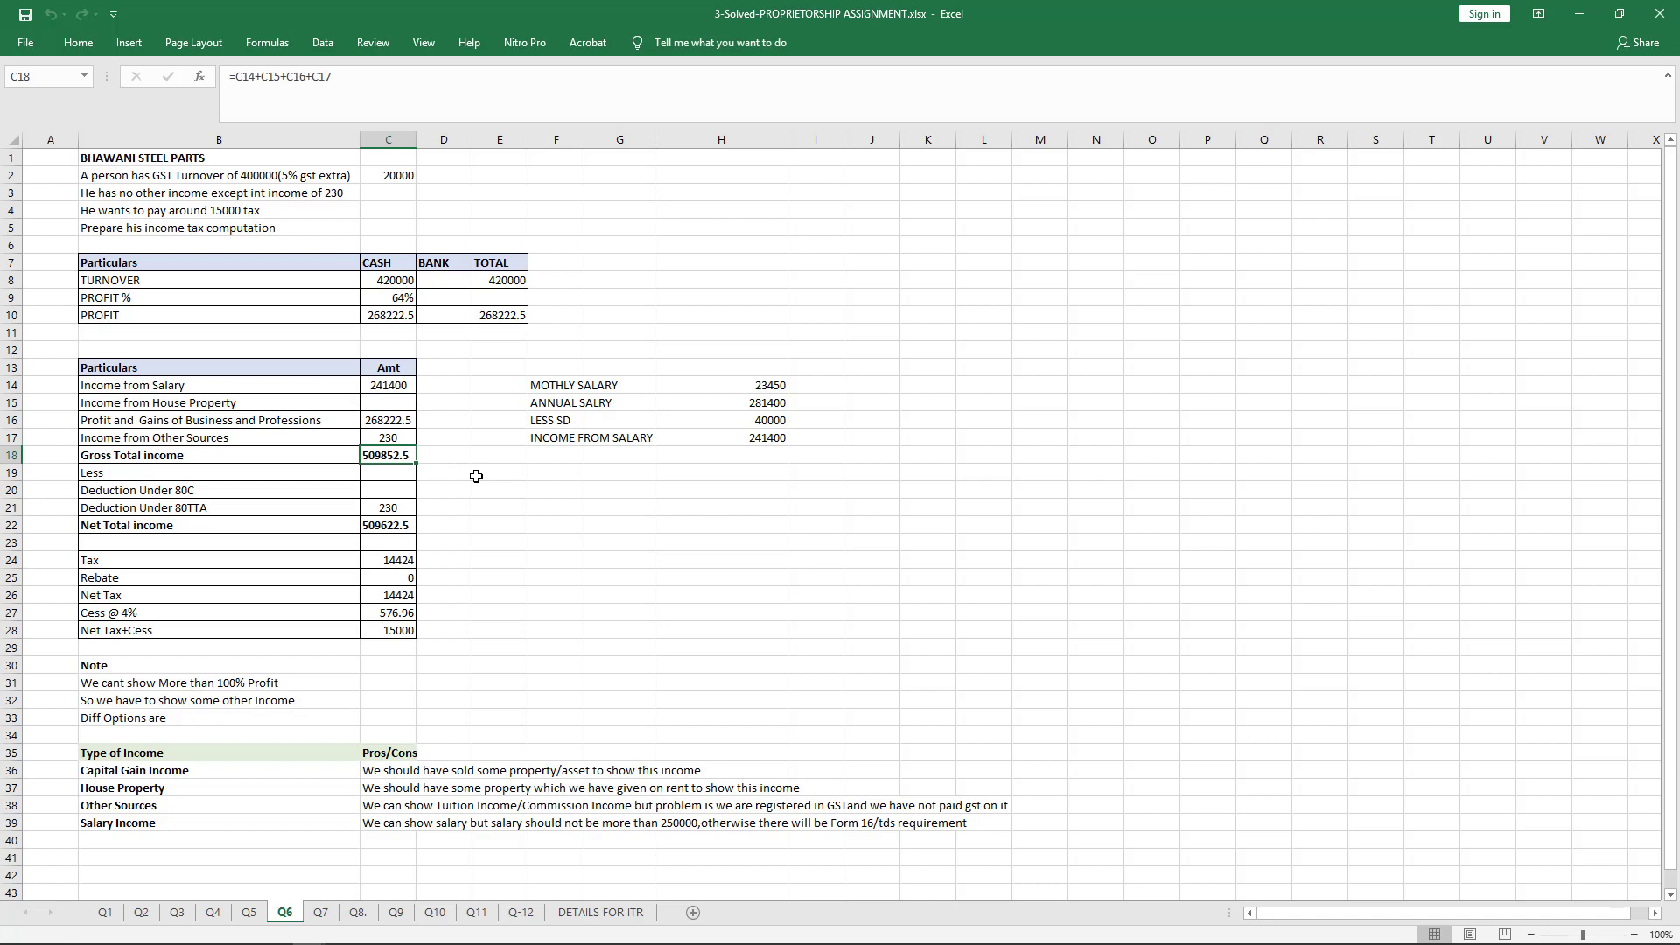
click(383, 396)
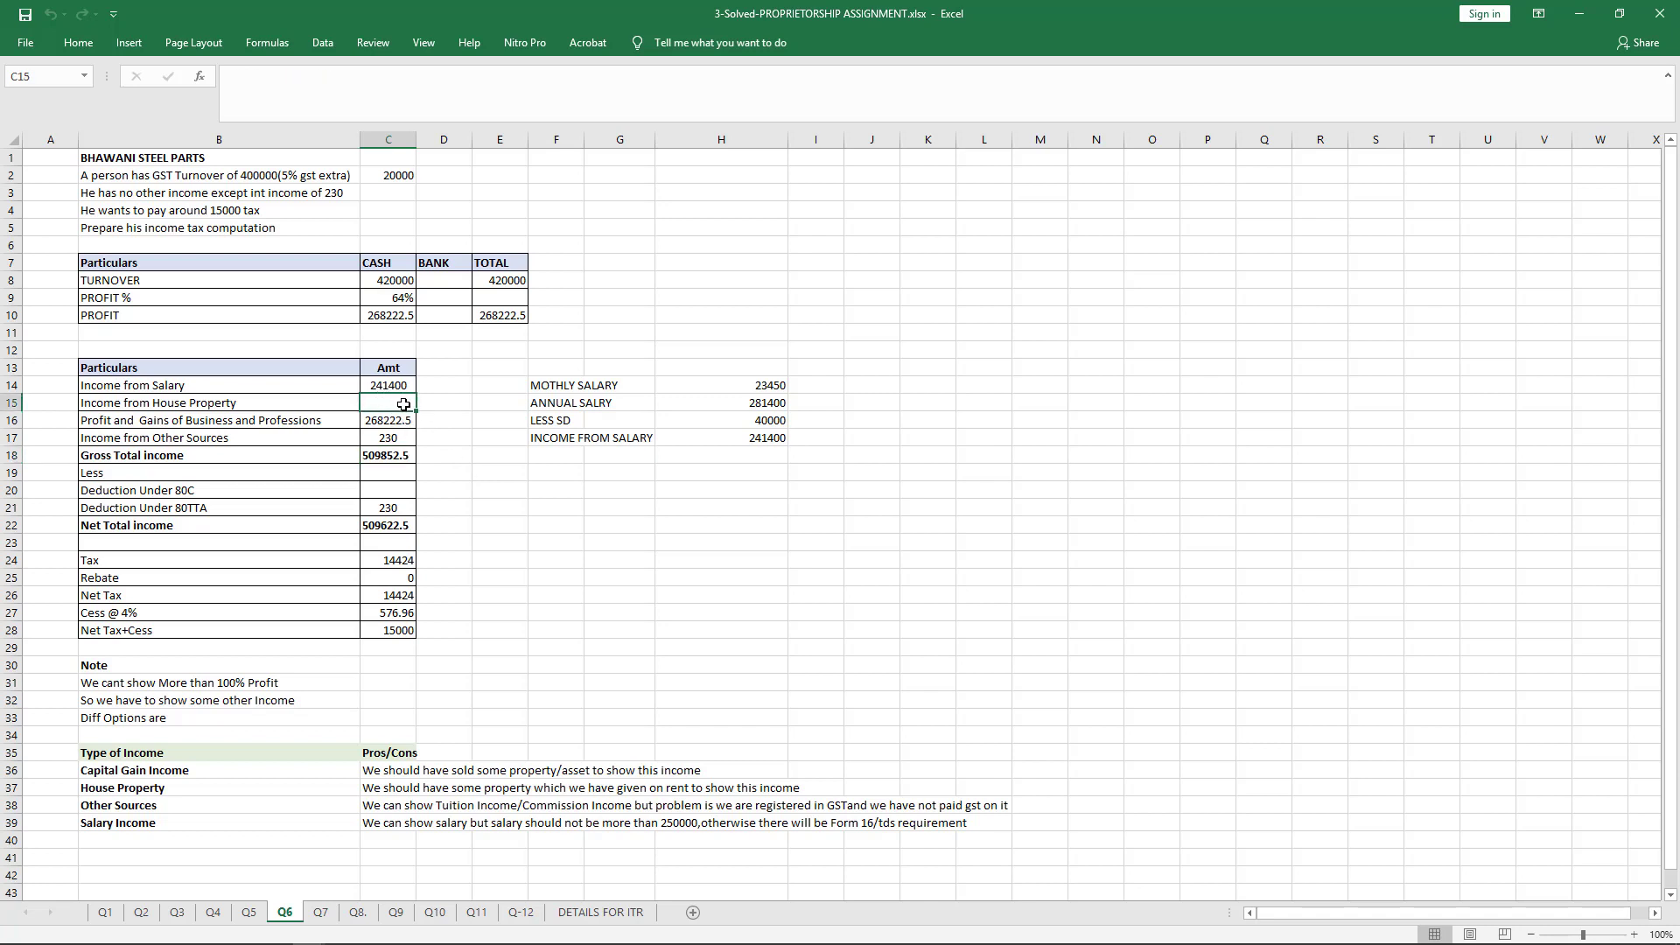
click(382, 382)
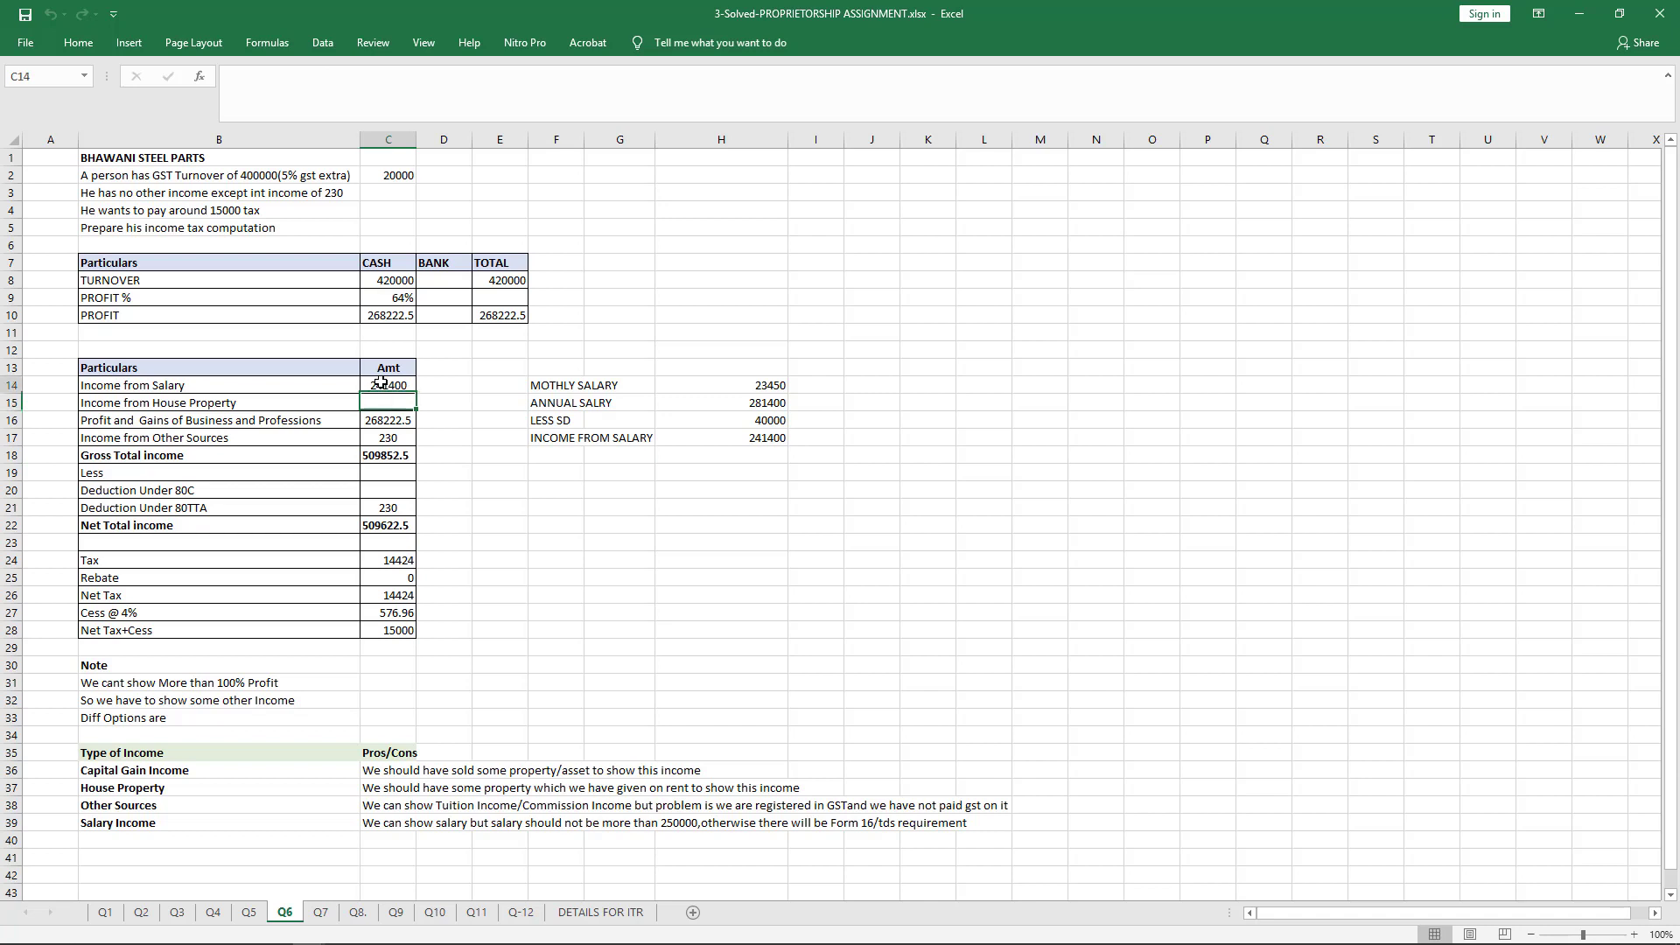
click(388, 435)
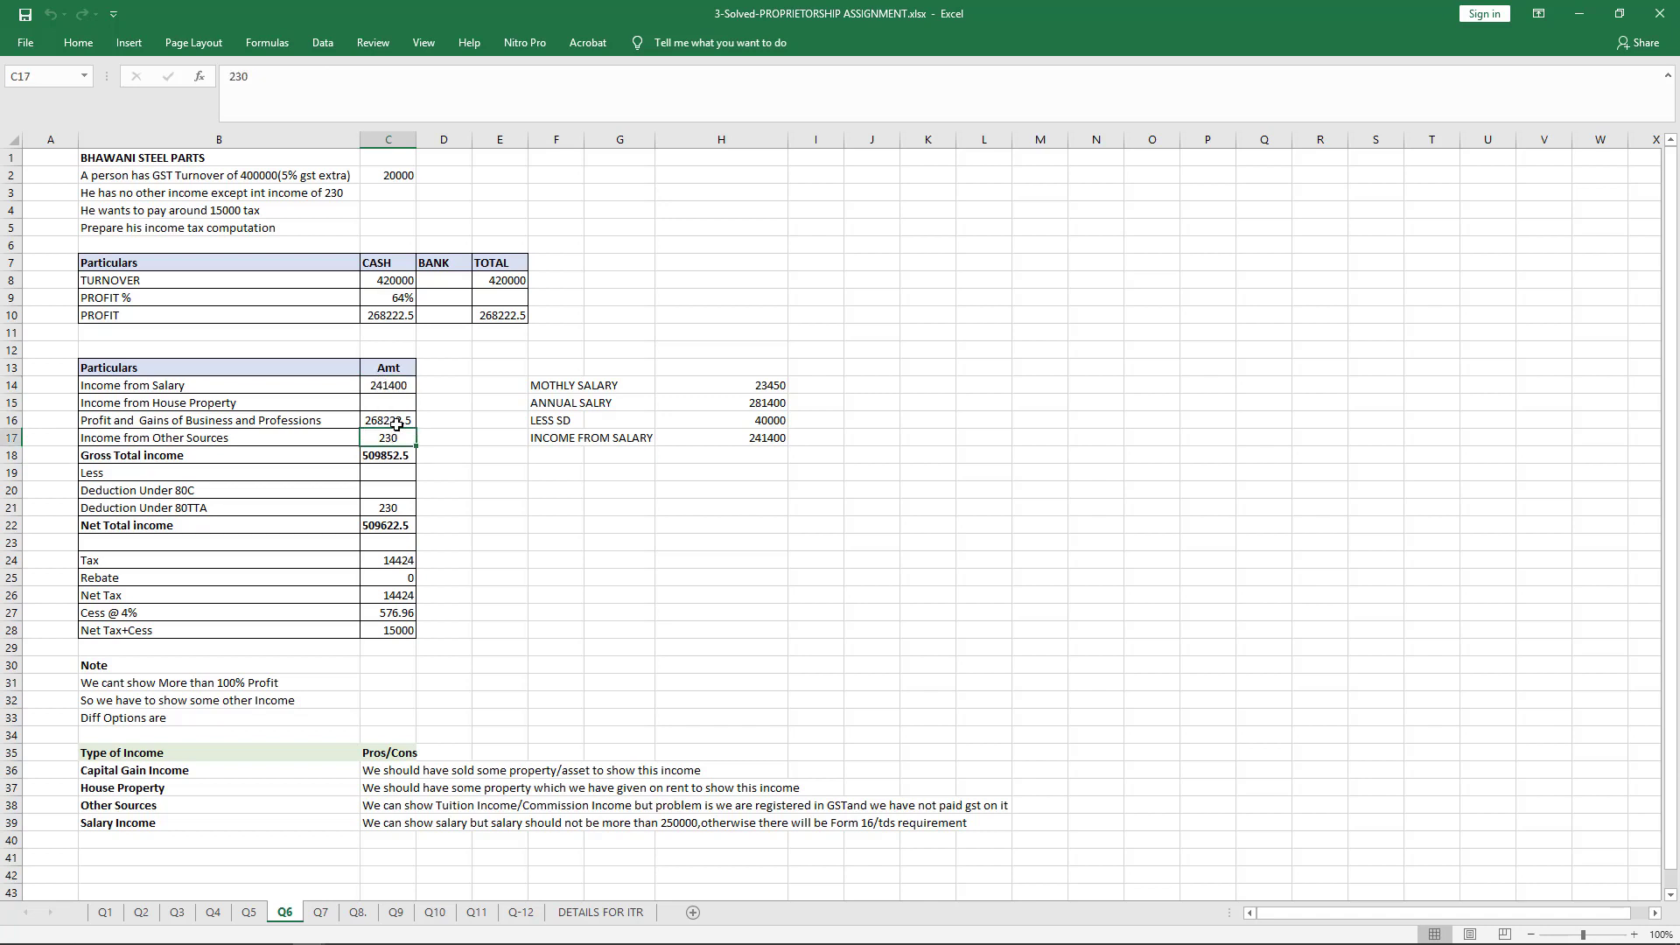
click(395, 421)
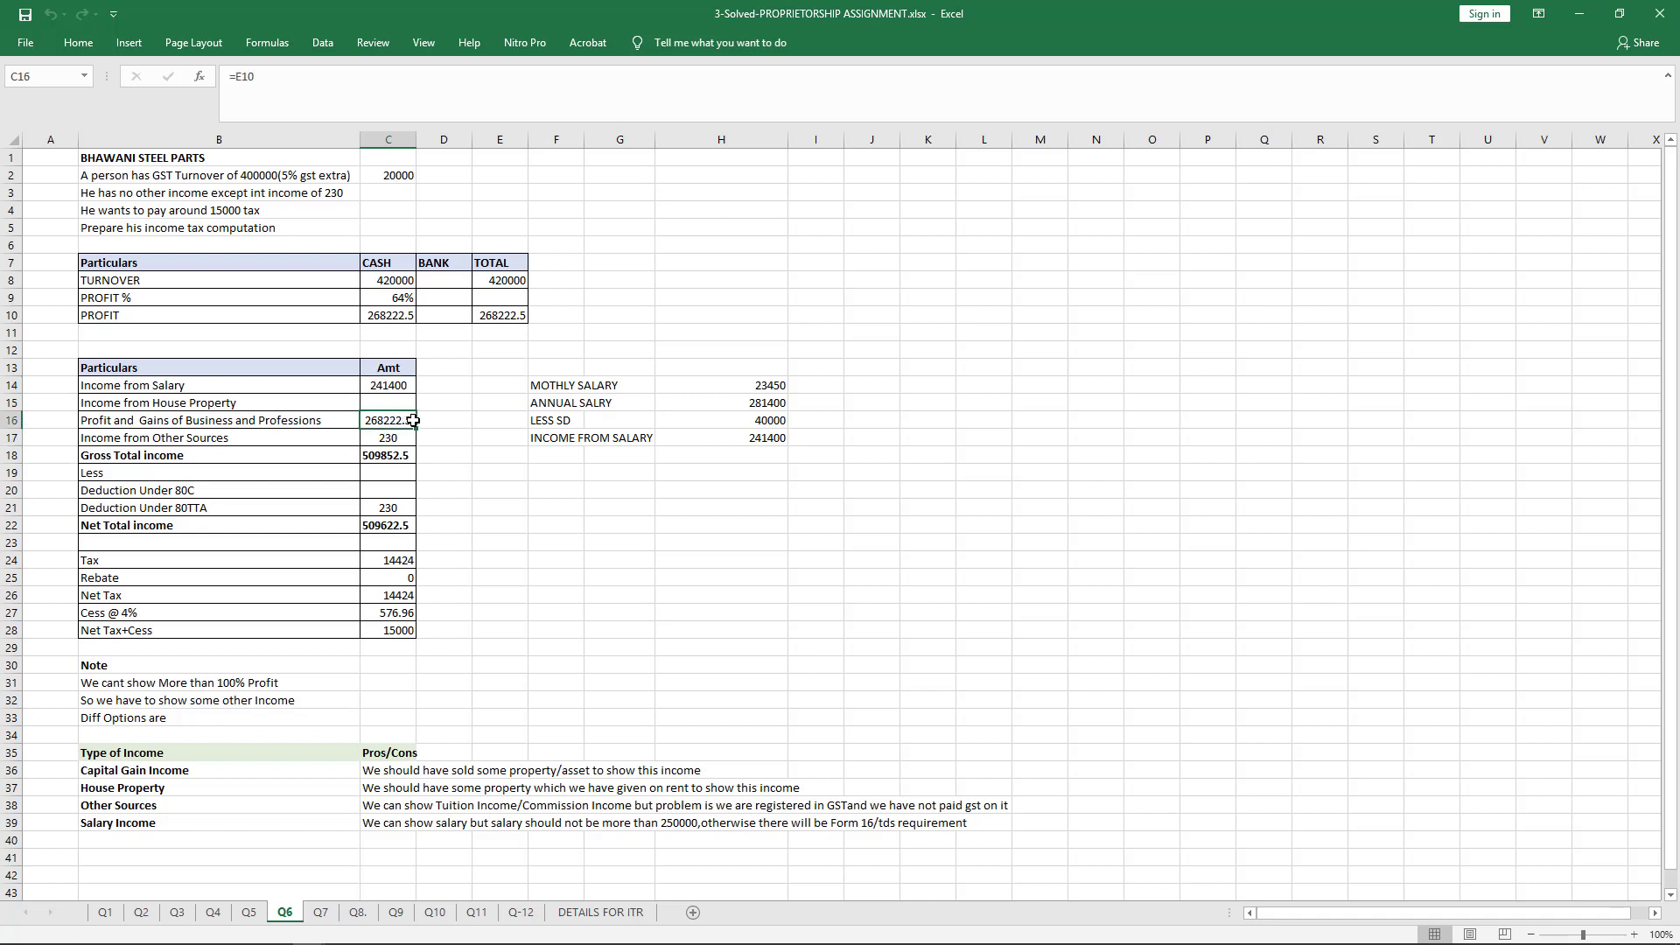
click(402, 455)
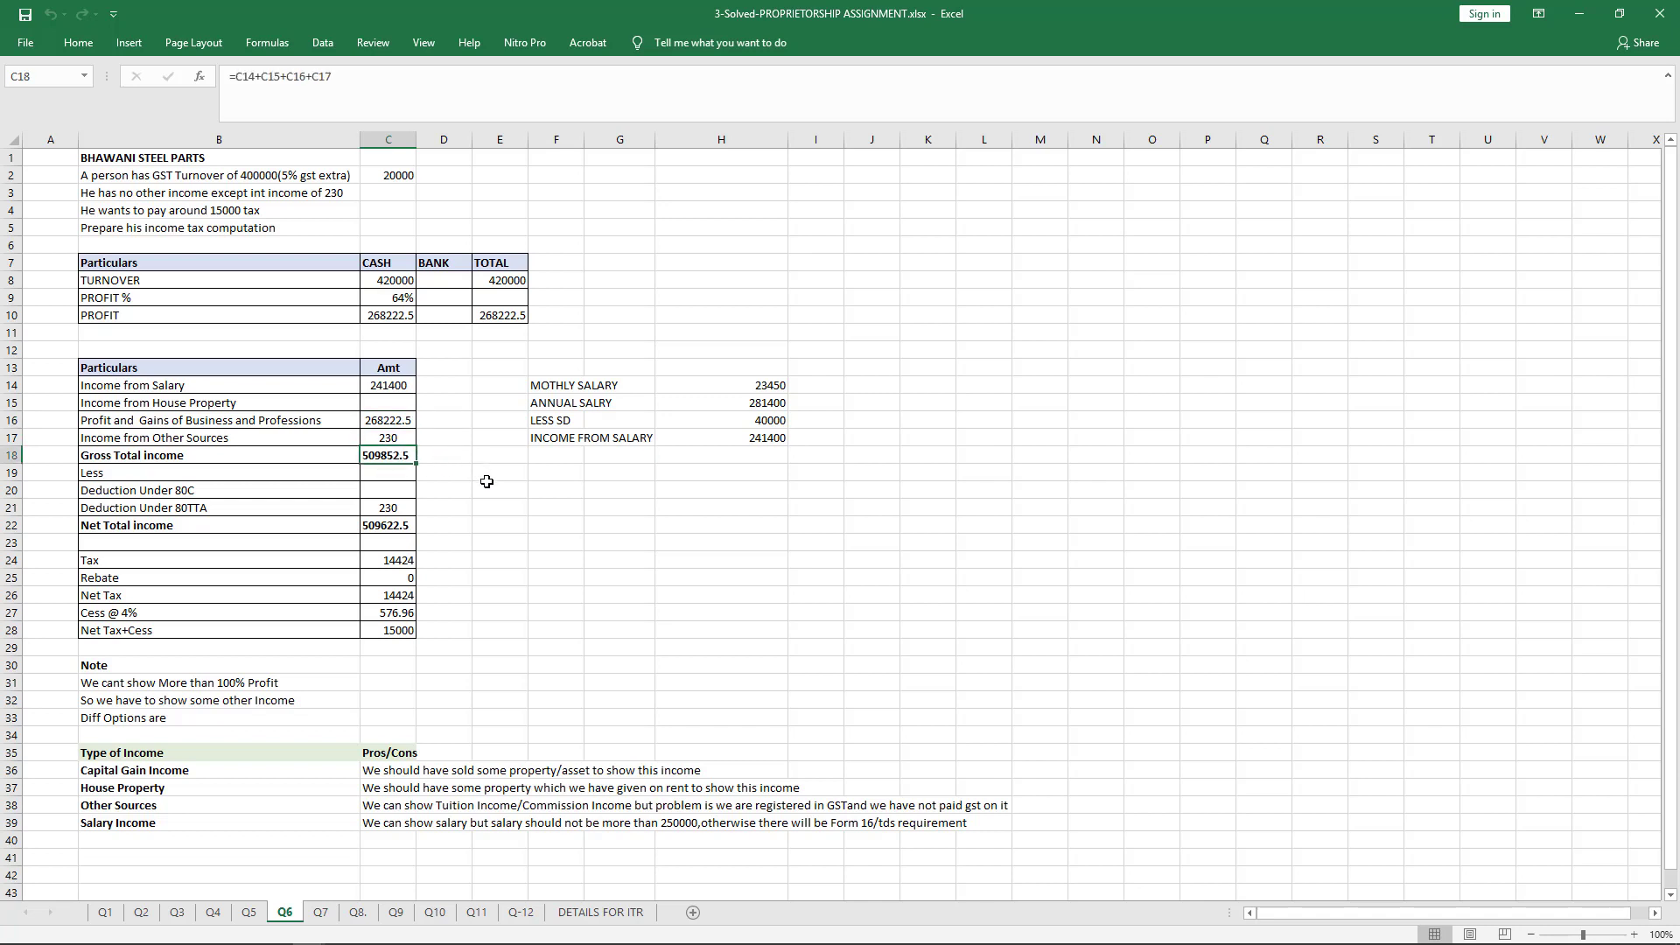
click(386, 626)
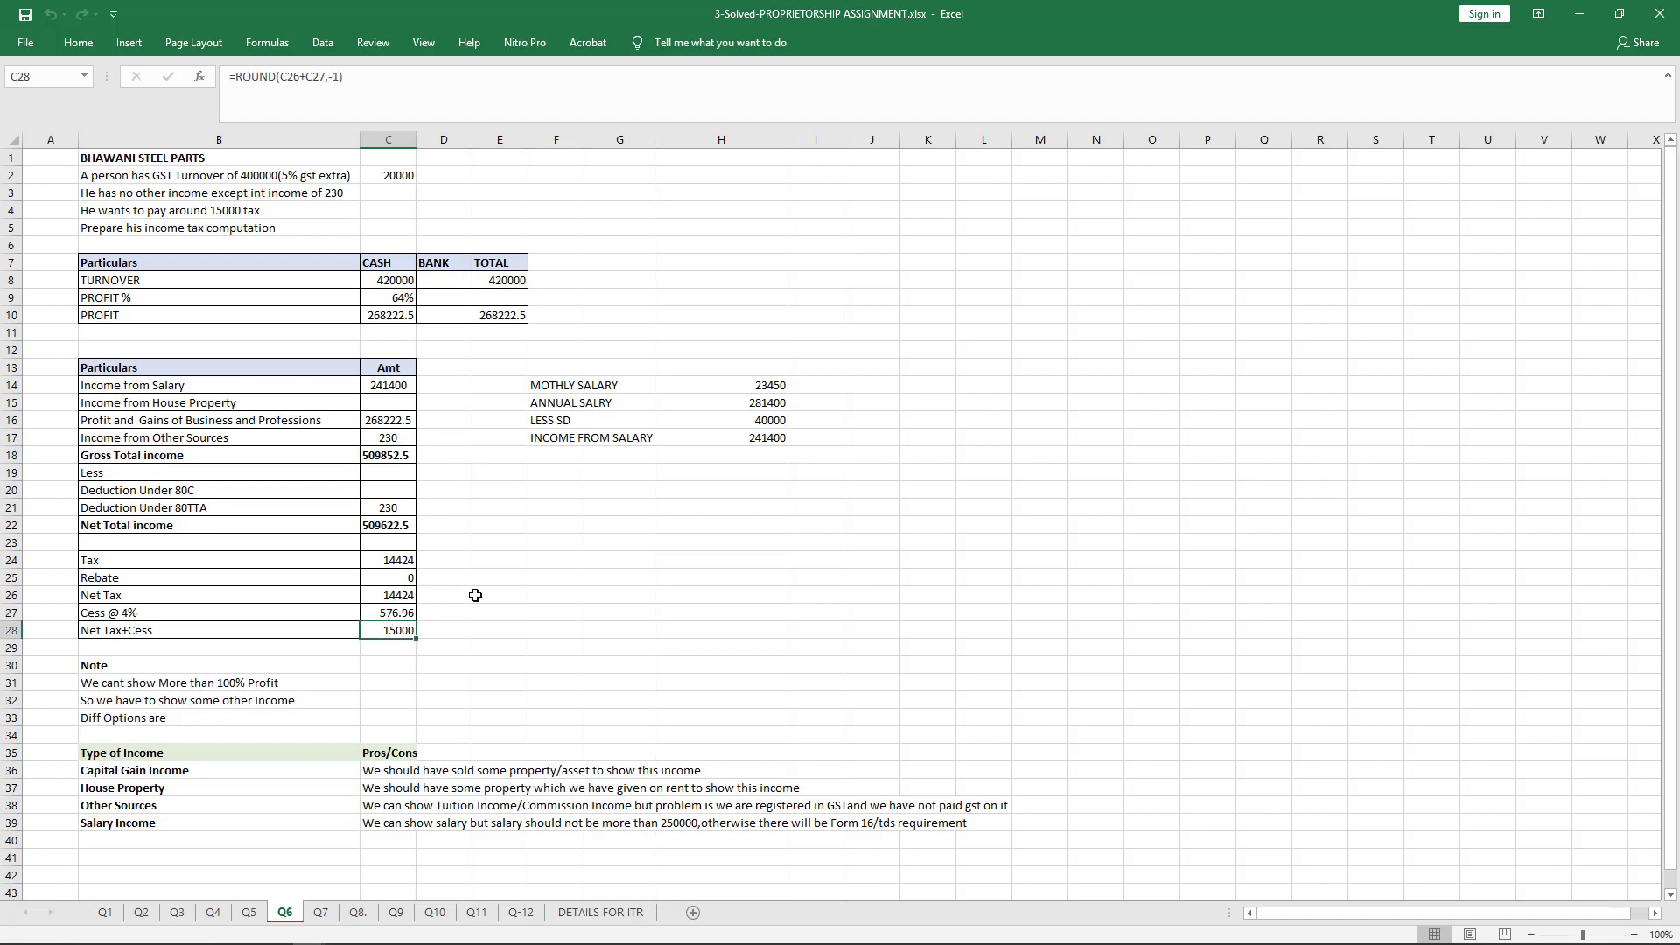
Step: Open sheet Q7 to view the CA firm's no-audit and audit computations
key(ctrl+Page_Down)
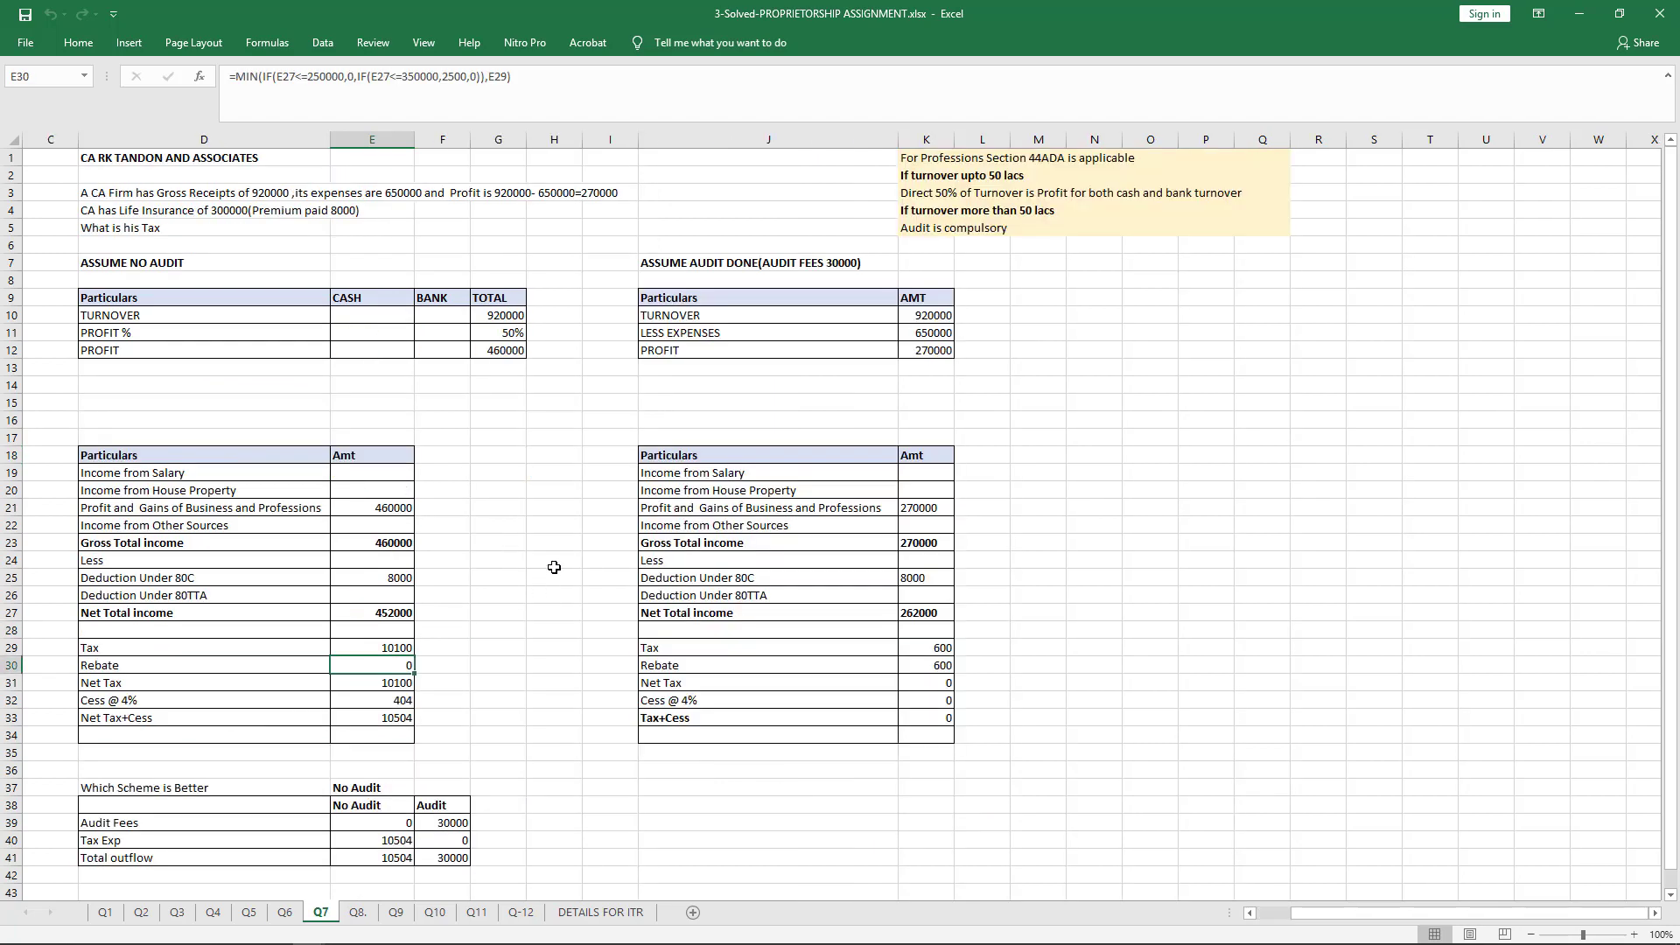
click(464, 398)
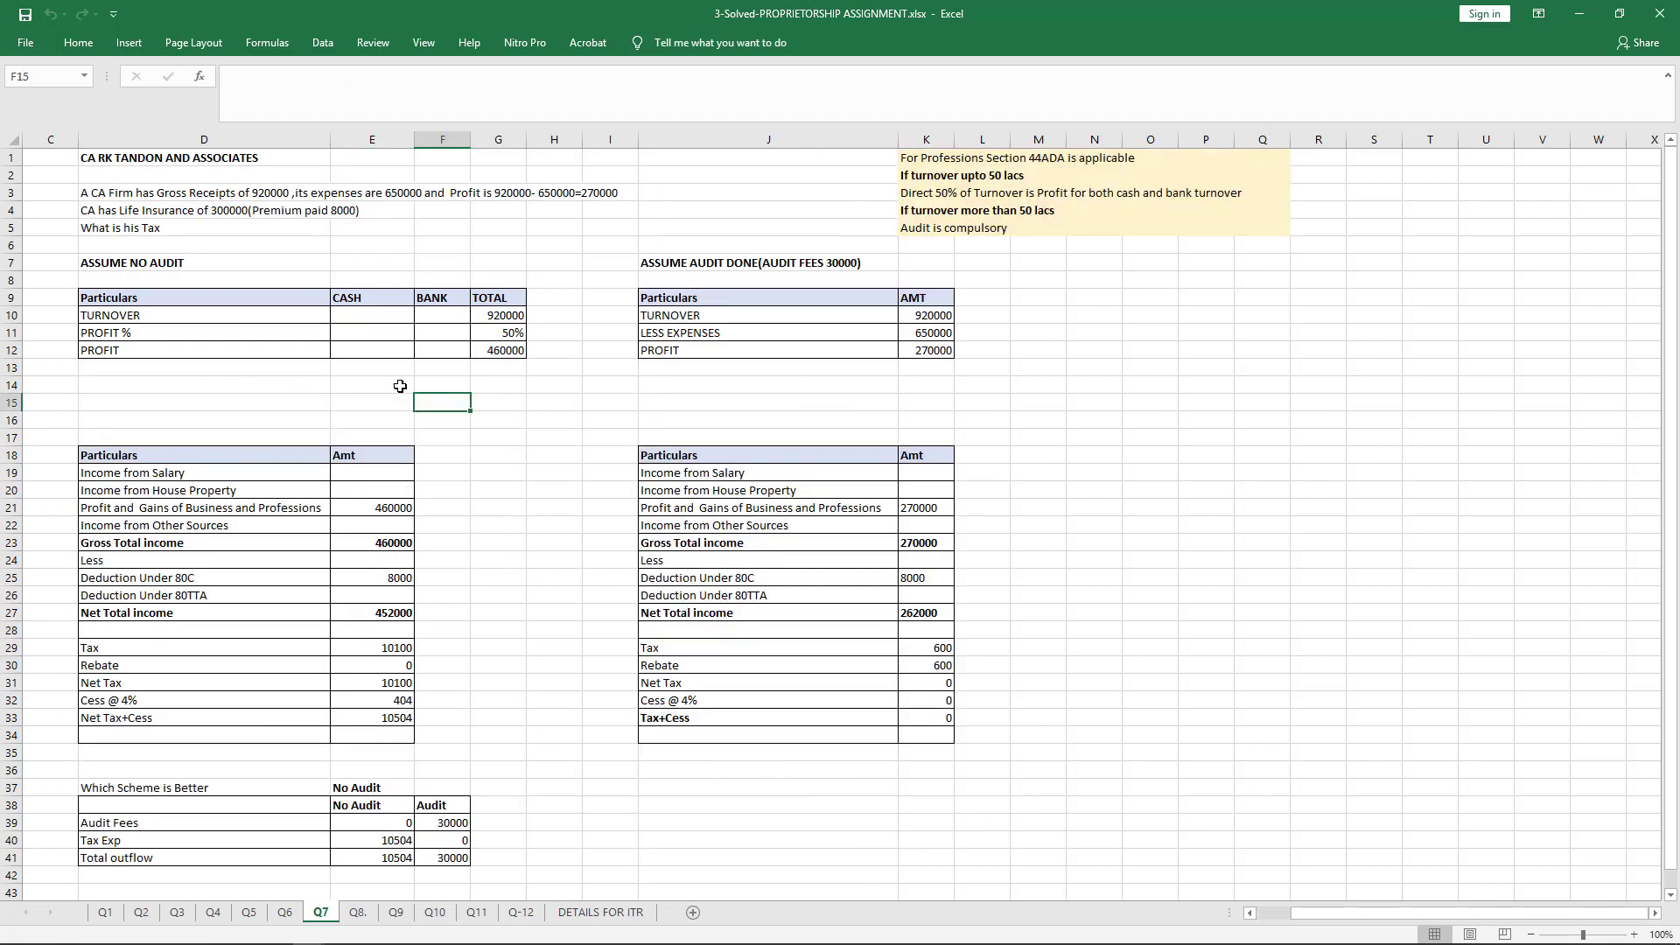